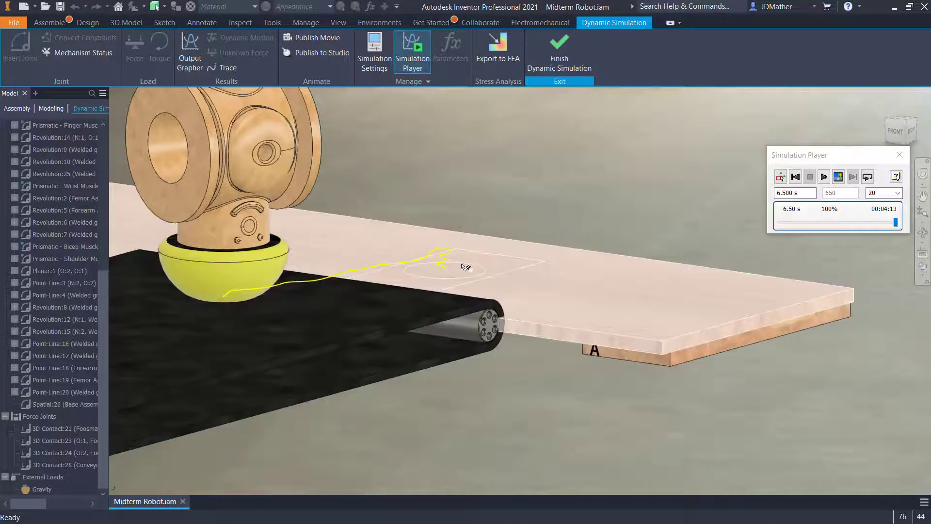
Rewind the robot's dynamic simulation and replay it with the player's filter set to 20
scroll(510, 315, down, 5)
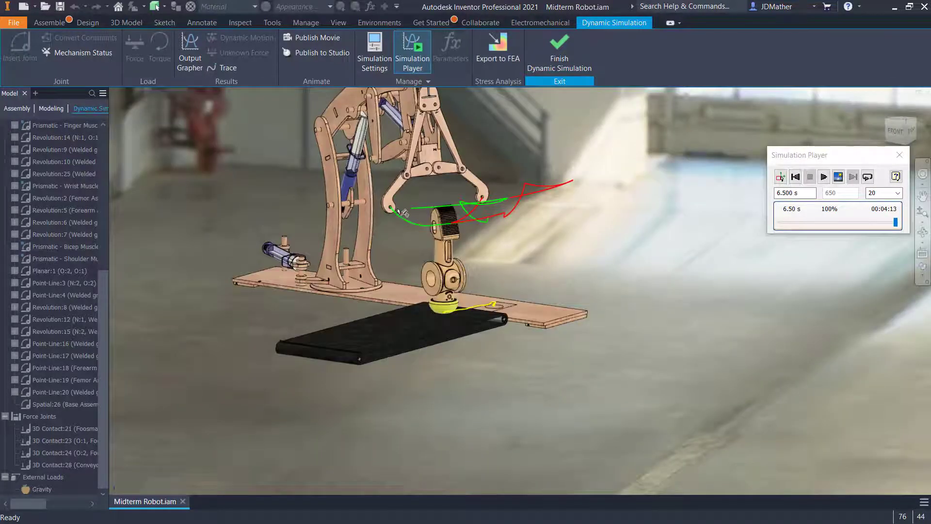
scroll(402, 212, up, 5)
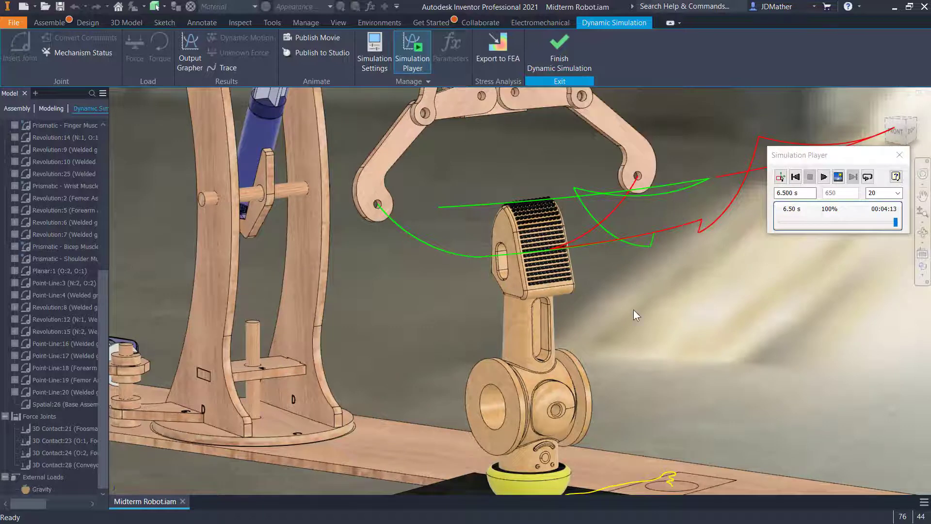
scroll(633, 310, down, 5)
scroll(725, 237, up, 2)
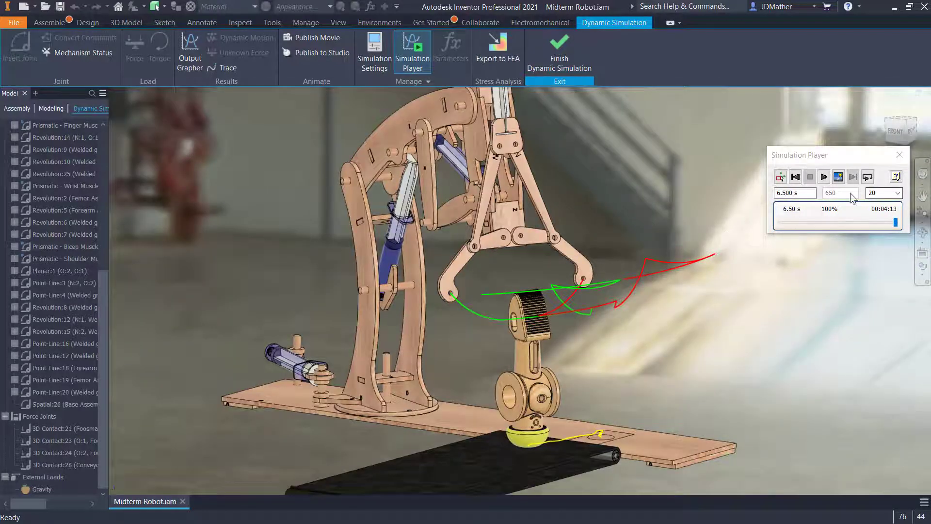
click(898, 193)
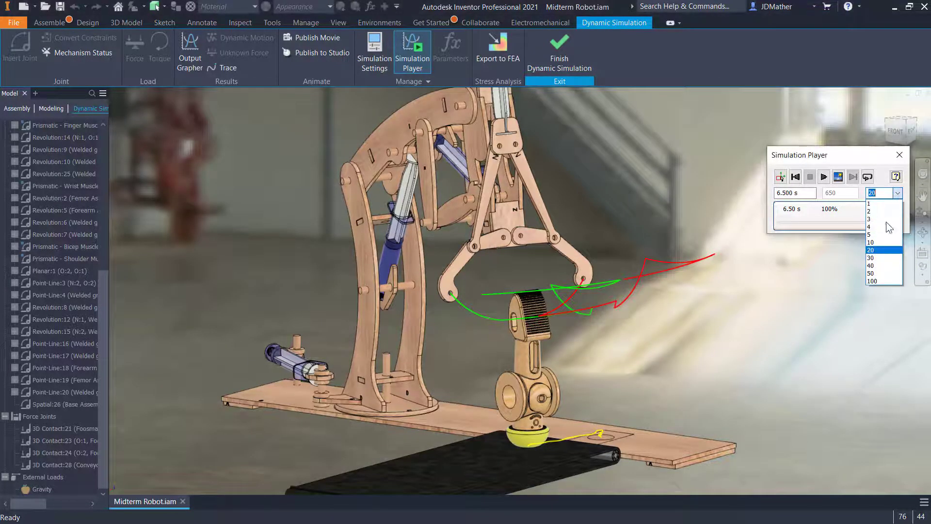
click(879, 252)
scroll(778, 250, down, 8)
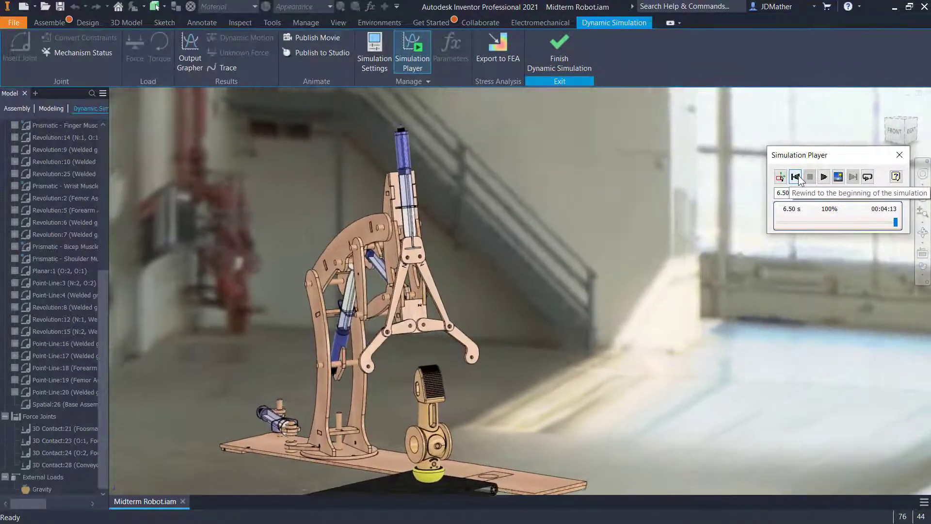
click(796, 176)
click(824, 177)
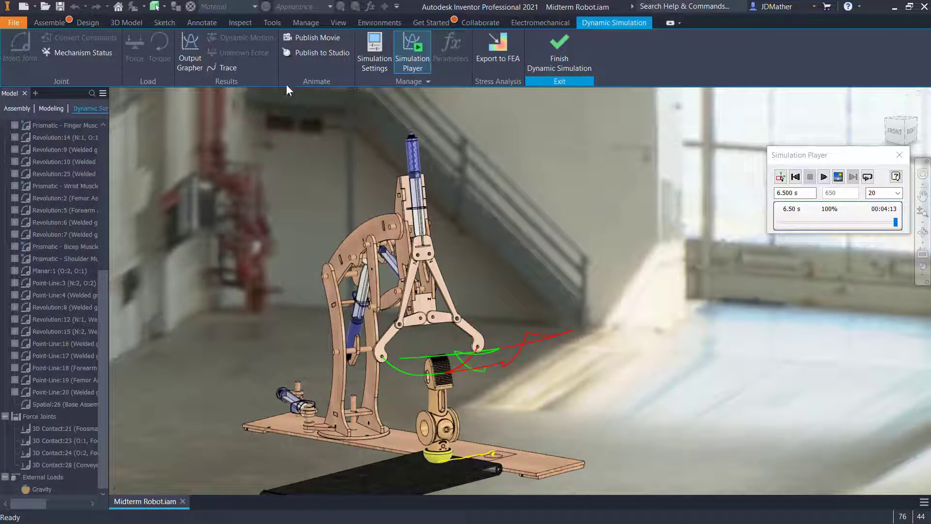
Publish the simulation to Inventor Studio and set the animation length to 15 seconds
click(304, 53)
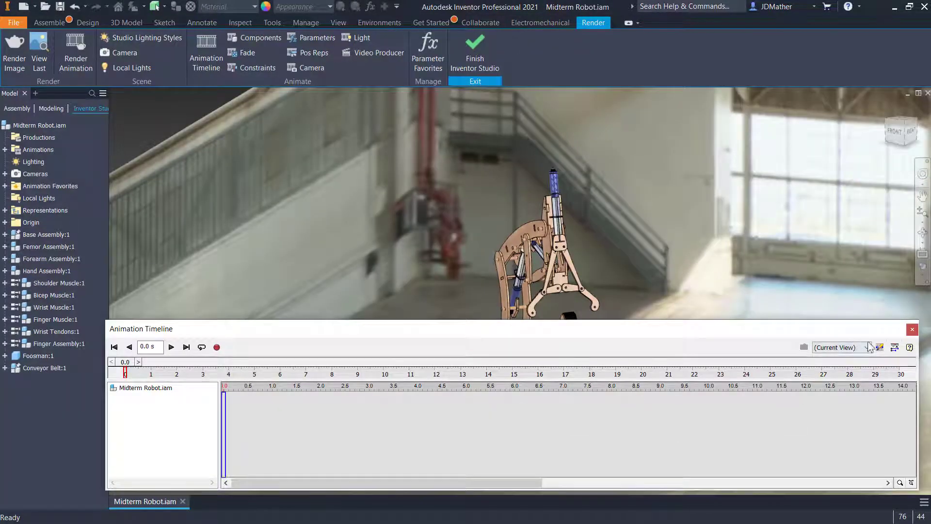
click(880, 347)
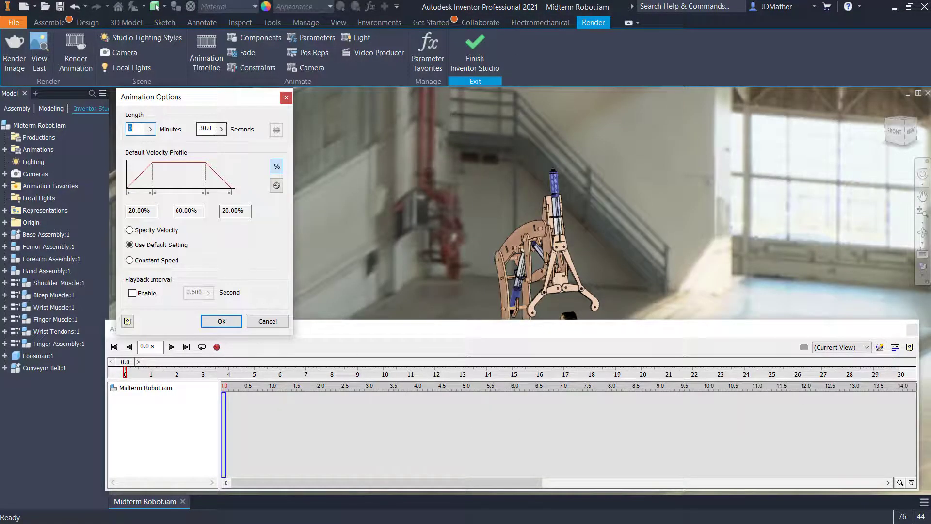
text(15)
click(218, 321)
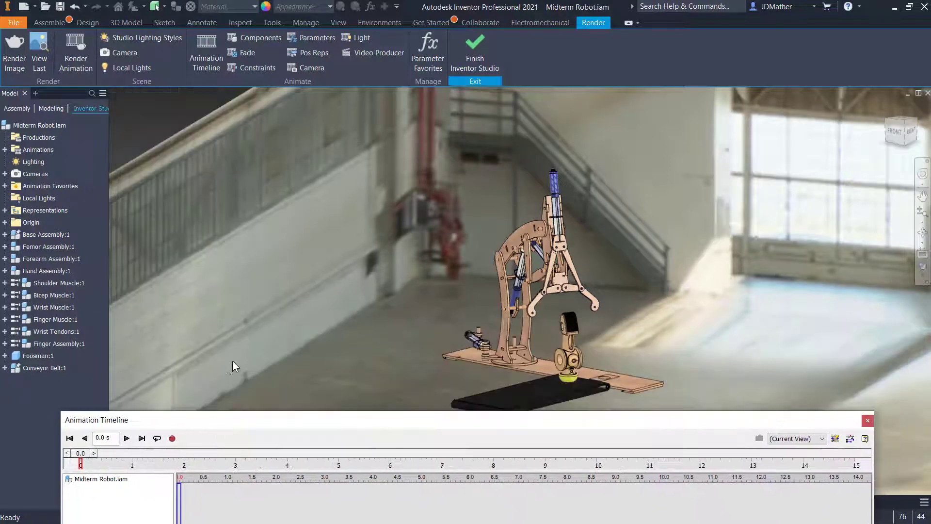
Animate the Simulation_Timeline parameter from 0 to 650, ending at 6.5 s
click(6, 187)
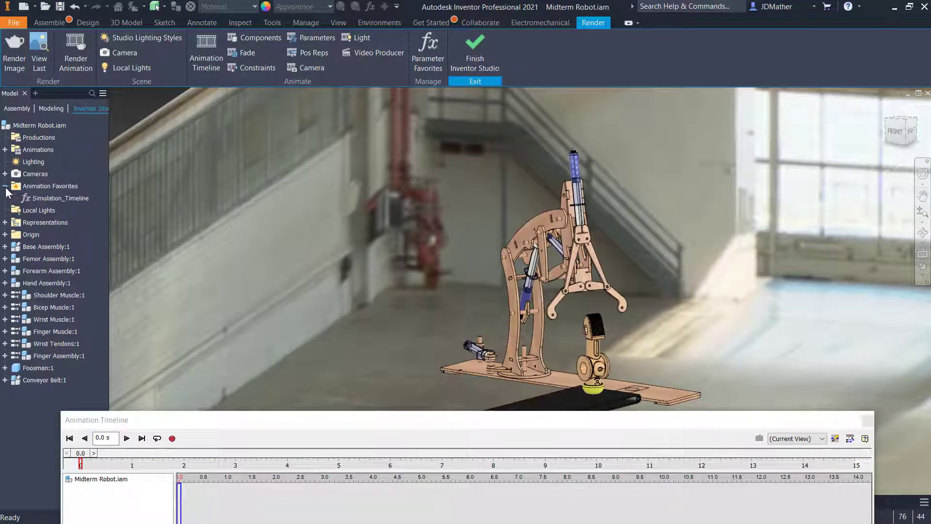
right_click(38, 199)
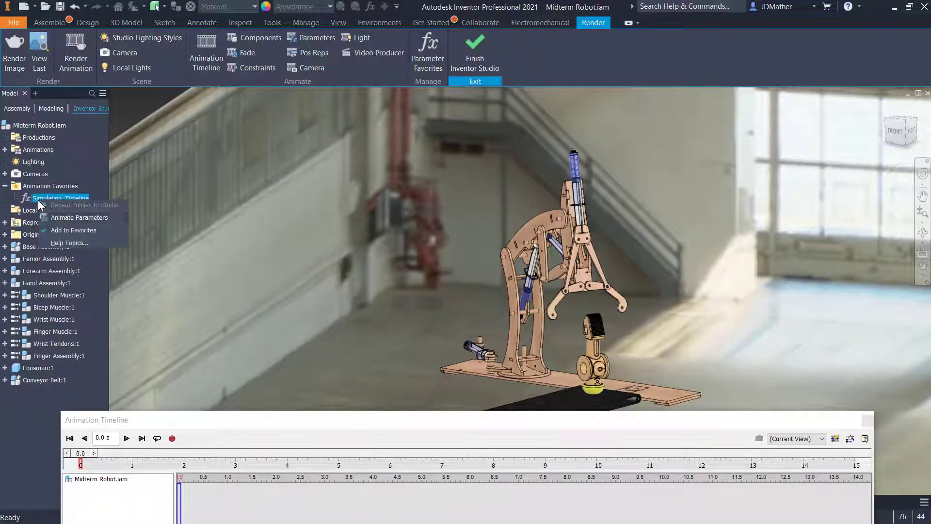
click(55, 218)
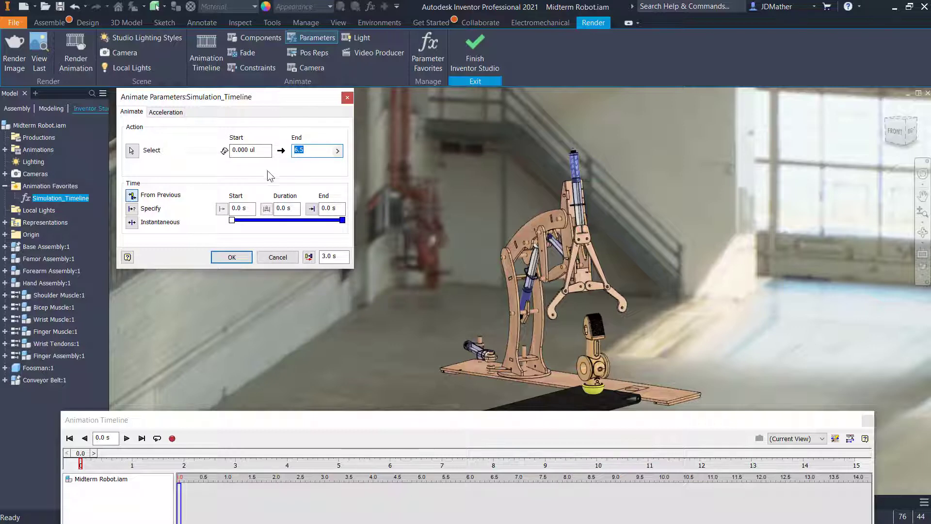
text(650)
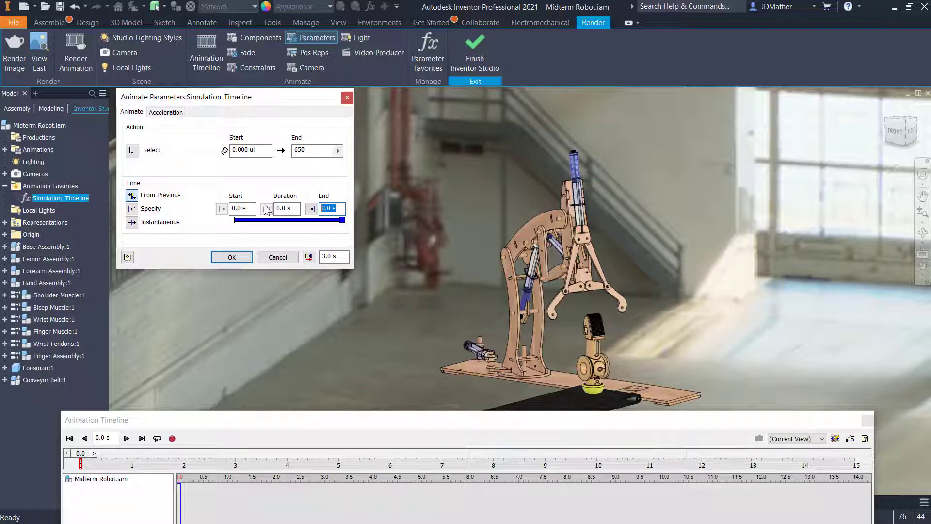
click(242, 260)
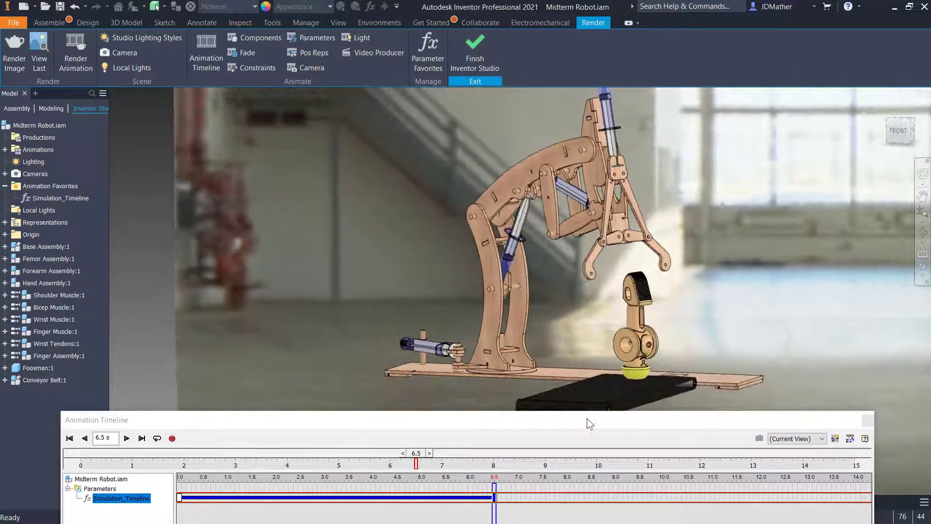
Play the parameter animation from 0.0 s to check the robot's motion
drag(587, 419, 618, 430)
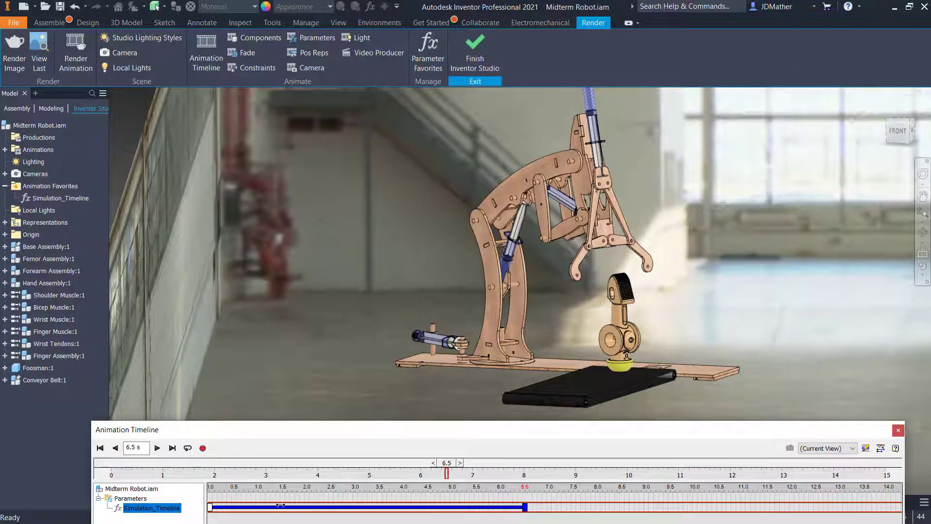
click(211, 498)
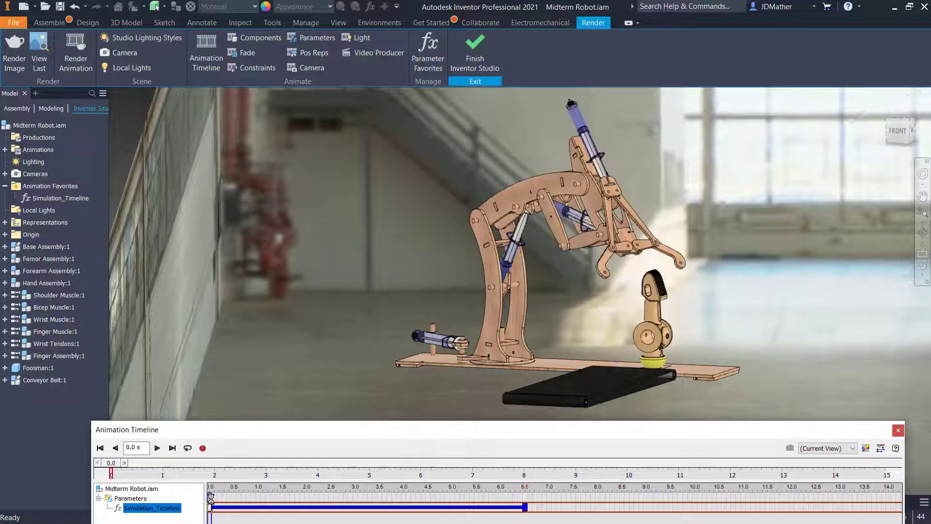
click(158, 448)
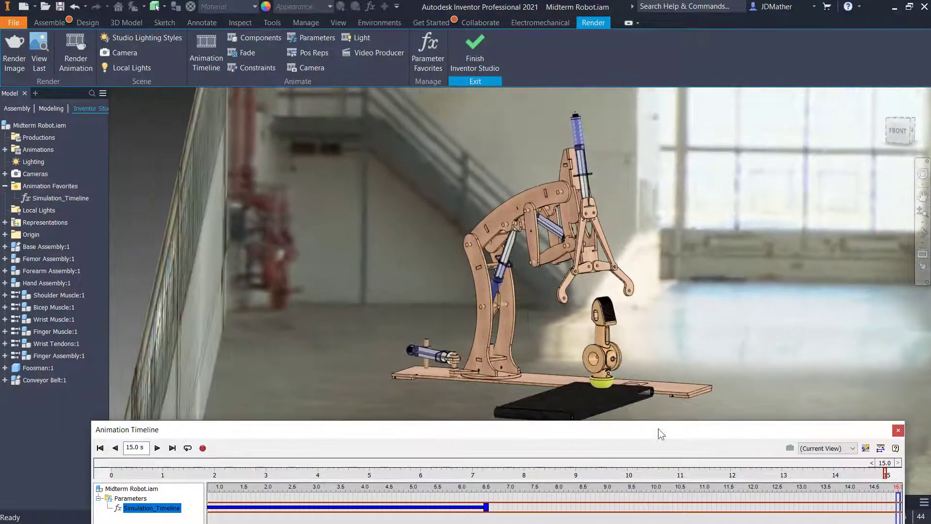
Move the animation timeline clear of the model and turn off Camera1's visibility
drag(657, 432, 648, 503)
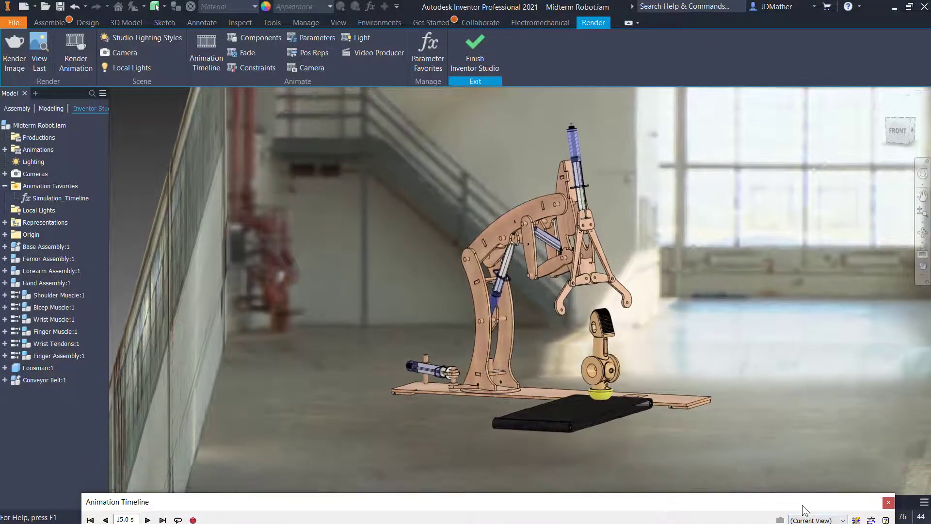
drag(802, 505, 787, 473)
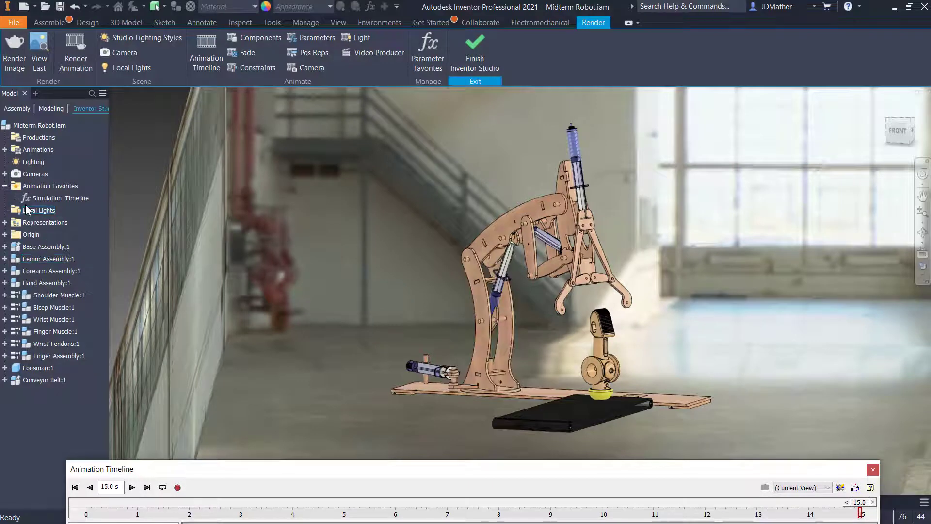
double_click(30, 175)
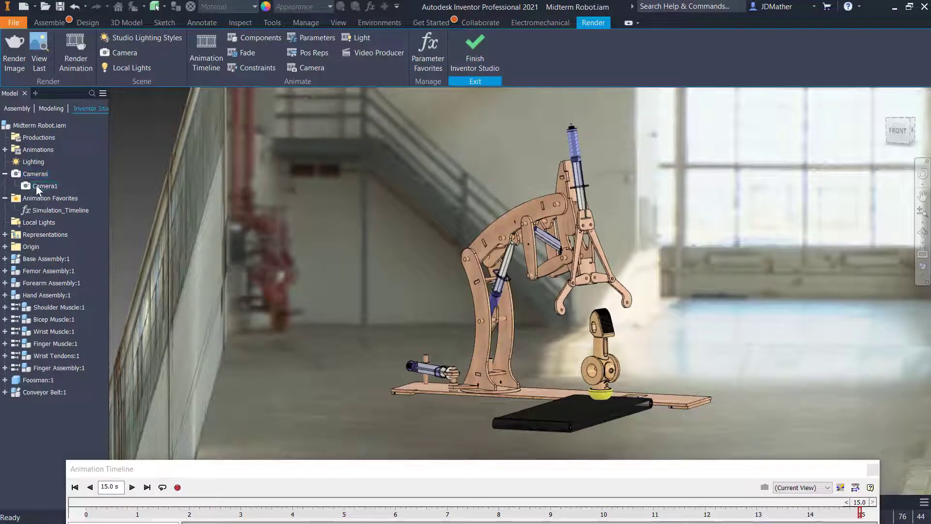
right_click(36, 185)
click(60, 301)
Create a second camera from the current view and turn off its visibility
right_click(30, 173)
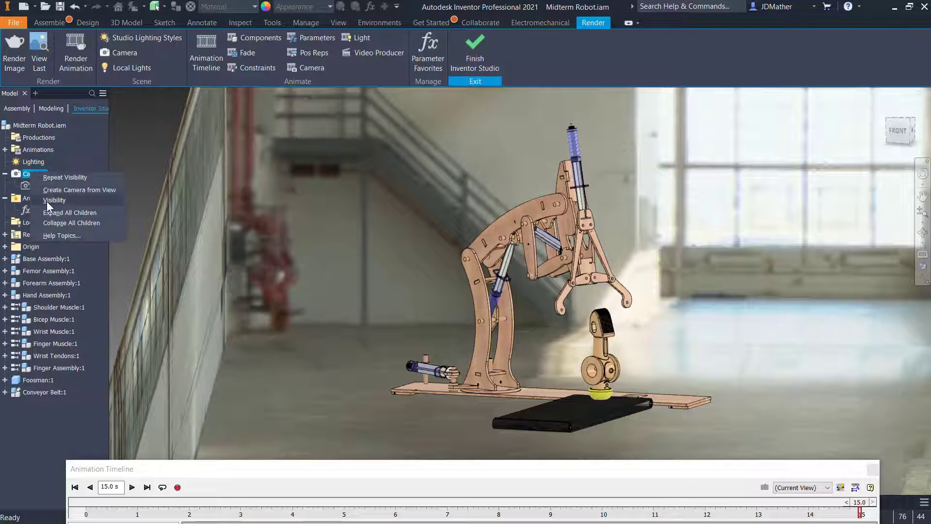
click(65, 201)
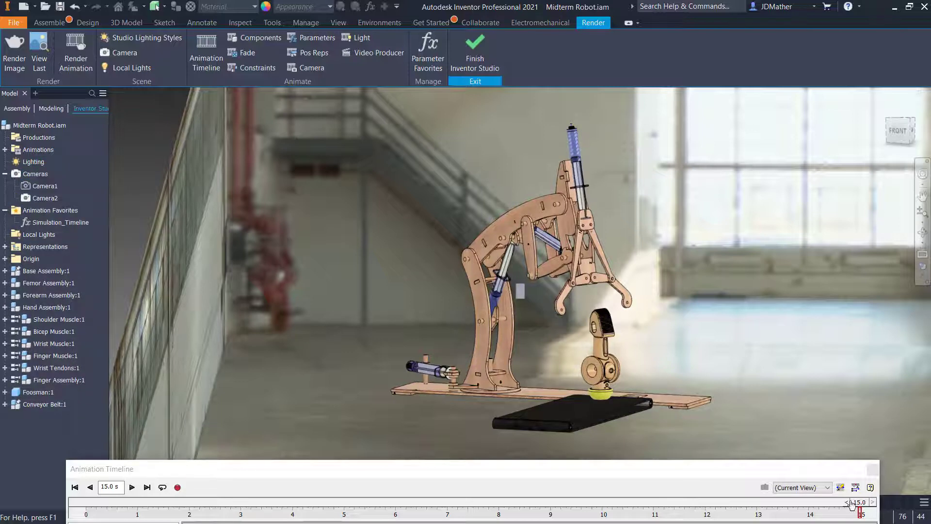
right_click(45, 198)
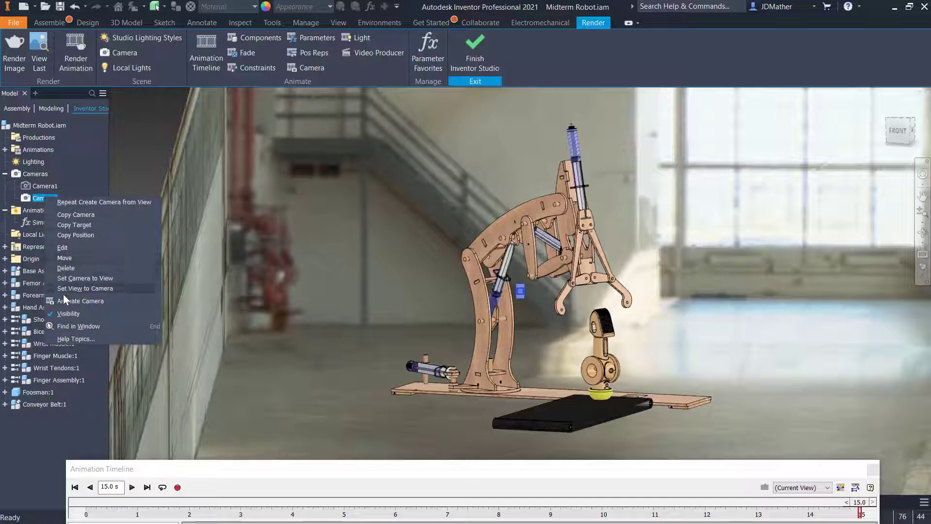
click(65, 313)
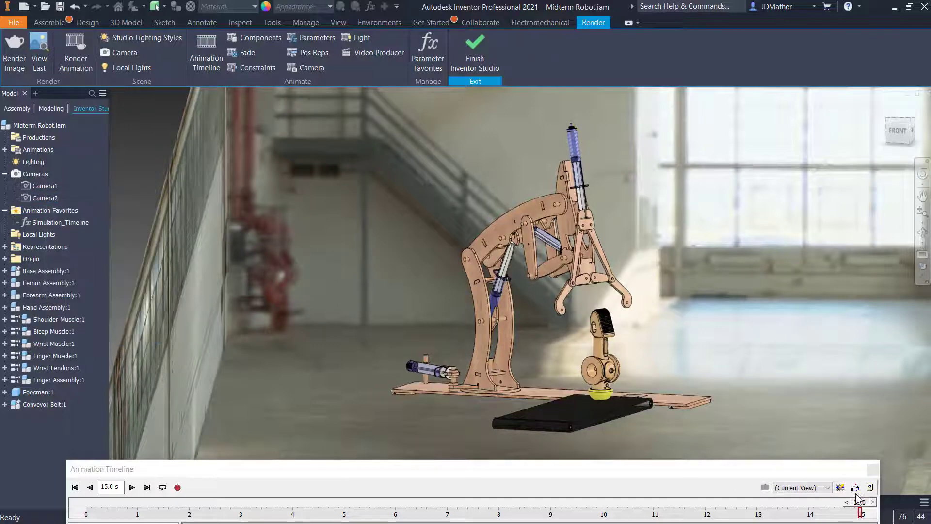
Make Camera2 the active camera and add a camera action ending at 15 s on a close-up of the foosman's yellow base
click(820, 487)
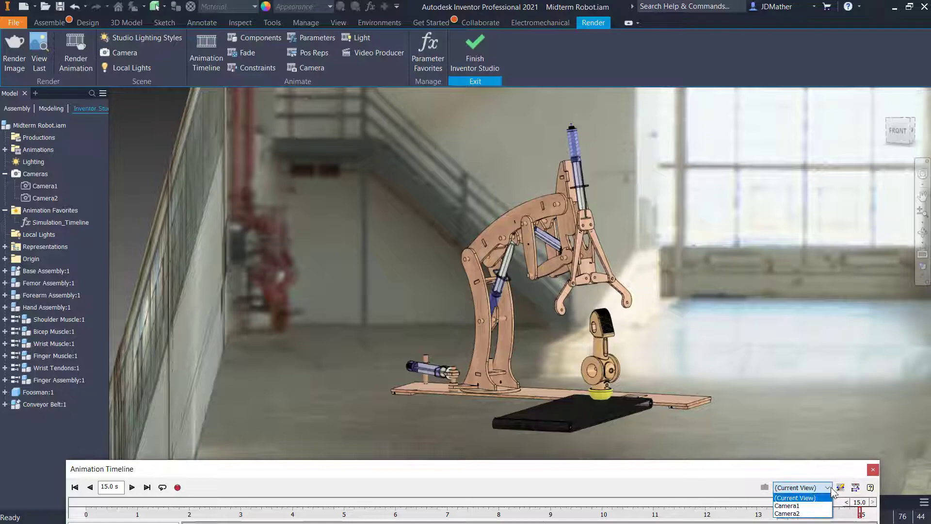
click(791, 514)
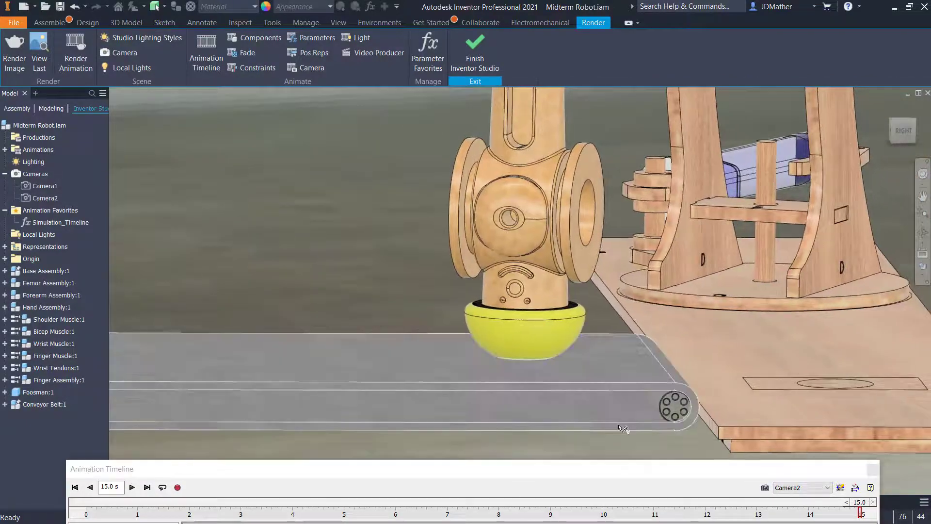
click(766, 488)
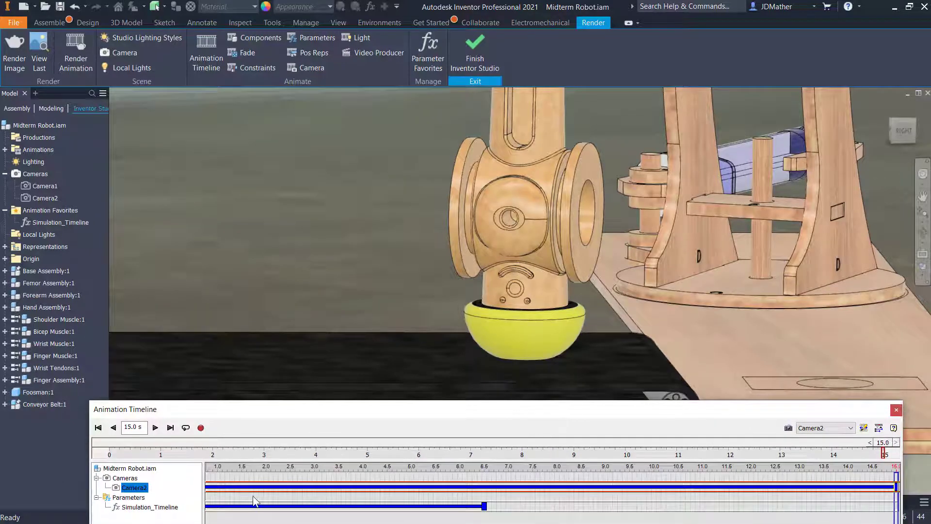
Shift the start of the Camera2 action on the timeline to about 6.6 s
click(254, 493)
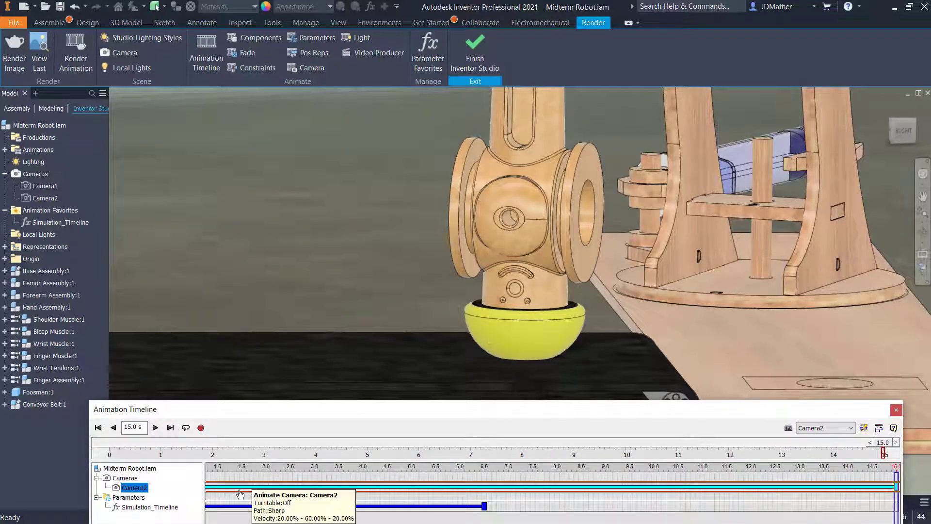
click(98, 428)
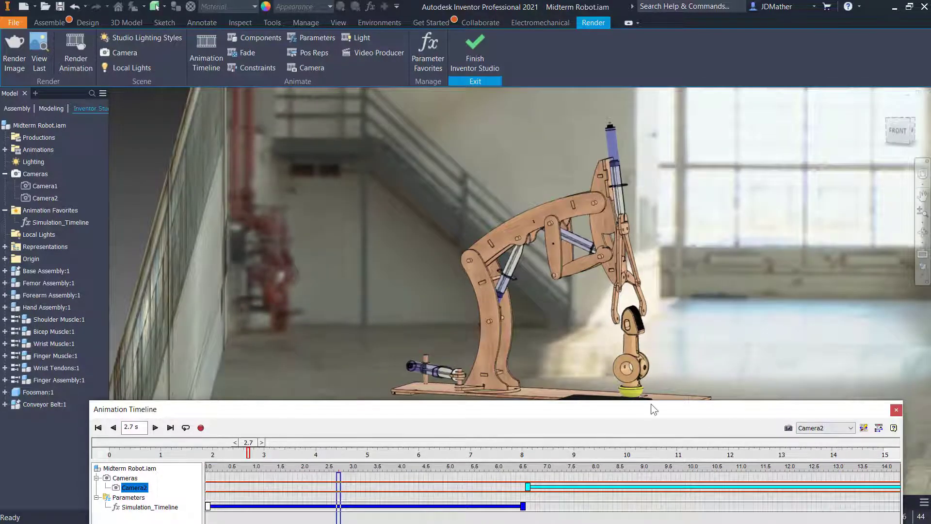
Play the animation from 0.0 s to check the robot's motion together with the Camera2 move
drag(652, 404, 621, 395)
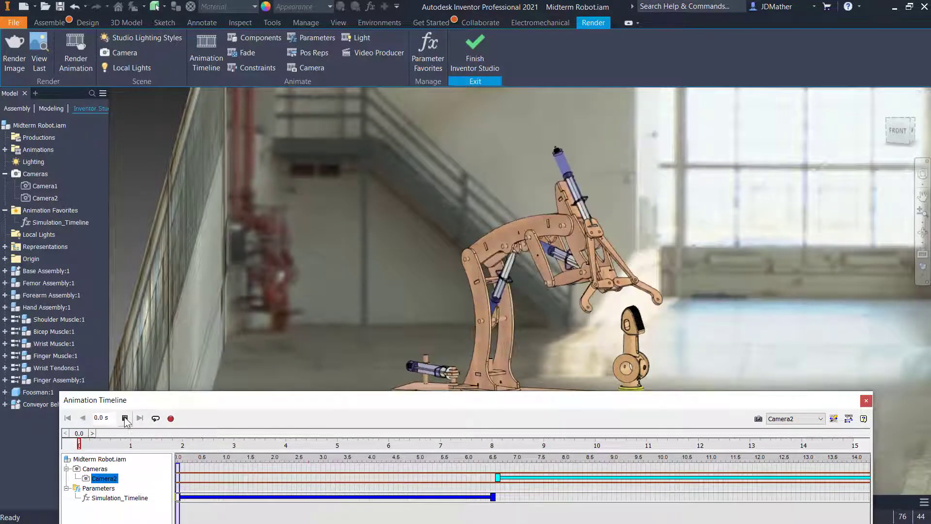
click(126, 419)
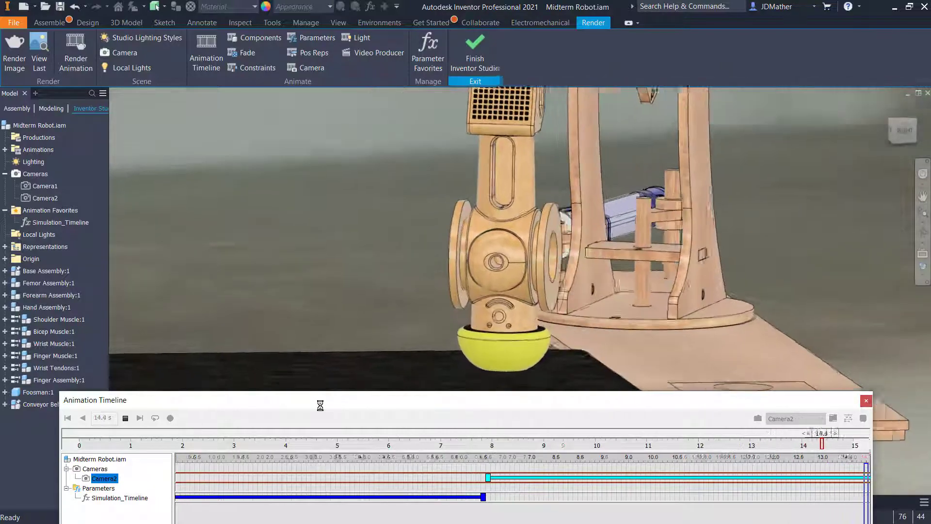
drag(311, 405, 311, 423)
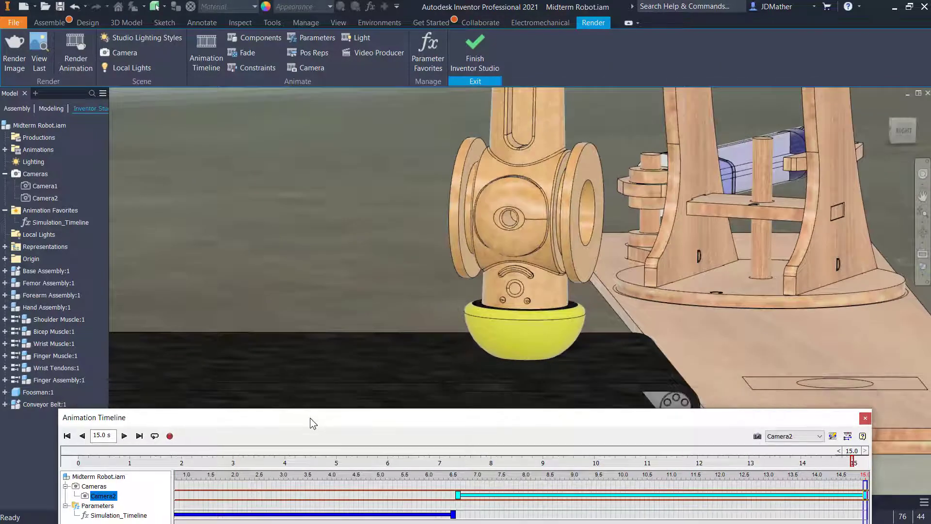
Mirror the Simulation_Timeline action so the robot's motion plays in reverse after 6.5 s
right_click(430, 519)
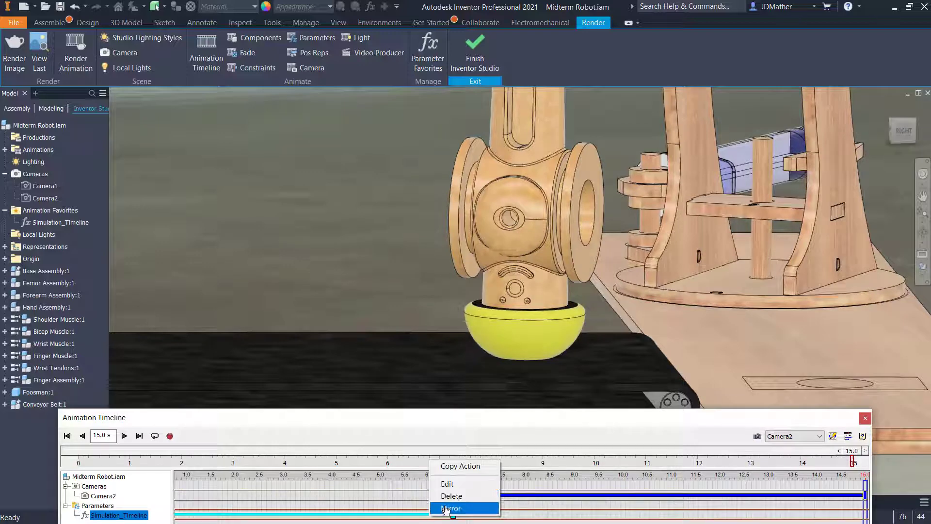
click(446, 508)
drag(513, 423, 465, 379)
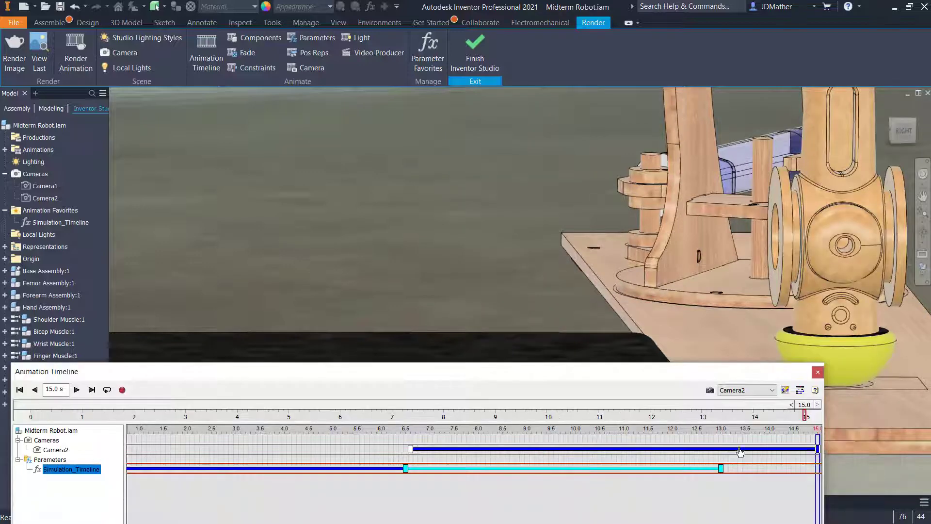
Shorten the Camera2 action on the timeline to end at about 9.8 s and play the animation from the start
click(796, 450)
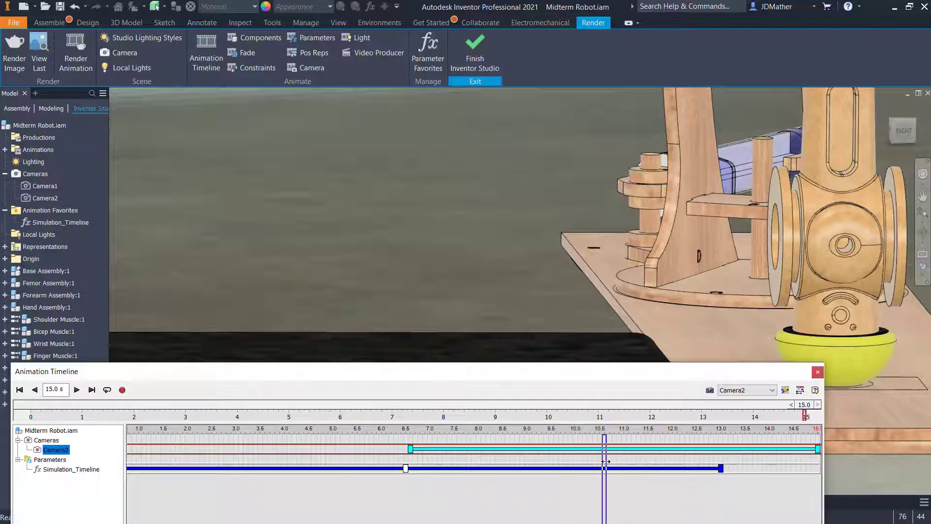
drag(818, 449, 566, 449)
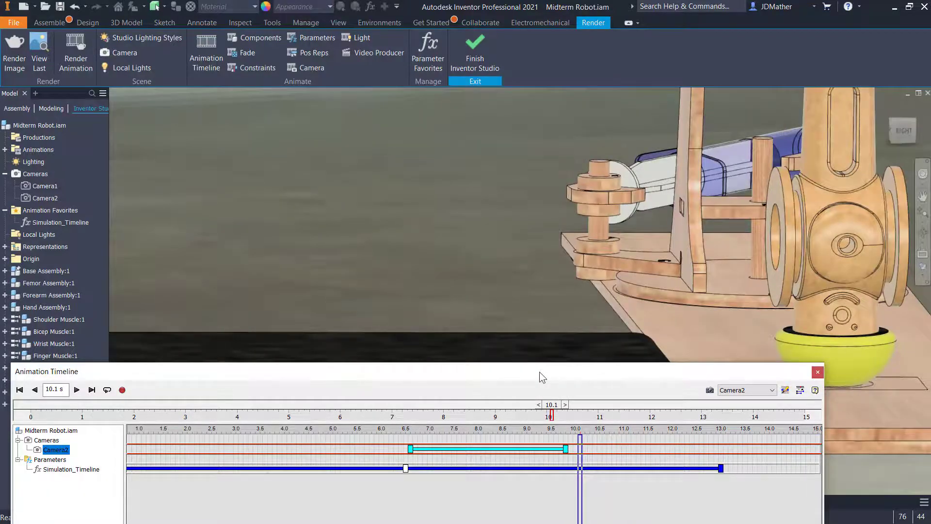
key(F6)
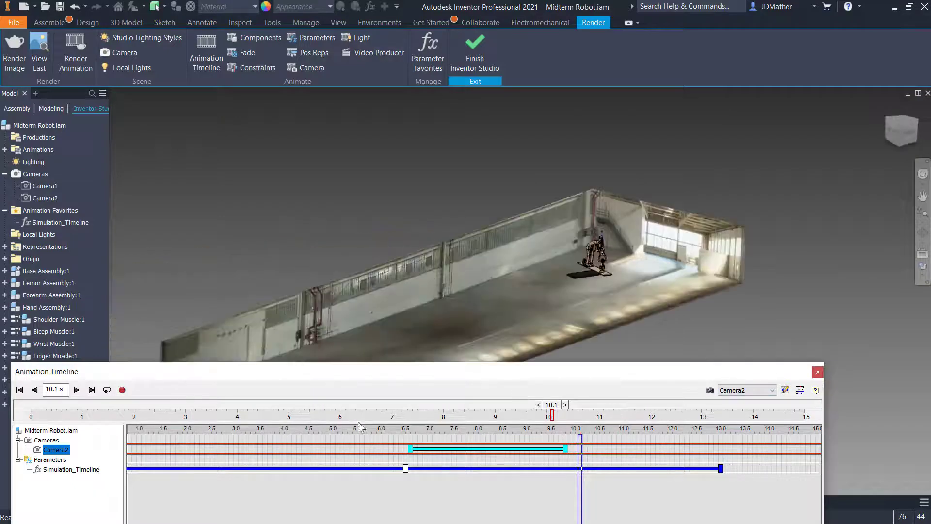
click(20, 389)
drag(369, 374, 409, 479)
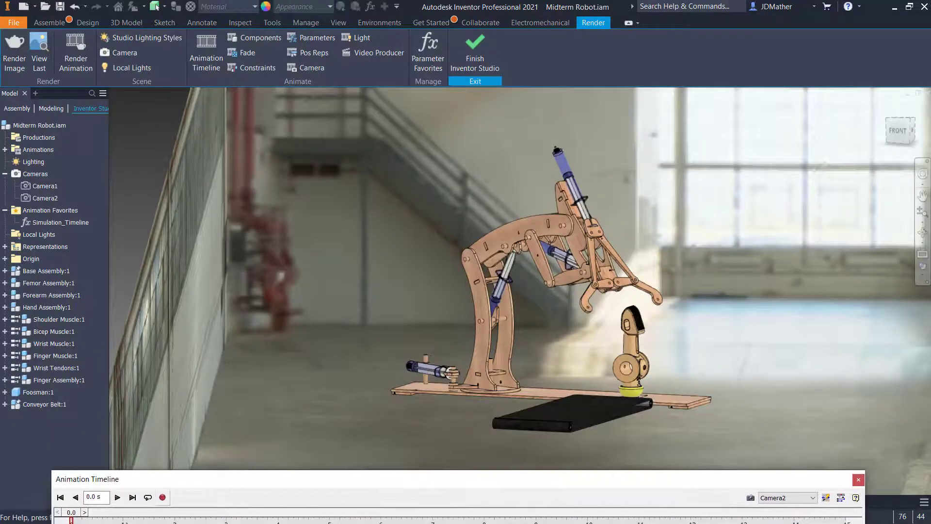
click(118, 498)
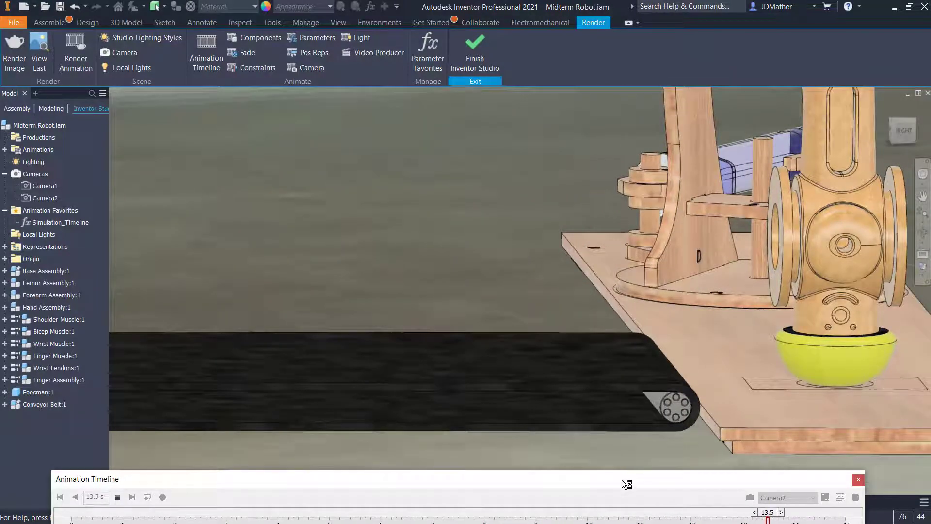
Shorten the Camera2 action to end at about 7.1 s and replay the animation from the start
double_click(691, 485)
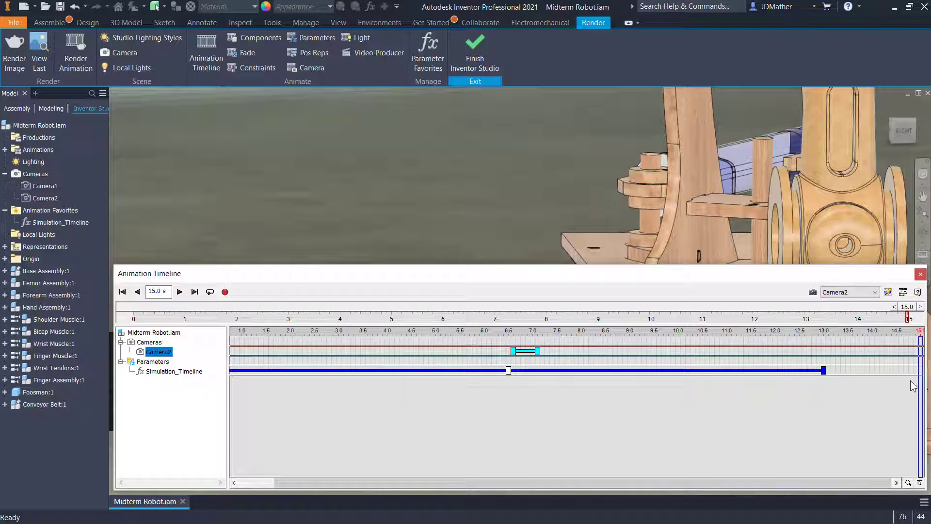
drag(920, 387, 228, 377)
drag(264, 277, 248, 481)
click(163, 495)
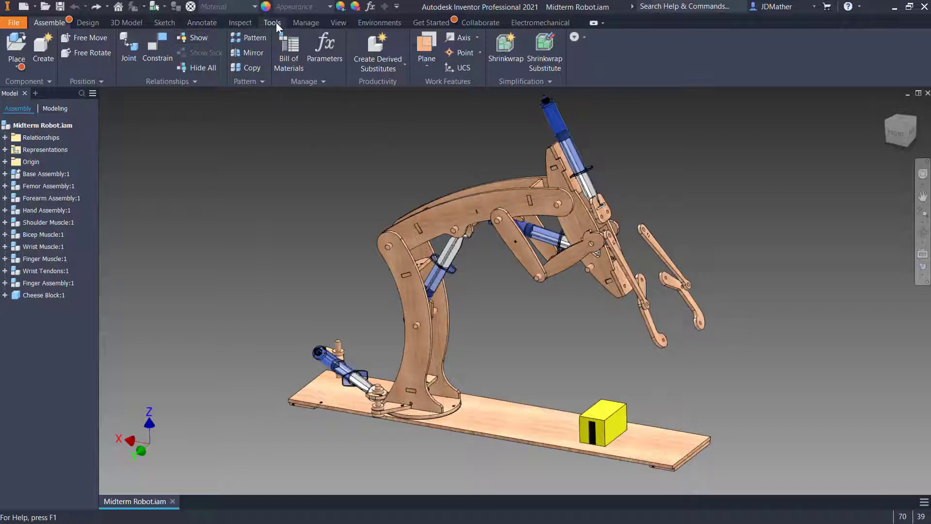
Change the scene's lighting style from Light Theme to Old Warehouse
click(340, 23)
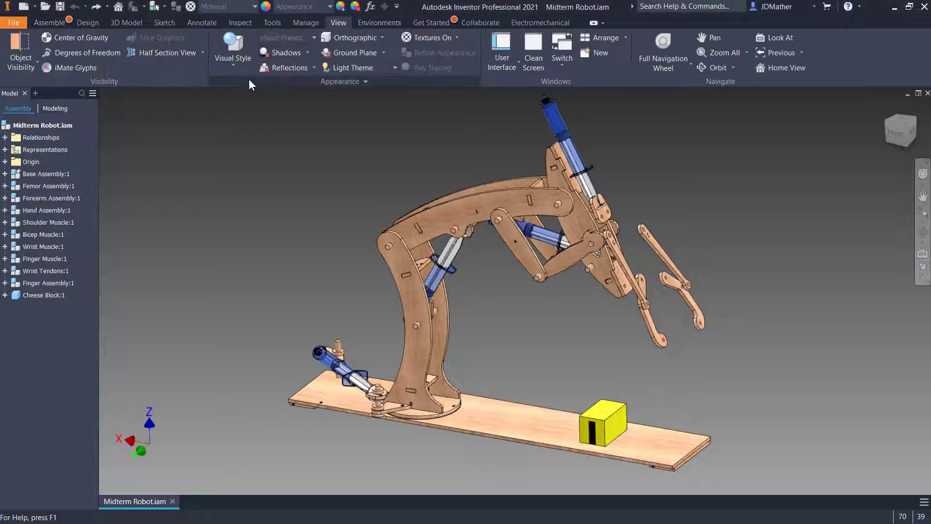
click(369, 69)
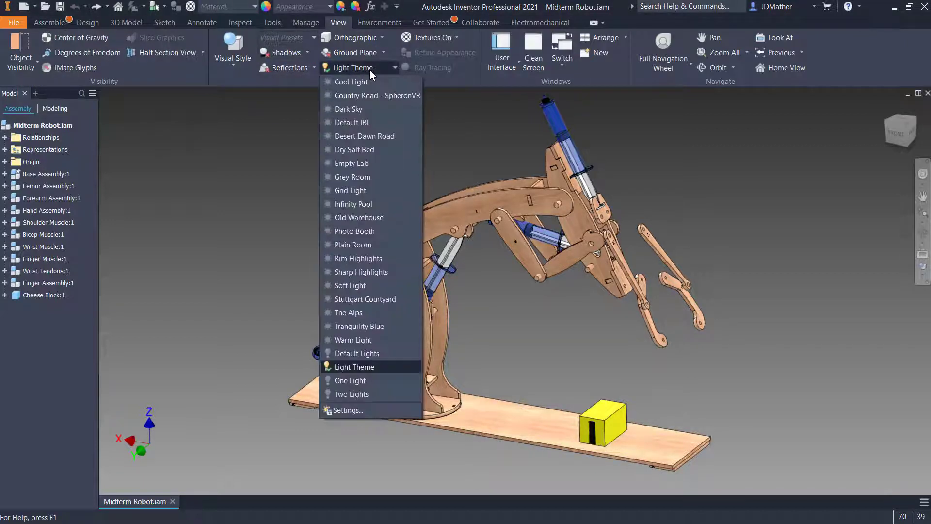
click(357, 217)
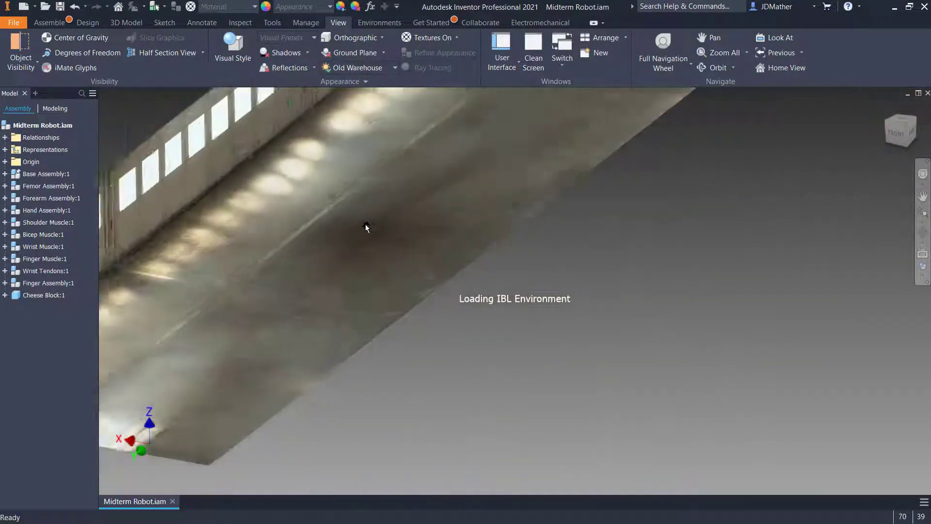
scroll(348, 207, down, 5)
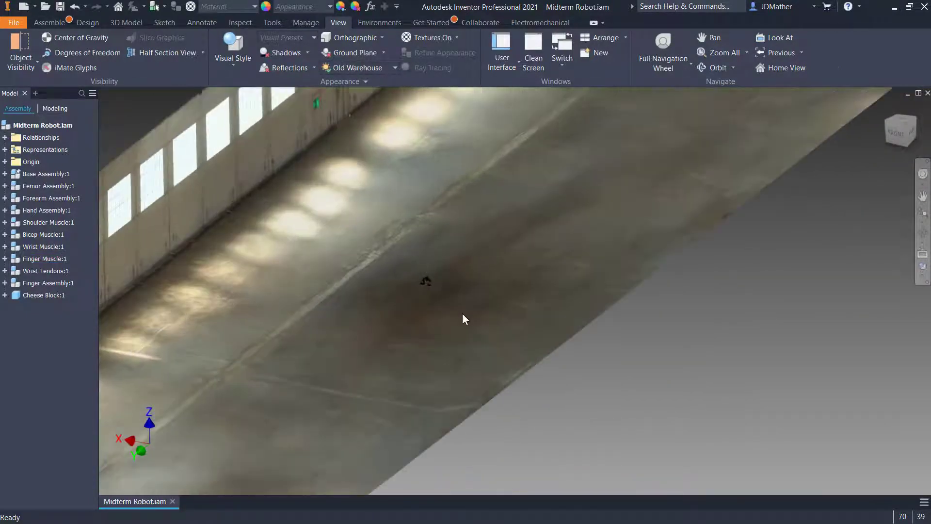
scroll(462, 313, up, 3)
scroll(462, 304, down, 6)
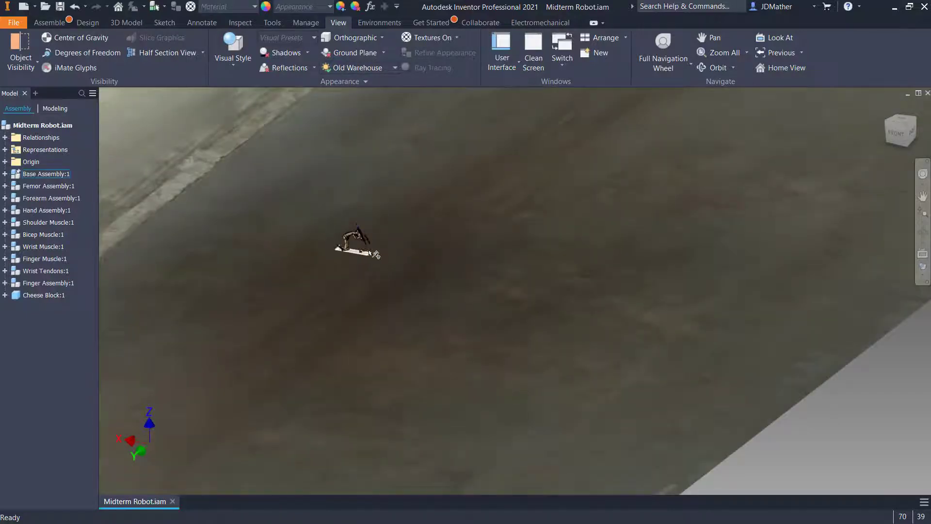
scroll(428, 244, up, 3)
shift+middle_drag(429, 243, 391, 182)
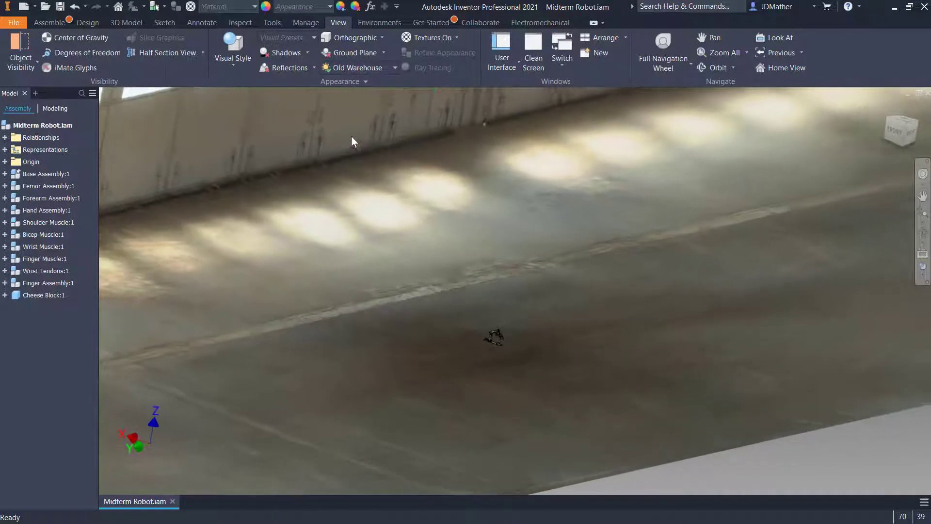
Open the settings of the Old Warehouse lighting style and set its environment image scale to 10%
click(360, 81)
click(377, 69)
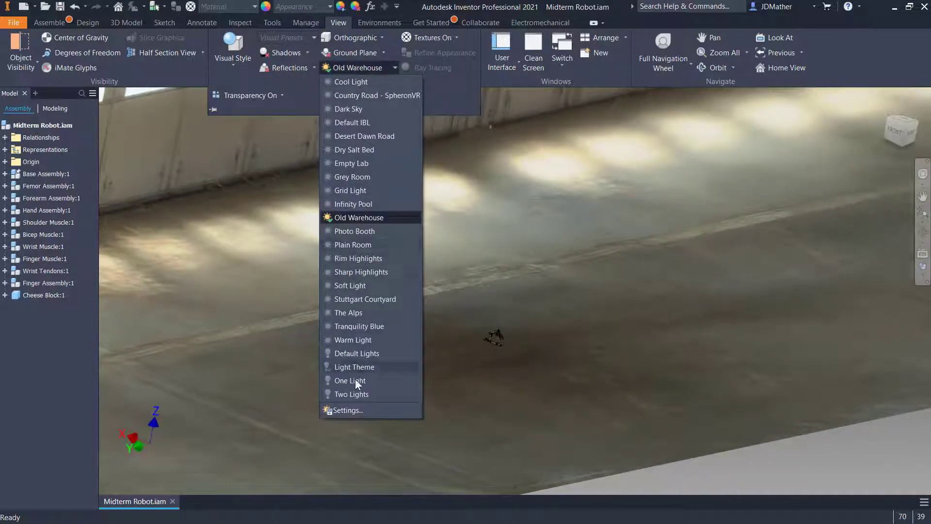
click(349, 410)
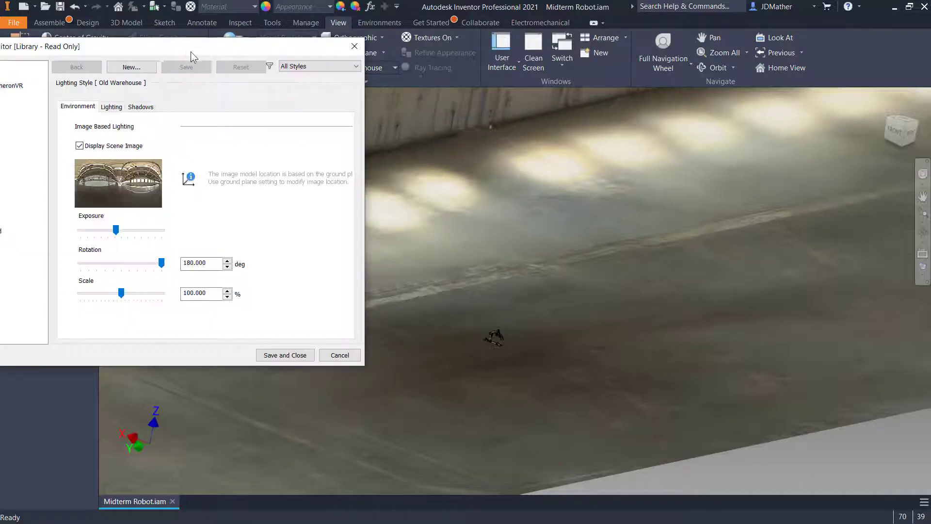
drag(191, 52, 483, 89)
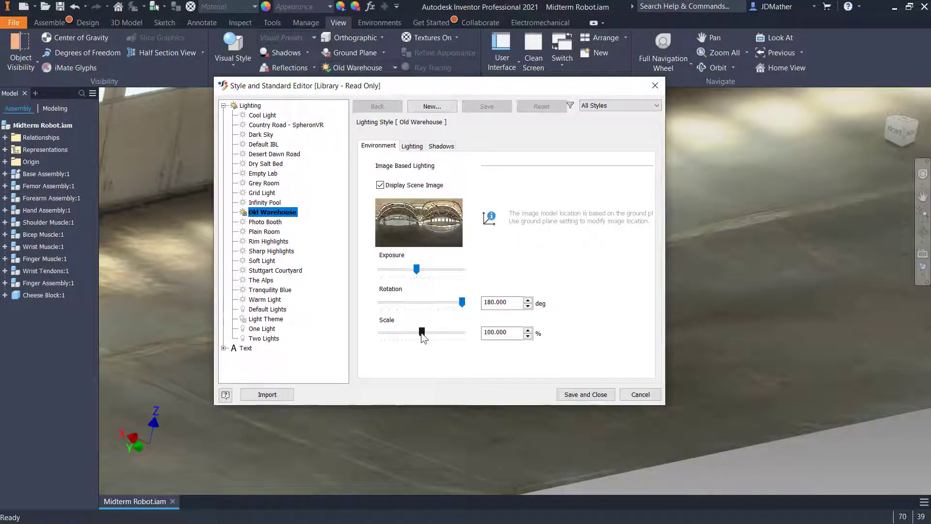
drag(421, 332, 466, 337)
drag(476, 86, 140, 39)
mouse_move(122, 286)
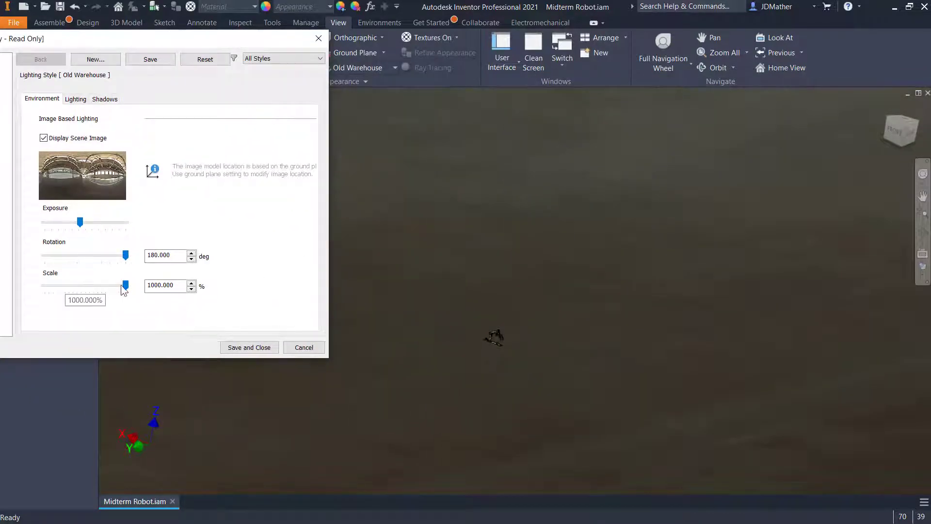
drag(125, 287, 44, 287)
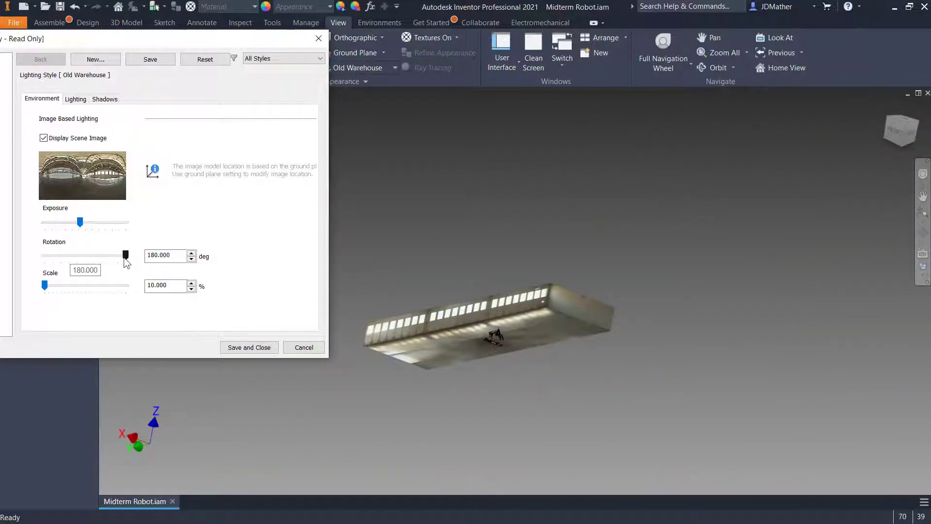
Set the Old Warehouse environment image rotation to 12 degrees and save the lighting style
mouse_move(124, 258)
mouse_down()
mouse_move(75, 260)
mouse_move(113, 260)
mouse_up()
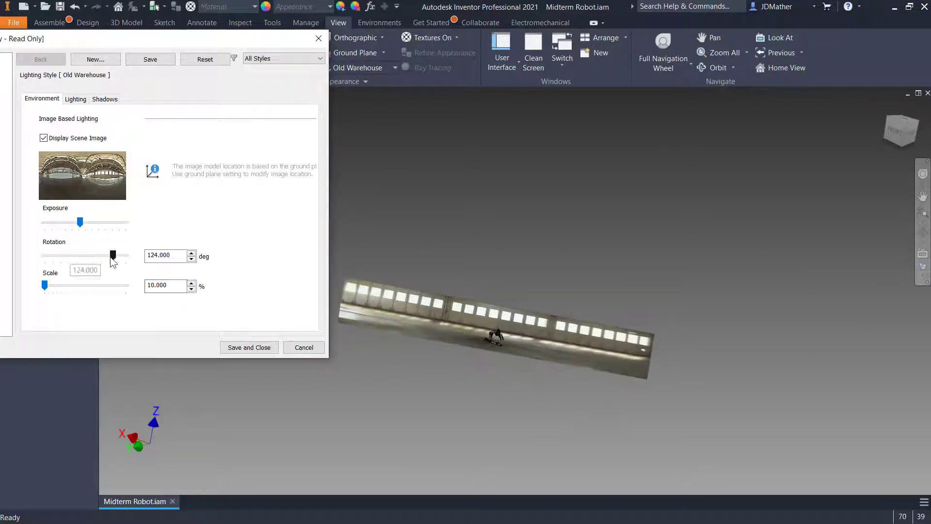
drag(111, 259, 87, 264)
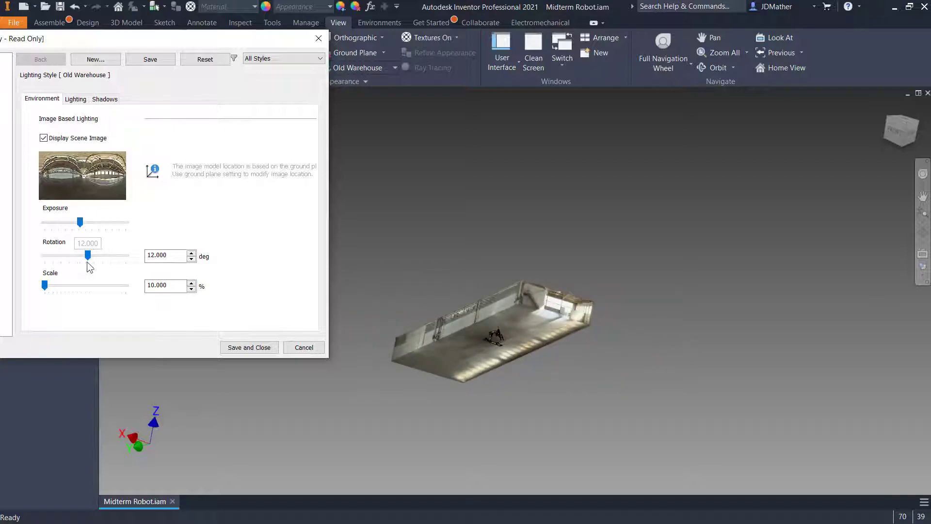
click(250, 347)
Examine the robot against the warehouse surroundings from several angles and distances
scroll(427, 343, up, 5)
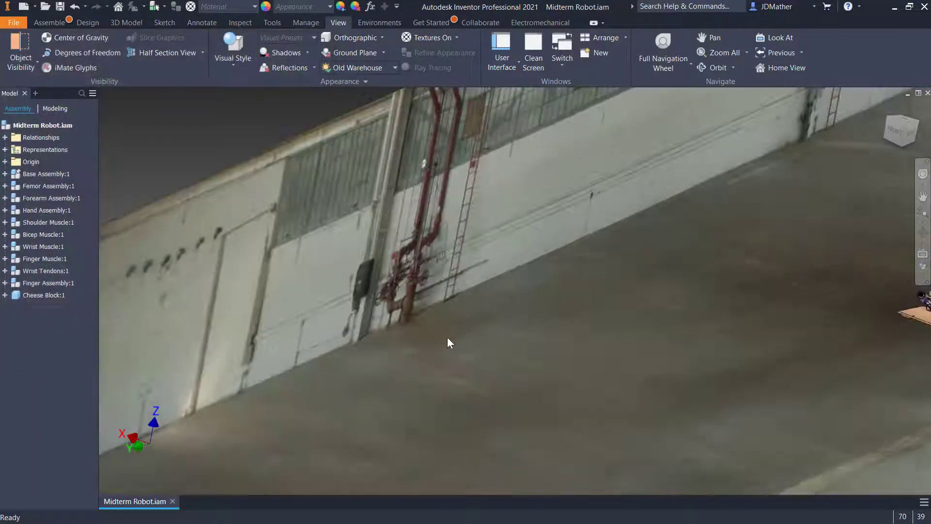
scroll(425, 307, down, 5)
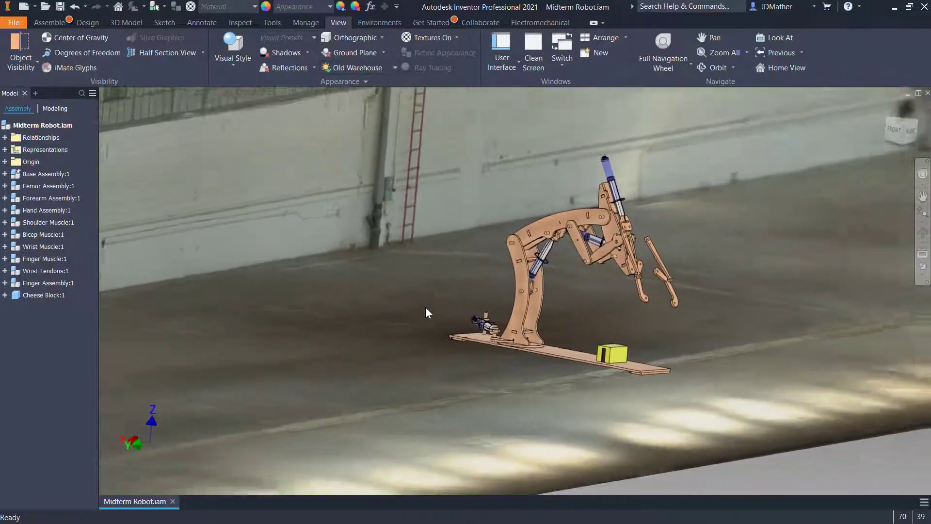
shift+middle_drag(426, 307, 569, 363)
shift+middle_drag(468, 299, 600, 383)
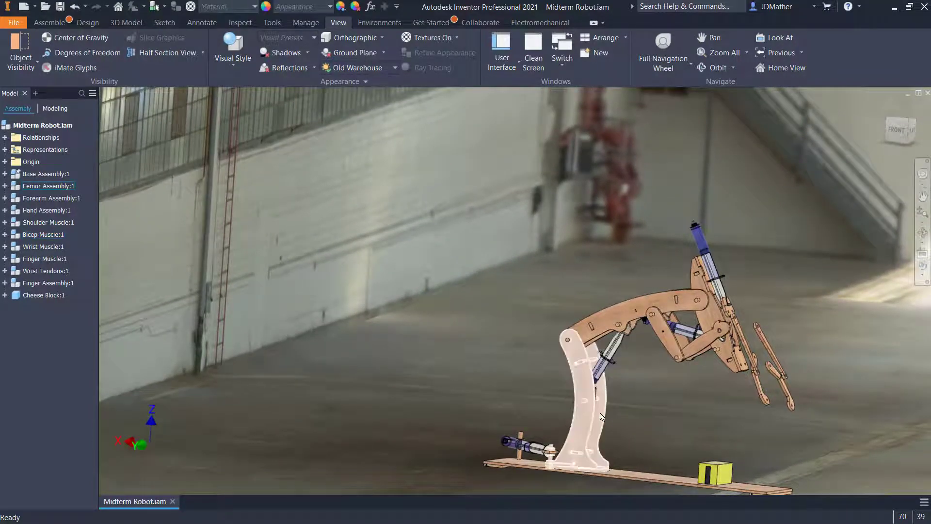
shift+middle_drag(576, 415, 549, 287)
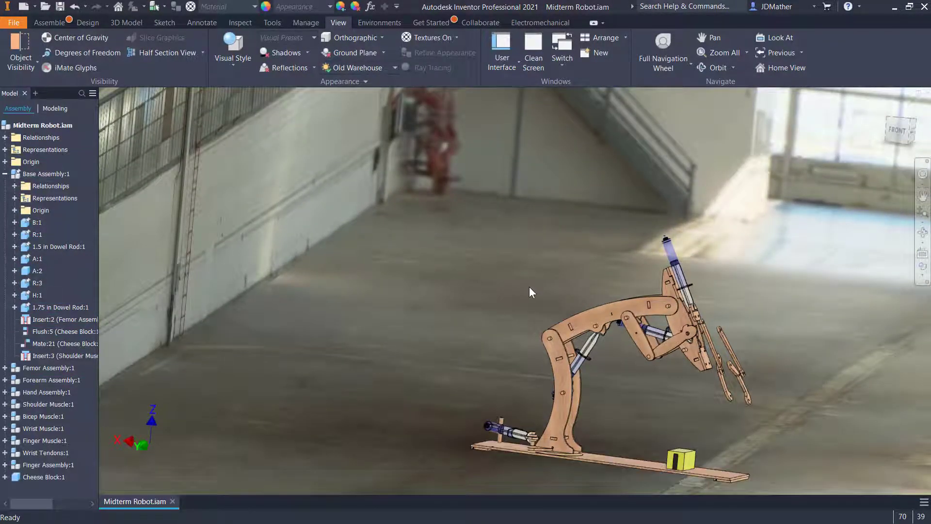
scroll(490, 298, down, 4)
scroll(490, 298, up, 2)
scroll(490, 298, up, 3)
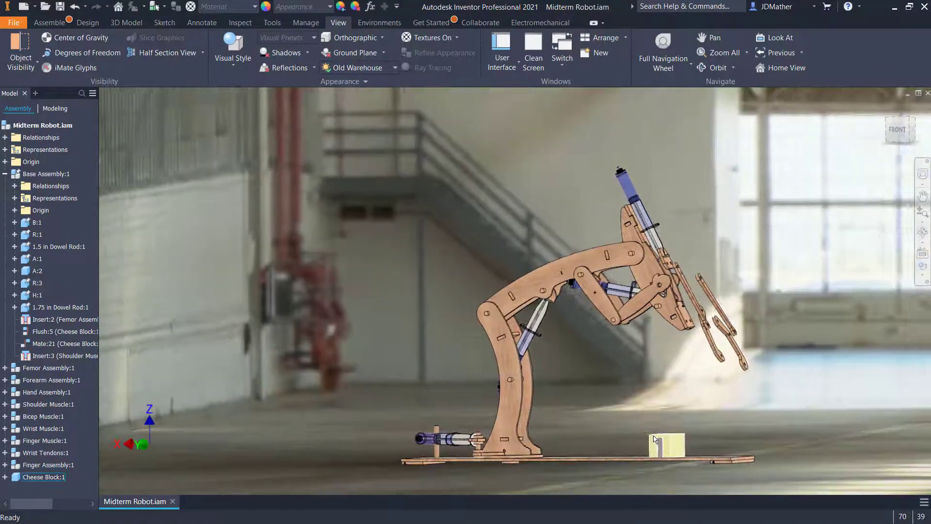
scroll(525, 383, up, 2)
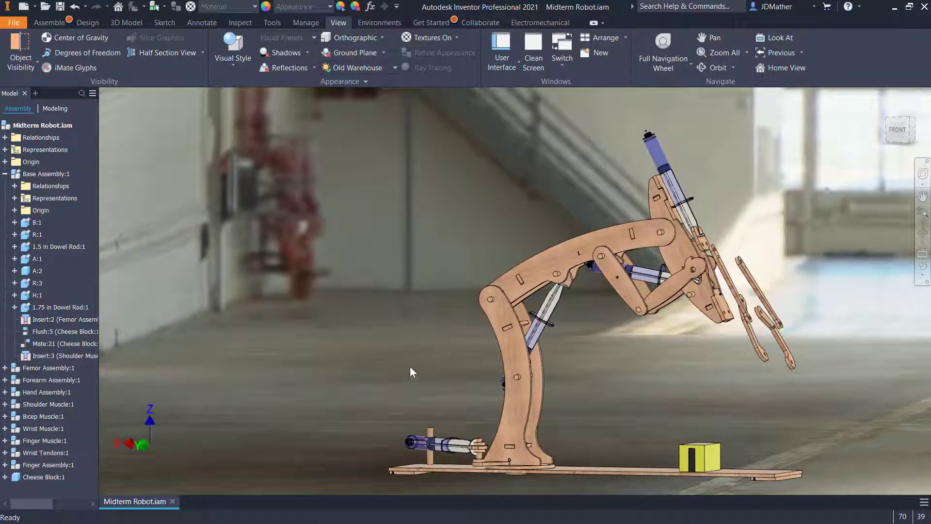
scroll(409, 366, down, 1)
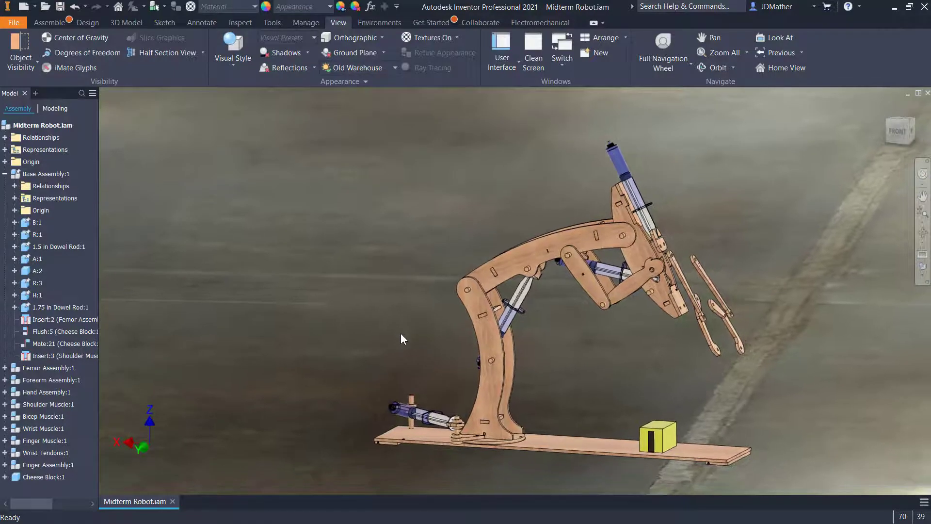
scroll(717, 368, up, 1)
scroll(693, 385, down, 1)
Delete the Cheese Block component from the robot's base board
scroll(658, 437, up, 7)
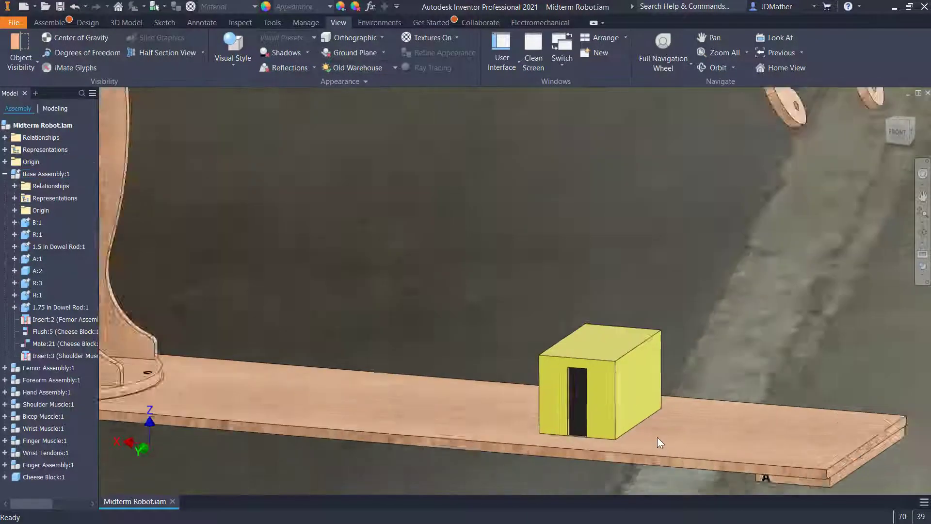
scroll(628, 376, down, 5)
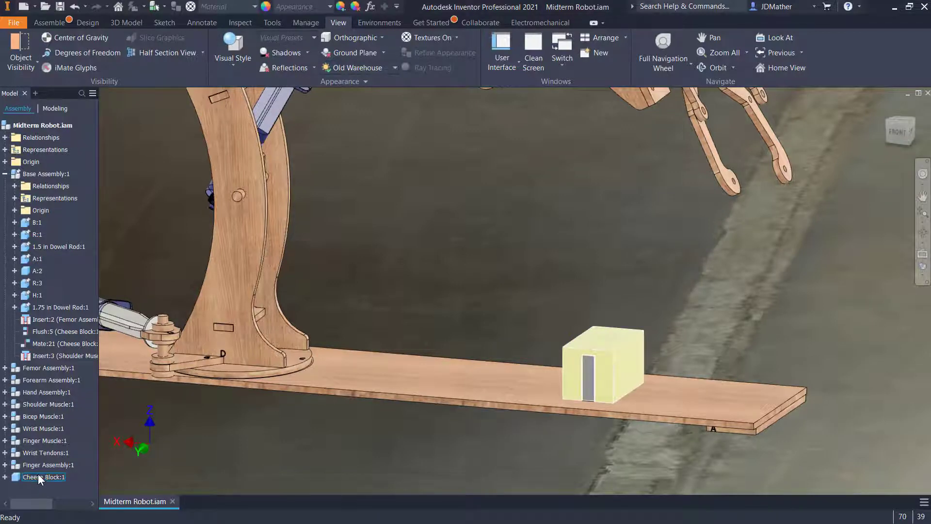
right_click(38, 475)
click(57, 247)
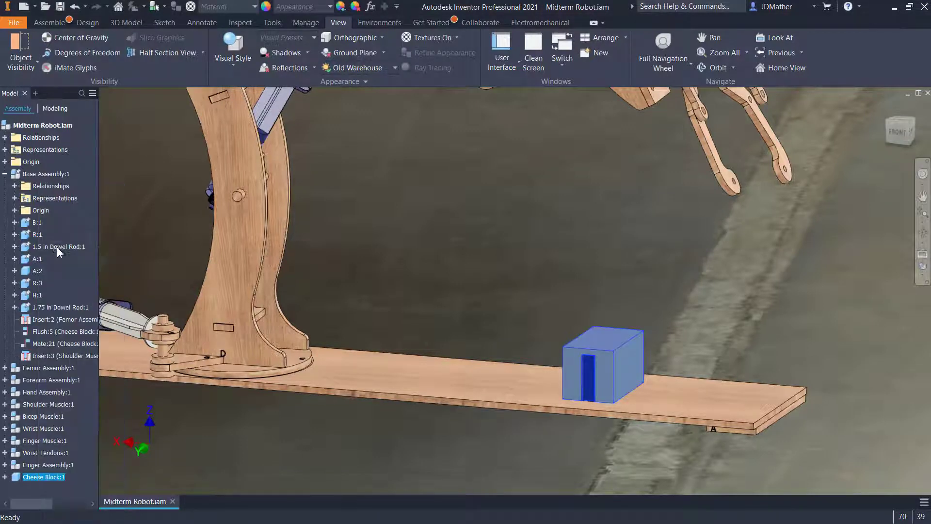
Place one Foosman.ipt component from the Parts folder, floating above the base board
right_click(148, 177)
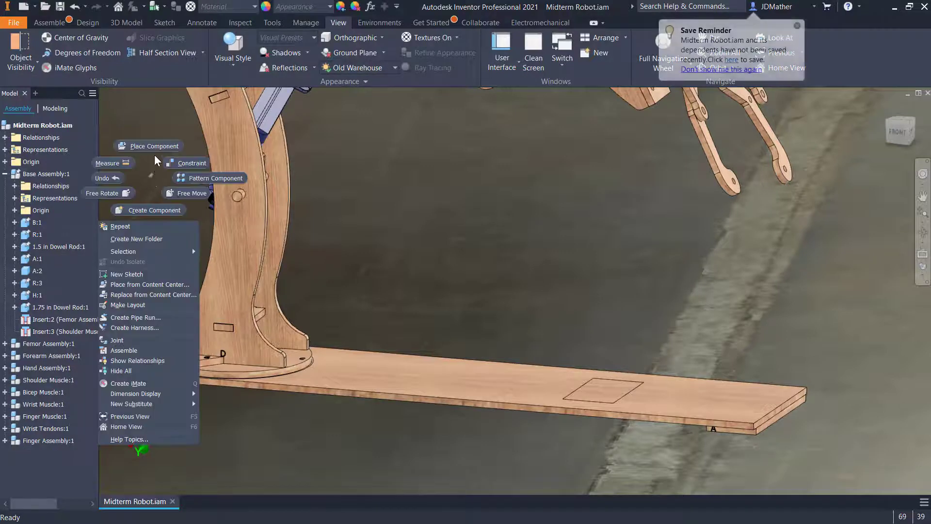
click(154, 155)
double_click(411, 90)
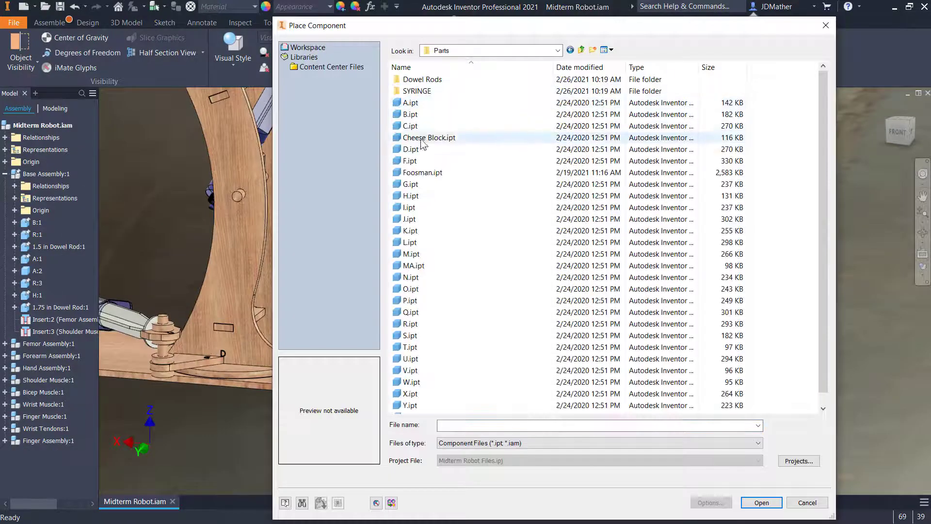
click(423, 173)
key(Return)
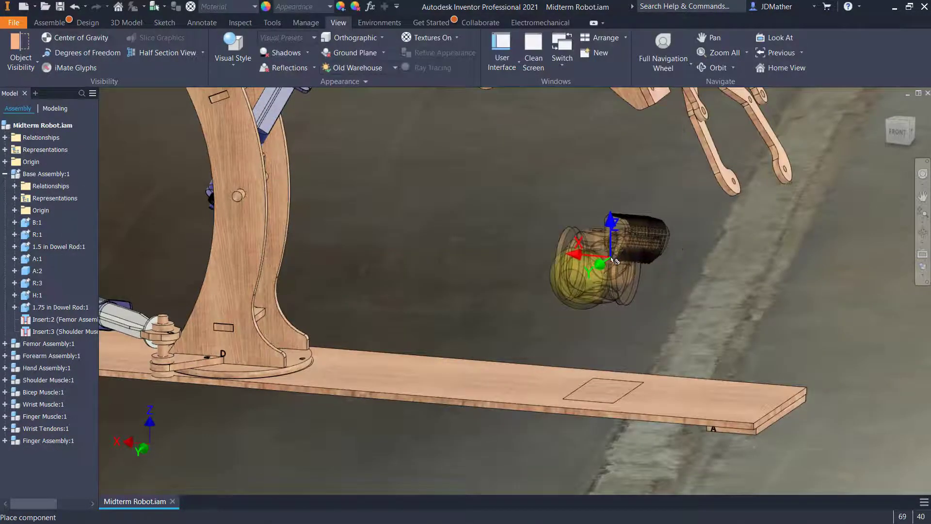
click(591, 258)
key(Escape)
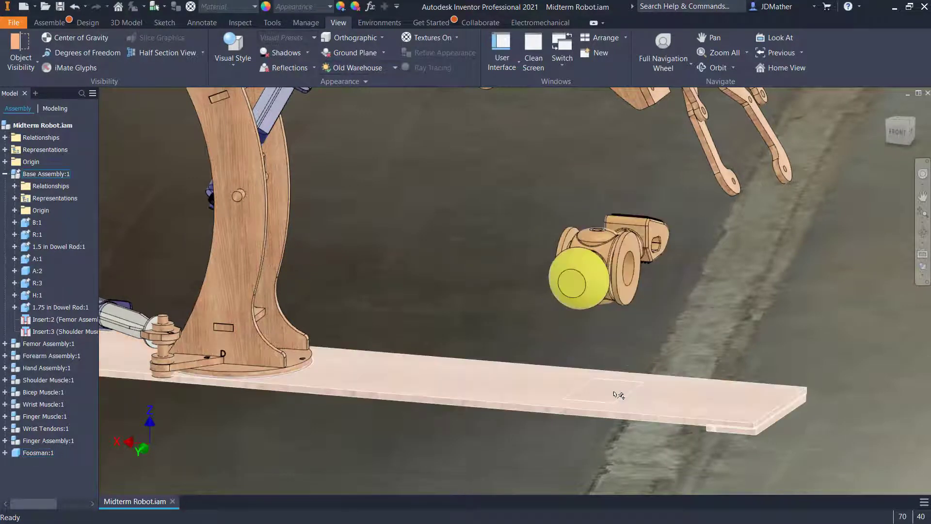
shift+middle_drag(495, 456, 484, 443)
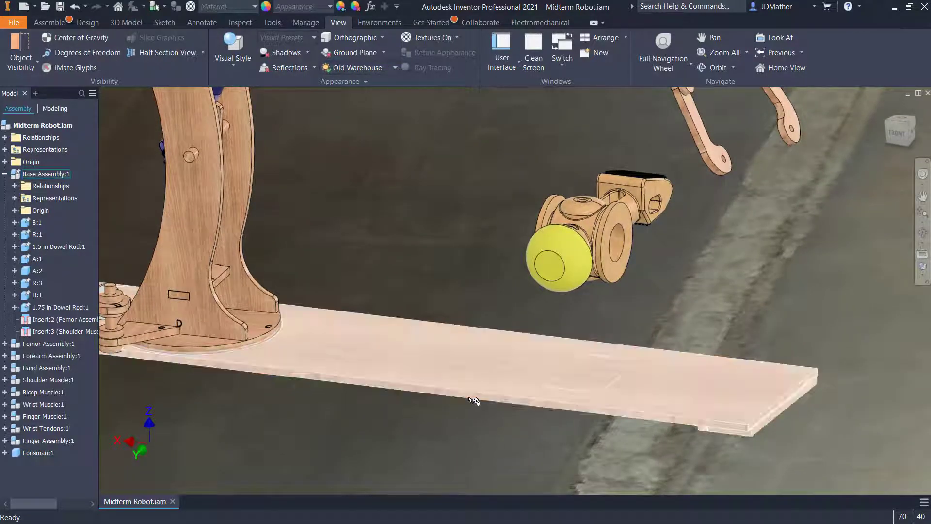
Open the base board part B of the base assembly in its own window
right_click(460, 411)
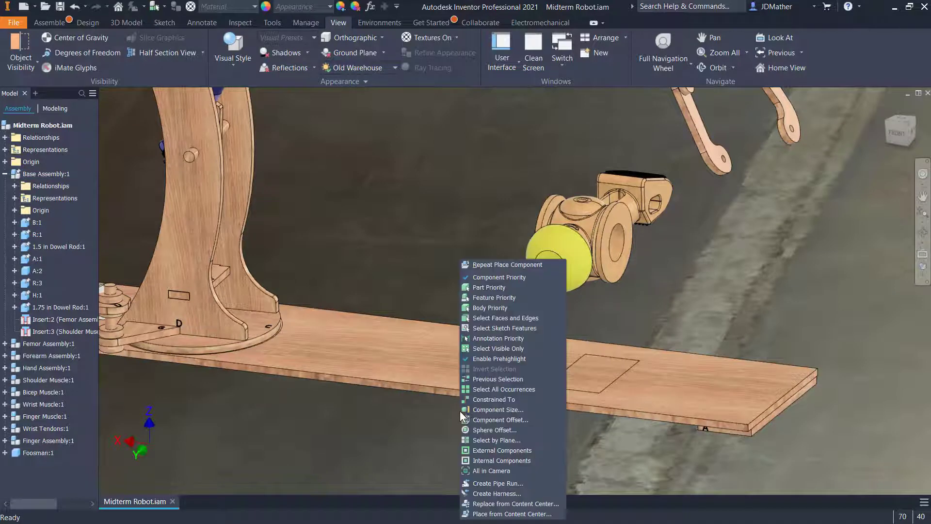
key(Escape)
right_click(459, 360)
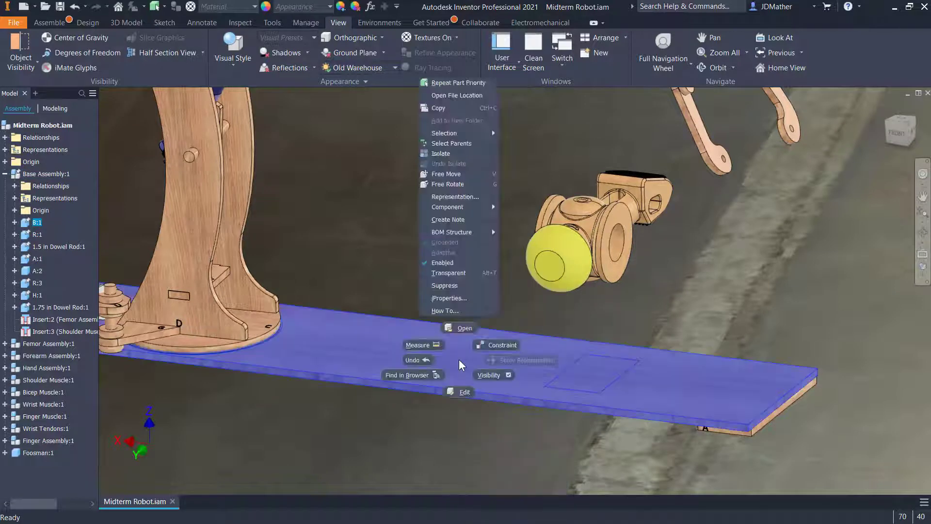
click(464, 329)
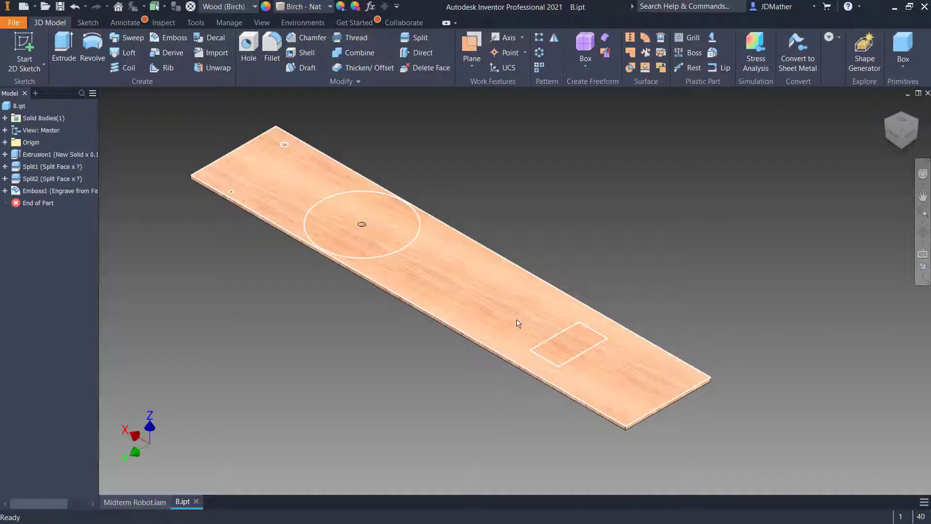
Start a sketch on the board's upper face and project two diagonally opposite corners of the split rectangle
click(518, 323)
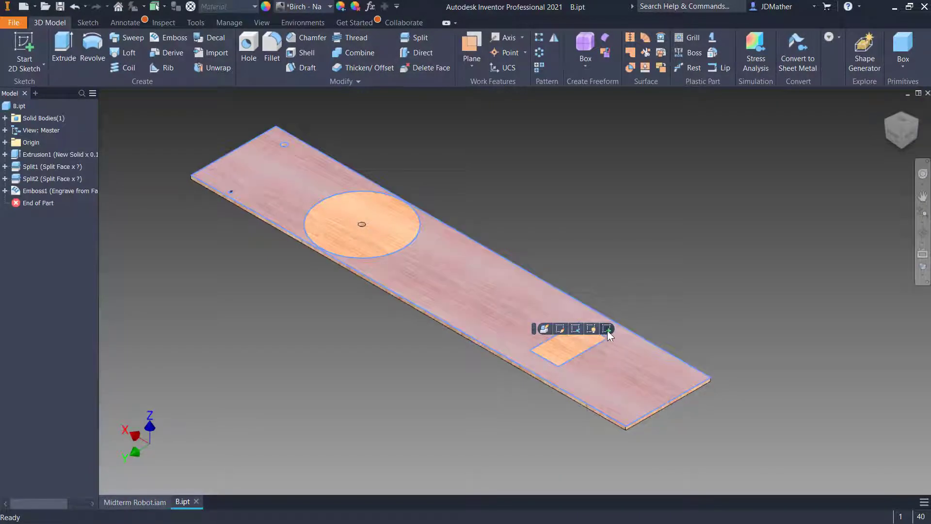
key(s)
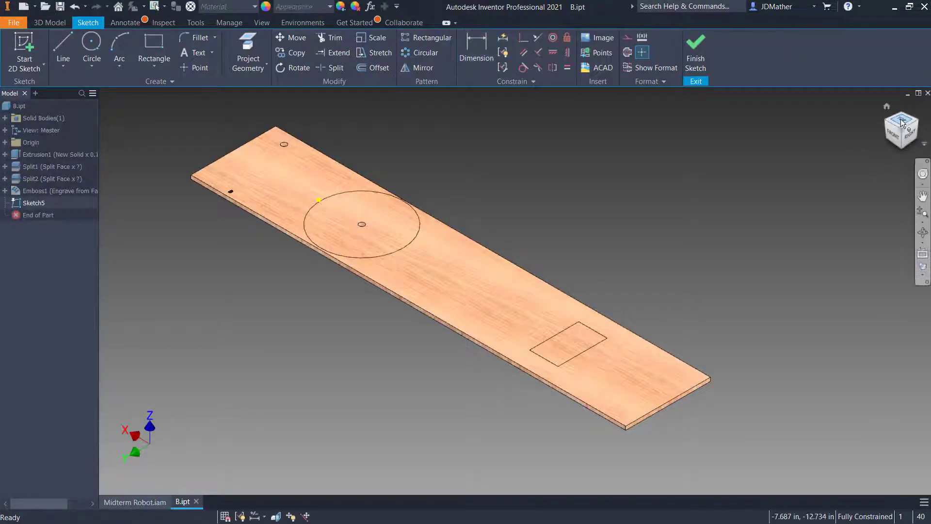
click(902, 122)
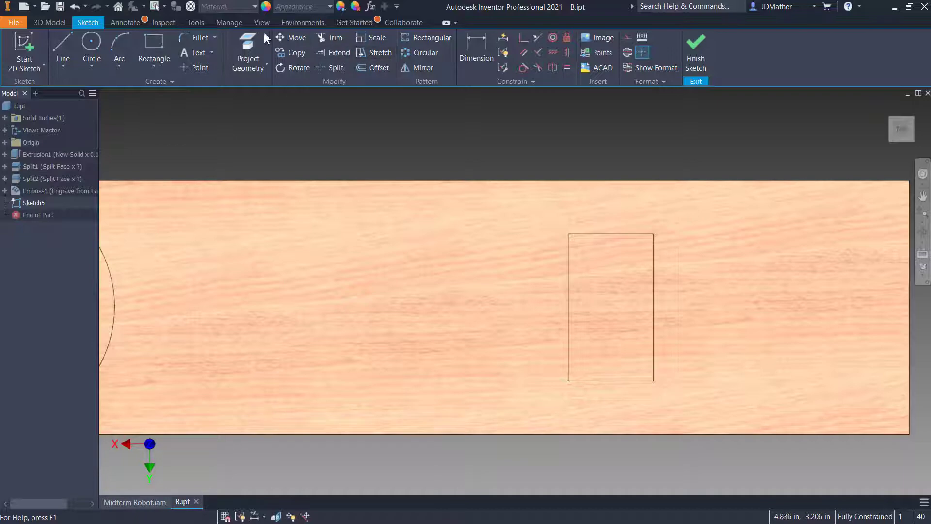
click(249, 51)
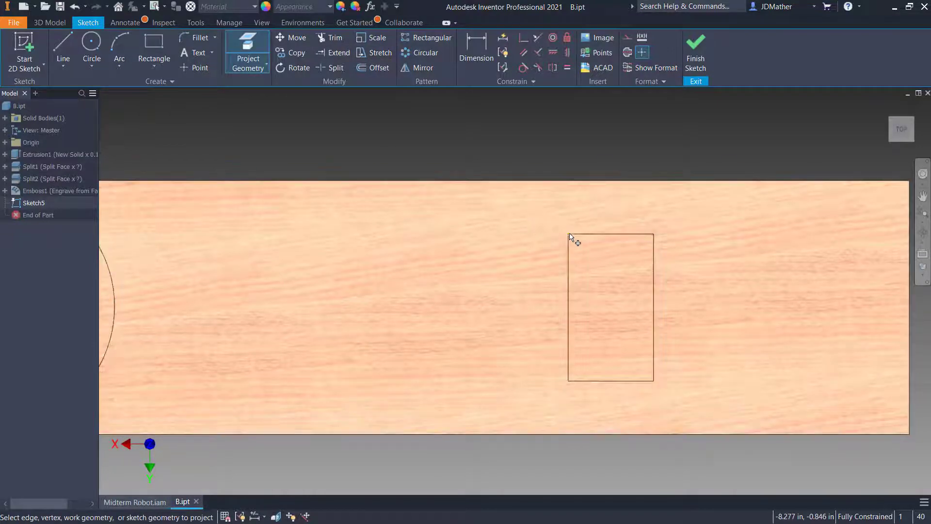
click(654, 384)
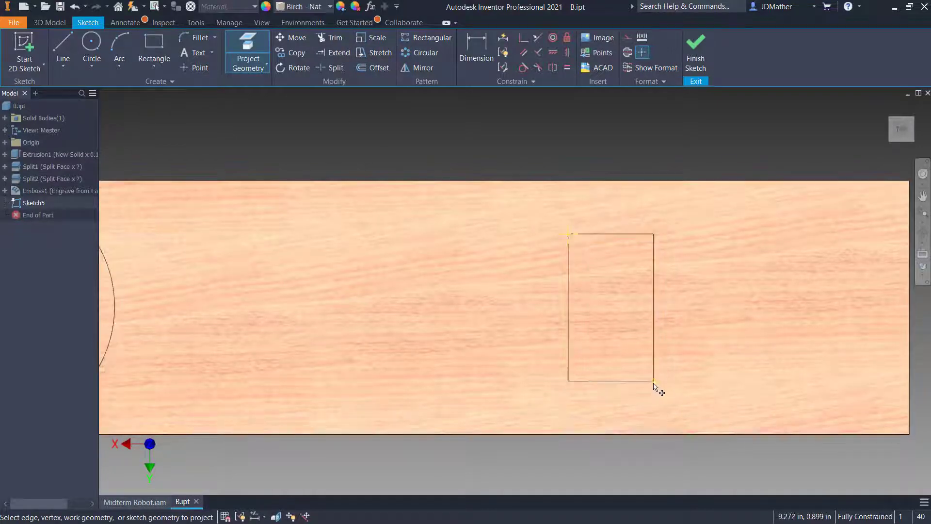
Draw a diagonal line between the two projected rectangle corners and convert it to construction geometry
click(61, 39)
click(569, 235)
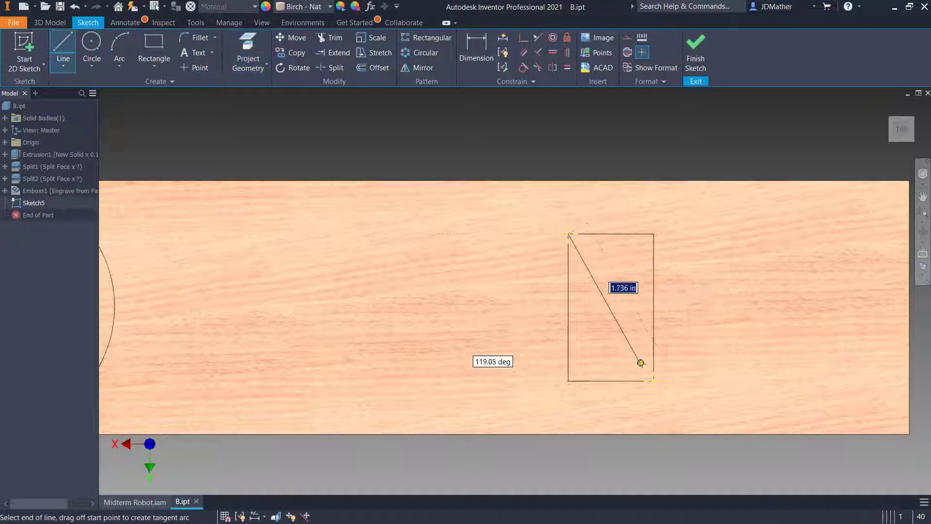
click(654, 381)
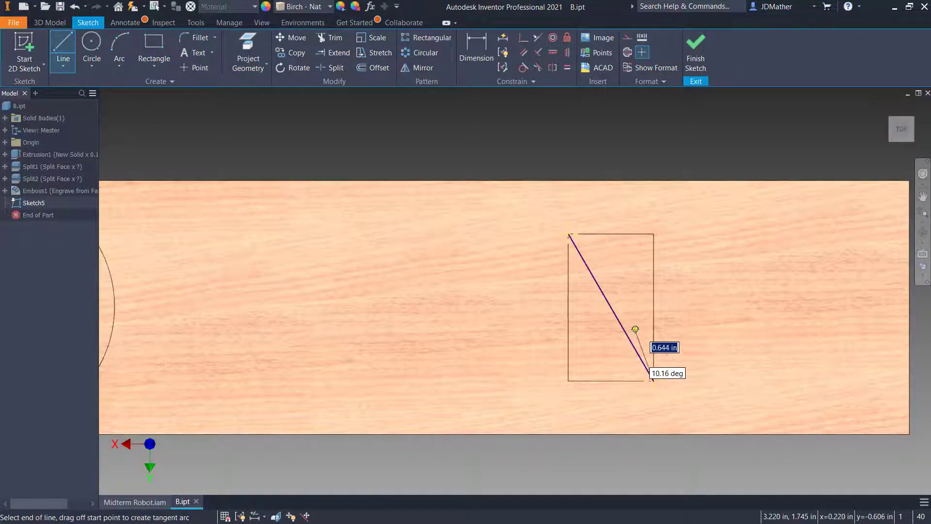
key(Escape)
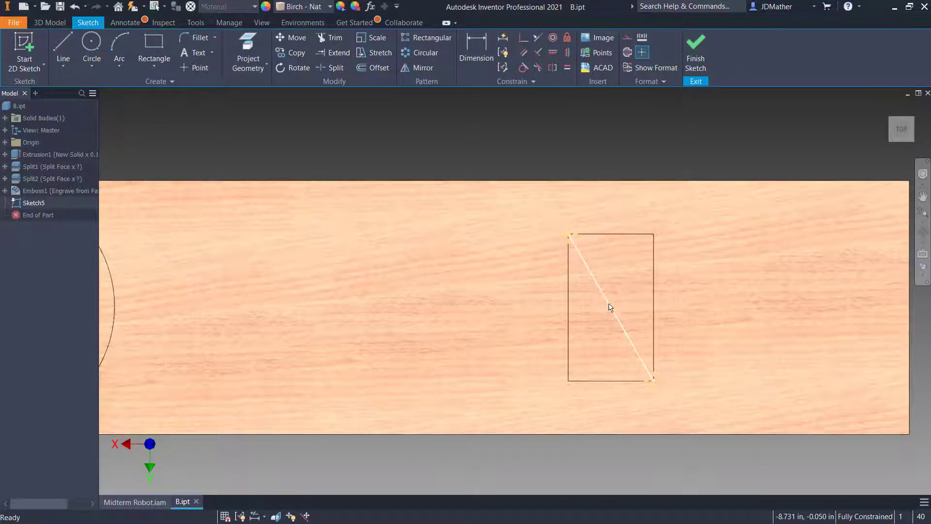
right_click(607, 334)
click(652, 307)
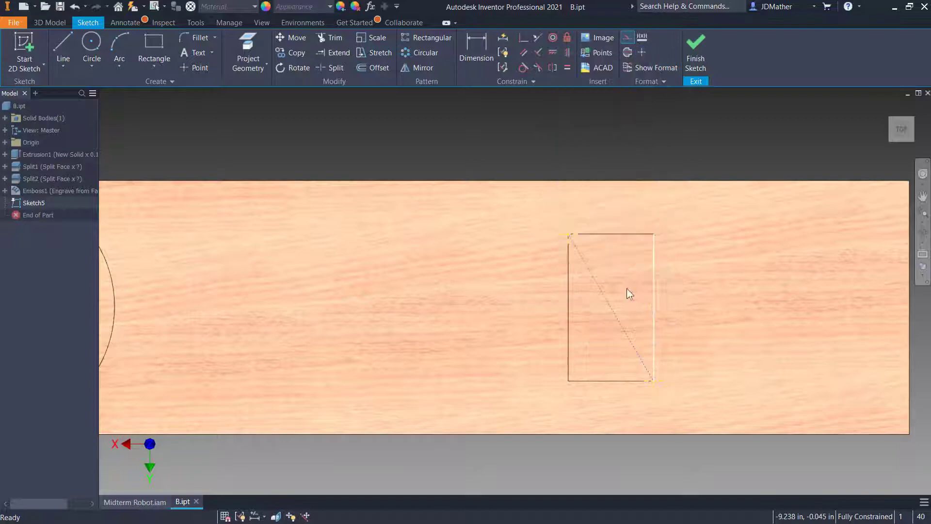
key(Escape)
Draw a 0.75 in diameter circle centred on the diagonal's midpoint and finish the sketch
click(92, 42)
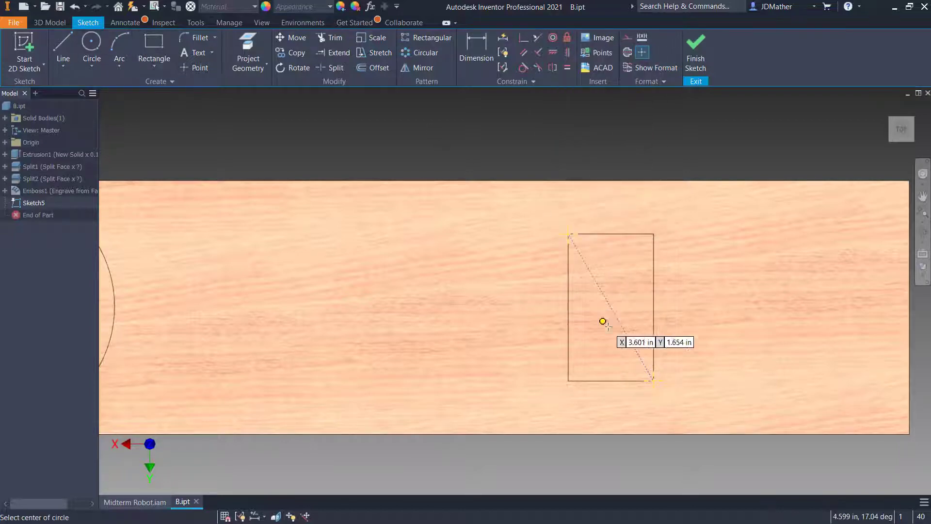
click(611, 307)
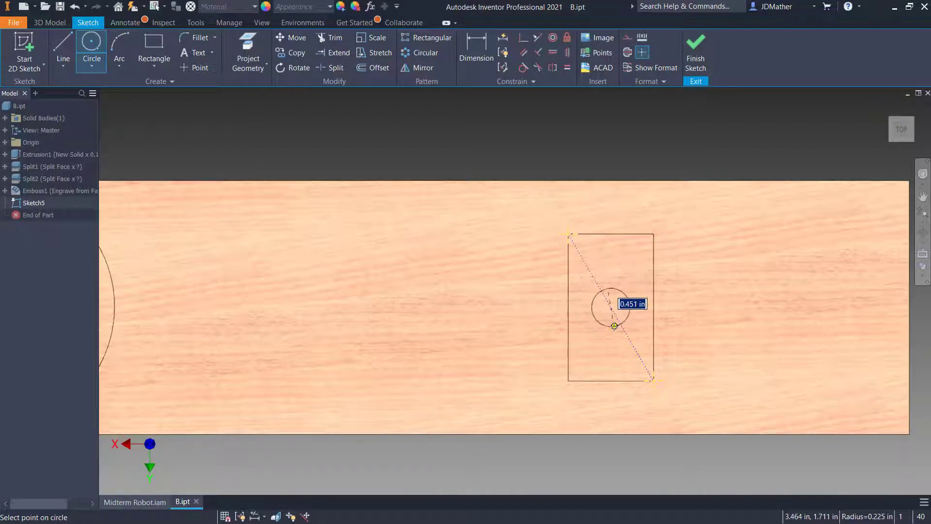
text(.75)
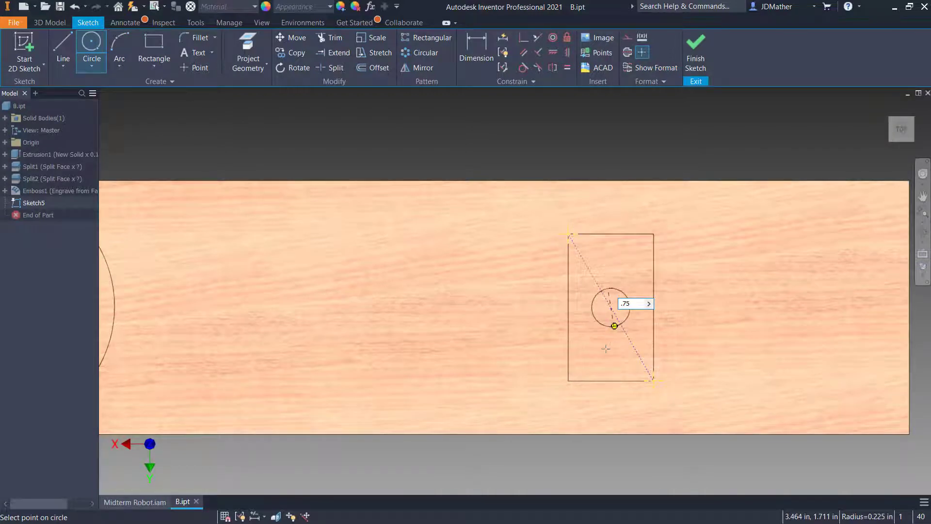
key(Return)
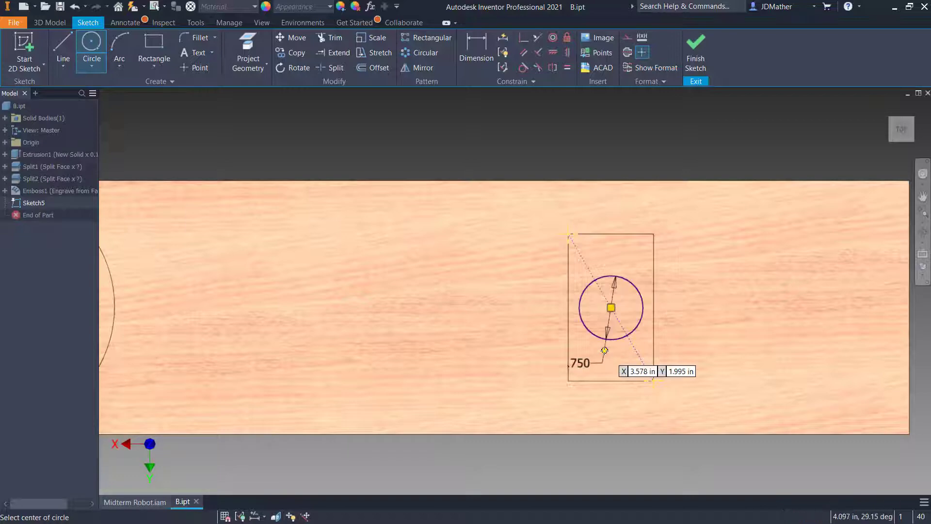
click(699, 48)
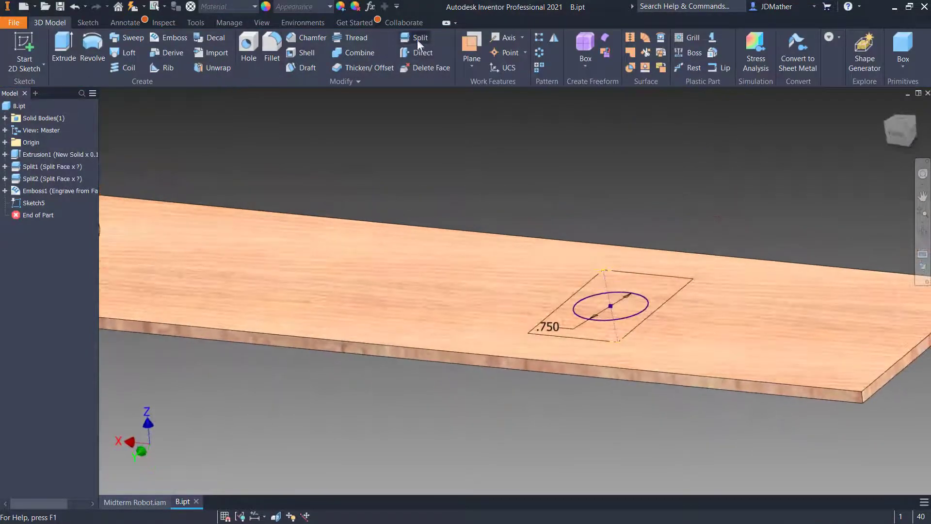
Split the board's rectangular face with the sketched circle and save the part
click(418, 38)
click(645, 314)
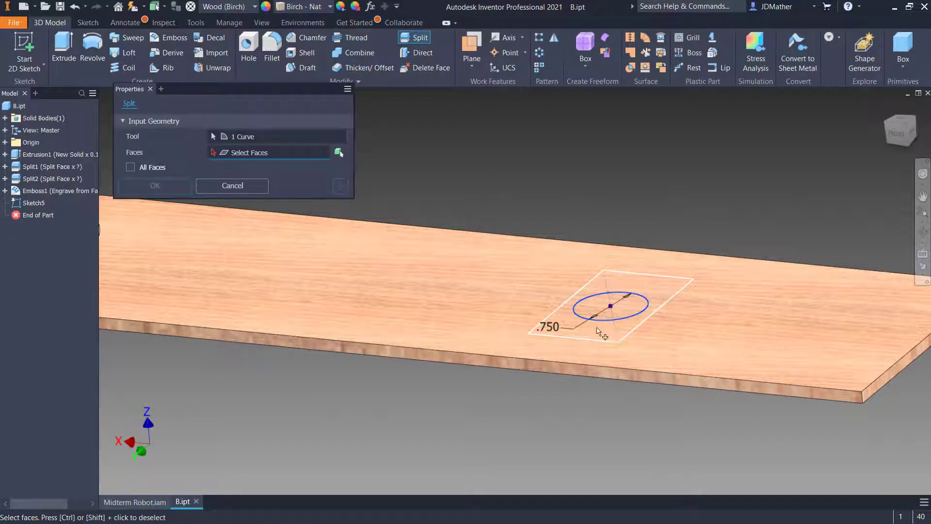
click(613, 331)
click(155, 185)
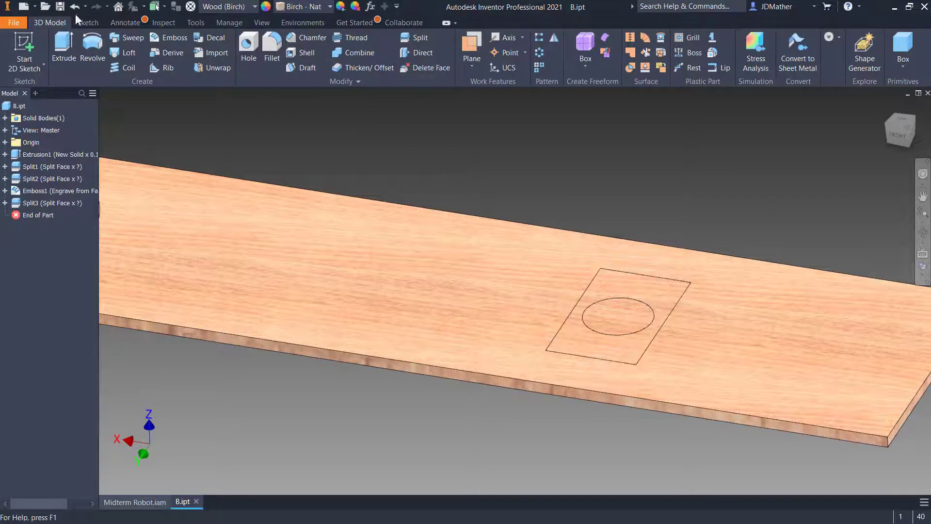
click(60, 8)
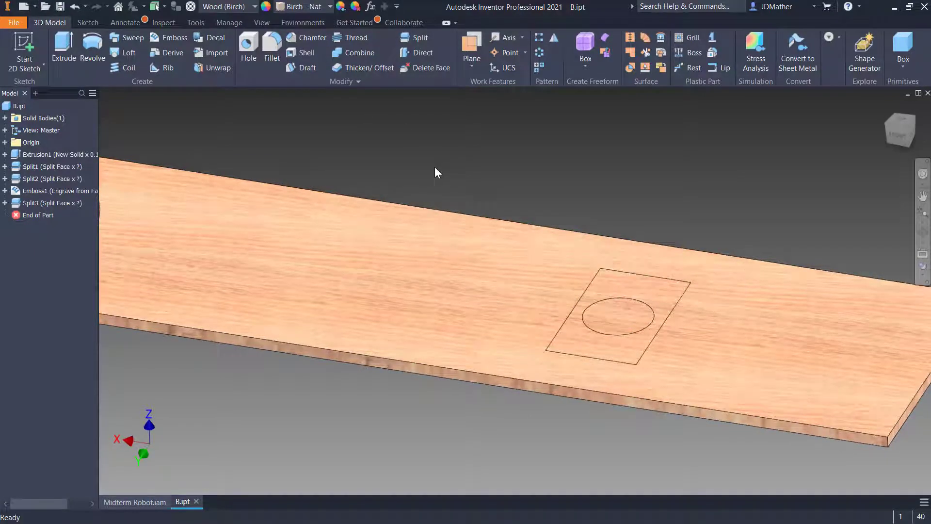
In the Midterm Robot assembly, add an Insert constraint with 0.000 in offset between the foosman's round head flat and the board's split circle
click(145, 502)
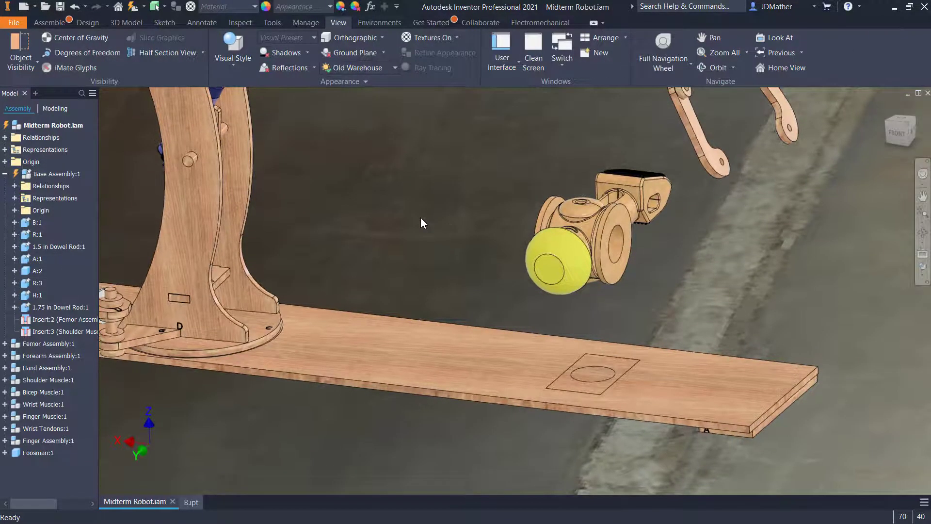
key(c)
click(348, 172)
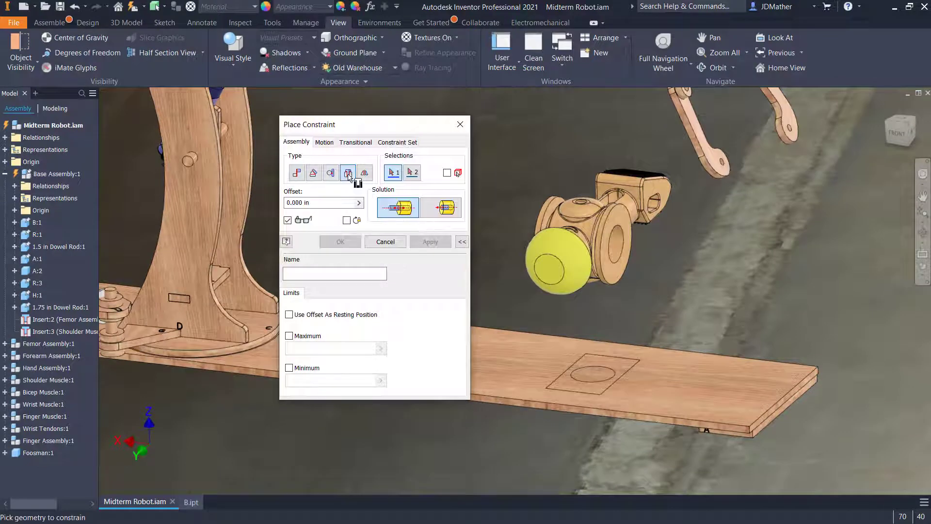
click(557, 287)
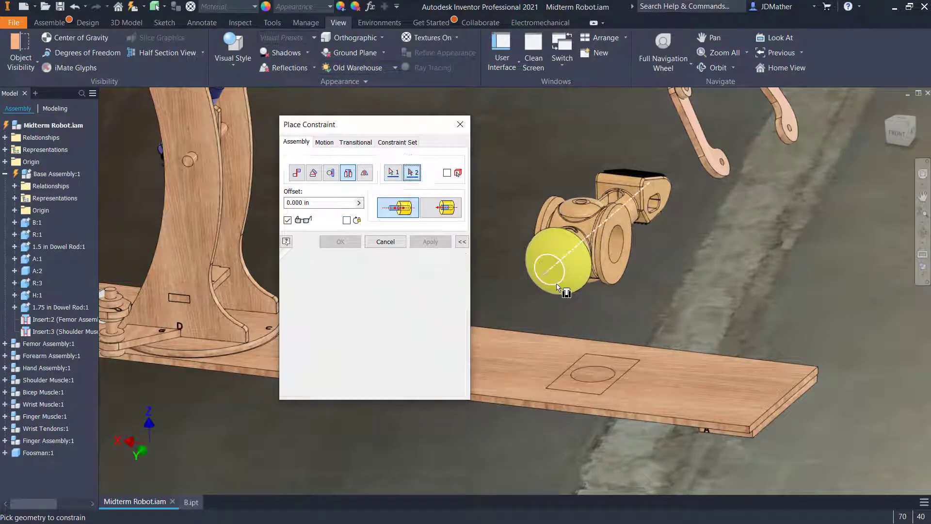
click(602, 369)
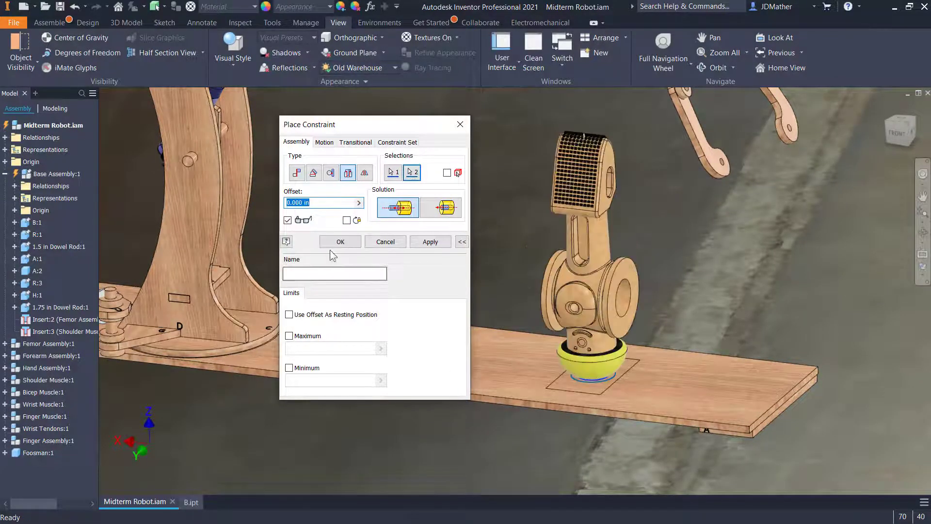
click(340, 242)
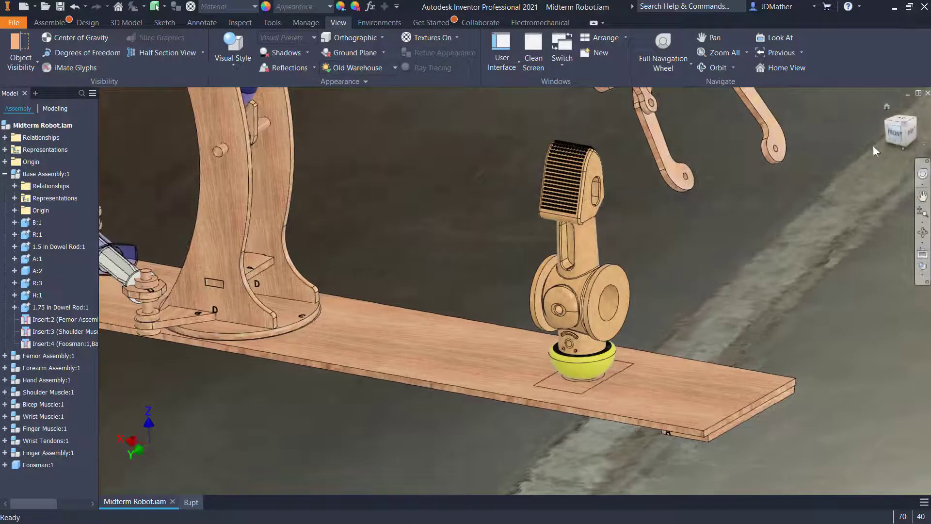
Rotate the foosman about its vertical axis until its ribbed face points toward the board's free end, away from the arm
click(895, 138)
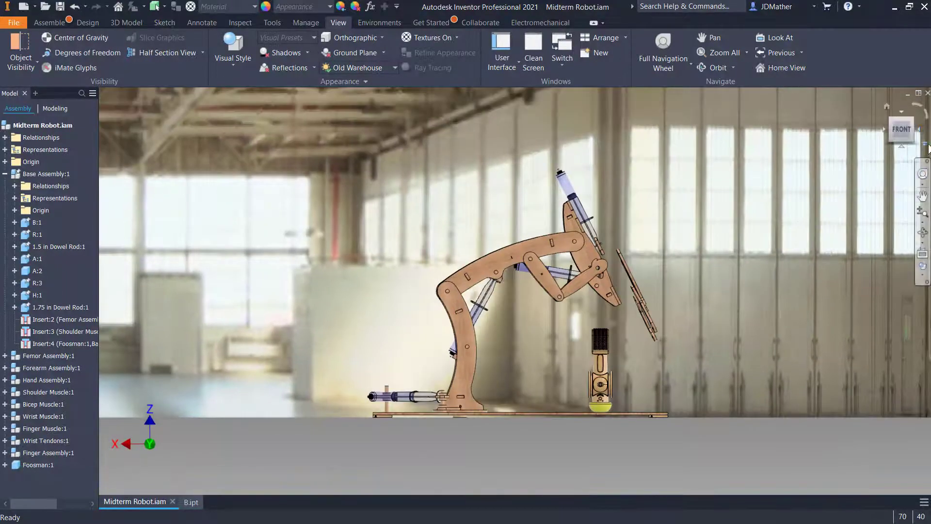
click(922, 132)
scroll(546, 345, down, 5)
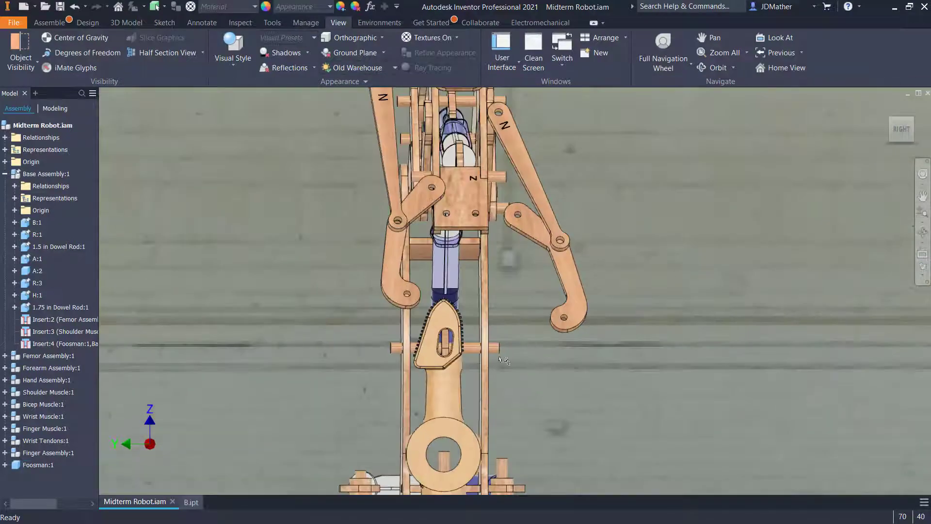
click(457, 367)
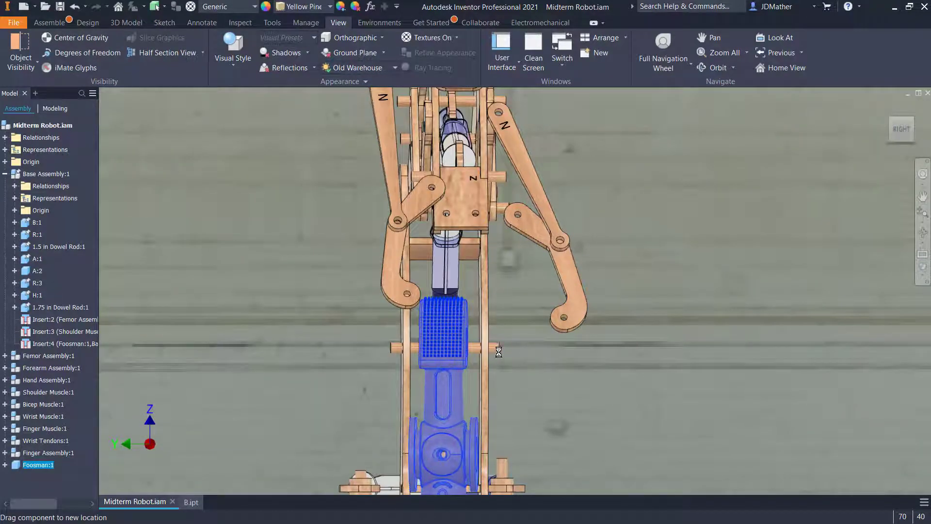
click(514, 360)
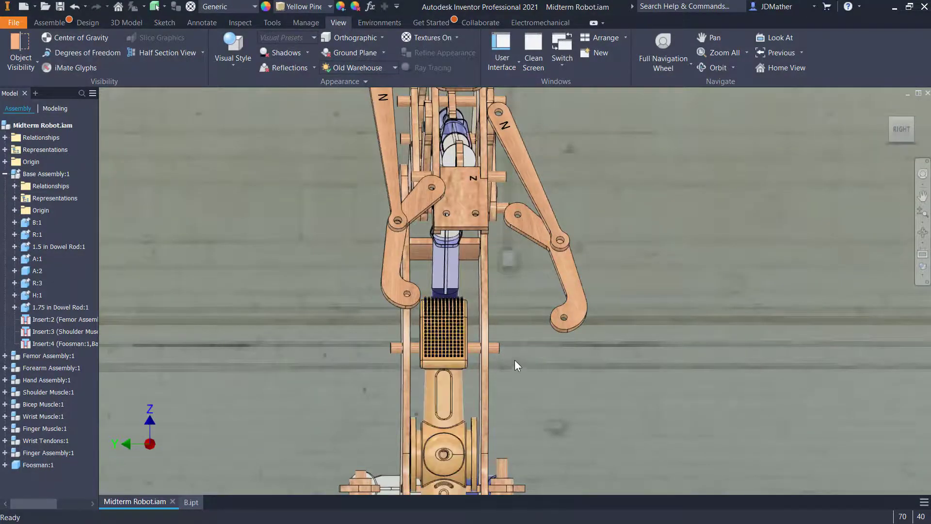
scroll(515, 360, up, 3)
shift+middle_drag(296, 246, 576, 347)
scroll(580, 369, down, 2)
scroll(578, 380, down, 1)
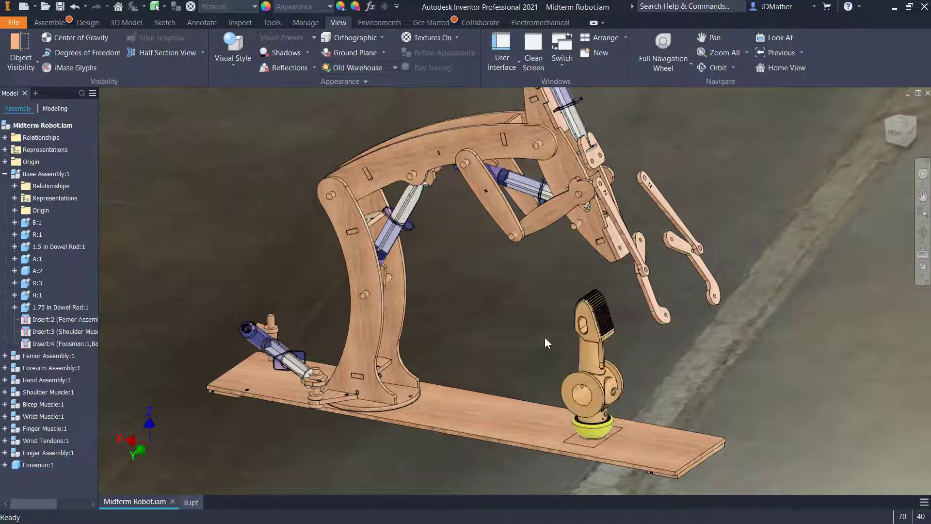
Suppress the foosman's Insert constraint in the assembly relationships and rename it "Place Toy - Suppress This"
click(5, 138)
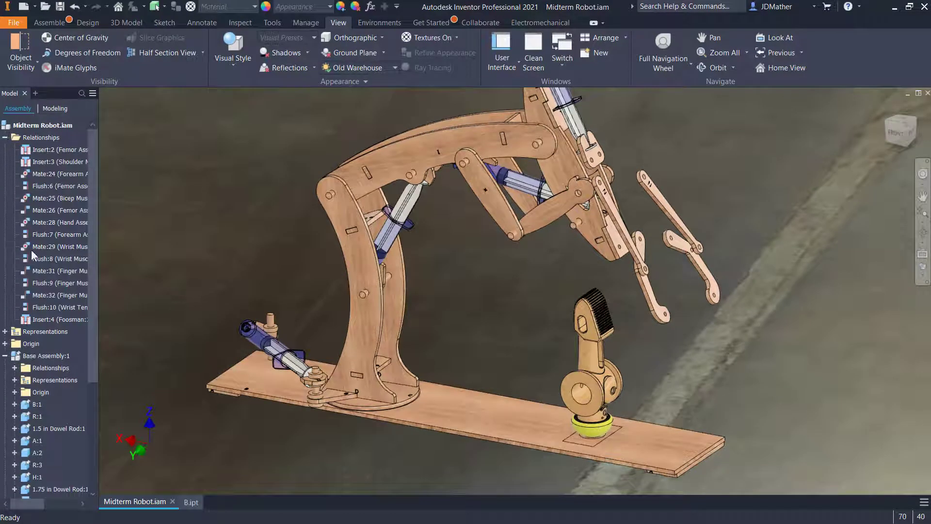
right_click(60, 322)
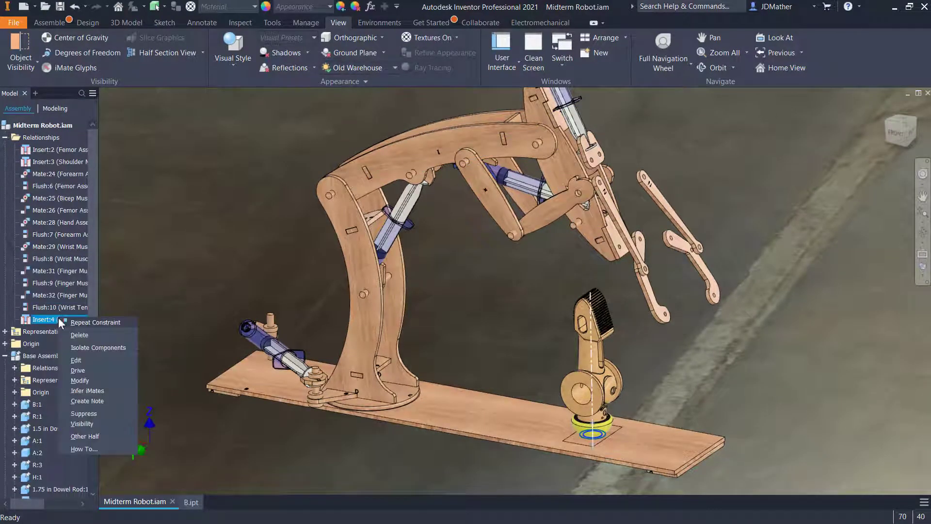
click(85, 412)
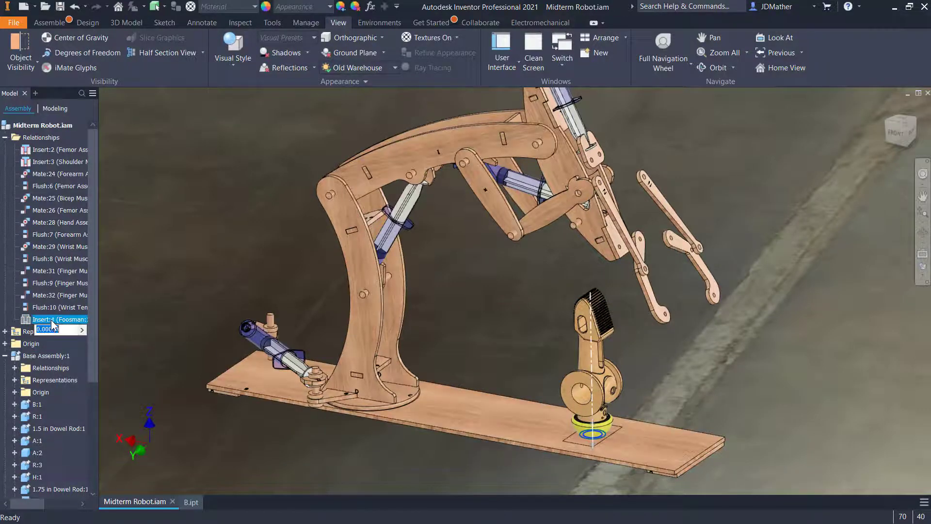
text(Place Toy -)
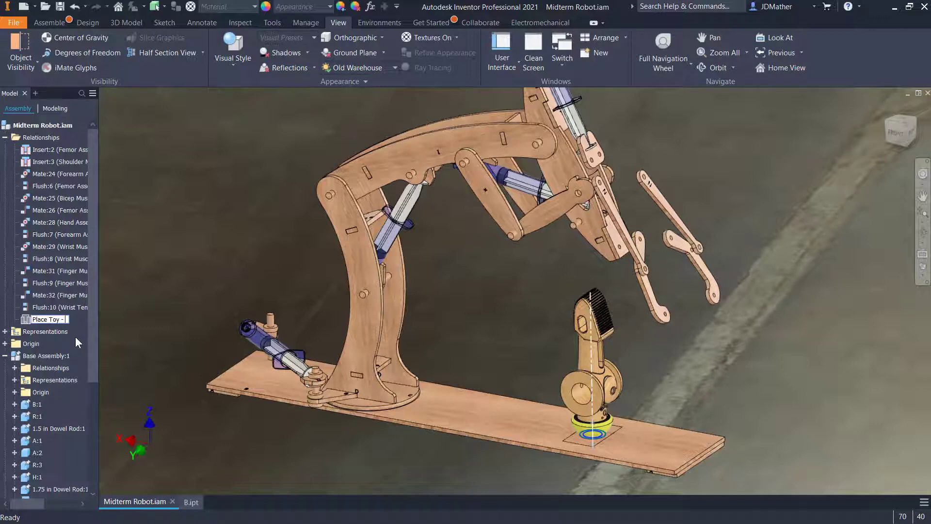
text( Suppress This)
key(Return)
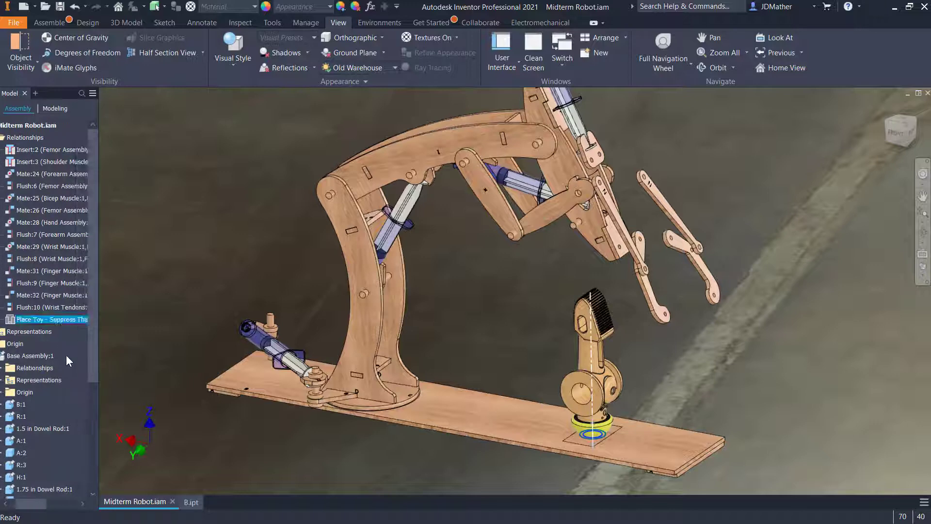
Widen the model browser and collapse the Relationships folder and Base Assembly to list only the top-level components
click(113, 311)
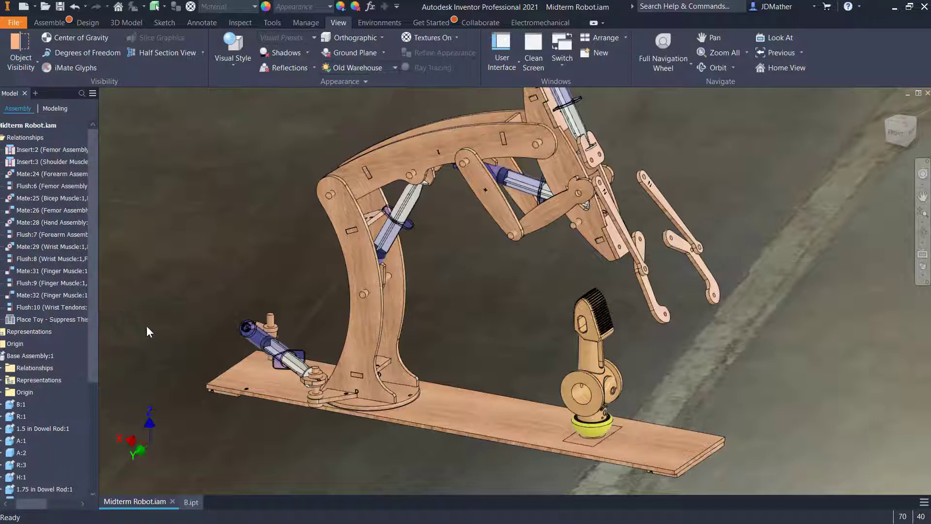
drag(99, 326, 143, 328)
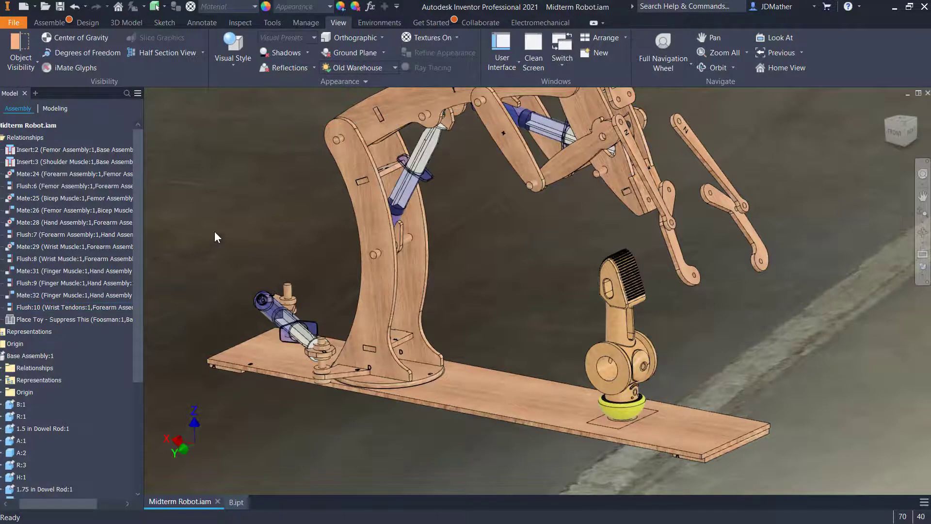
scroll(263, 232, up, 5)
scroll(263, 232, down, 3)
middle_drag(263, 232, 377, 184)
scroll(381, 191, down, 4)
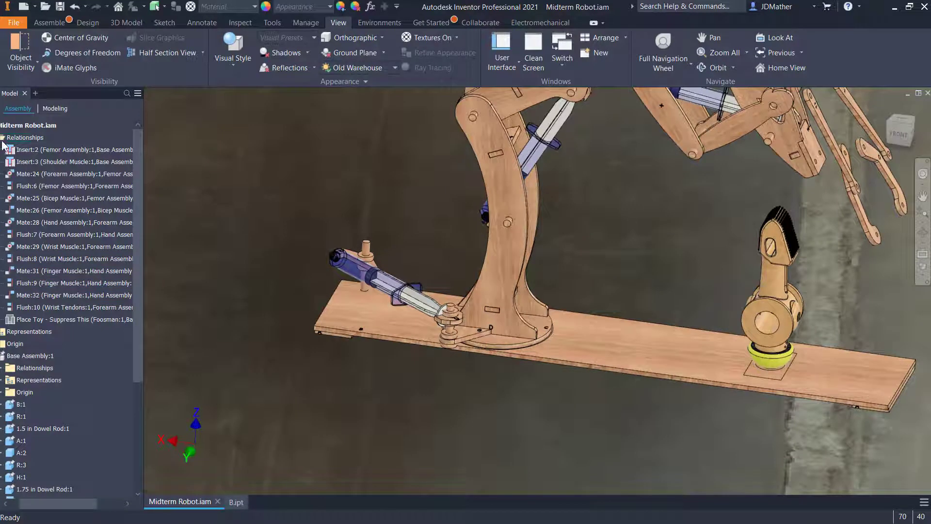
drag(71, 507, 55, 507)
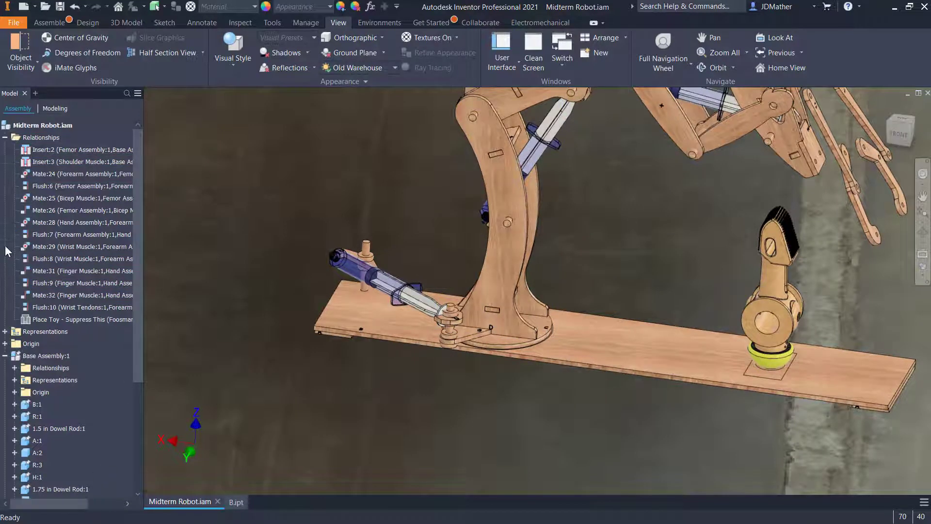
click(5, 137)
click(5, 174)
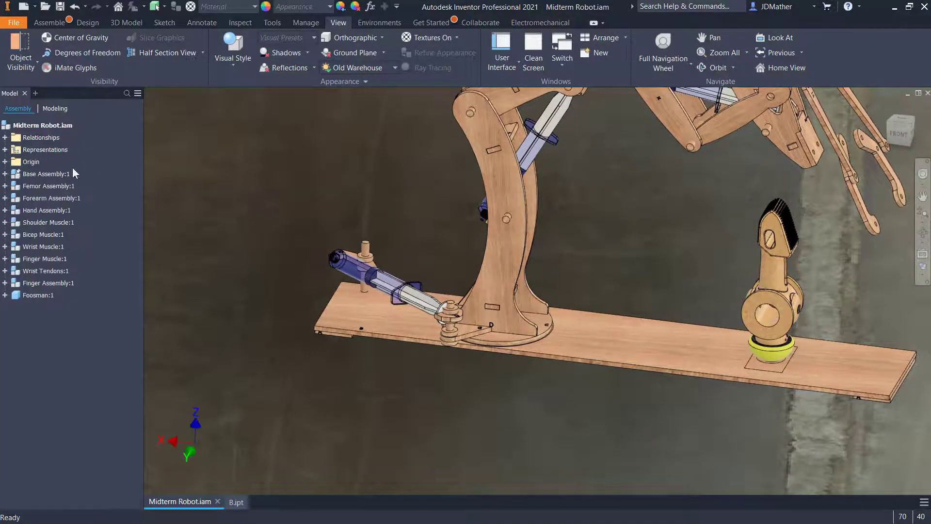
Pull the Shoulder Muscle's rod end away from the vertical dowel on the arm's turntable
scroll(206, 188, down, 3)
scroll(232, 210, up, 4)
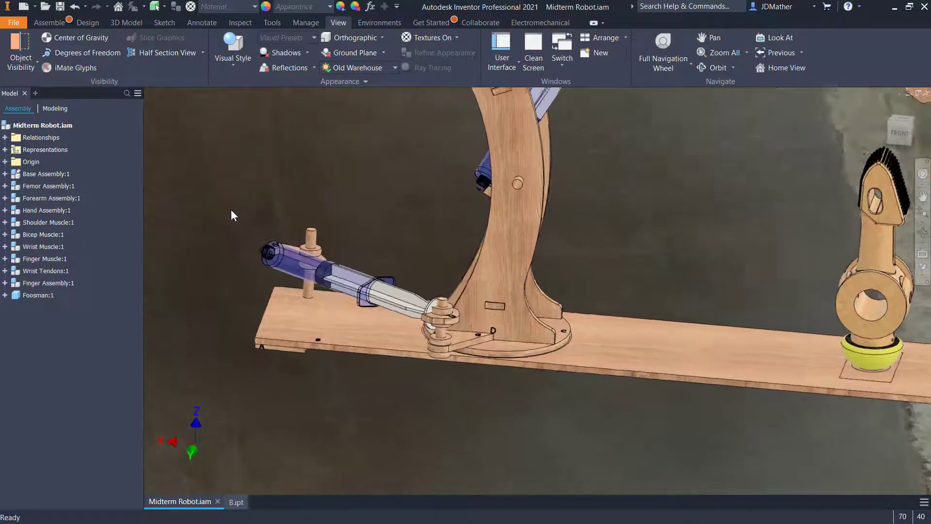
scroll(271, 248, up, 4)
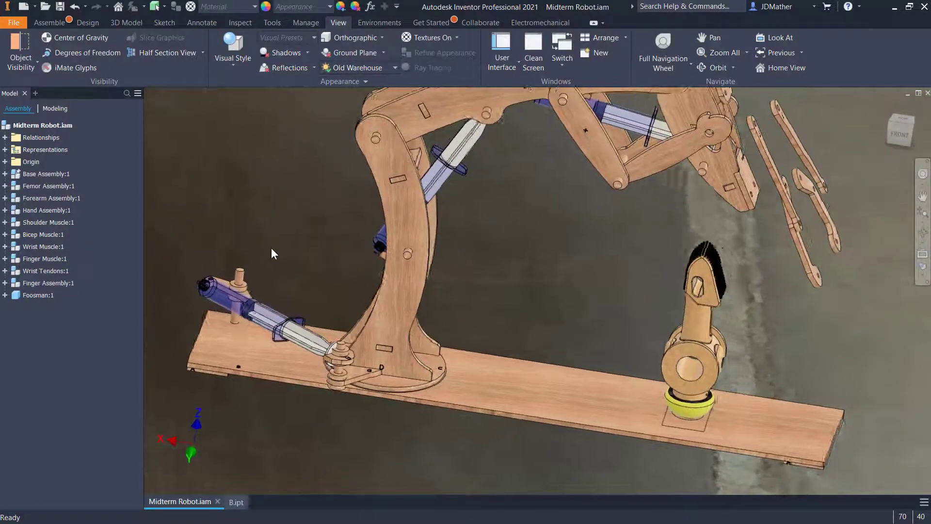
scroll(294, 255, down, 2)
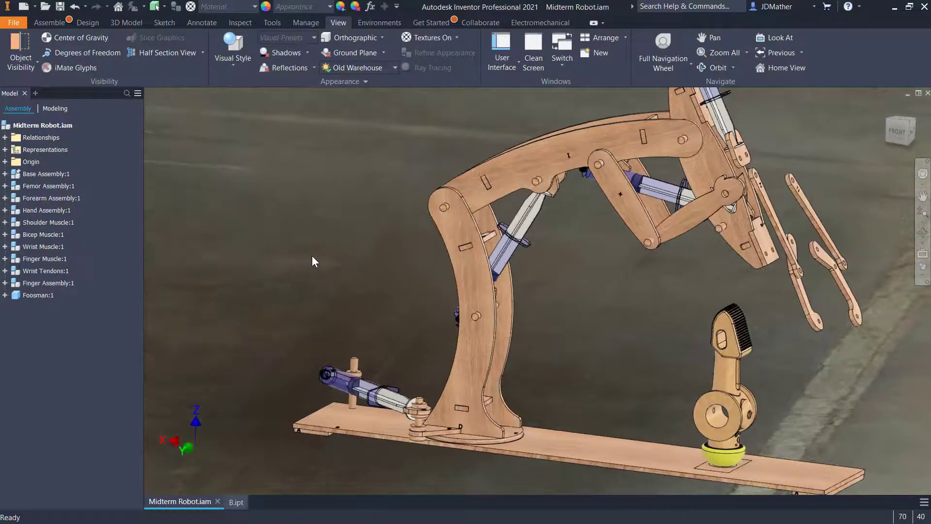
mouse_move(382, 290)
shift+middle_down()
mouse_move(370, 300)
mouse_move(371, 293)
shift+middle_up()
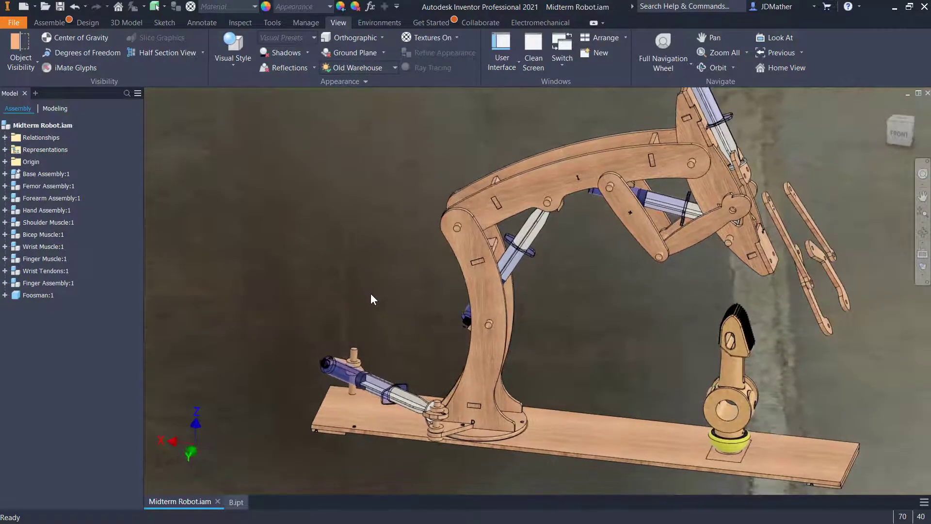
shift+middle_drag(391, 325, 384, 336)
drag(407, 403, 367, 412)
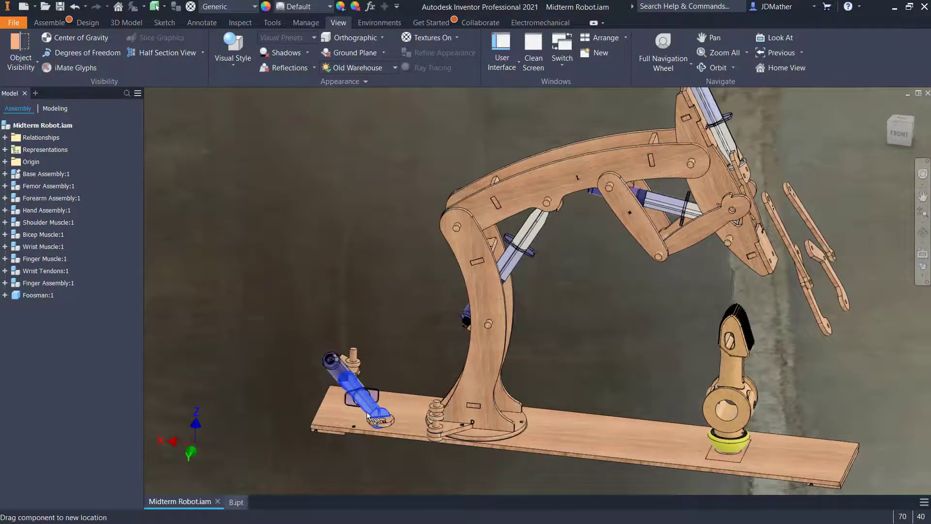
shift+middle_drag(405, 364, 343, 362)
click(321, 427)
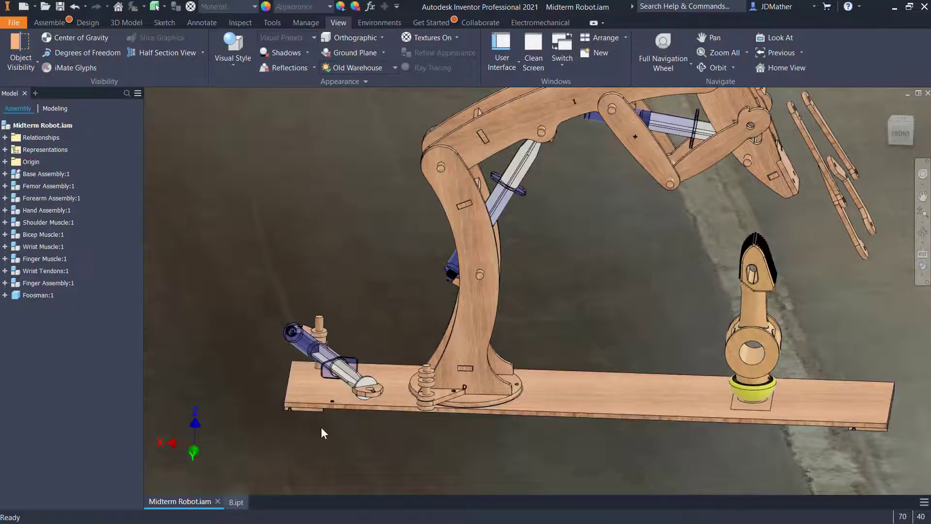
Add a Mate constraint with 0.000 in offset between the turntable's vertical dowel axis and the Shoulder Muscle's rod-end hole
key(c)
scroll(322, 428, up, 3)
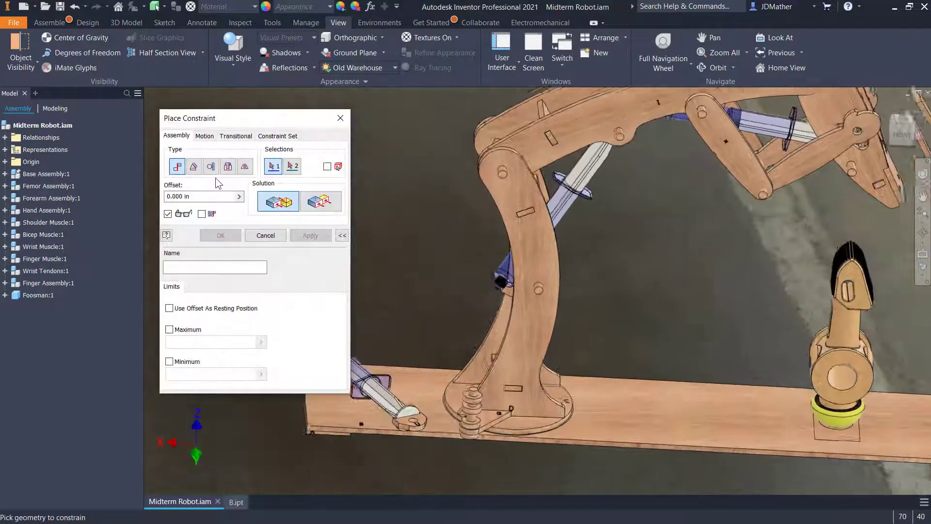
scroll(550, 356, up, 5)
click(556, 356)
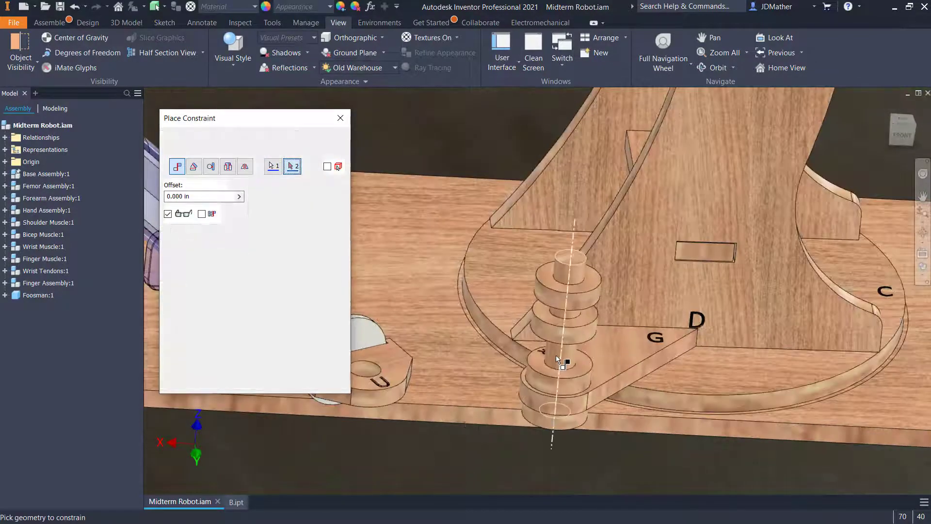
click(367, 376)
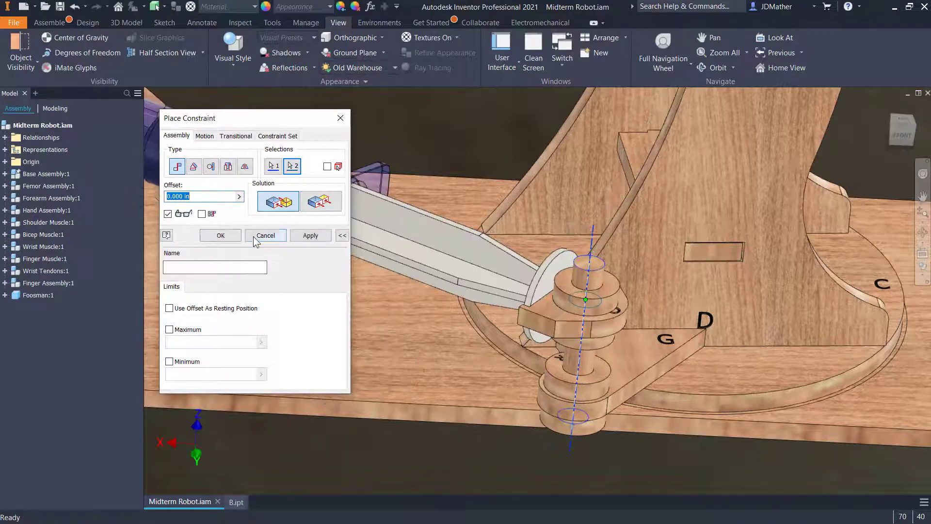
click(298, 235)
Add a Mate constraint with 0.000 in offset between the Bicep Muscle's rod-end hole and the dowel joining the forearm plates
key(F6)
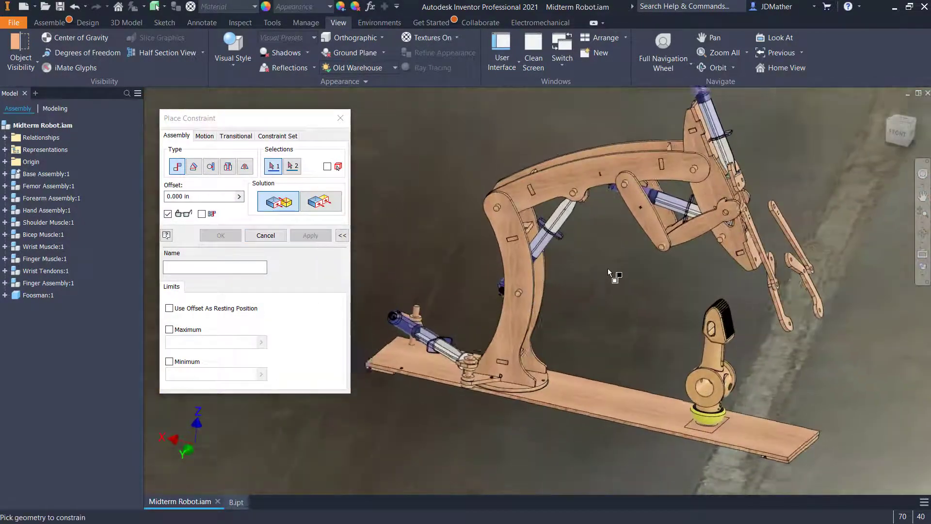
scroll(608, 269, up, 8)
click(609, 334)
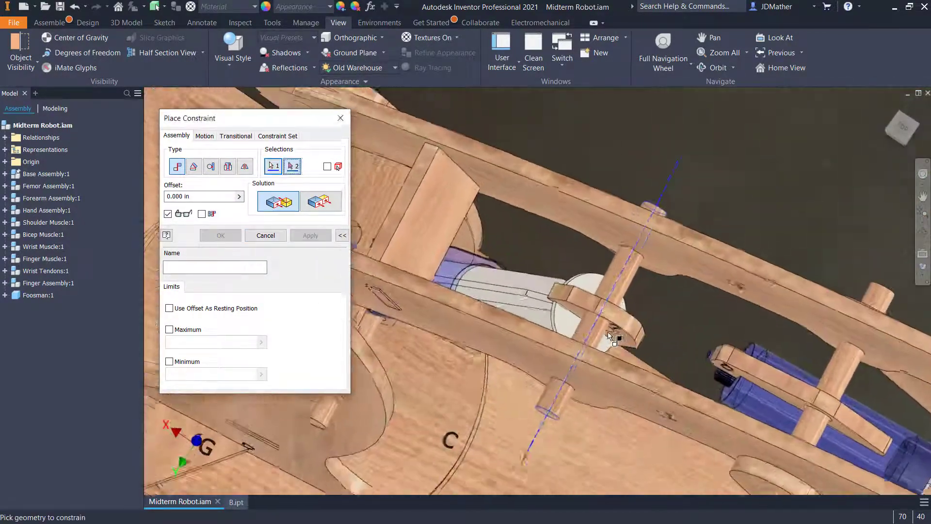
scroll(608, 336, up, 1)
click(610, 332)
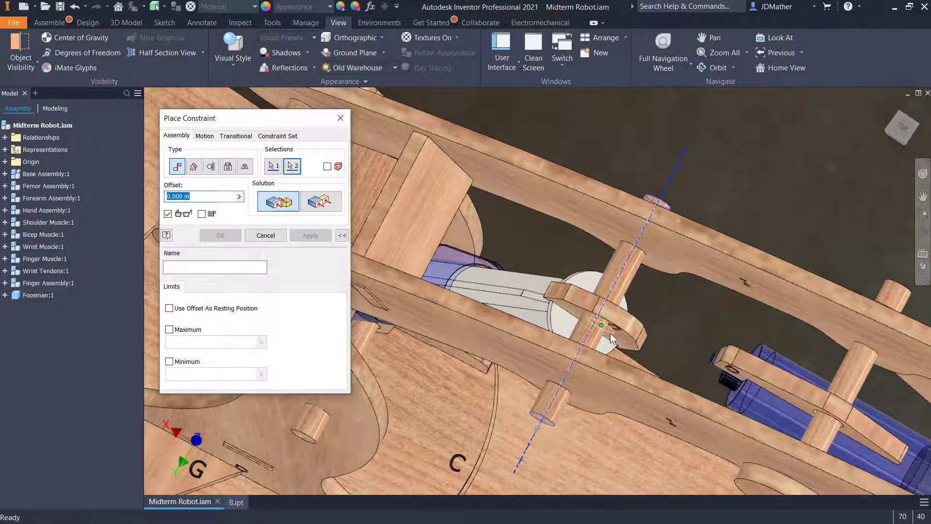
click(311, 235)
Try to mate the Wrist Muscle's rod-end hole to the hand's dowel axis with 0.000 in offset
scroll(560, 327, down, 6)
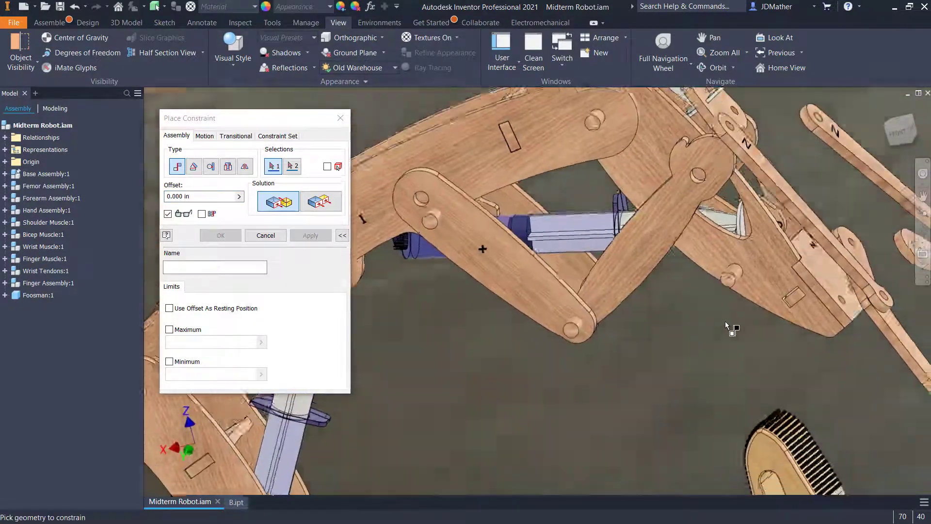
scroll(725, 321, up, 6)
shift+middle_drag(725, 321, 679, 454)
click(691, 453)
click(612, 440)
scroll(563, 326, down, 6)
shift+middle_drag(563, 326, 449, 362)
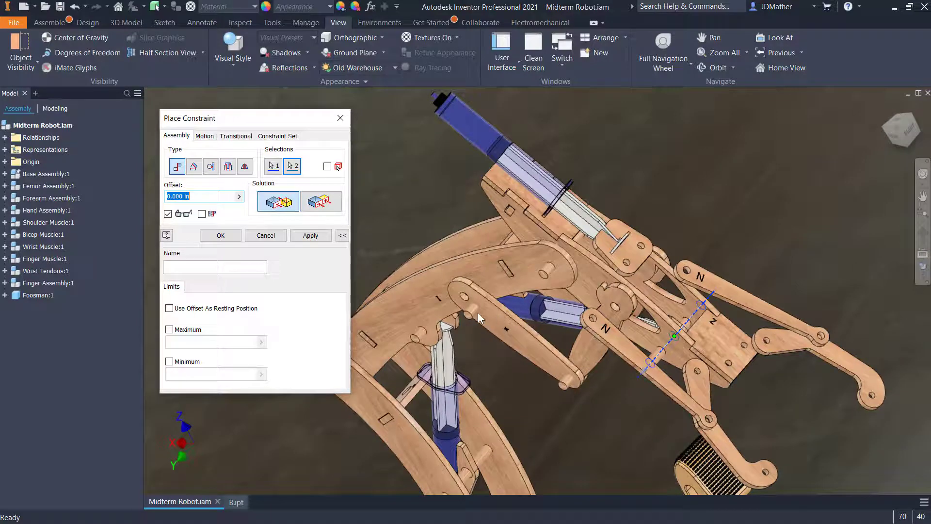
shift+middle_drag(547, 312, 412, 274)
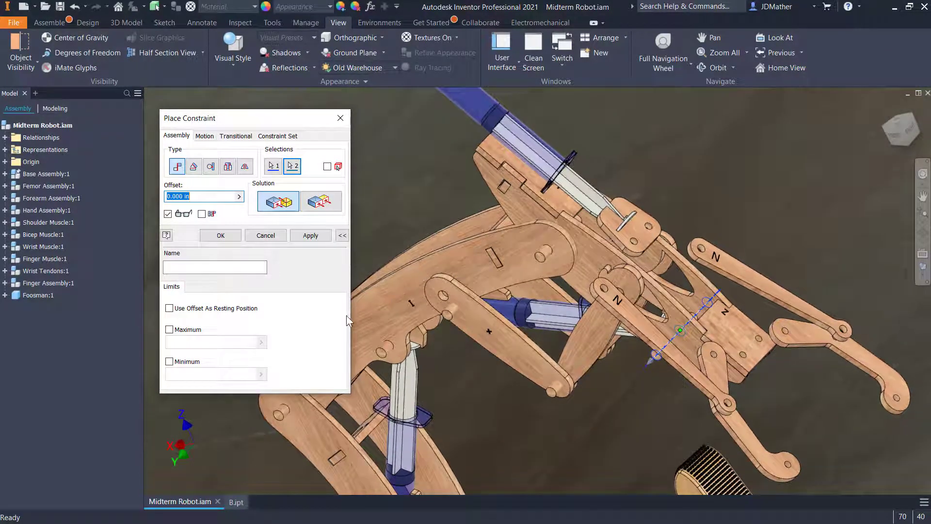
click(265, 236)
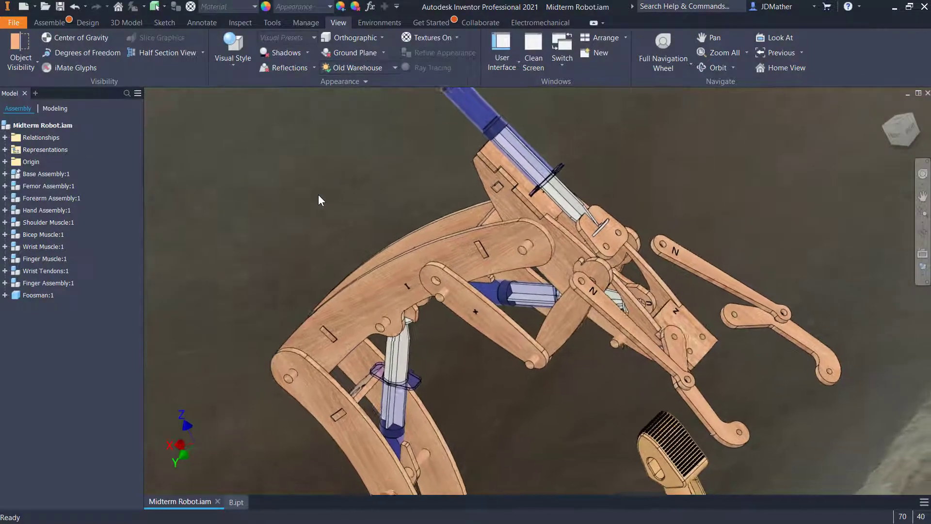
Swing the Wrist Tendons' X link down, clear of the forearm dowel
shift+middle_drag(302, 223, 310, 212)
drag(482, 319, 473, 365)
click(358, 155)
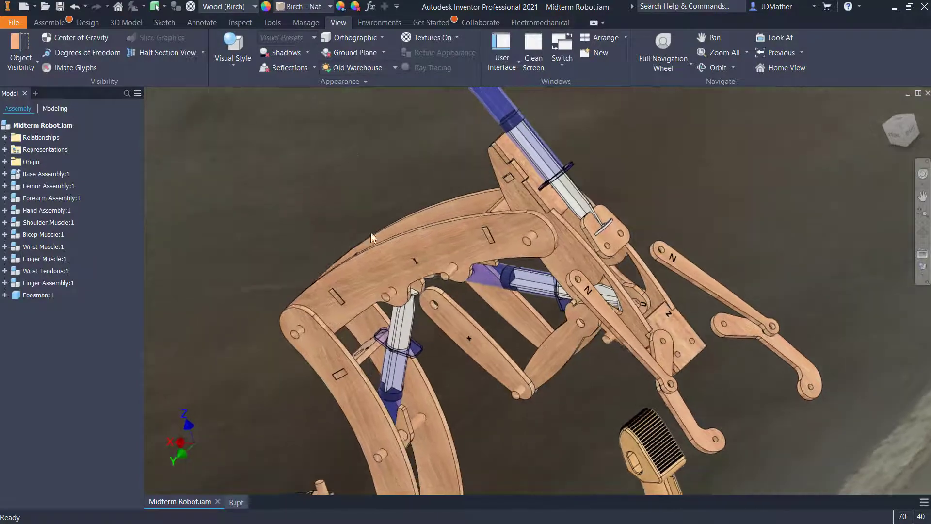
click(430, 323)
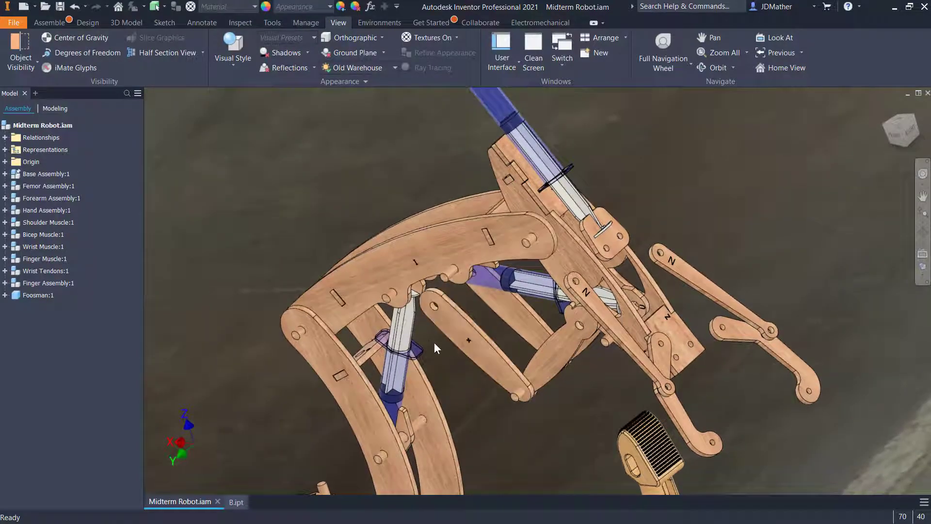
Mate the upper hole of the Wrist Tendons' X link to the forearm dowel's axis with 0.000 in offset
key(c)
scroll(441, 310, up, 5)
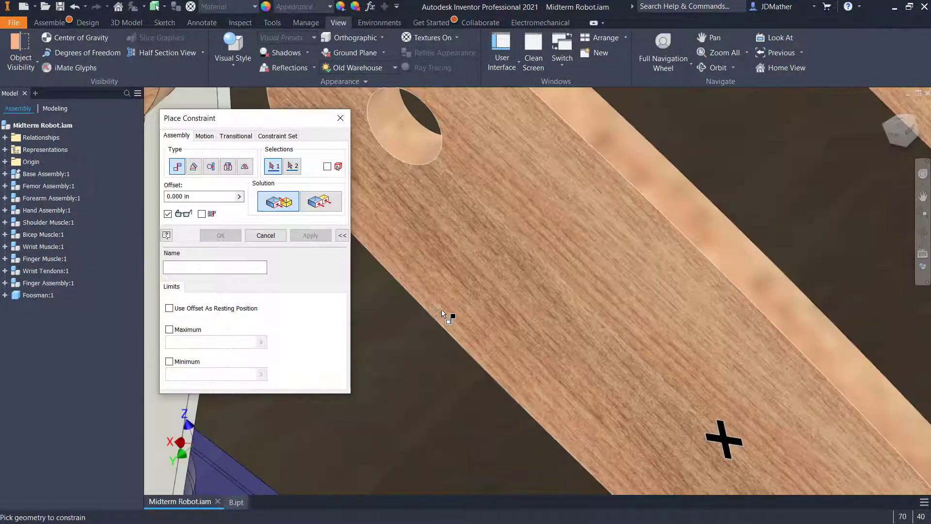
scroll(472, 272, down, 3)
scroll(444, 221, up, 4)
click(428, 214)
scroll(429, 371, down, 4)
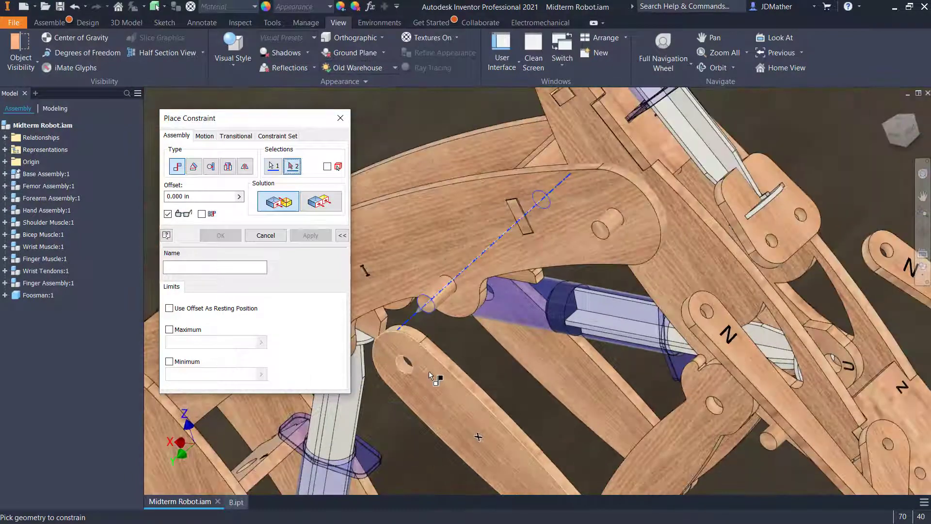
click(409, 372)
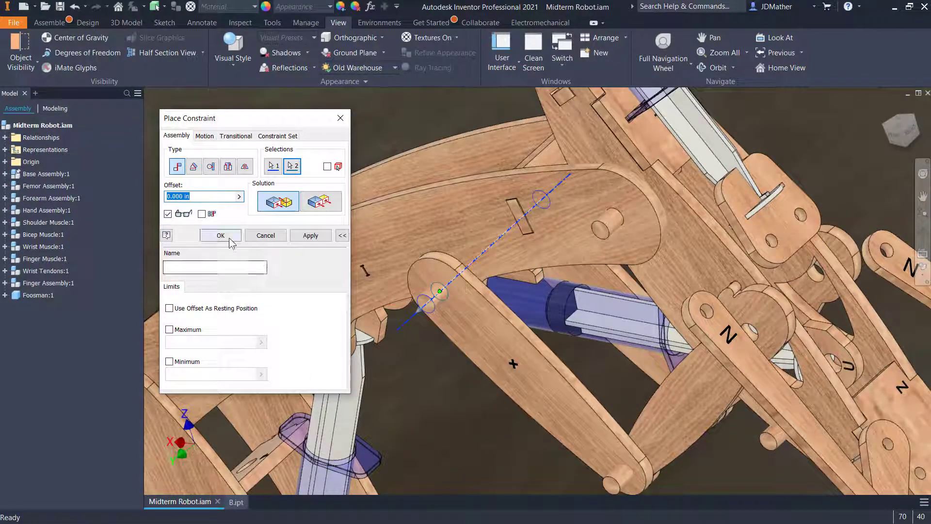
click(229, 239)
Swing the wrist tendon links down and mate the curved link's free hole to the hand dowel's axis with 0.000 in offset
drag(485, 354, 452, 399)
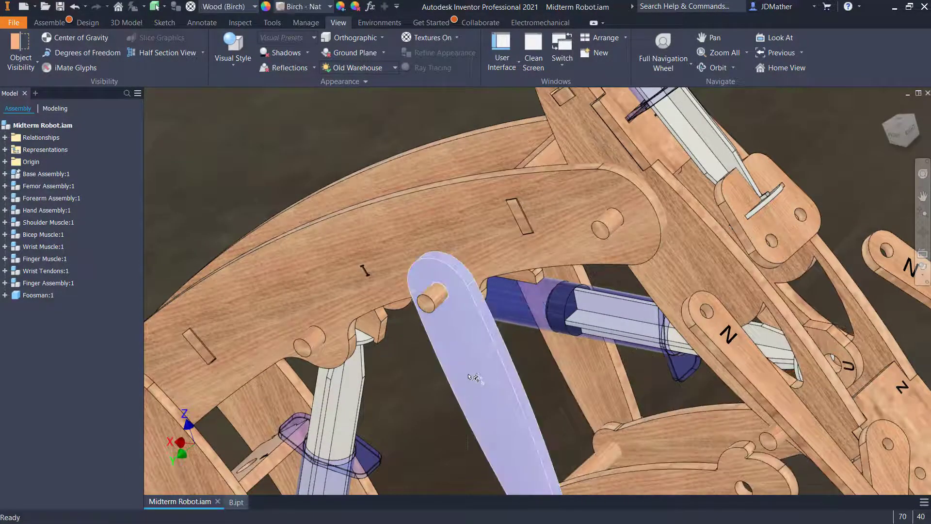
scroll(476, 373, down, 2)
shift+middle_drag(499, 362, 708, 371)
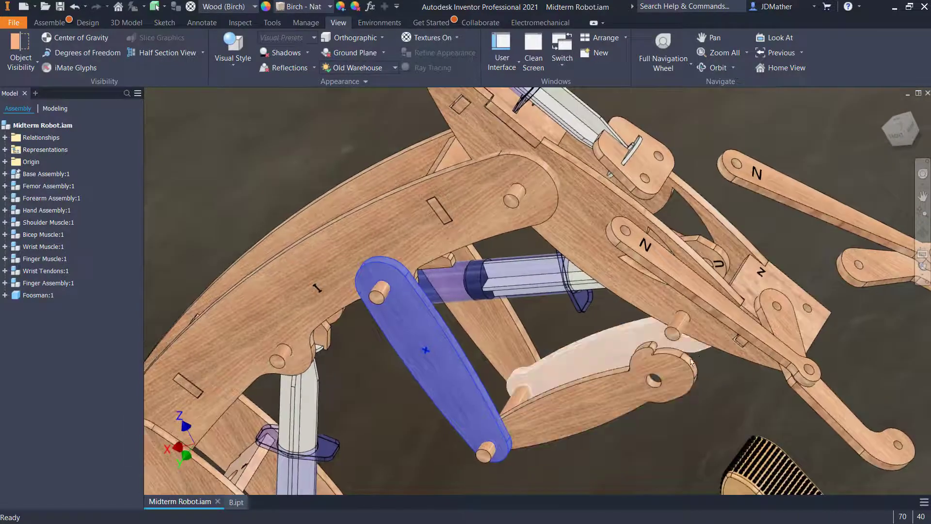
key(c)
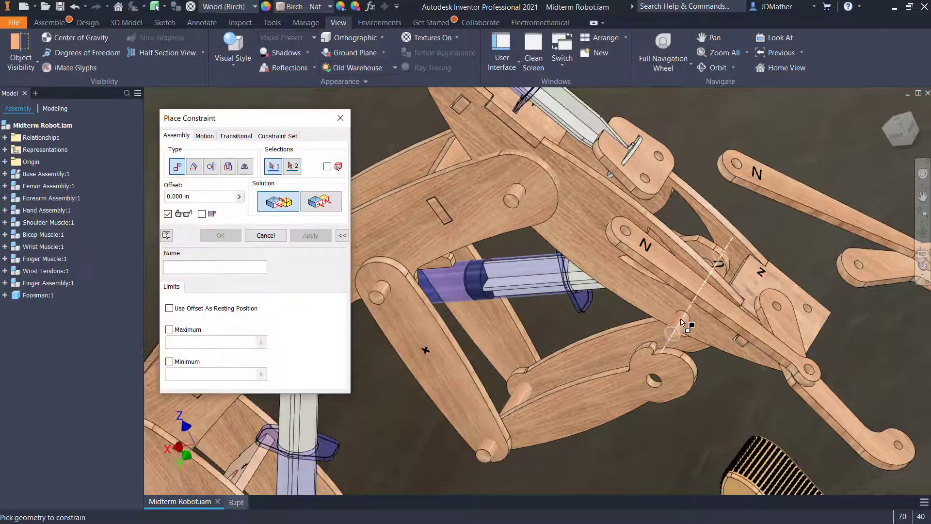
click(651, 385)
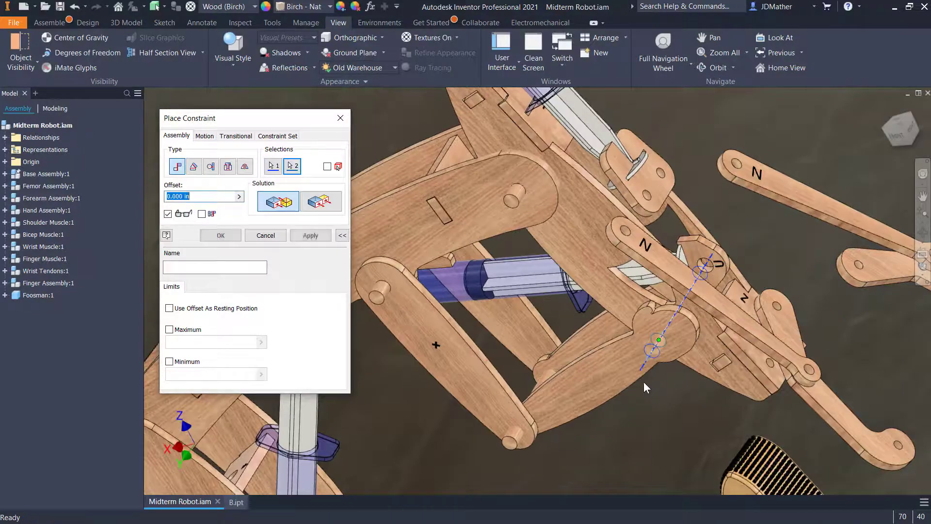
key(Return)
Make the Wrist Tendons subassembly flexible
scroll(534, 340, down, 4)
shift+middle_drag(384, 307, 430, 475)
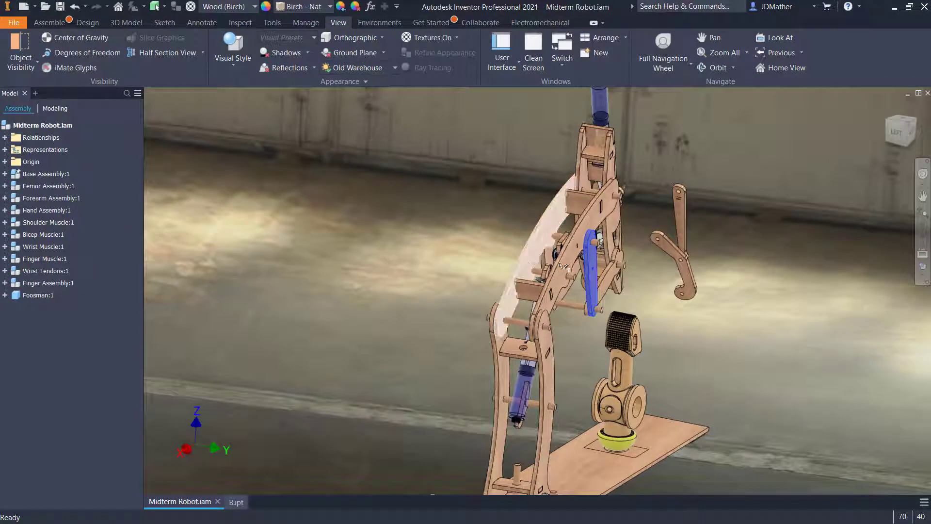
click(322, 223)
shift+middle_drag(322, 223, 185, 218)
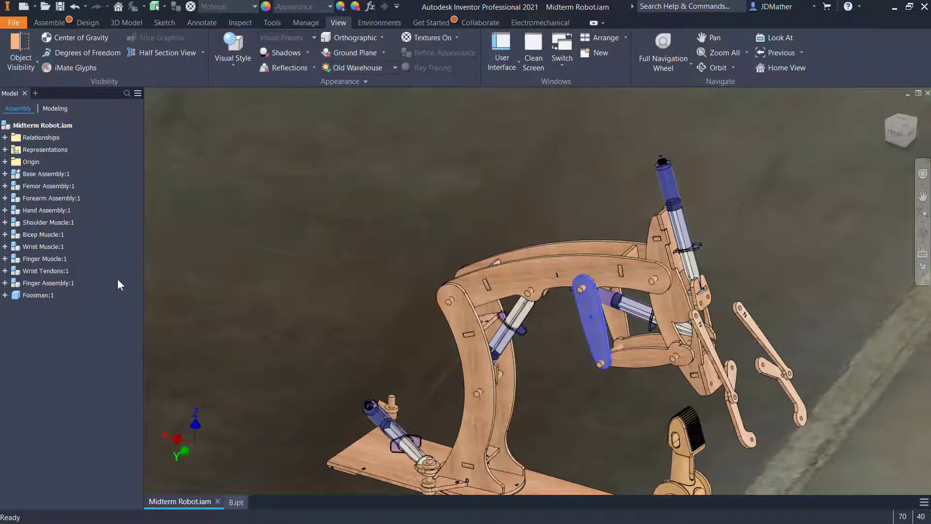
right_click(47, 270)
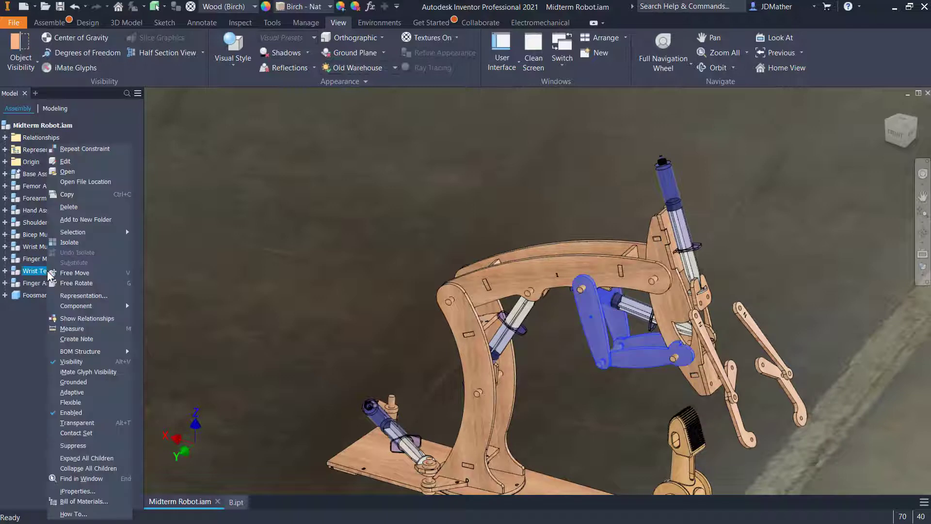
click(71, 403)
Move the lower joint of the wrist tendon links to test how the hand linkage follows
shift+middle_drag(470, 336, 398, 337)
scroll(528, 356, down, 2)
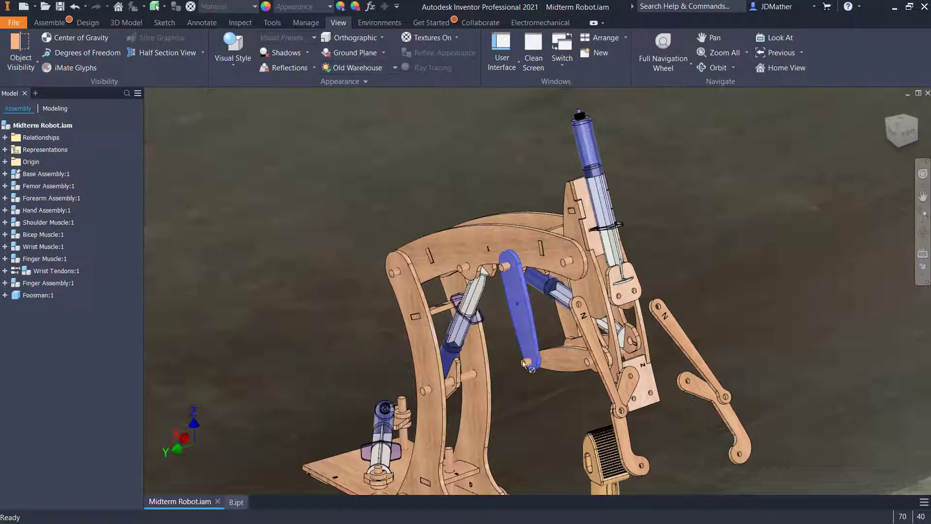
drag(524, 362, 558, 386)
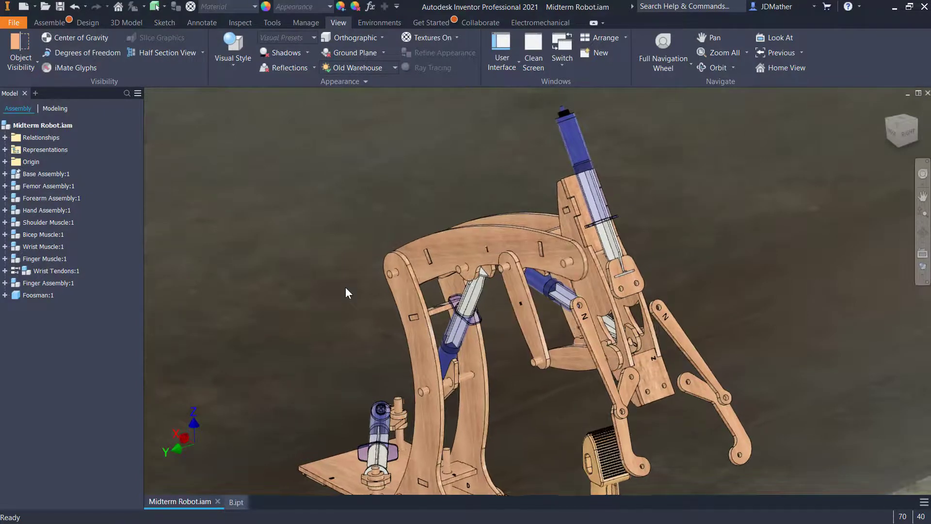
Make the Finger Assembly and Finger Muscle subassemblies flexible
shift+middle_drag(346, 287, 452, 237)
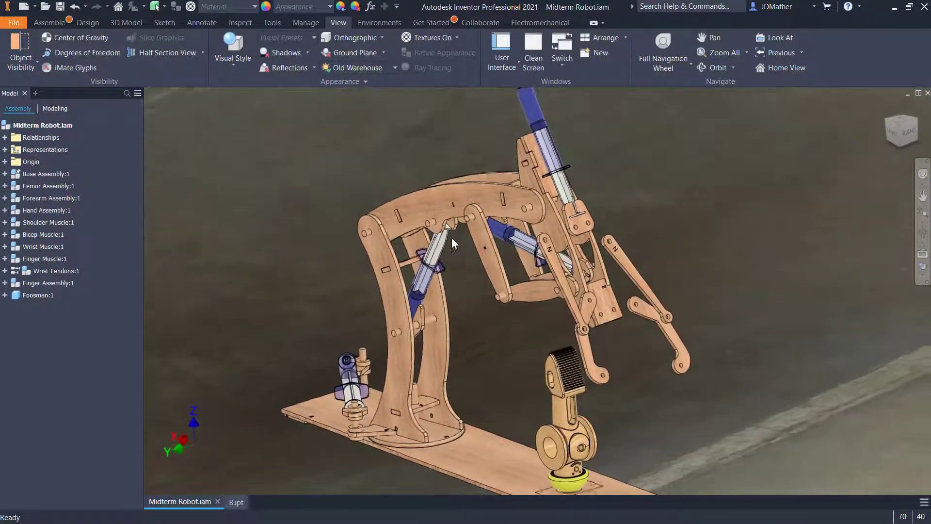
right_click(49, 282)
click(78, 402)
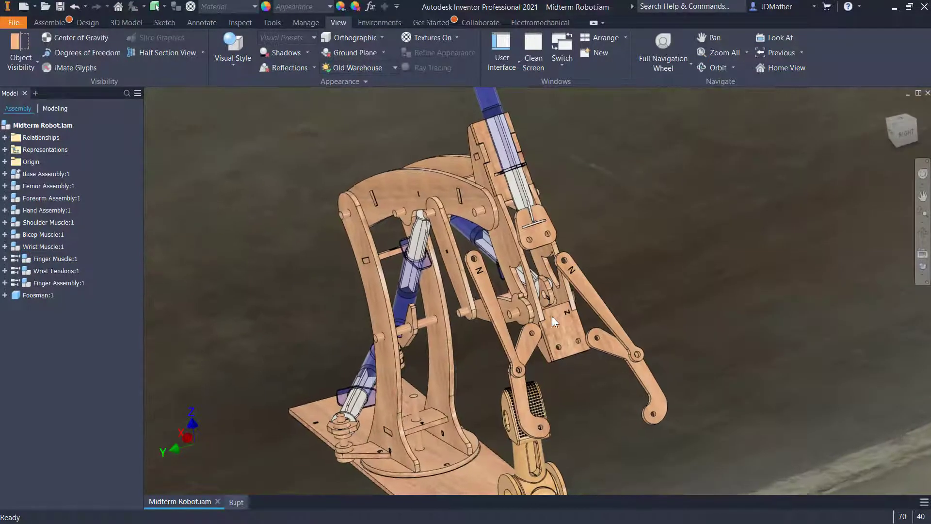
Mate the near finger link's upper hole to the corresponding hole in the hand plate with 0.000 in offset
shift+middle_drag(552, 317, 439, 348)
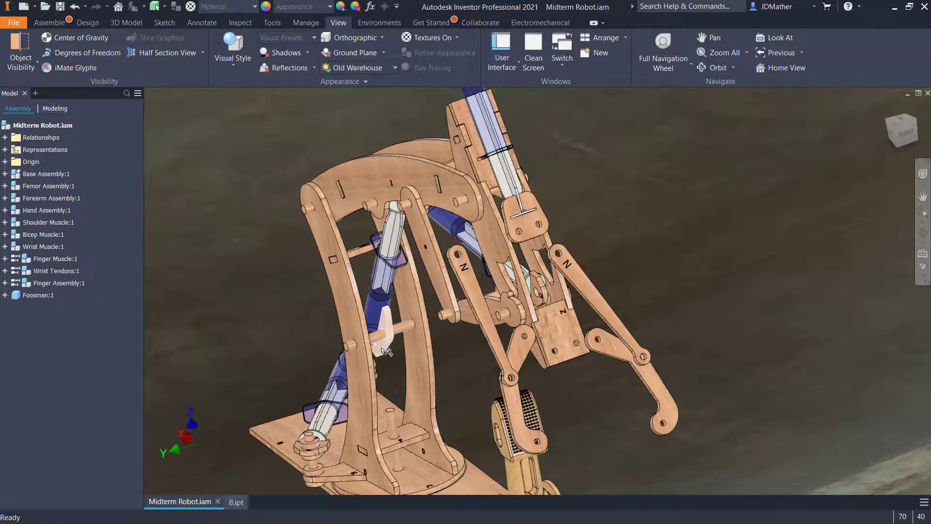
key(c)
scroll(546, 359, up, 10)
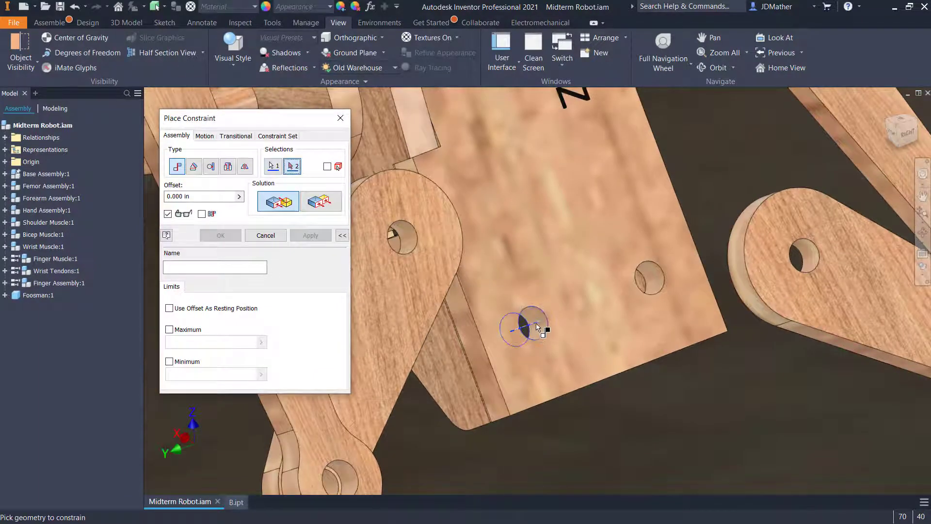
middle_drag(402, 245, 421, 245)
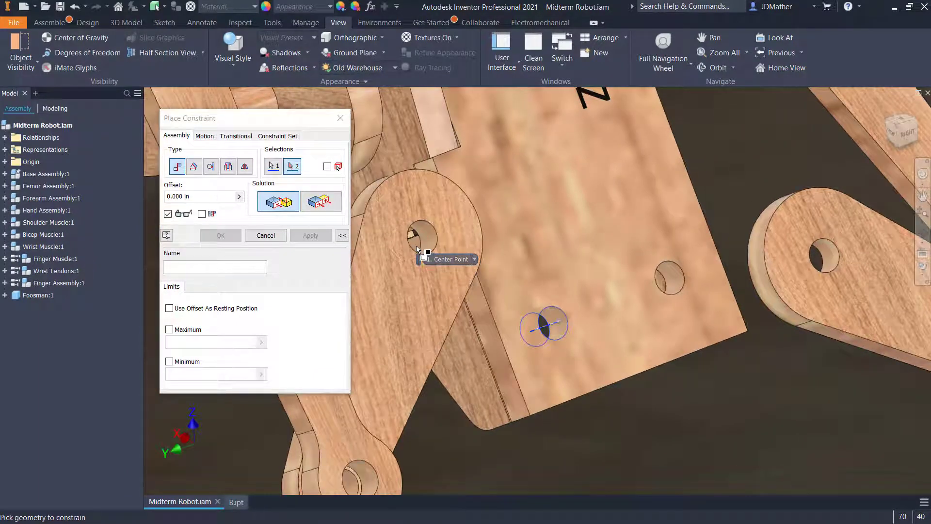
click(417, 246)
click(311, 235)
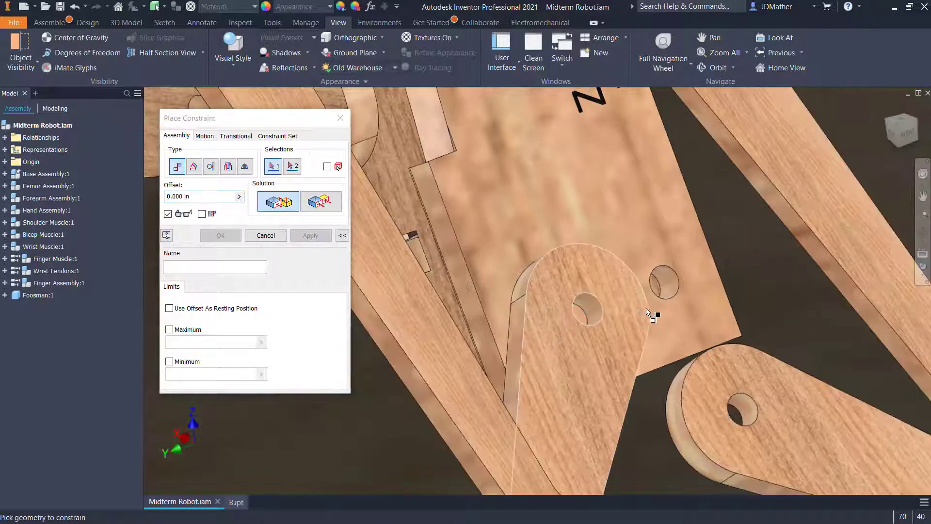
Mate the opposite finger's upper hole to the hand plate's other hole with 0.000 in offset
click(669, 291)
scroll(679, 315, down, 2)
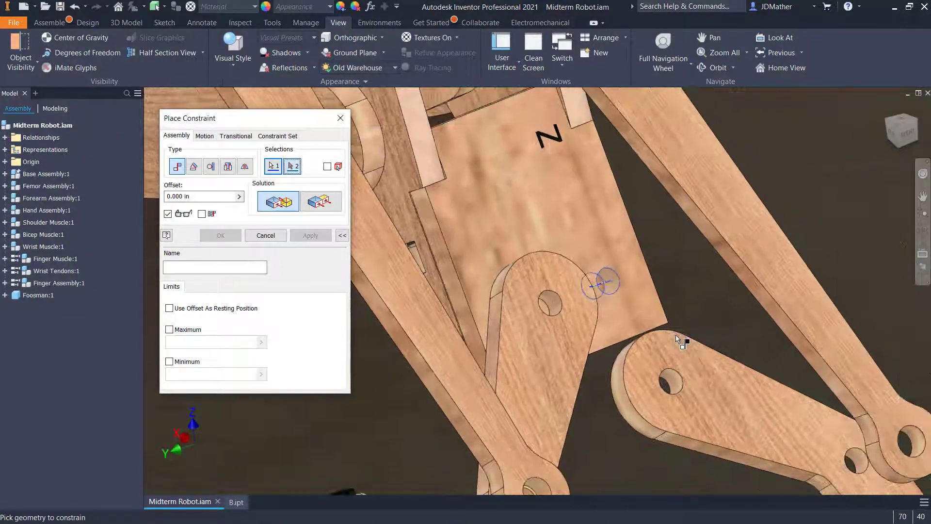
click(668, 386)
scroll(666, 383, down, 4)
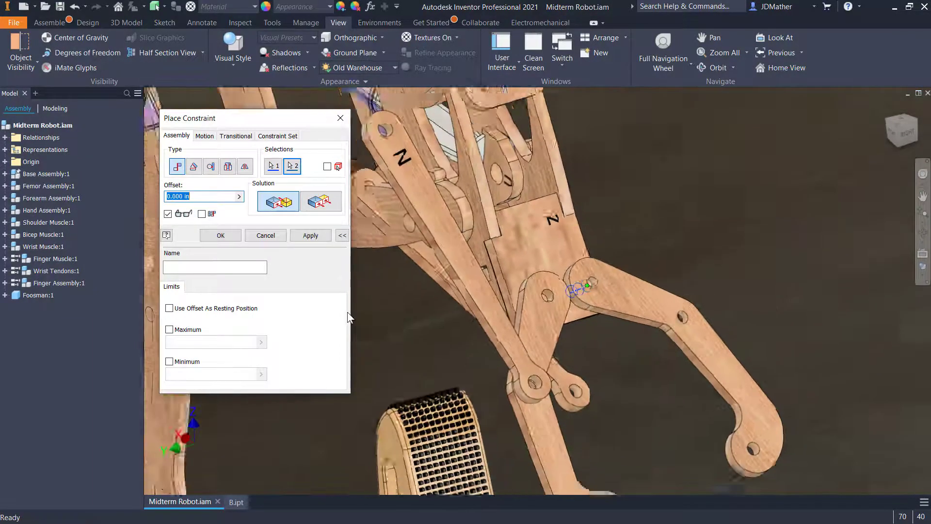
key(Return)
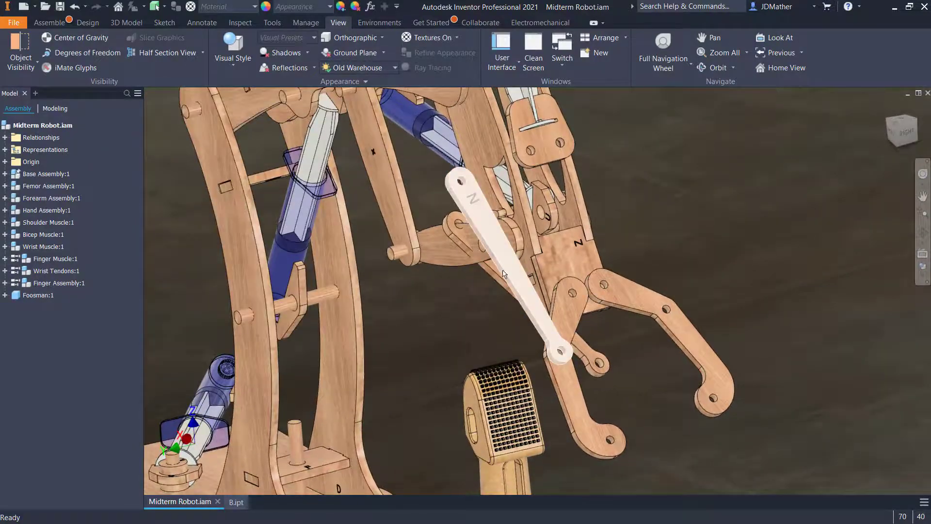
Insert the near N link's free upper hole into the matching hole of the Finger Muscle's end bracket with 0.000 in offset
shift+middle_drag(504, 274, 592, 354)
shift+middle_drag(475, 195, 521, 250)
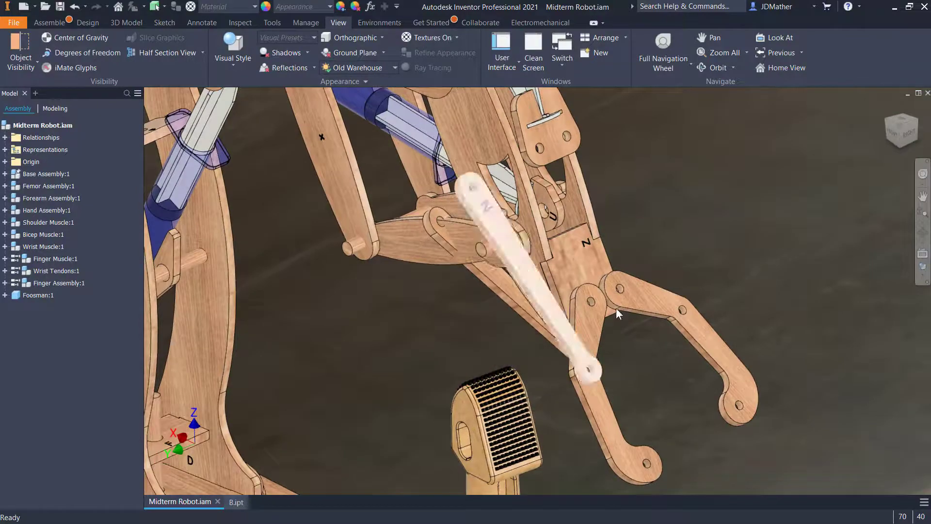
shift+middle_drag(616, 307, 496, 238)
key(c)
click(477, 199)
scroll(582, 163, up, 4)
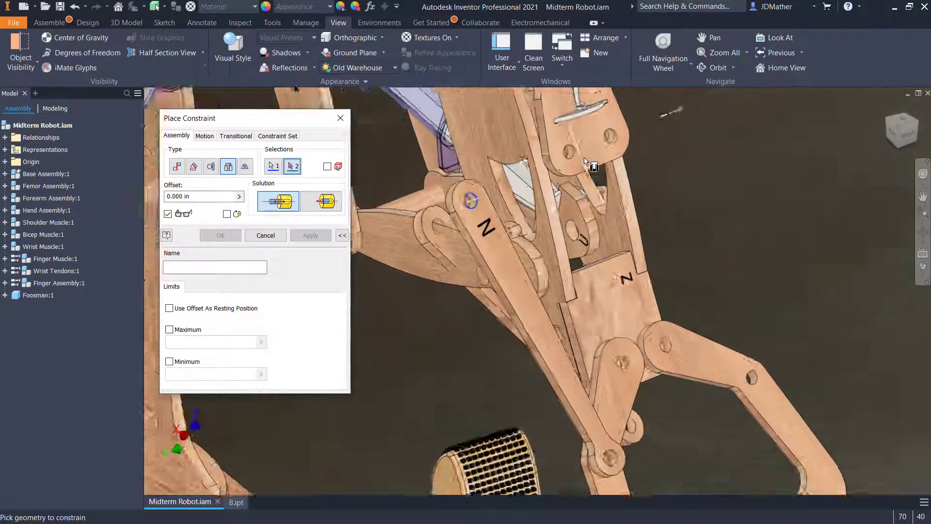
scroll(567, 154, up, 2)
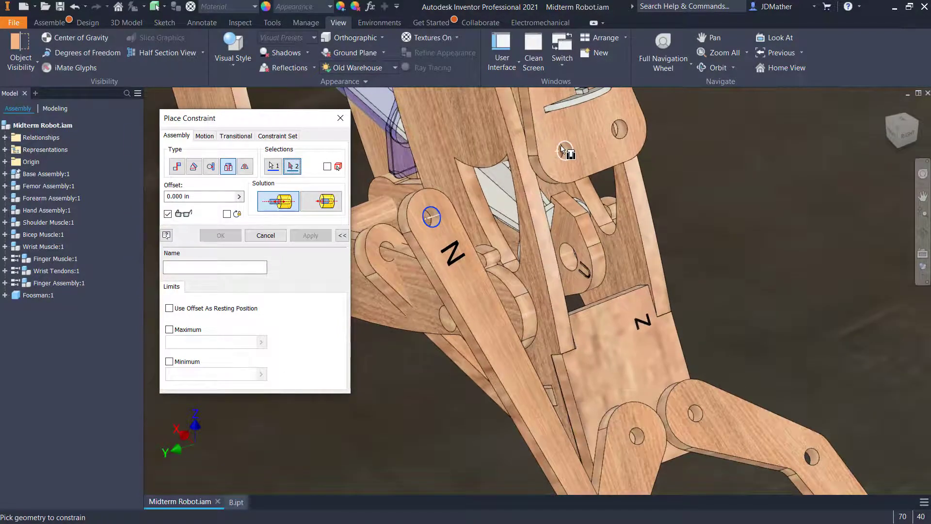
click(559, 146)
scroll(587, 173, down, 5)
shift+middle_drag(587, 173, 335, 271)
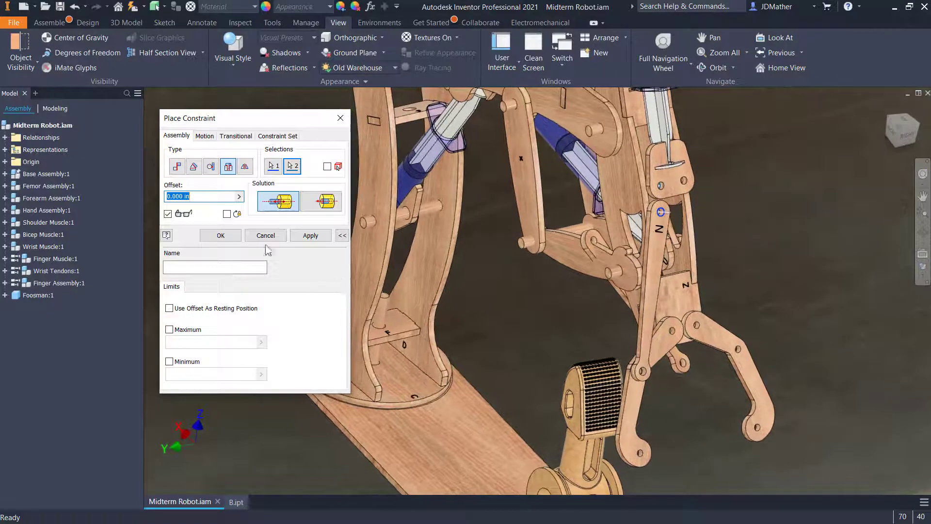
click(309, 236)
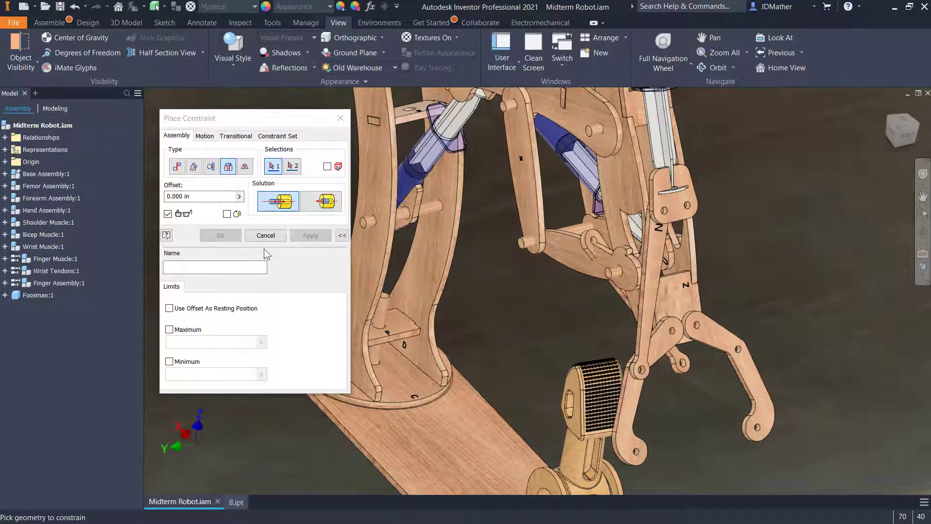
Insert the other N link's upper hole into the Finger Muscle bracket's remaining hole with 0.000 in offset
scroll(765, 242, up, 2)
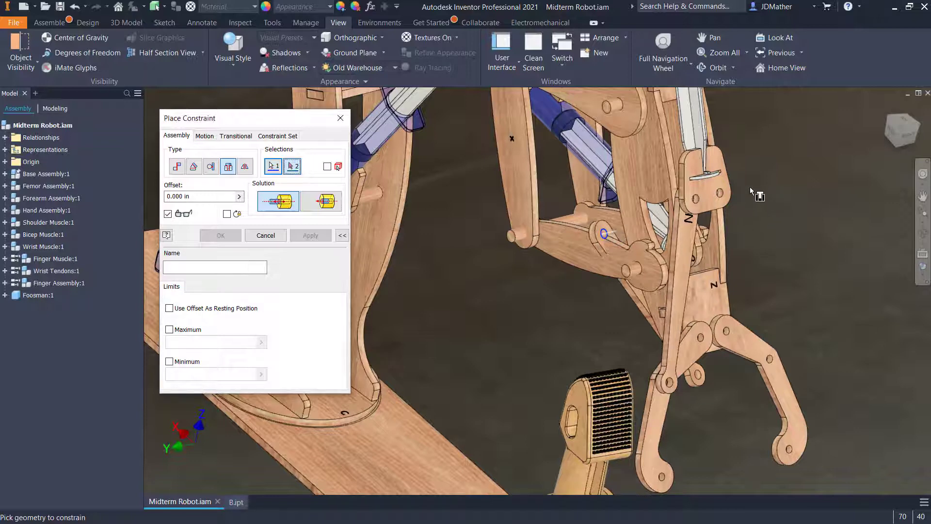
scroll(749, 189, up, 3)
scroll(674, 223, down, 3)
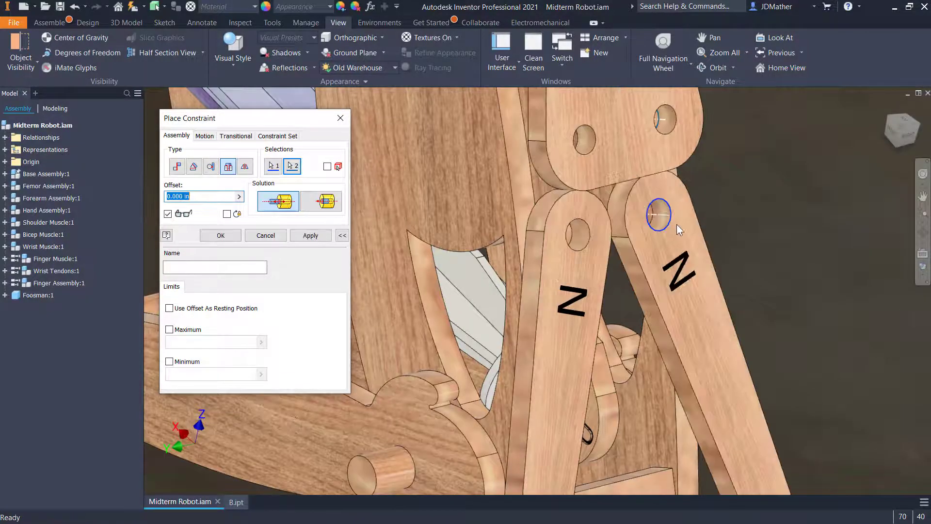
click(676, 225)
click(298, 236)
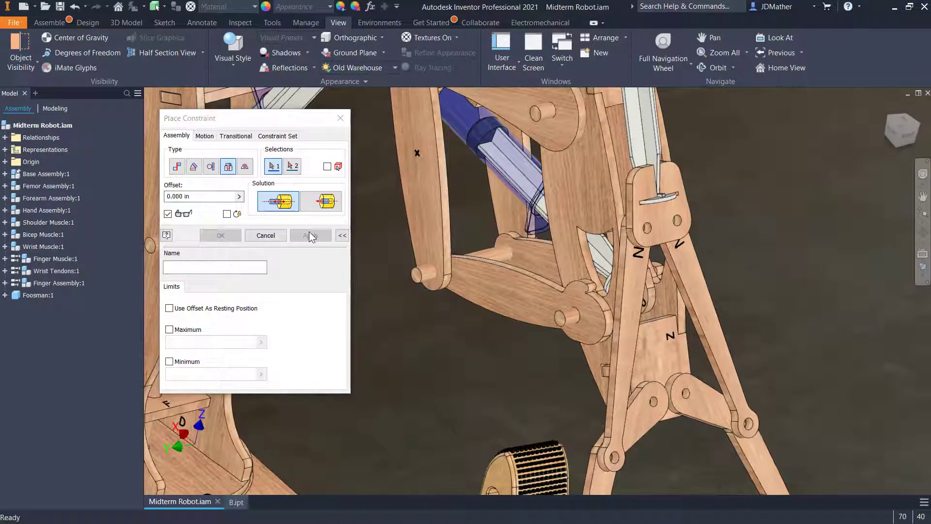
click(265, 235)
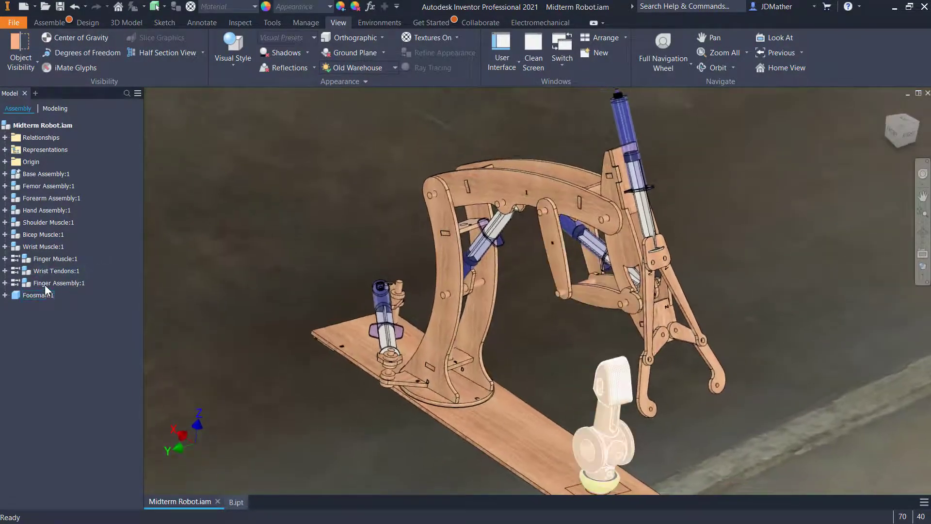
Make the Wrist Muscle, Bicep Muscle and Shoulder Muscle subassemblies flexible and save the assembly
right_click(35, 245)
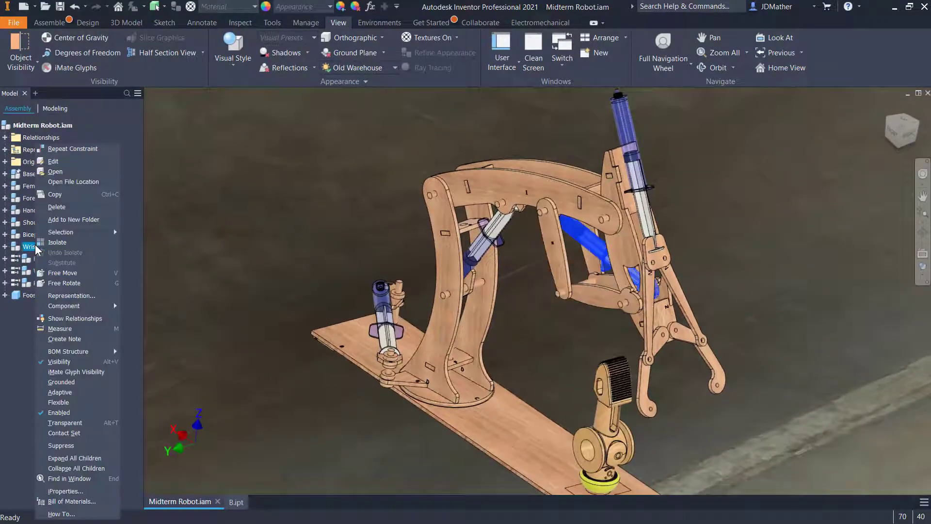
click(63, 319)
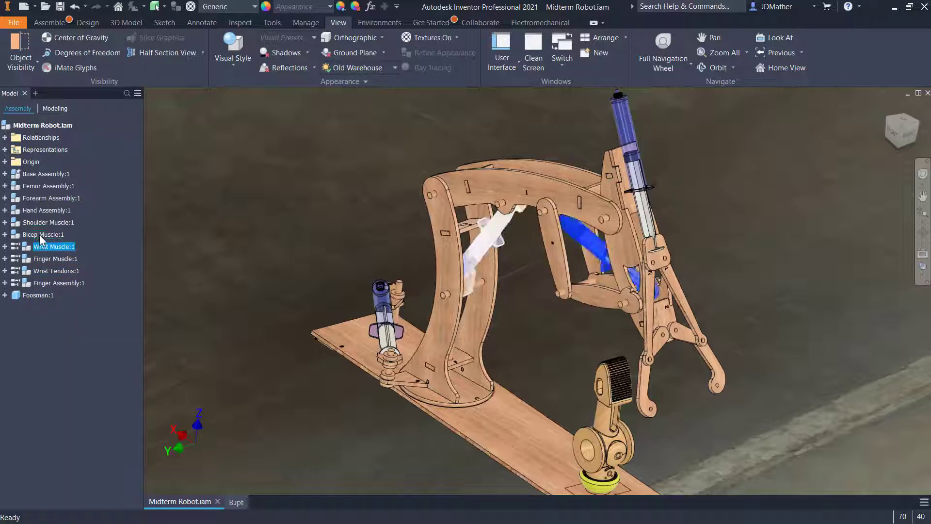
right_click(40, 235)
click(82, 402)
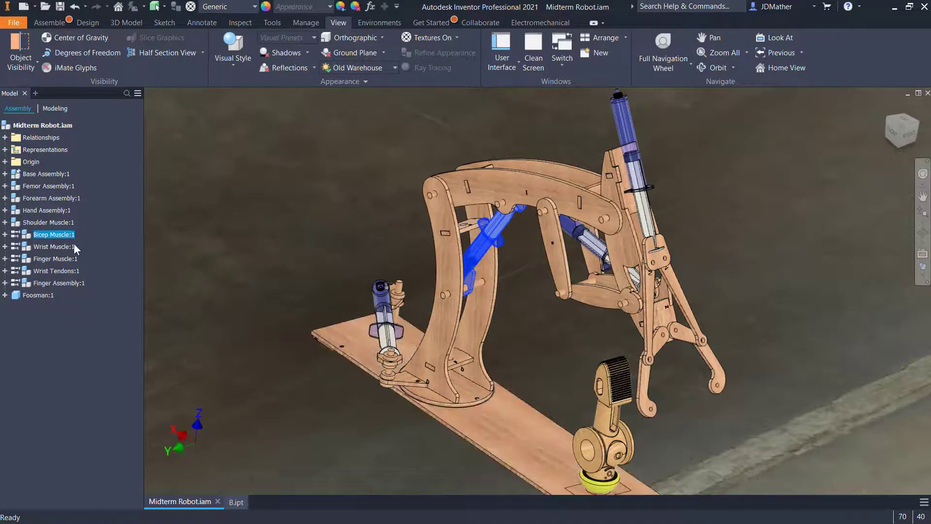
right_click(62, 224)
click(83, 402)
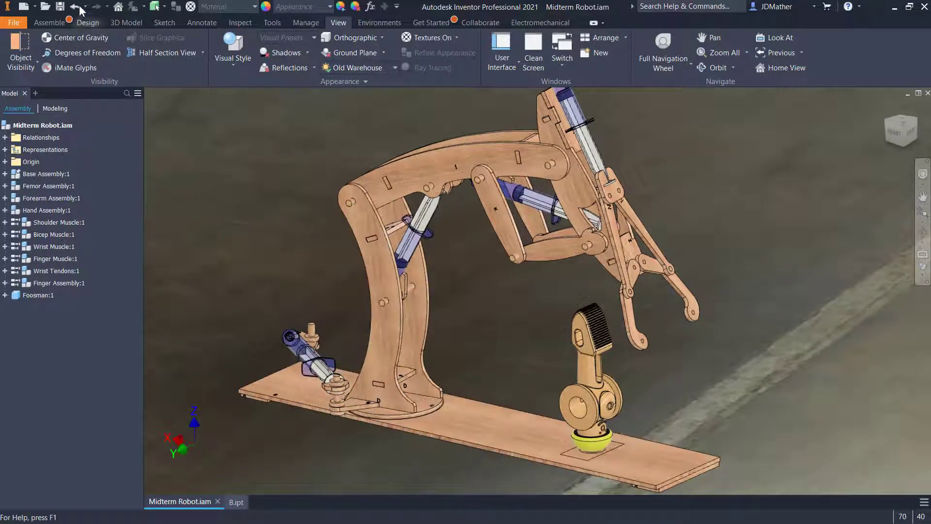
click(61, 7)
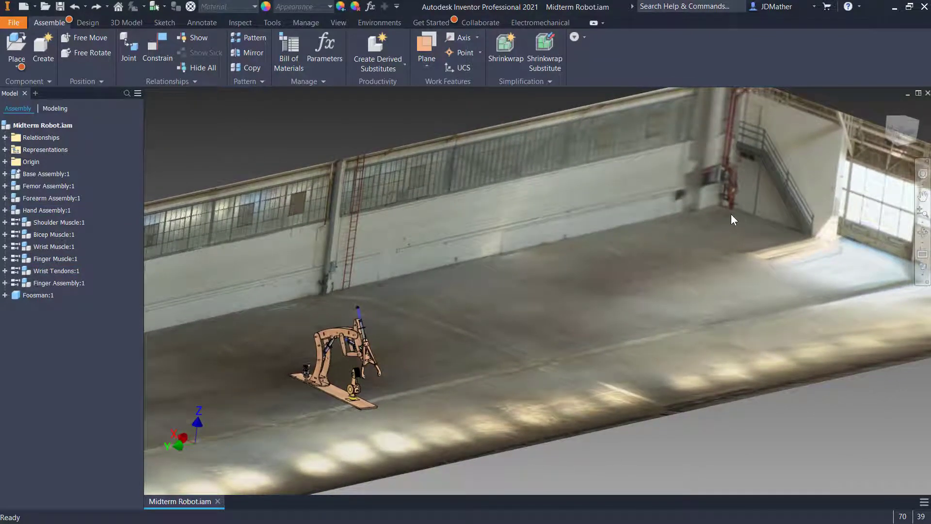
Unsuppress the Place Toy constraint that positions the Foosman on the base
click(5, 137)
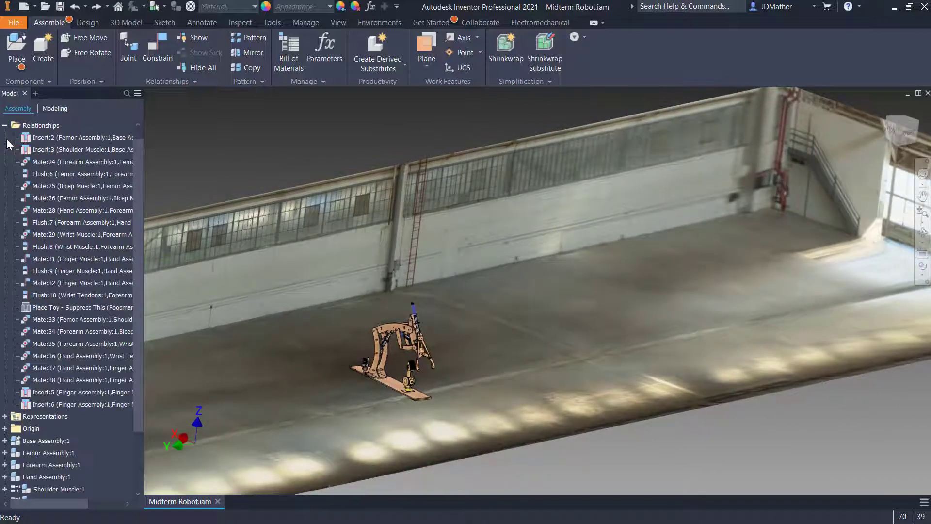
right_click(48, 308)
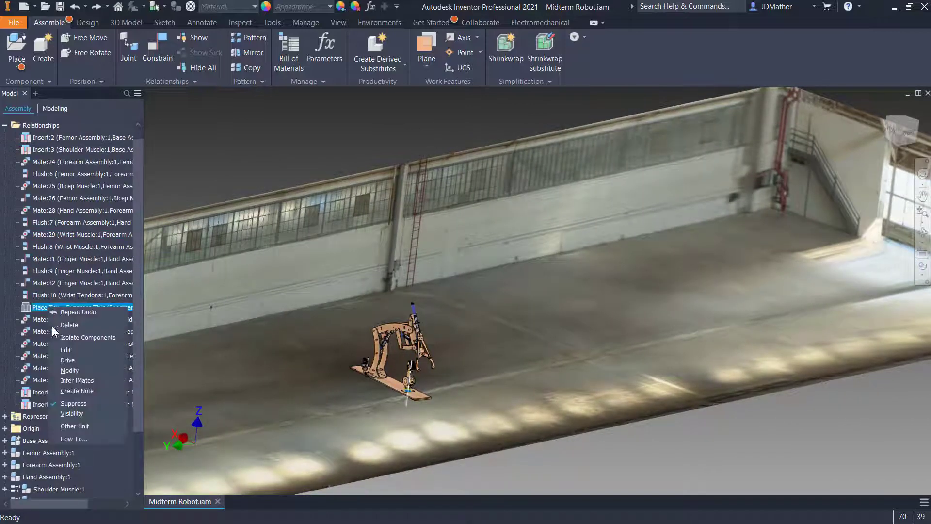
click(82, 409)
scroll(411, 389, up, 3)
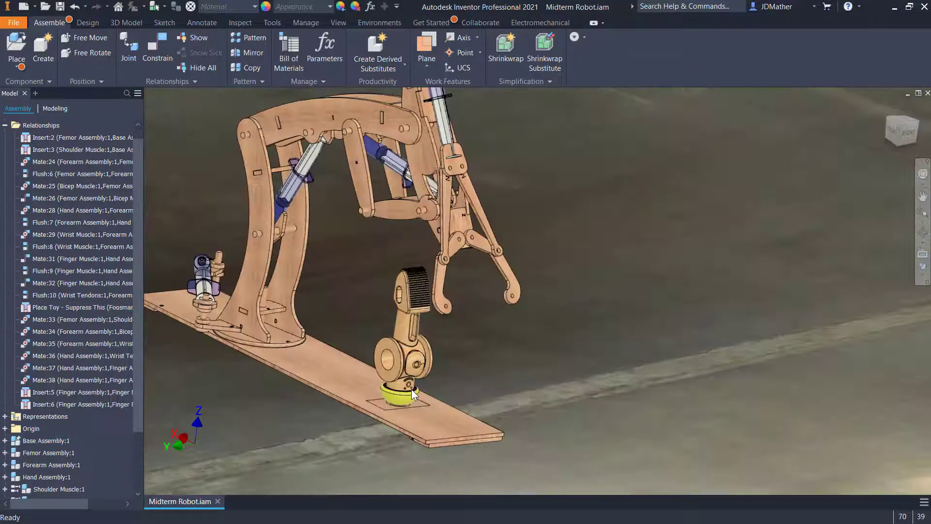
View the assembly from the top and try to move the Base Assembly across the warehouse floor
scroll(391, 401, down, 2)
scroll(391, 401, down, 8)
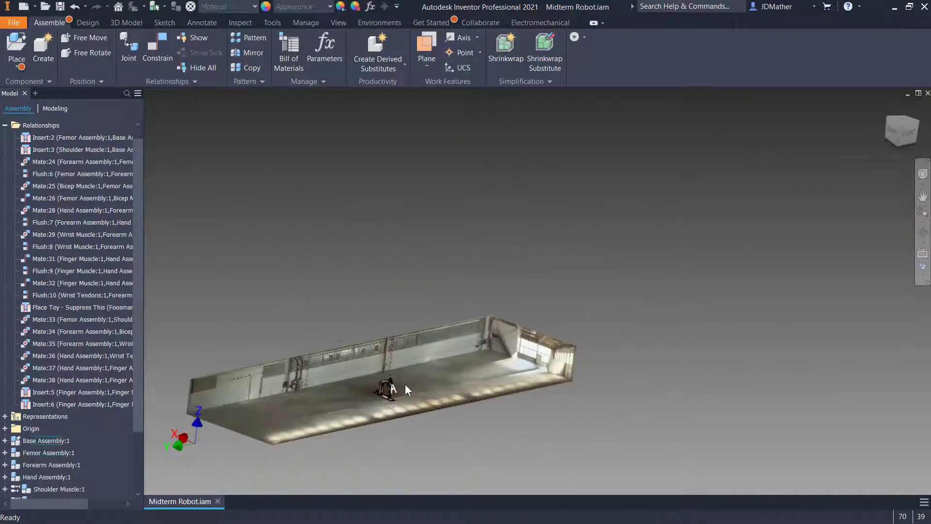
scroll(406, 384, up, 3)
click(905, 137)
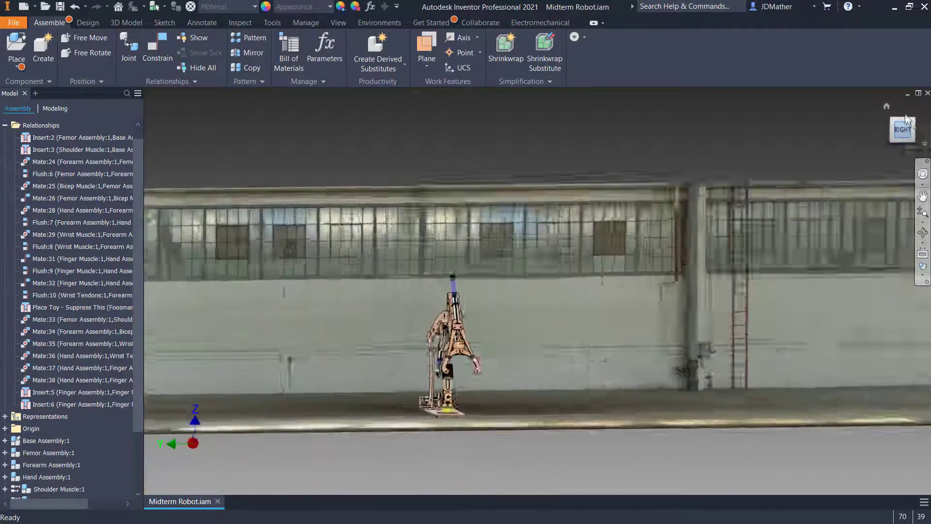
click(901, 109)
scroll(493, 270, down, 8)
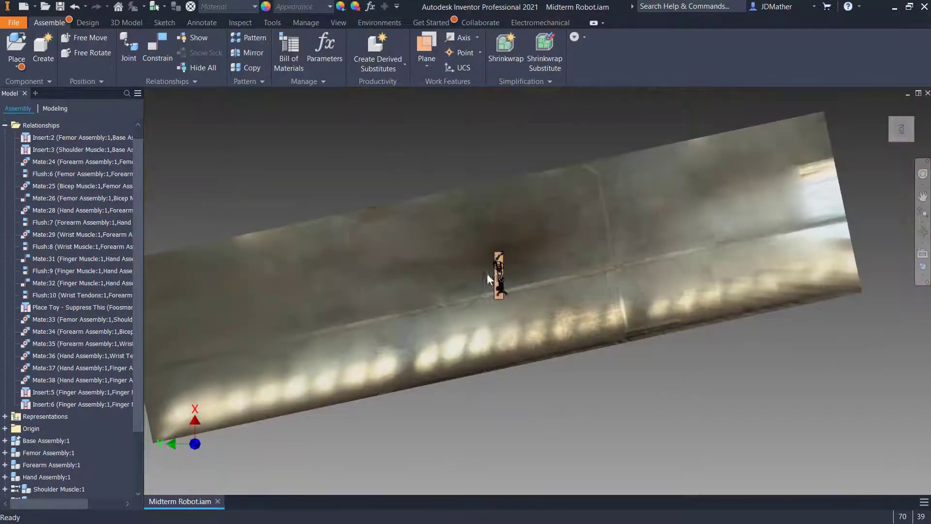
scroll(548, 254, up, 3)
scroll(483, 275, down, 3)
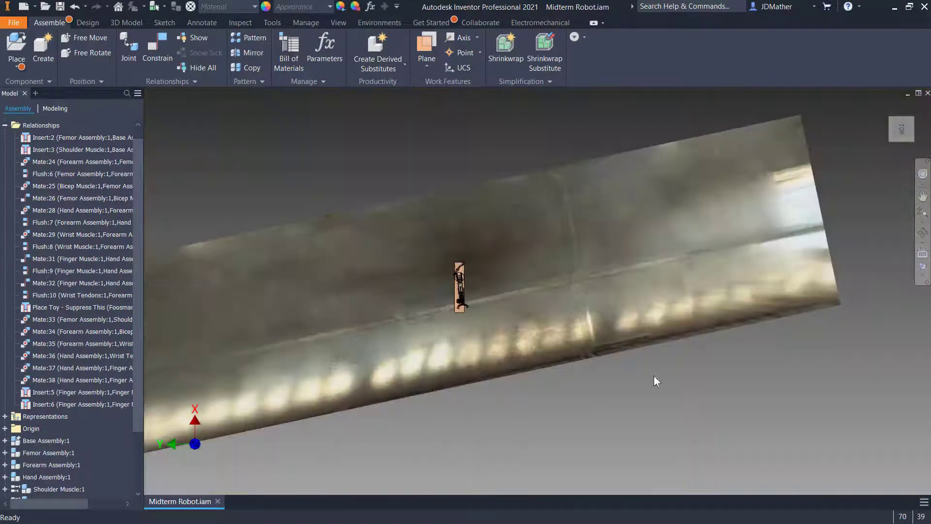
scroll(643, 262, up, 6)
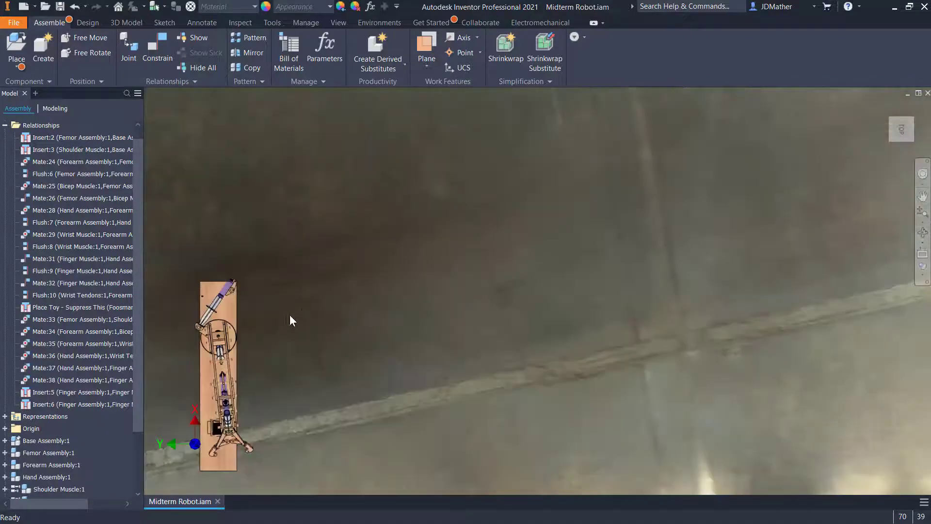
drag(258, 303, 365, 279)
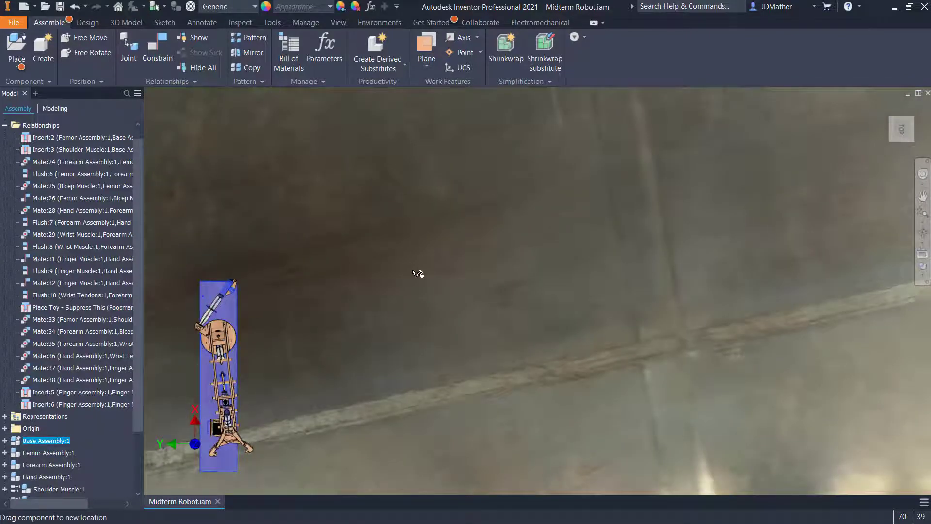
Unground the Base Assembly and move the robot across the warehouse floor, past the crossing floor seam
right_click(34, 442)
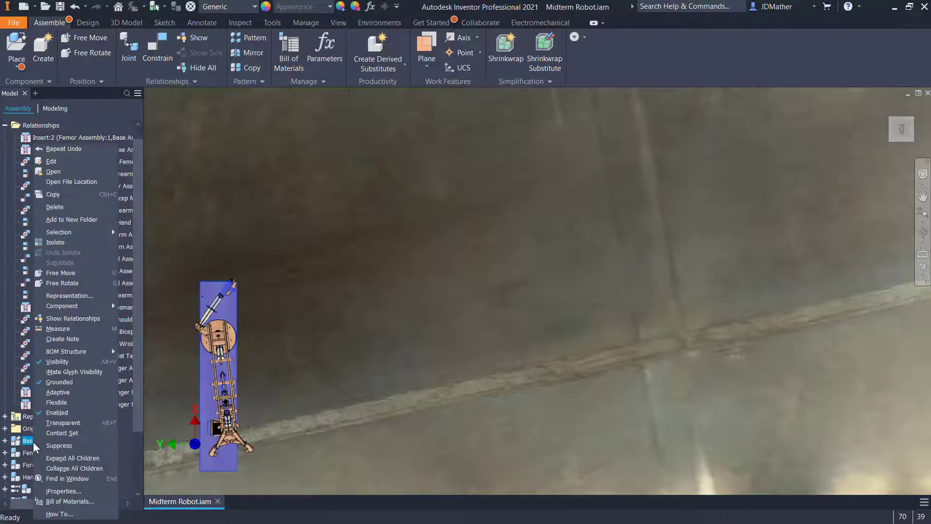
click(60, 381)
drag(220, 315, 794, 128)
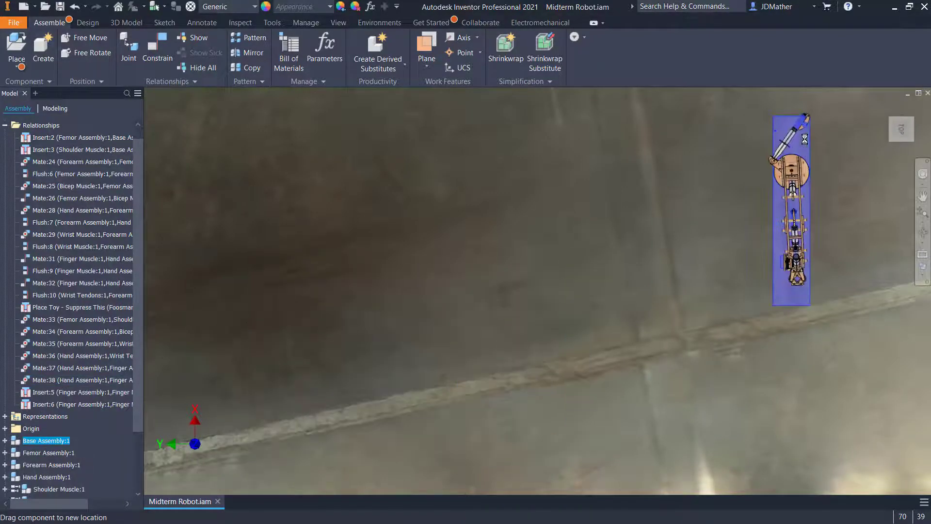
scroll(598, 271, up, 8)
scroll(747, 197, down, 4)
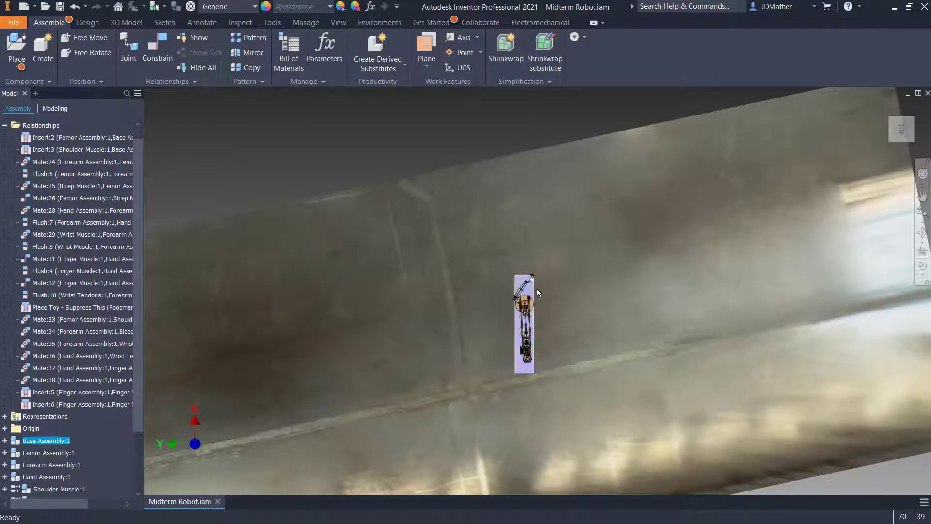
Move the Base Assembly across the warehouse floor to the end beside the bright patch of light, checking its placement from several angles
drag(537, 290, 811, 175)
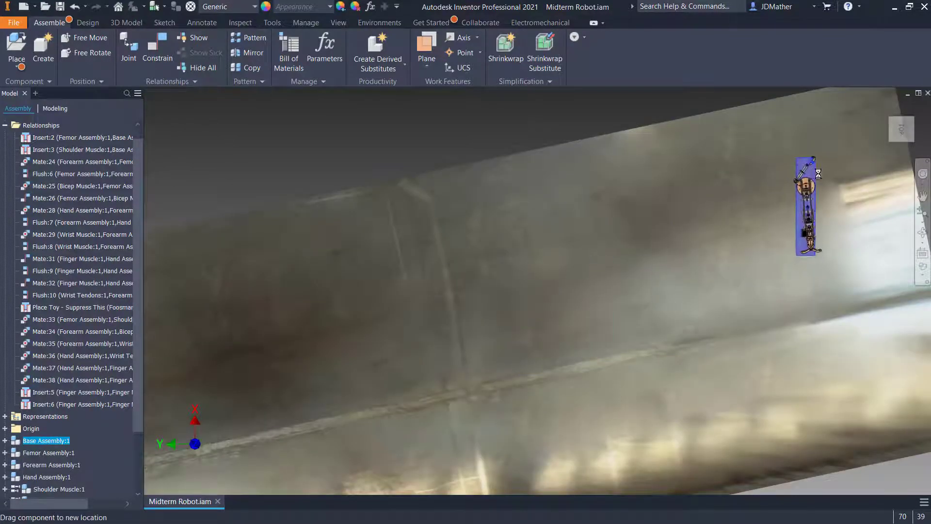
click(412, 124)
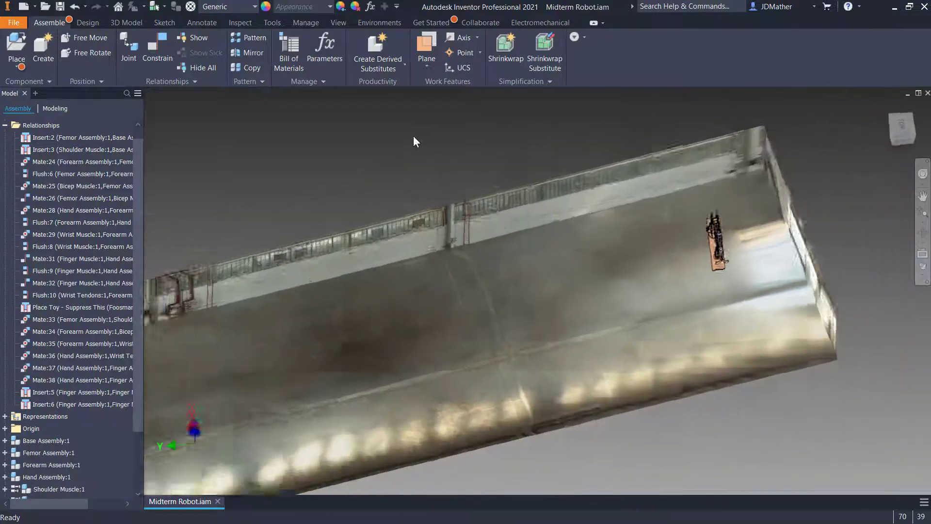
scroll(768, 349, down, 4)
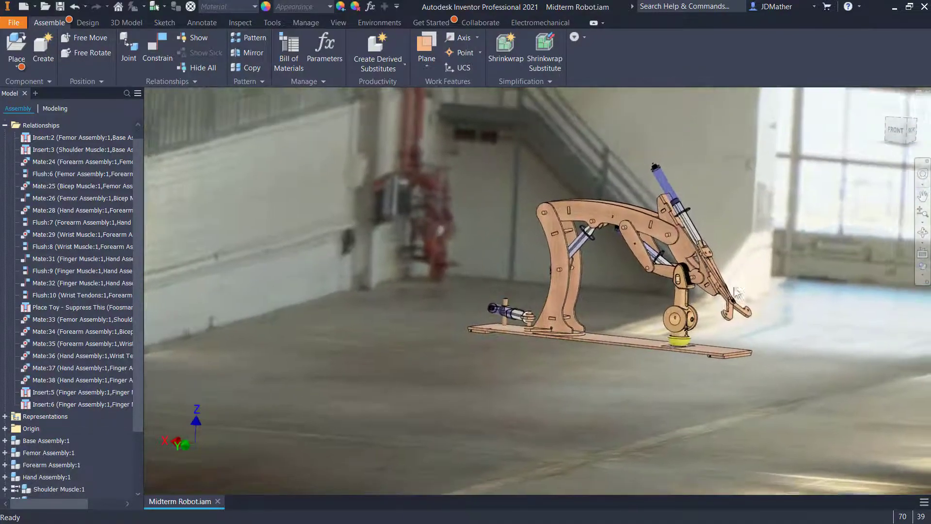
mouse_move(900, 130)
mouse_down()
mouse_move(908, 165)
mouse_move(909, 129)
mouse_up()
click(906, 127)
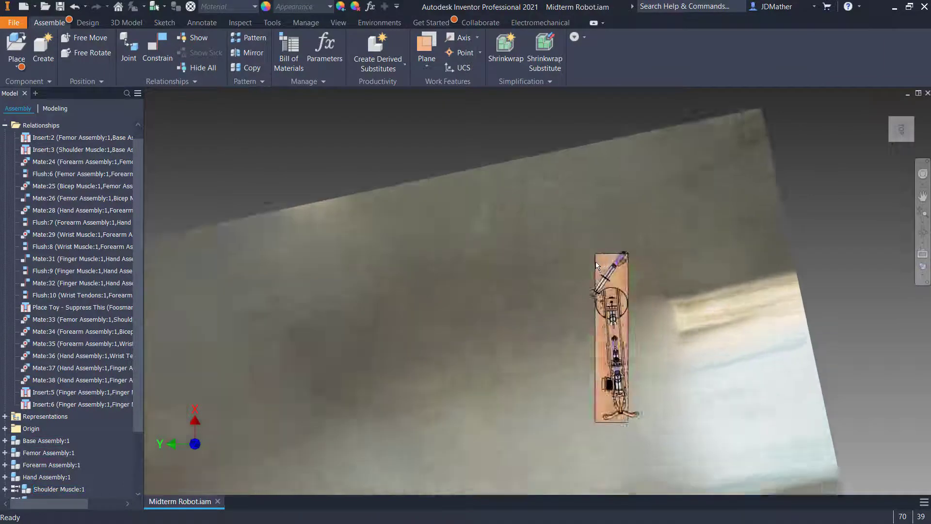
click(597, 264)
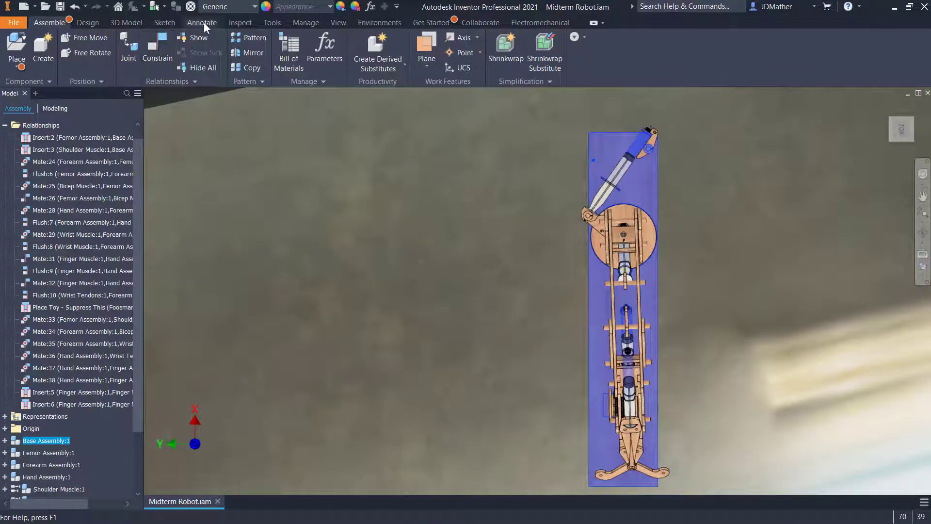
Set the Old Warehouse lighting style's rotation to 16 degrees and save the style
click(342, 24)
key(F6)
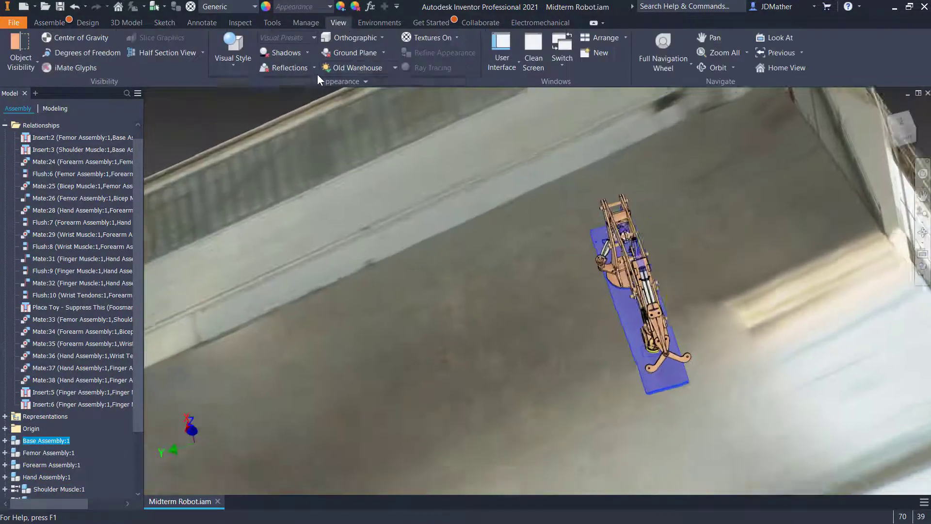
click(394, 68)
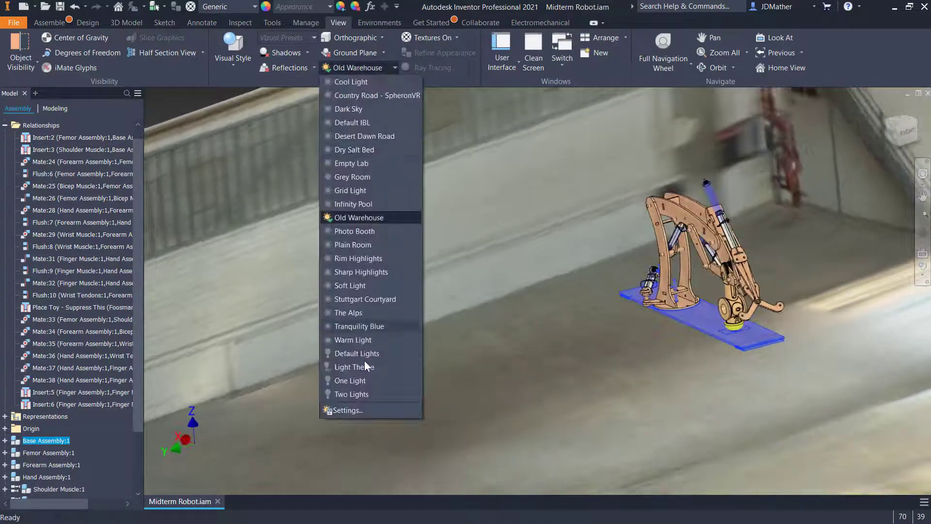
click(349, 410)
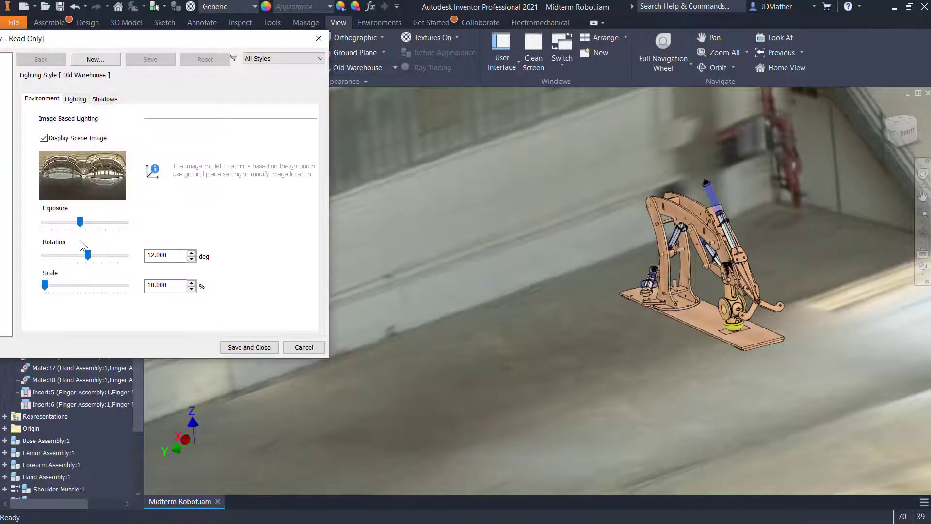
drag(89, 254, 92, 259)
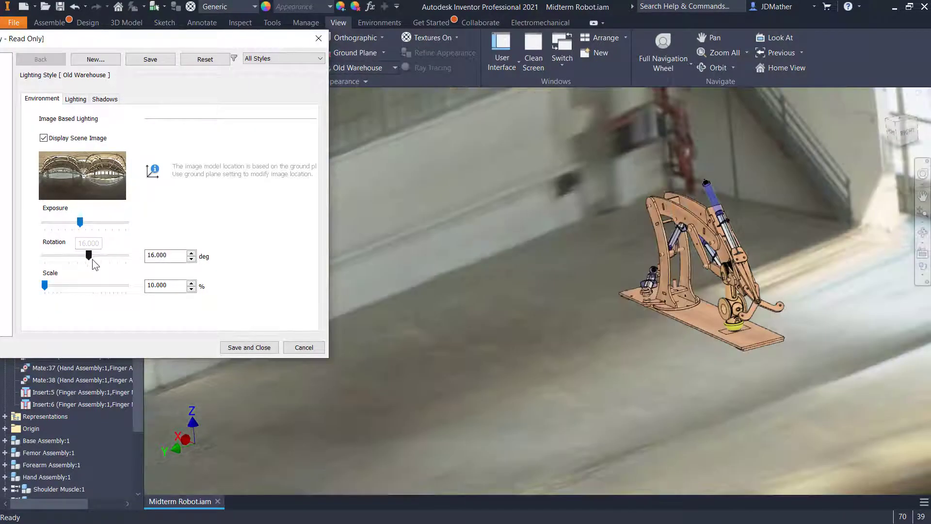
click(247, 353)
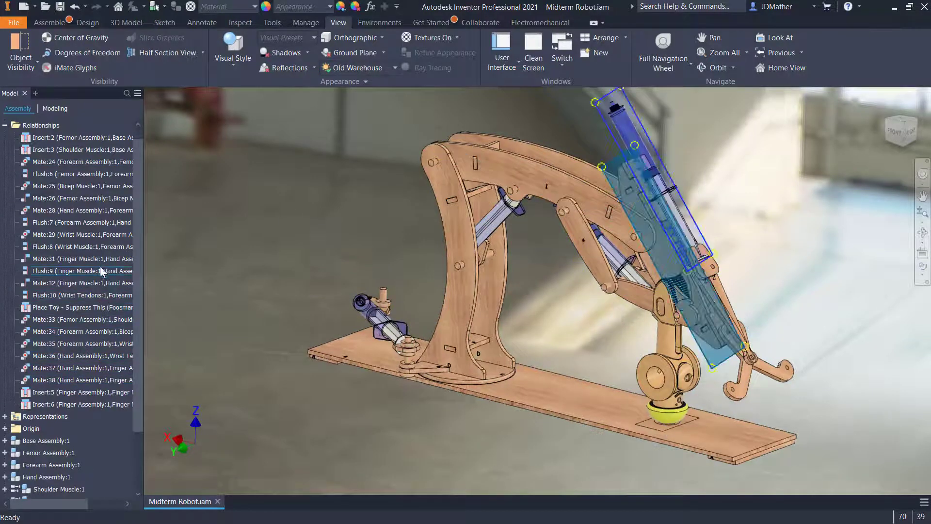
Suppress the Place Toy constraint between the Foosman and the base, and collapse the assembly's relationships
right_click(54, 307)
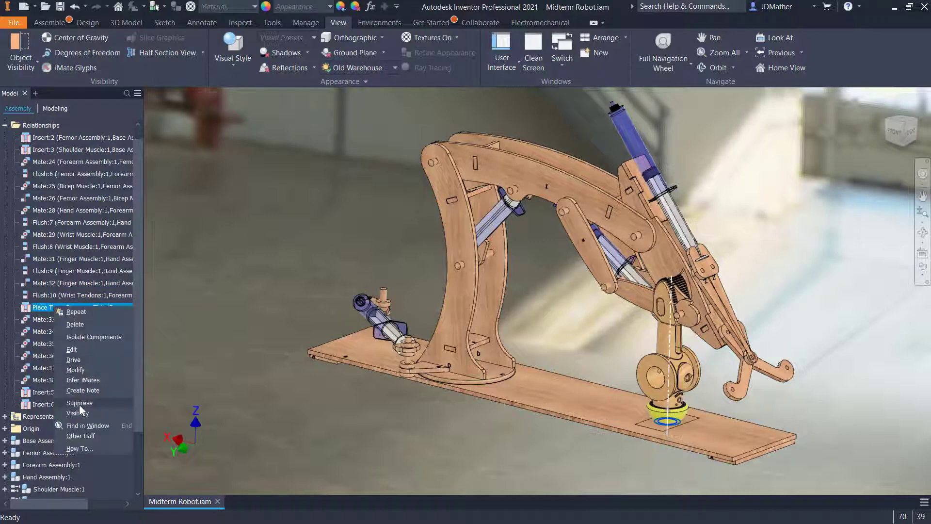
click(79, 402)
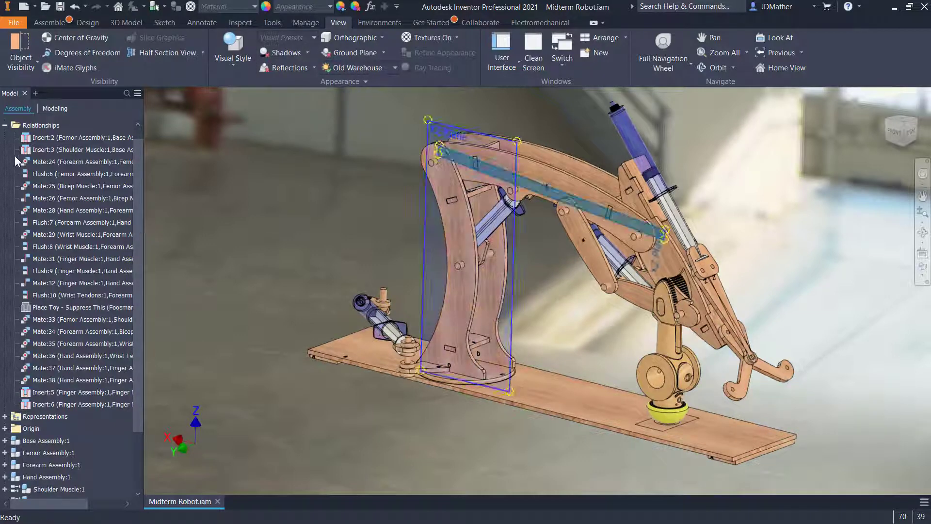
click(5, 125)
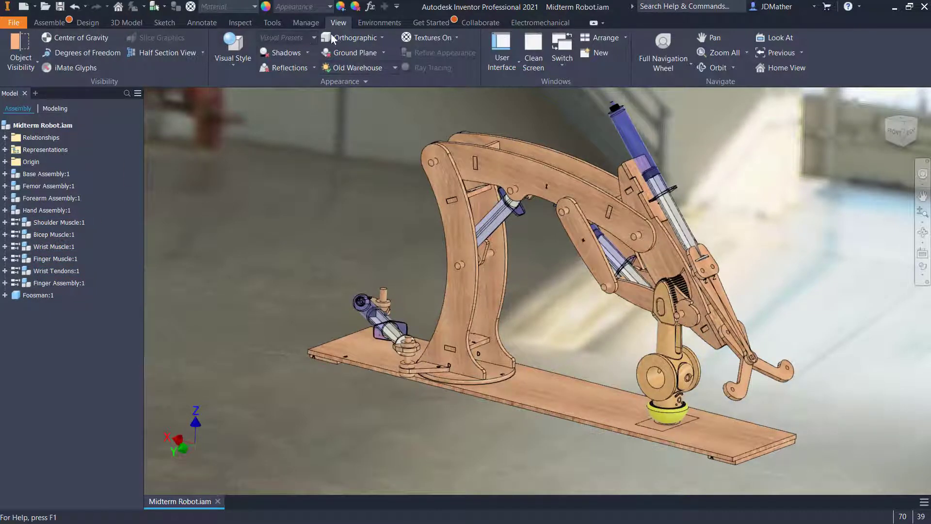
Enter the Dynamic Simulation environment, inspect the robot from several angles, and finish the simulation session
click(380, 22)
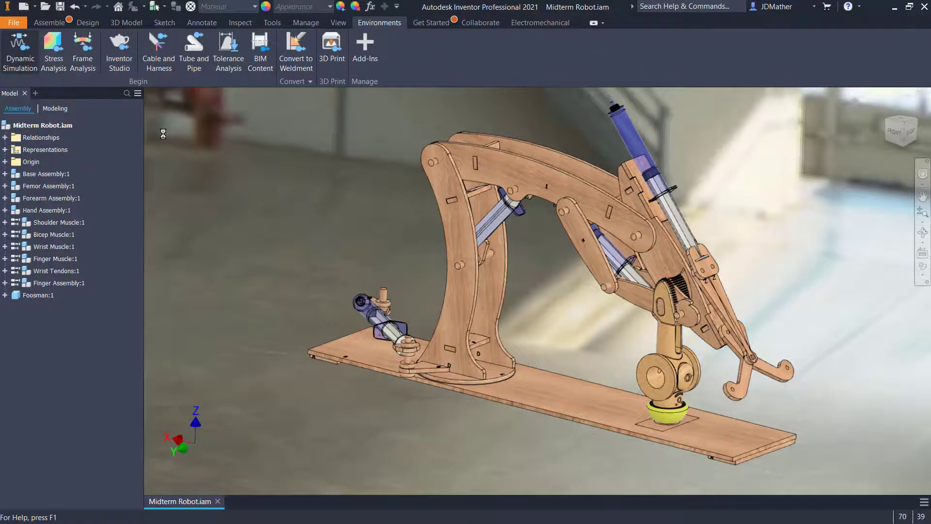
scroll(313, 272, down, 8)
shift+middle_drag(389, 298, 505, 199)
scroll(505, 199, up, 1)
scroll(427, 370, up, 7)
scroll(413, 313, down, 3)
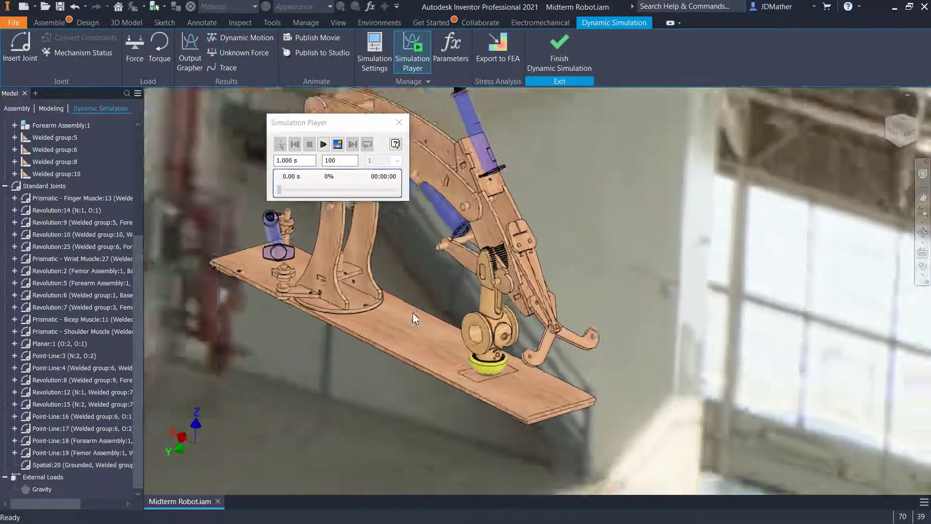
shift+middle_drag(523, 275, 504, 254)
scroll(386, 252, down, 3)
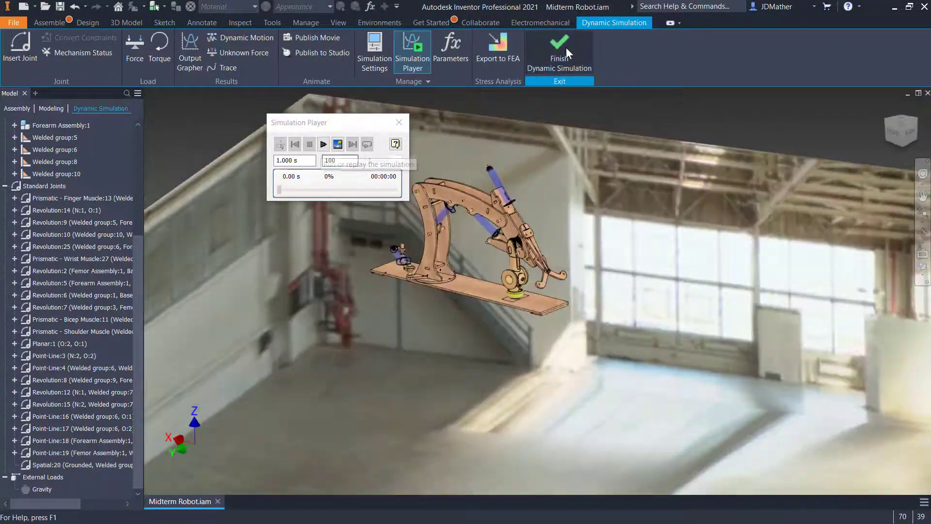
click(567, 48)
Inspect the scattered robot components around the warehouse scene and rebuild the whole assembly
scroll(401, 383, down, 5)
scroll(402, 382, up, 1)
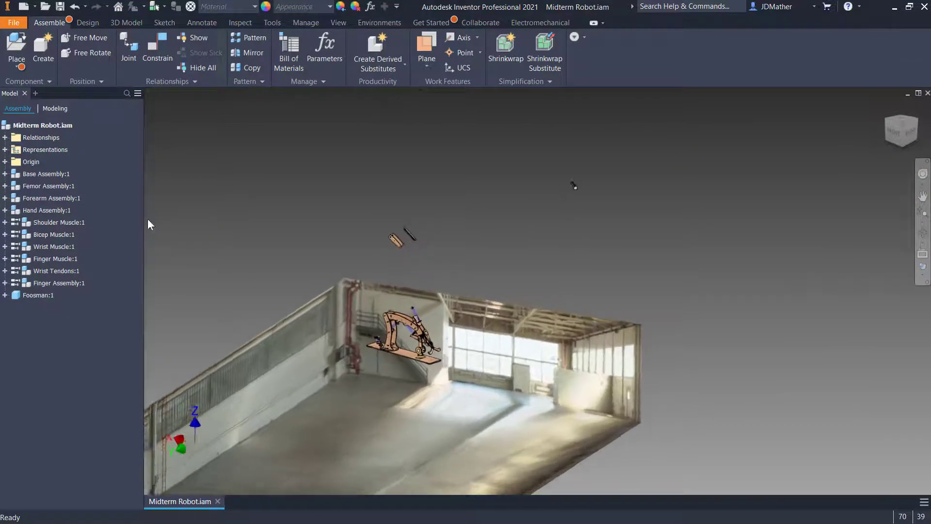
scroll(406, 236, up, 4)
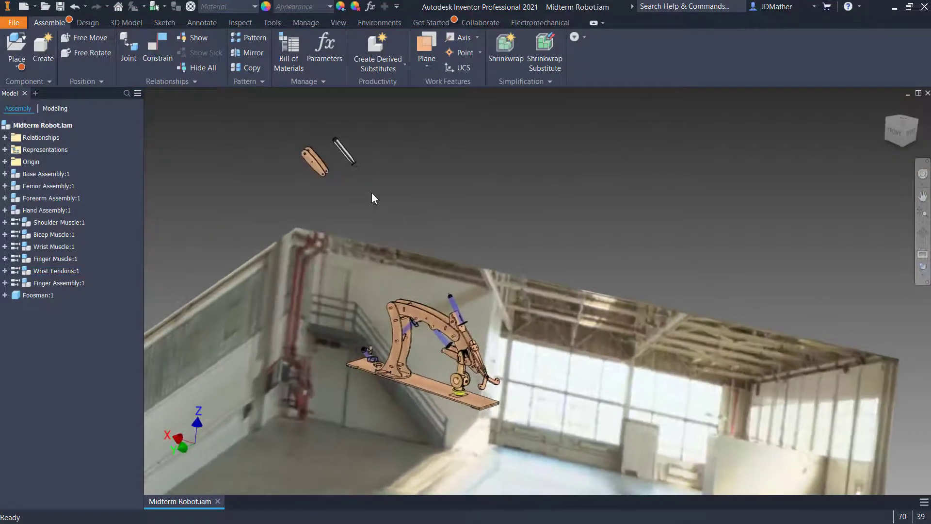
mouse_move(372, 193)
shift+middle_down()
mouse_move(365, 159)
mouse_move(371, 175)
shift+middle_up()
scroll(382, 210, down, 4)
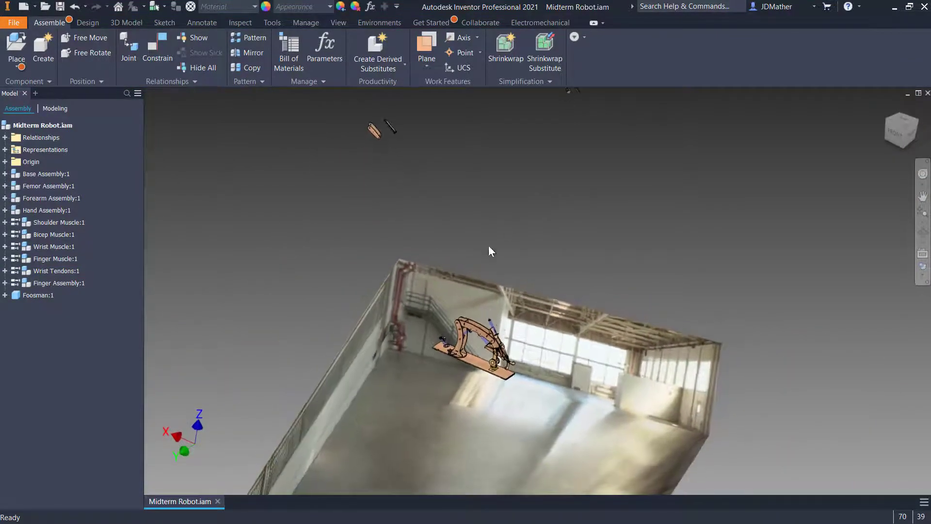
scroll(476, 347, up, 2)
scroll(476, 347, up, 2)
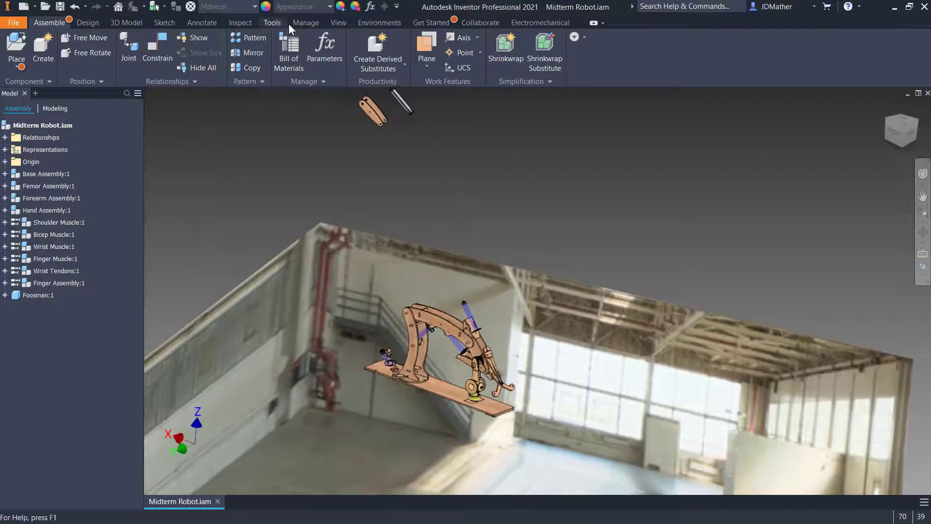
click(304, 22)
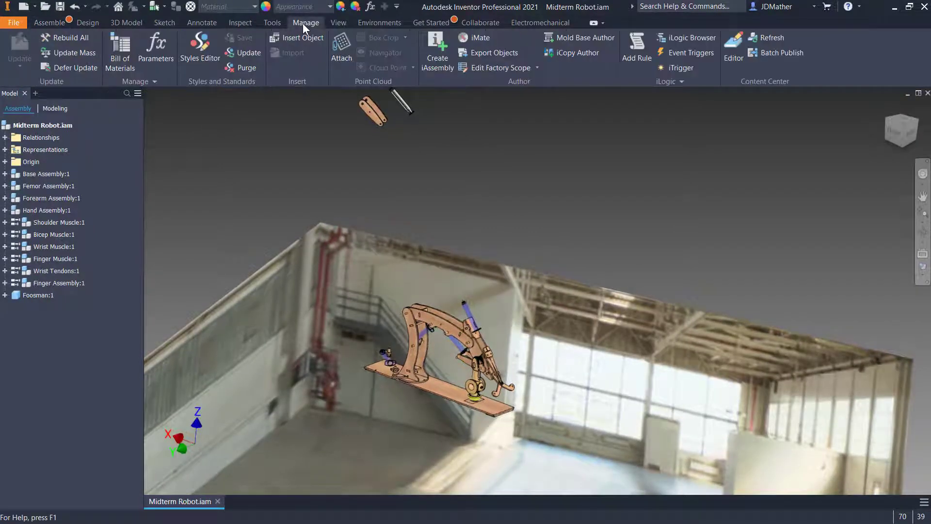
click(74, 39)
scroll(433, 404, up, 2)
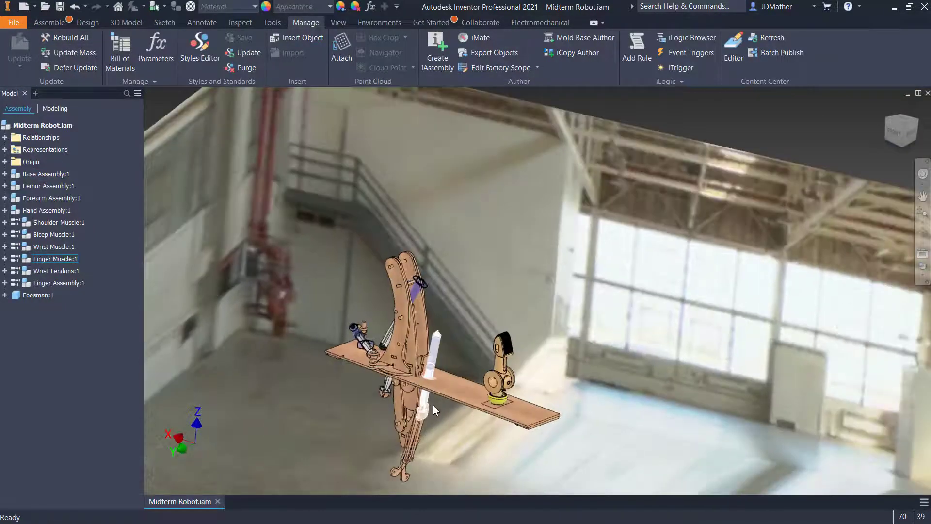
Lower the Base Assembly freehand toward the warehouse floor, leaving the Foosman where it is
scroll(433, 404, down, 5)
scroll(437, 418, up, 5)
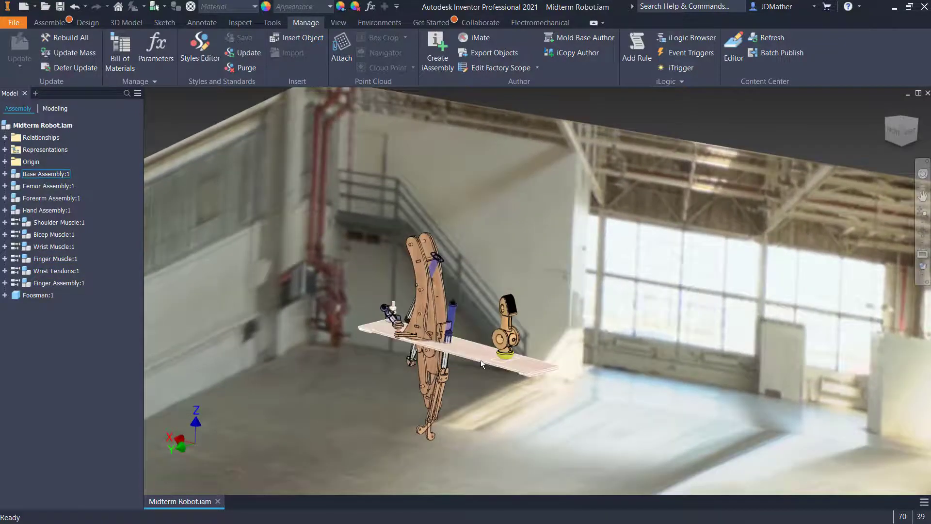
click(481, 360)
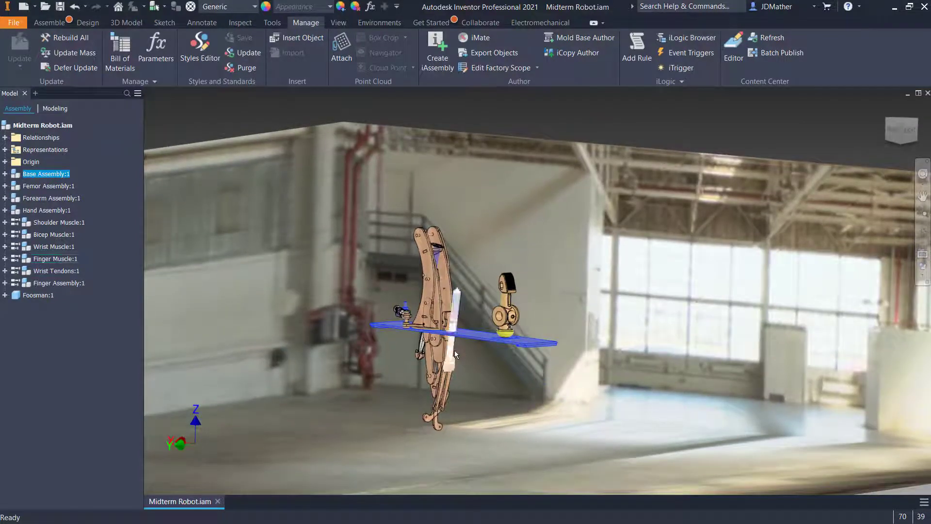
mouse_move(470, 339)
mouse_down()
mouse_move(466, 364)
mouse_move(469, 330)
mouse_move(466, 348)
mouse_up()
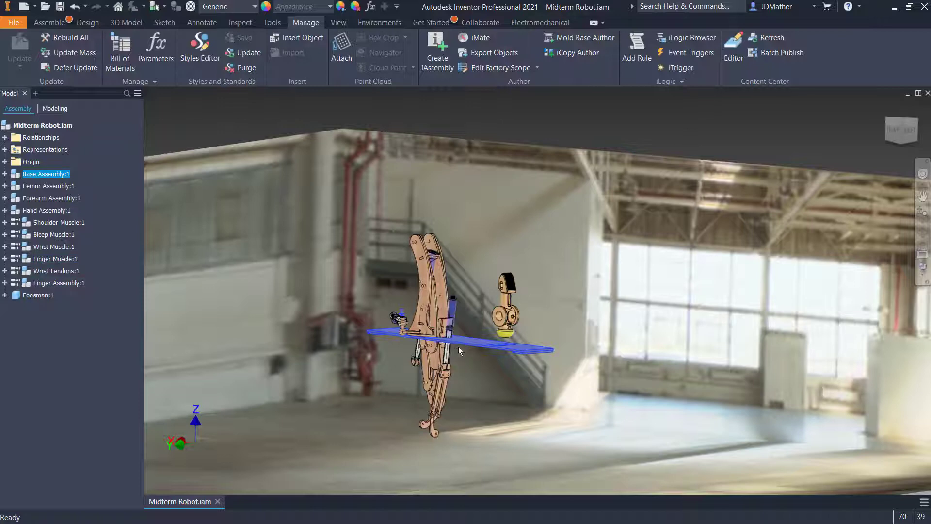
drag(459, 345, 457, 361)
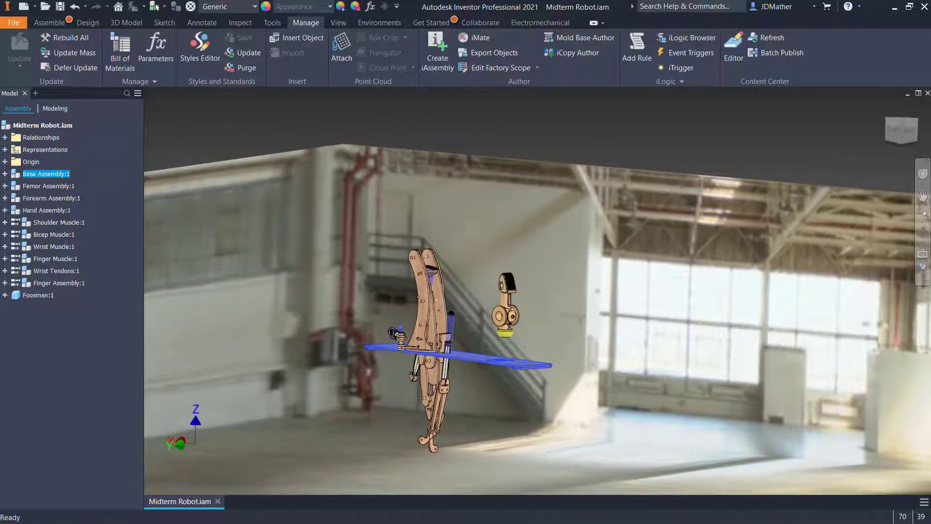
Unsuppress the Place Toy constraint so the Foosman is positioned on the base again
click(5, 138)
right_click(41, 307)
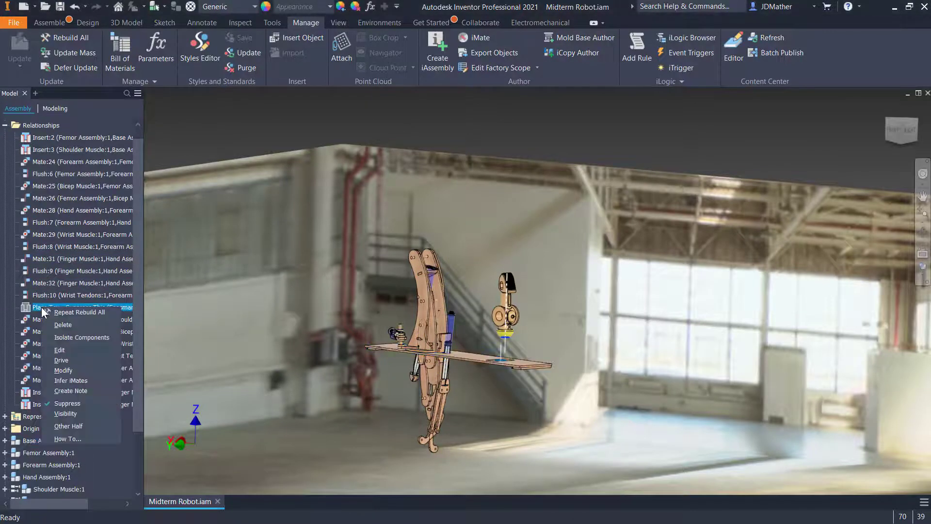
click(71, 403)
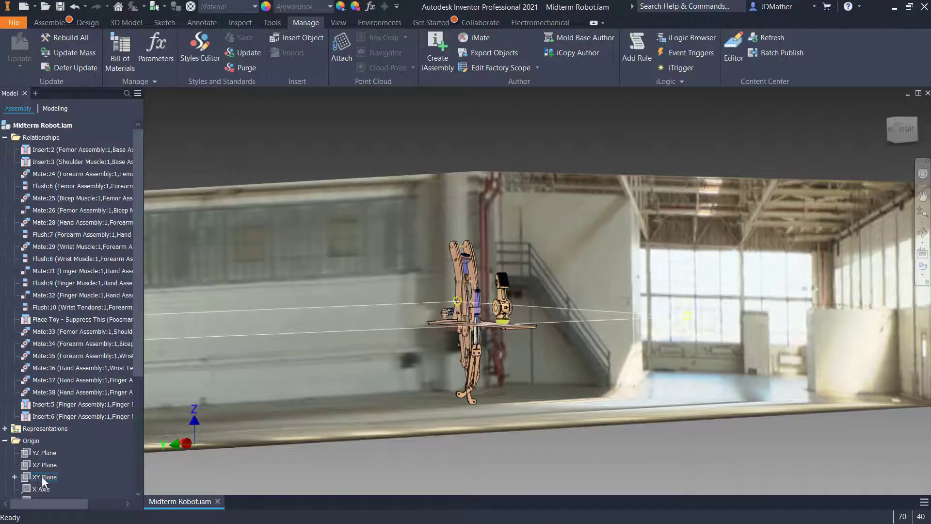
Mate the underside of the Base Assembly to the assembly's XY origin plane with a 0.000 in offset
click(42, 477)
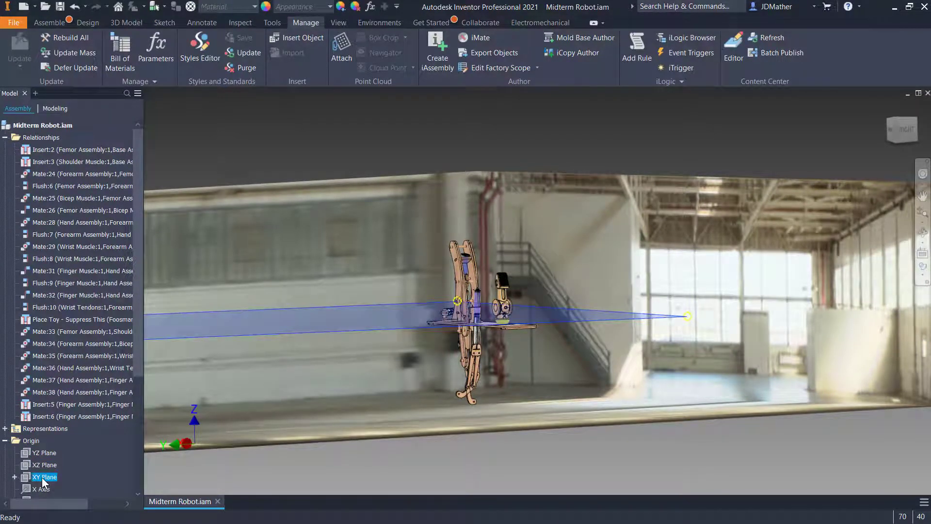
key(c)
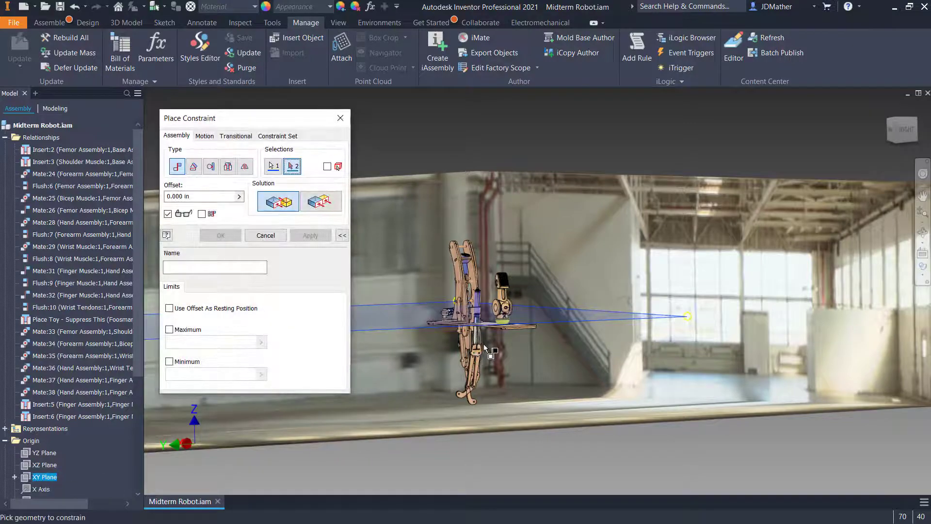
scroll(484, 345, up, 4)
shift+middle_drag(484, 344, 537, 286)
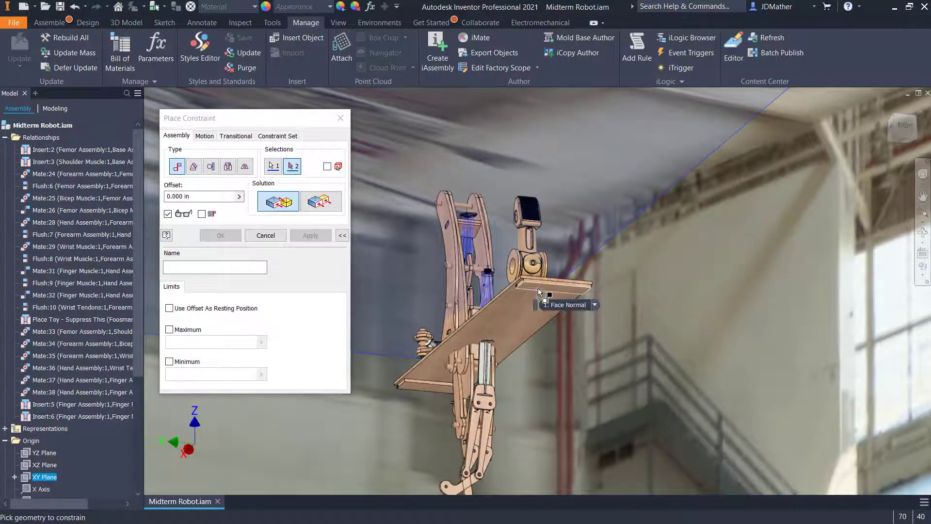
click(537, 288)
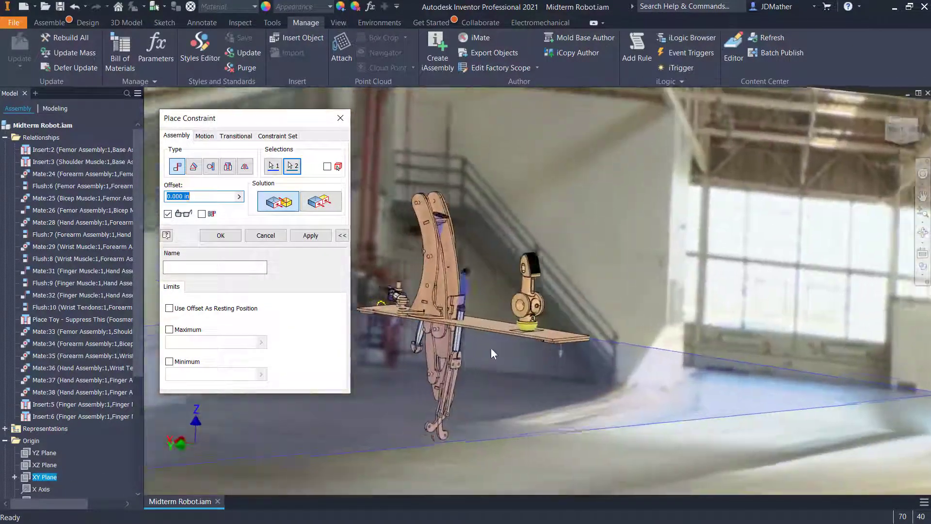
shift+middle_drag(491, 348, 478, 381)
key(Return)
Swing the robot's hanging arm up above the base plate and view the robot from the front
scroll(477, 393, up, 2)
drag(484, 393, 551, 198)
shift+middle_drag(661, 405, 437, 228)
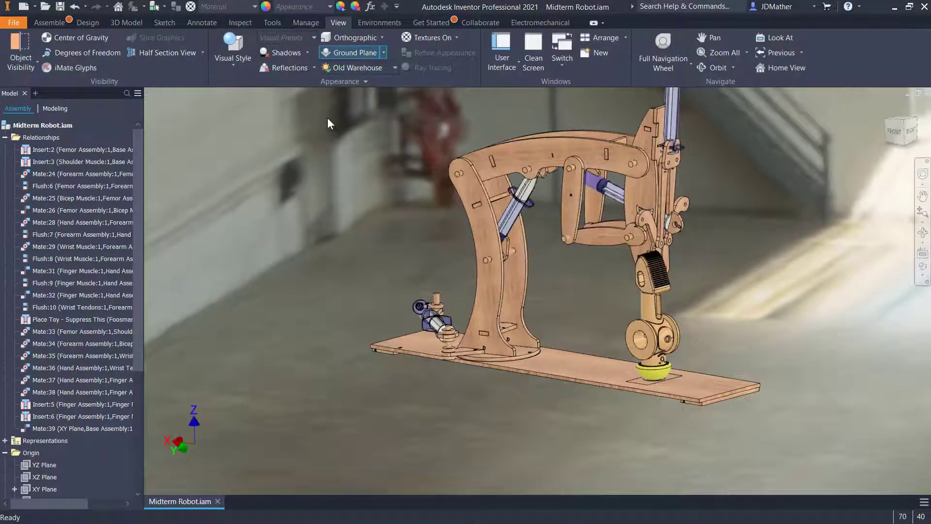
Review the ground plane's position and size settings, keeping Manual adjustment as the positioning method
click(382, 53)
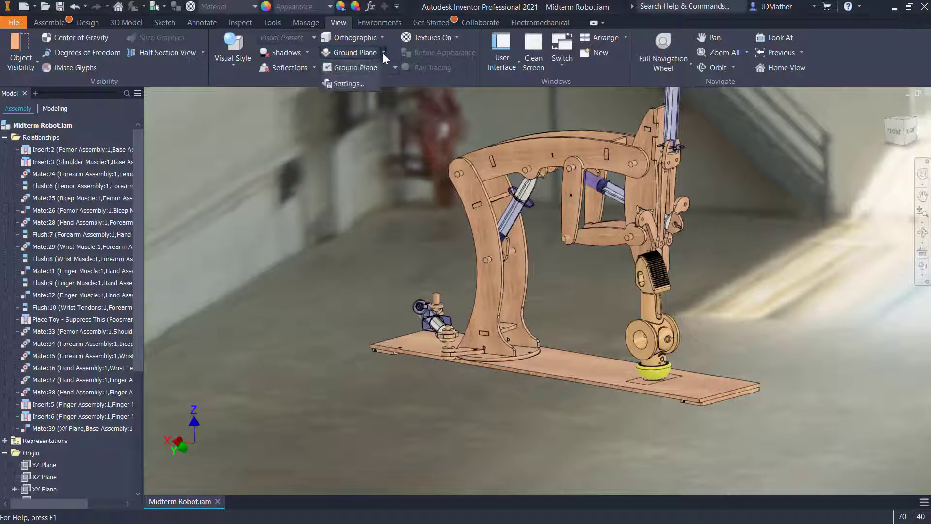
click(353, 84)
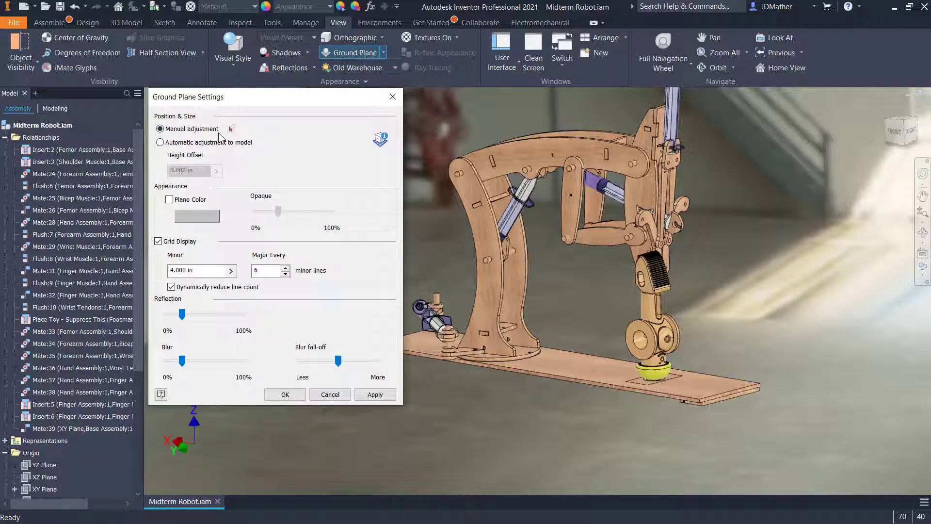
click(285, 394)
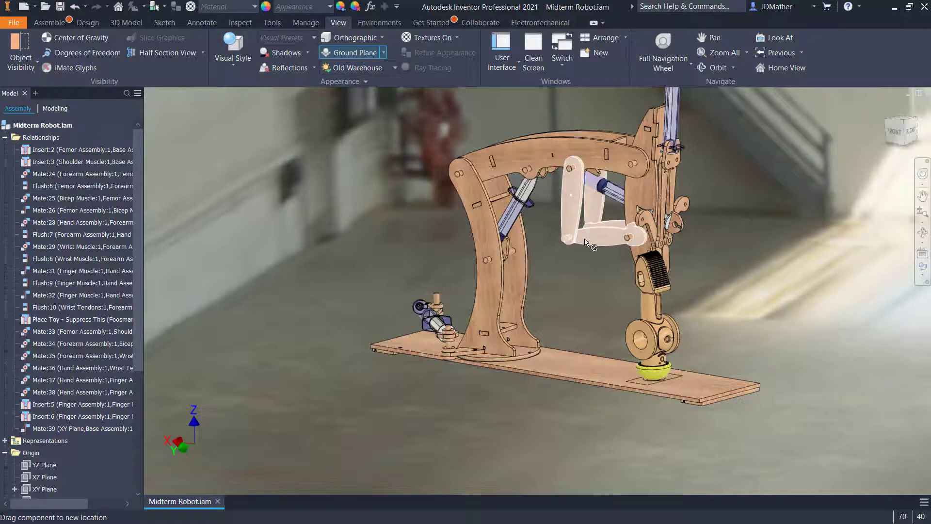
Examine how the robot sits on the warehouse floor from afar and up close, and locate the Femor Assembly in the model
drag(586, 242, 624, 226)
scroll(537, 393, up, 5)
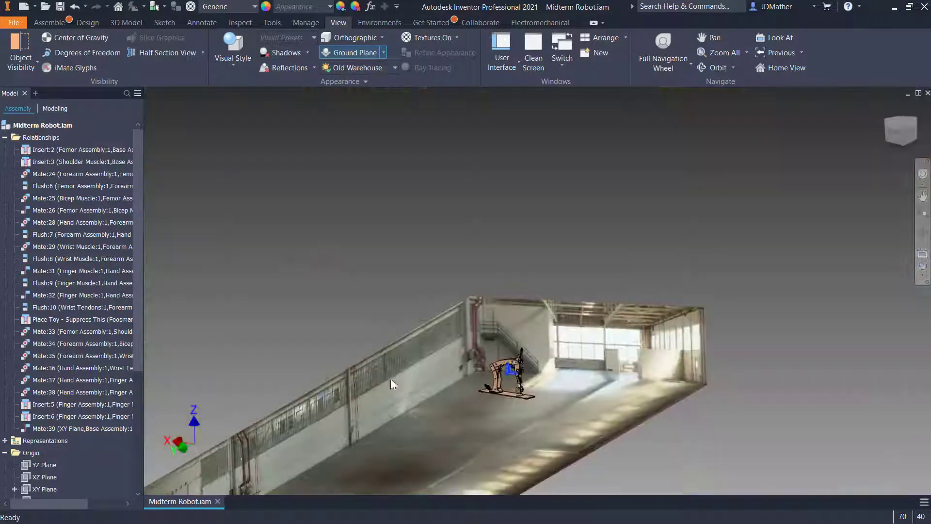
scroll(482, 399, down, 8)
scroll(452, 400, up, 5)
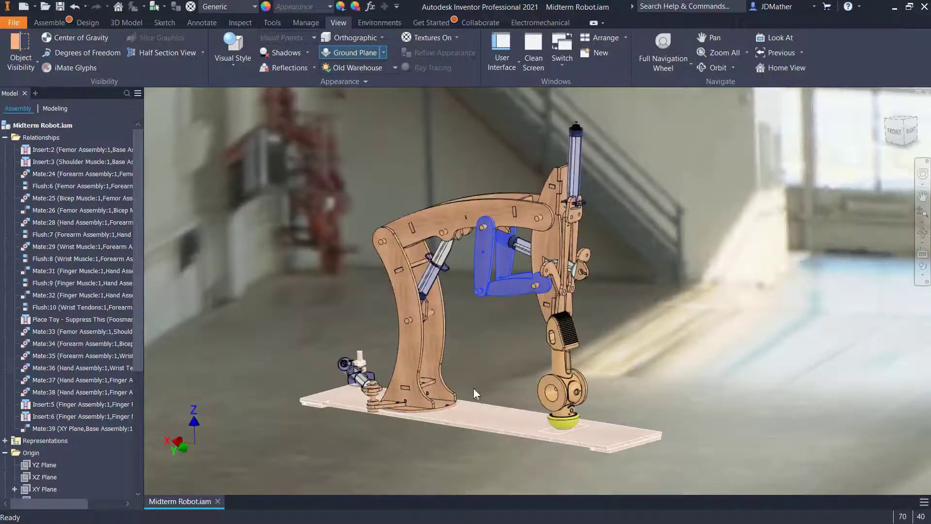
scroll(473, 388, down, 2)
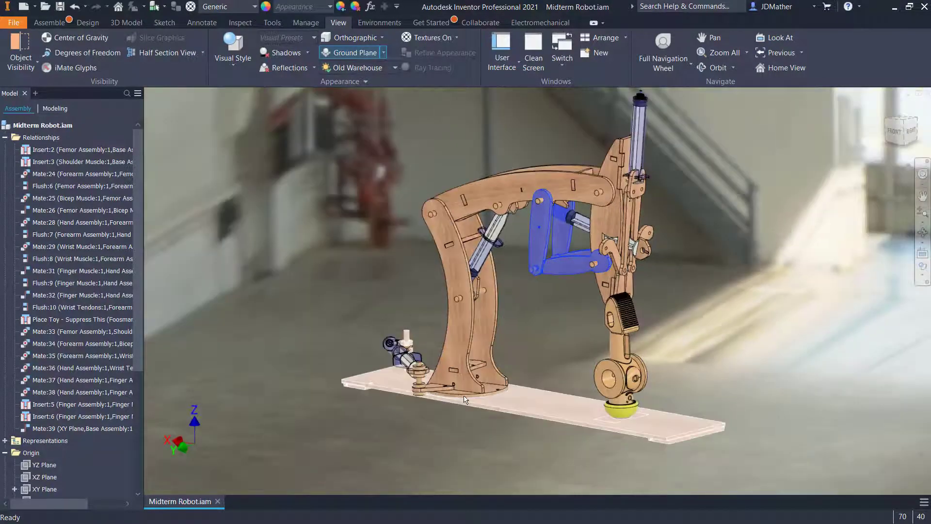
scroll(465, 398, up, 2)
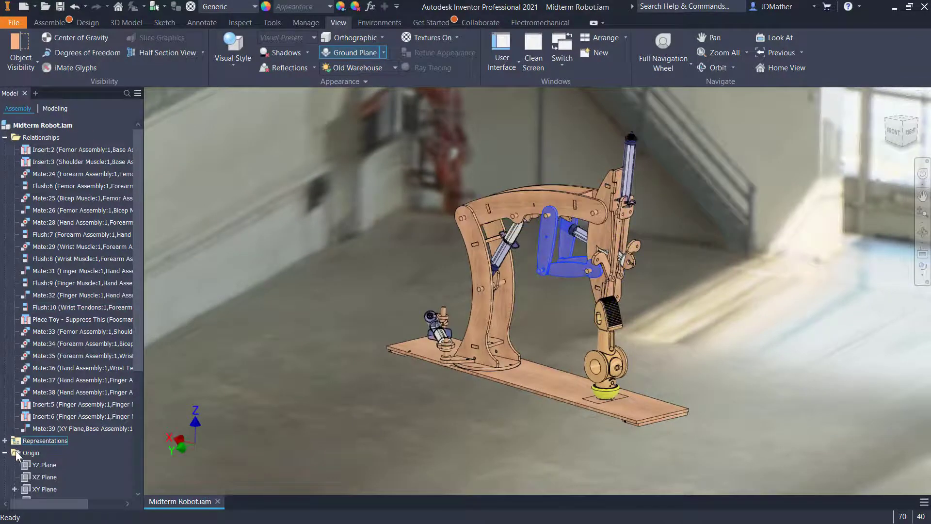
scroll(34, 372, down, 5)
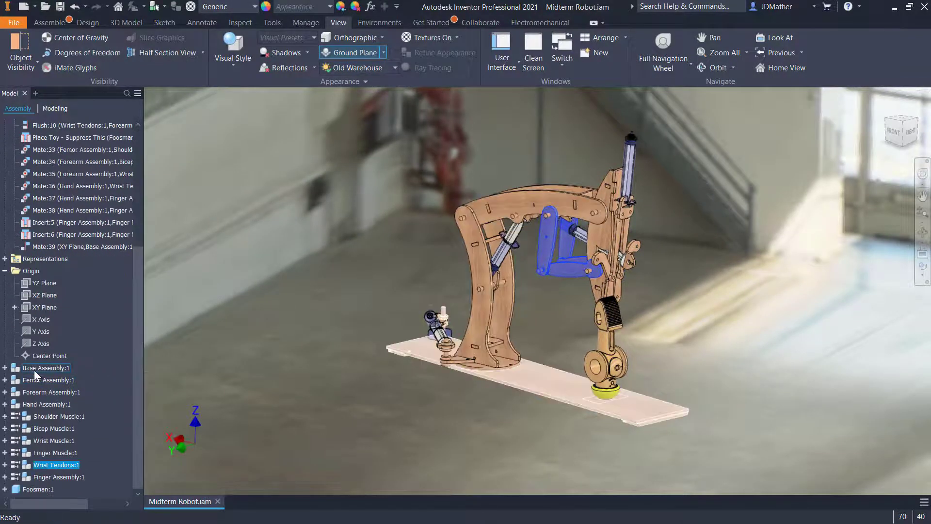
click(51, 380)
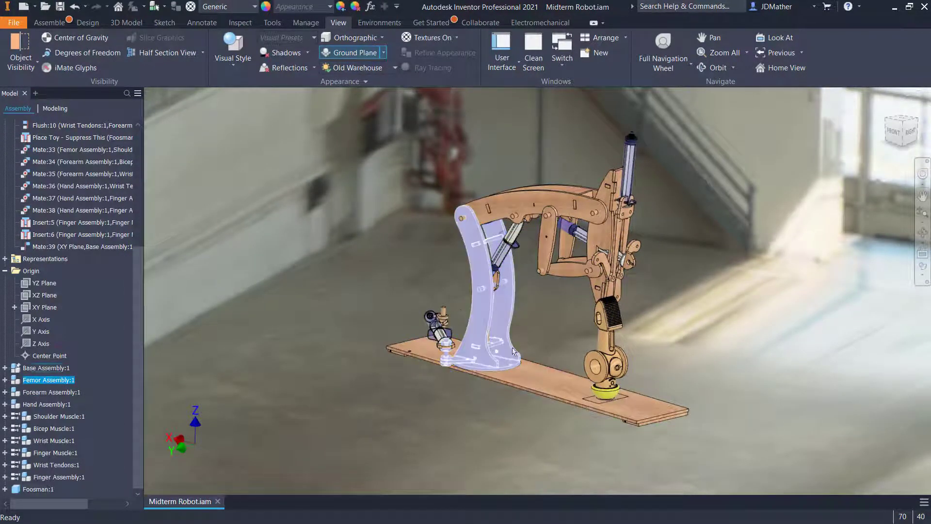
click(426, 369)
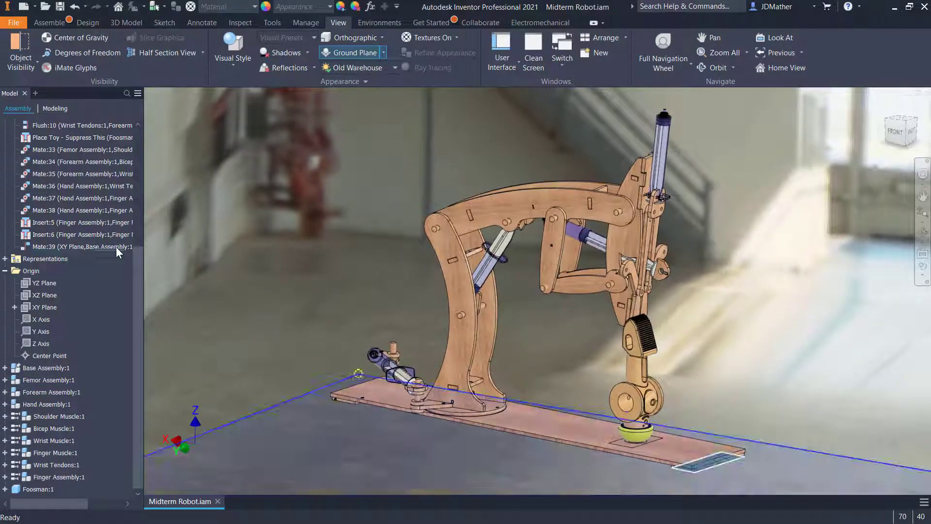
Collapse the assembly's Origin folder and open the available actions for the Place Toy constraint
click(6, 271)
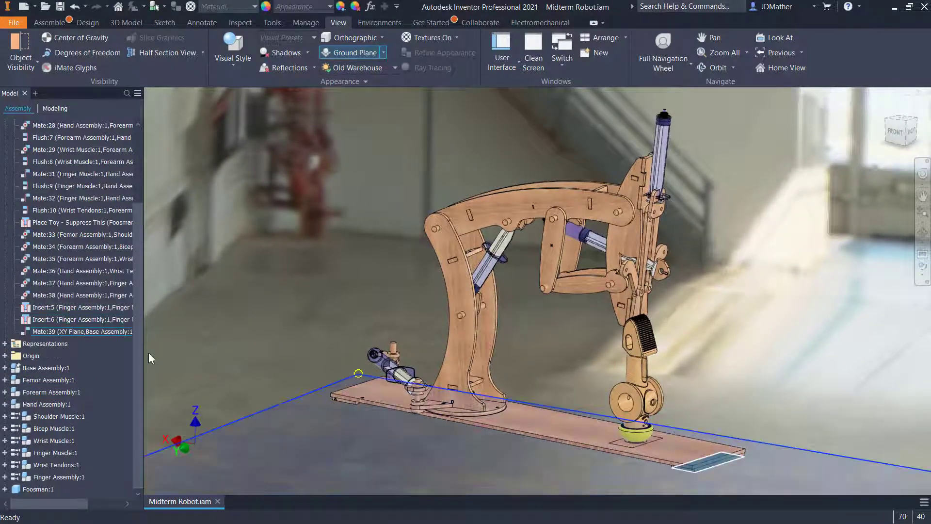
drag(140, 349, 139, 263)
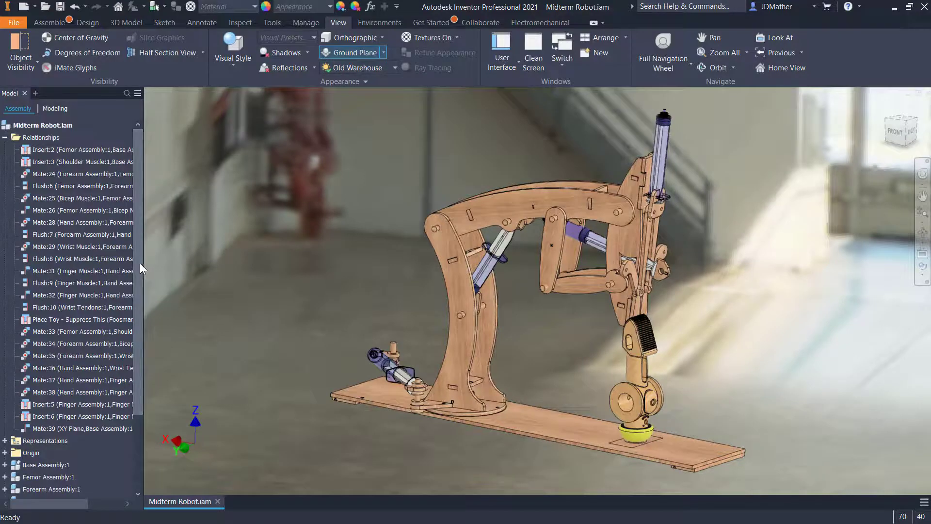
right_click(46, 320)
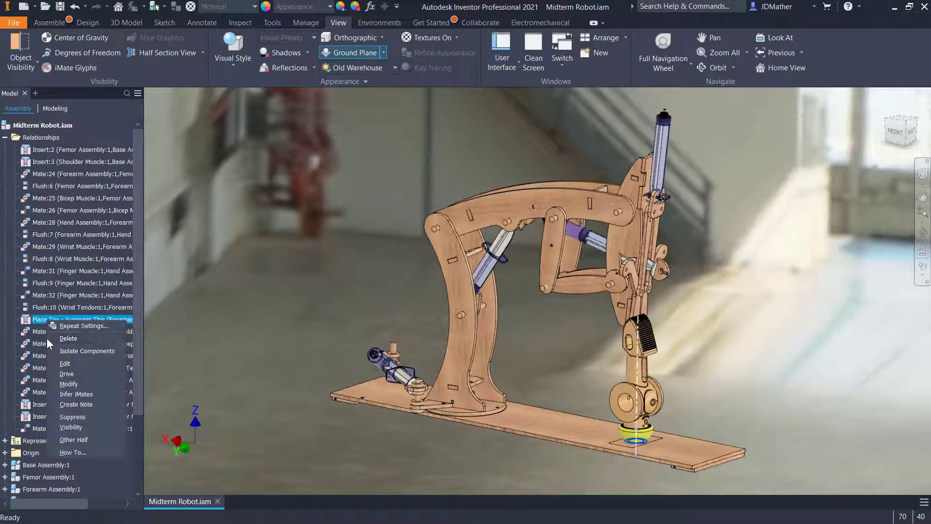
Suppress the Place Toy constraint, then start the Dynamic Simulation environment and widen the browser to read the joint names
click(70, 417)
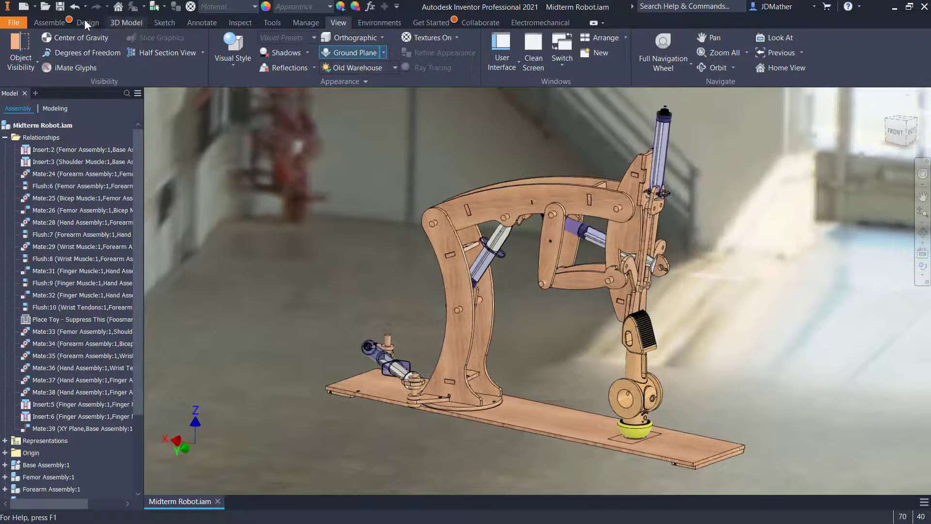
click(380, 22)
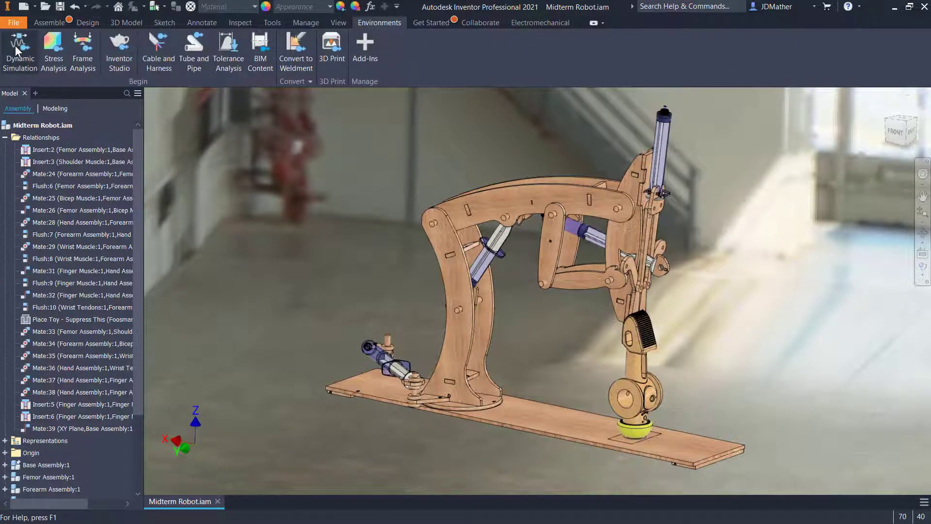
click(18, 48)
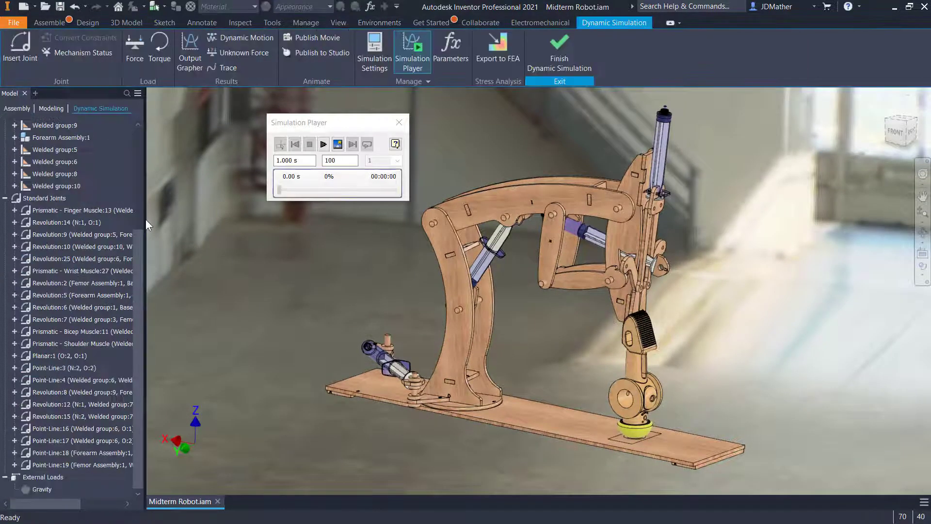
drag(146, 219, 217, 233)
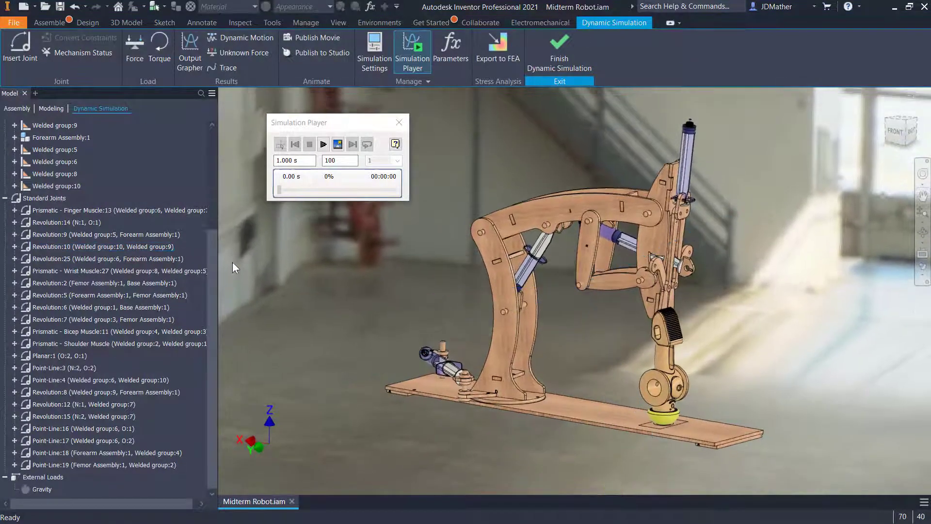
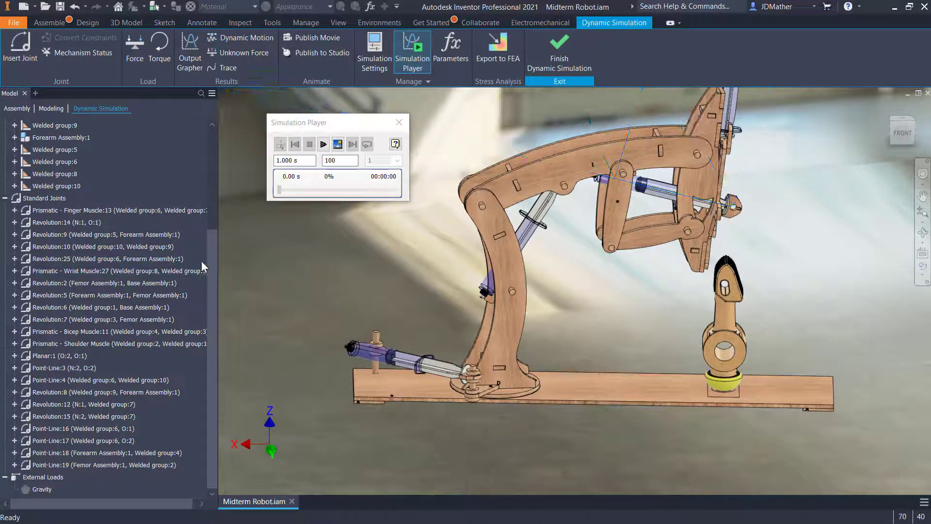
Set the position of the Shoulder Muscle prismatic joint's translational degree of freedom to 3.795 in
right_click(106, 346)
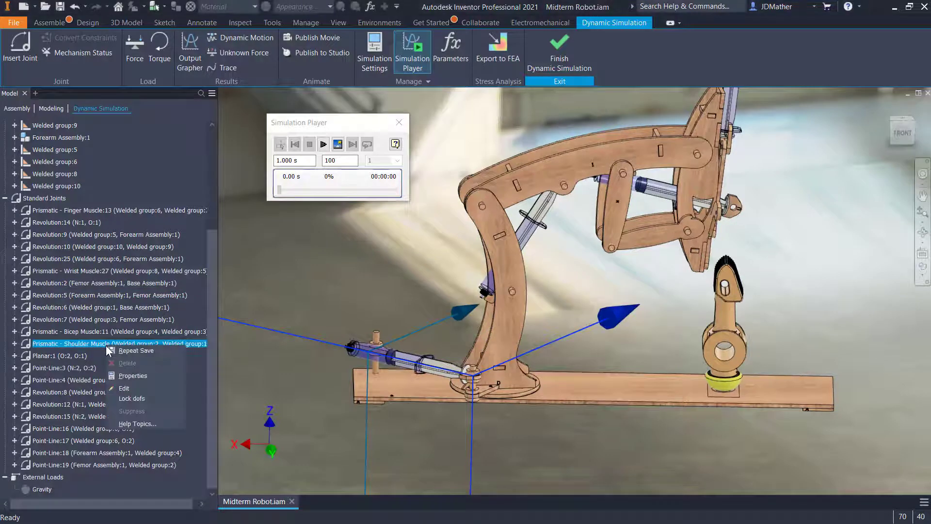
click(127, 376)
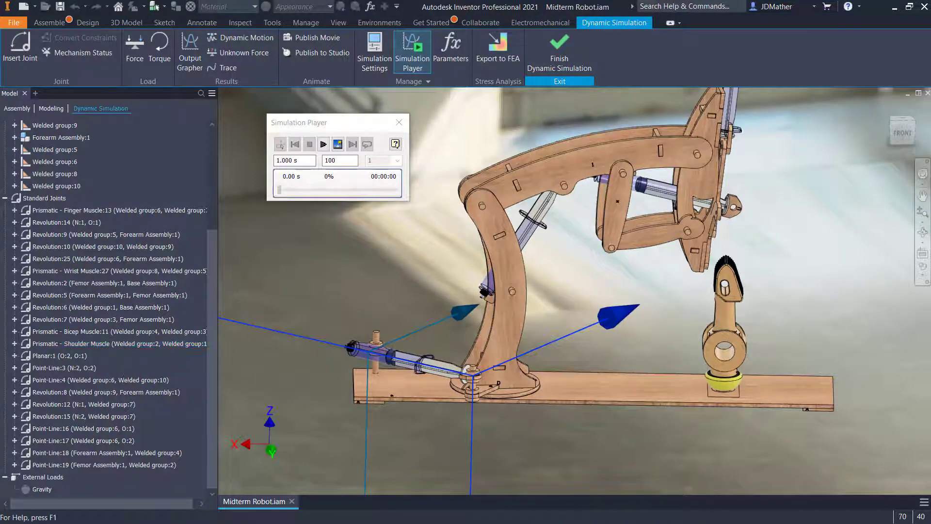
click(245, 219)
drag(266, 128, 241, 232)
mouse_move(249, 311)
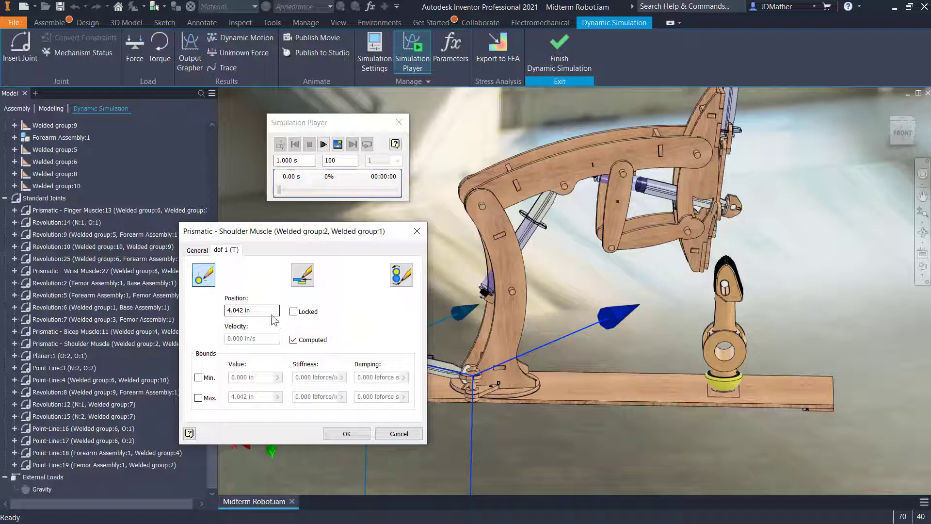
click(270, 311)
text(3.795)
click(340, 437)
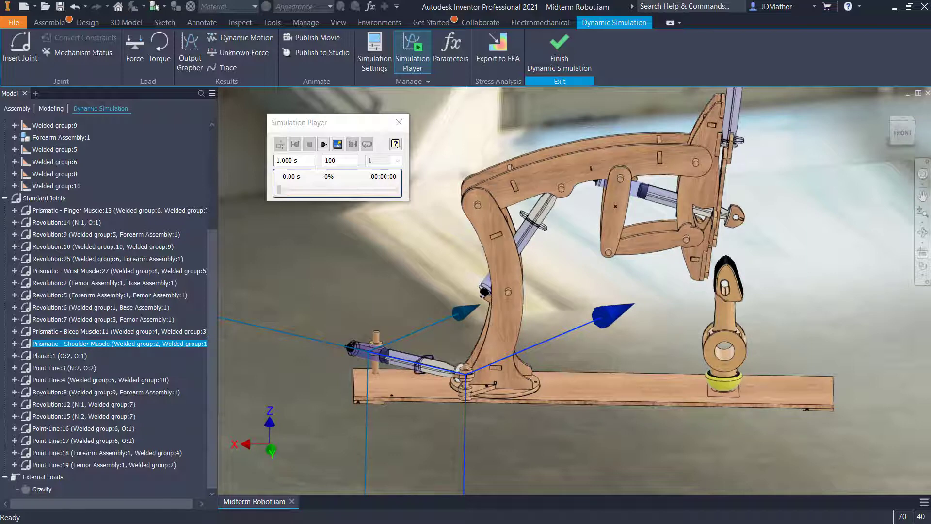
Change the position of the Bicep Muscle prismatic joint's translational degree of freedom
click(68, 332)
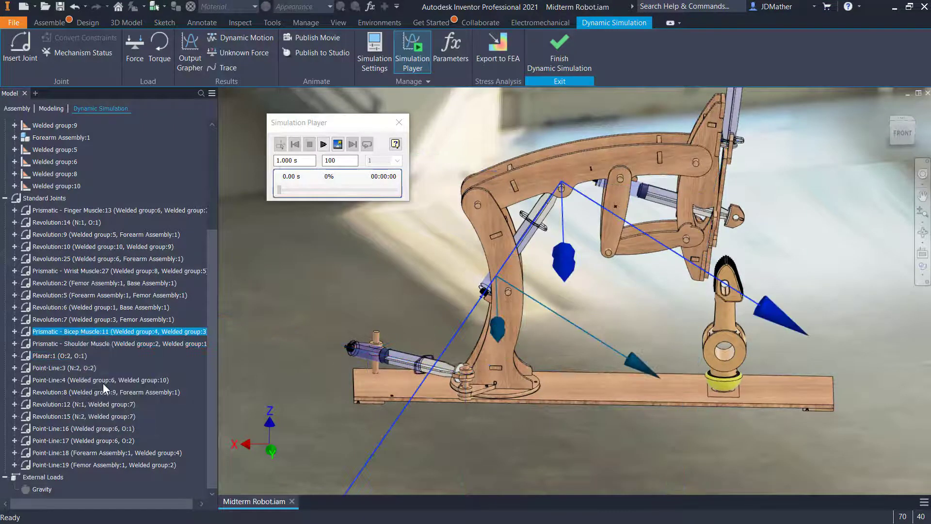
click(227, 249)
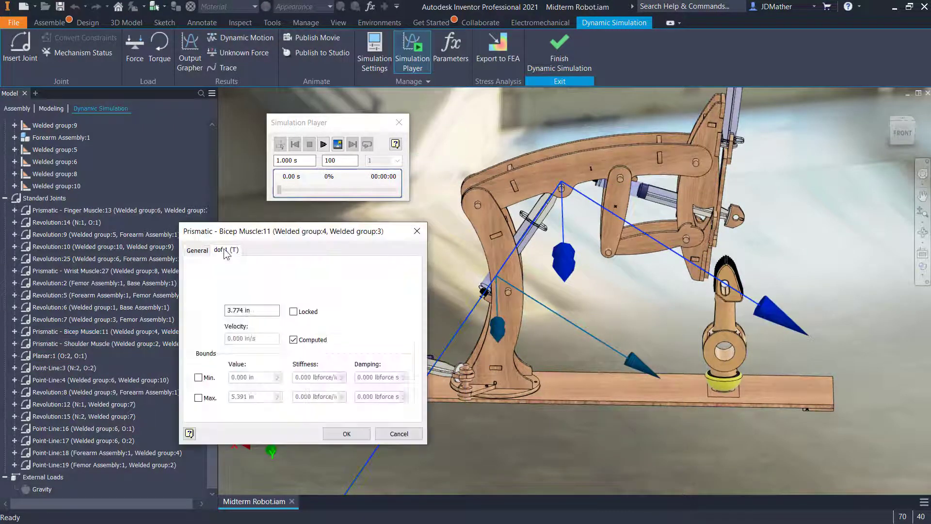
click(248, 310)
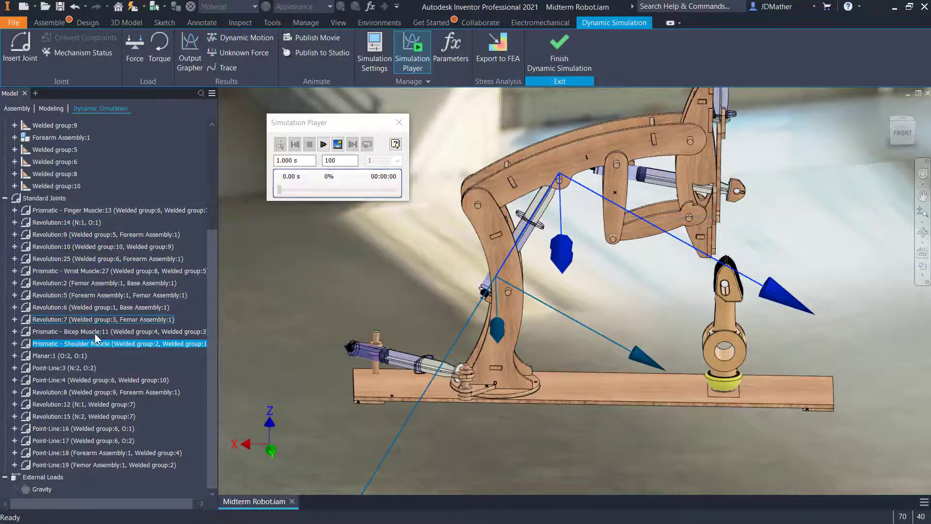
Check the position of the Wrist Muscle prismatic joint in its translational degree of freedom properties
click(82, 272)
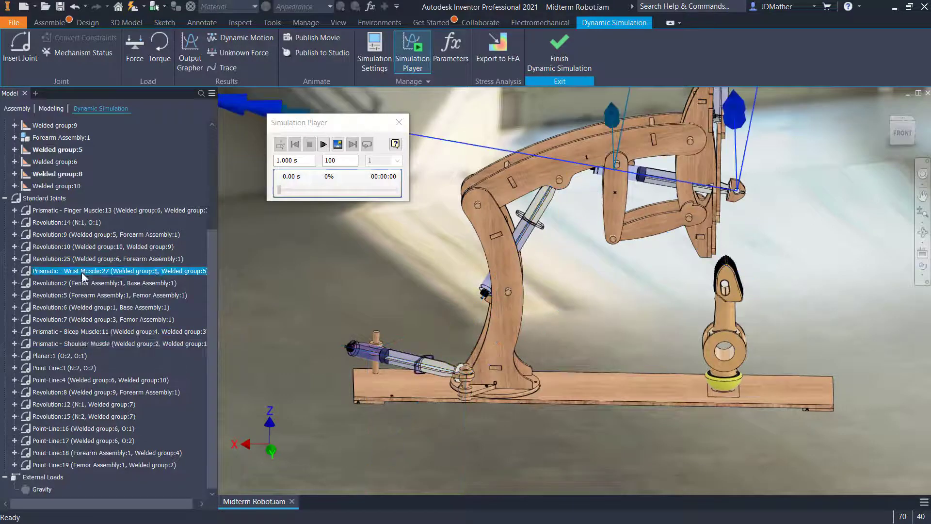
right_click(81, 272)
click(98, 322)
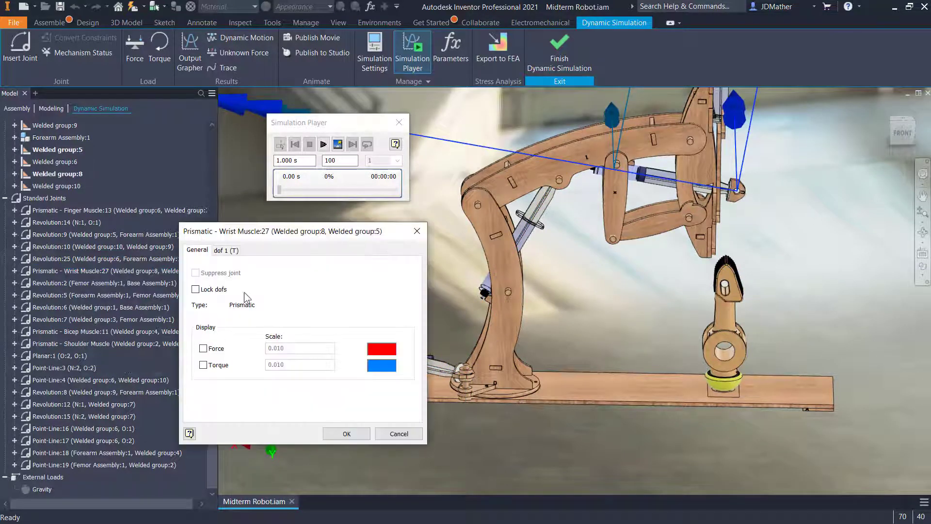
click(227, 250)
click(246, 310)
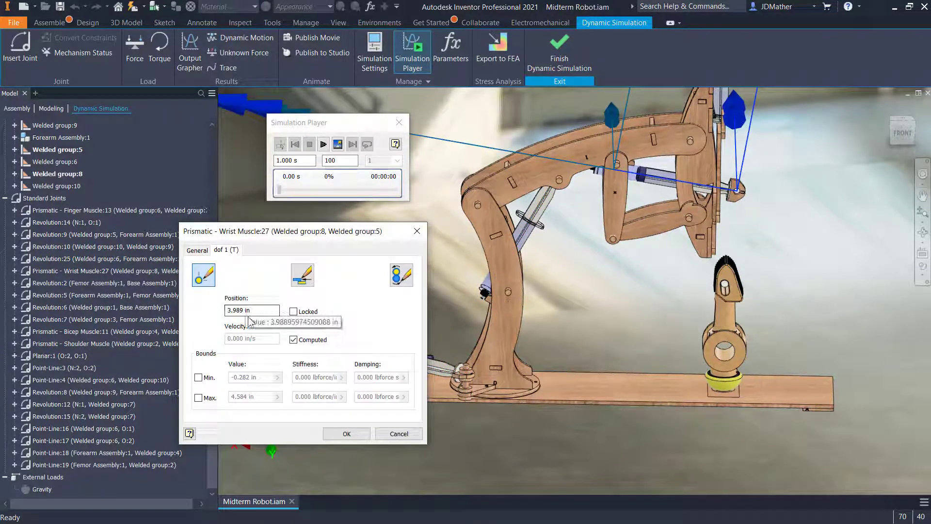
double_click(251, 311)
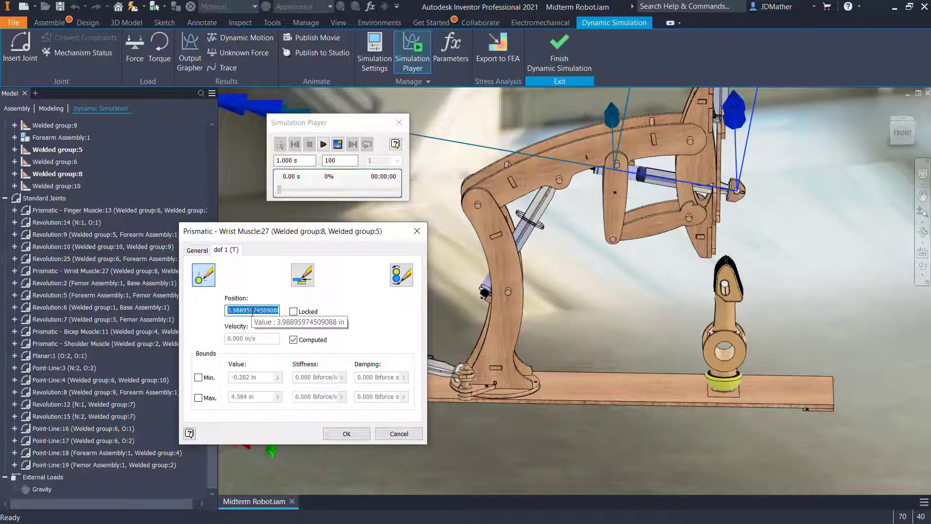
click(346, 434)
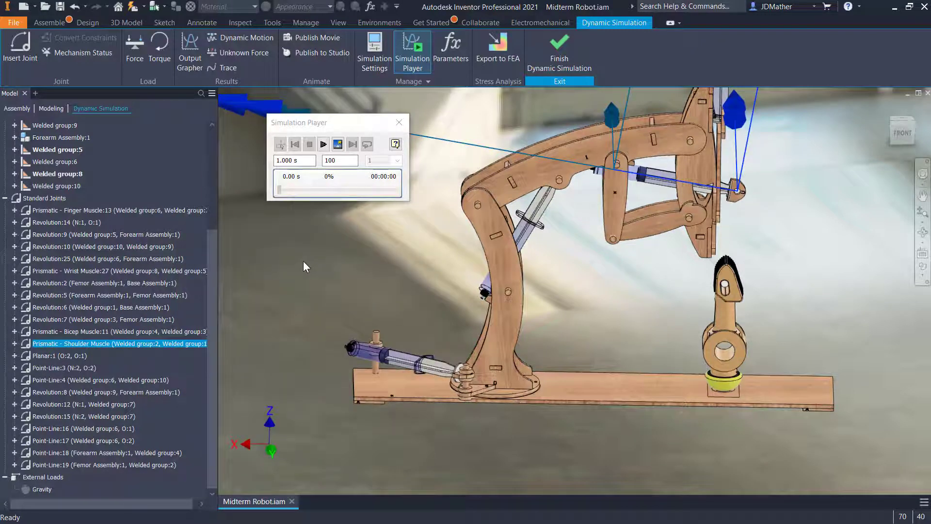
Set the position of the Finger Muscle prismatic joint's translational degree of freedom to 3.5 in and inspect the gripper
right_click(86, 210)
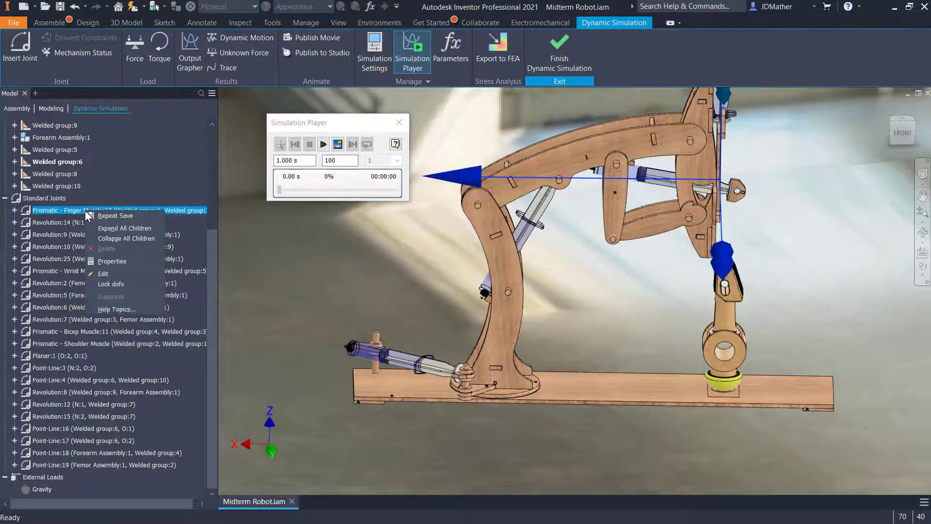
click(114, 261)
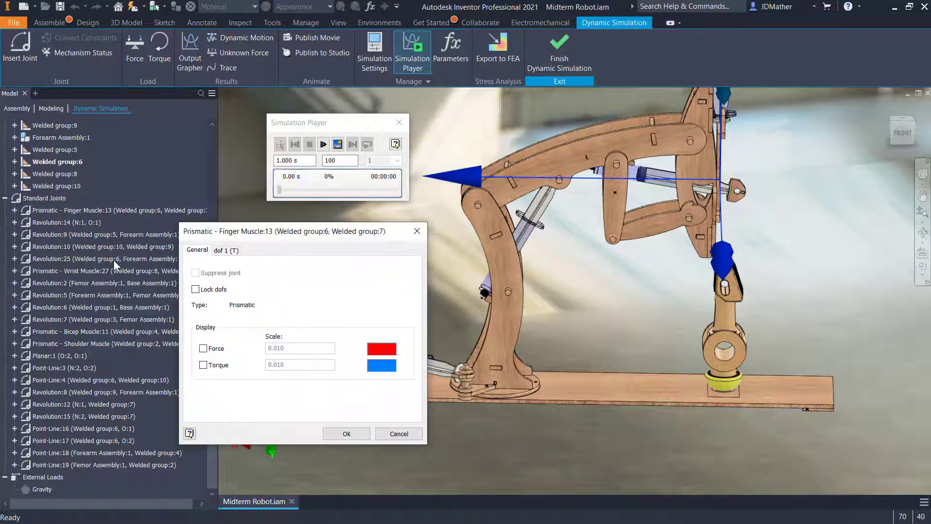
click(226, 250)
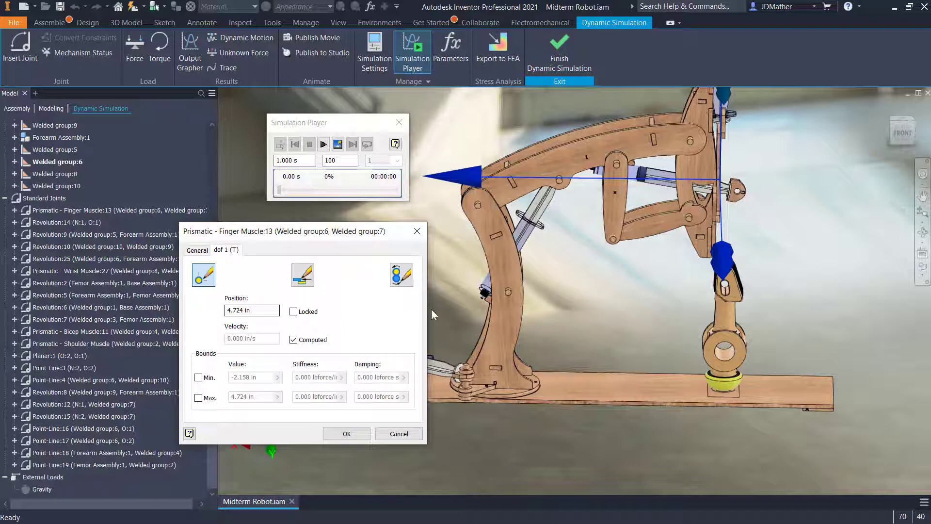
double_click(266, 309)
text(3.5)
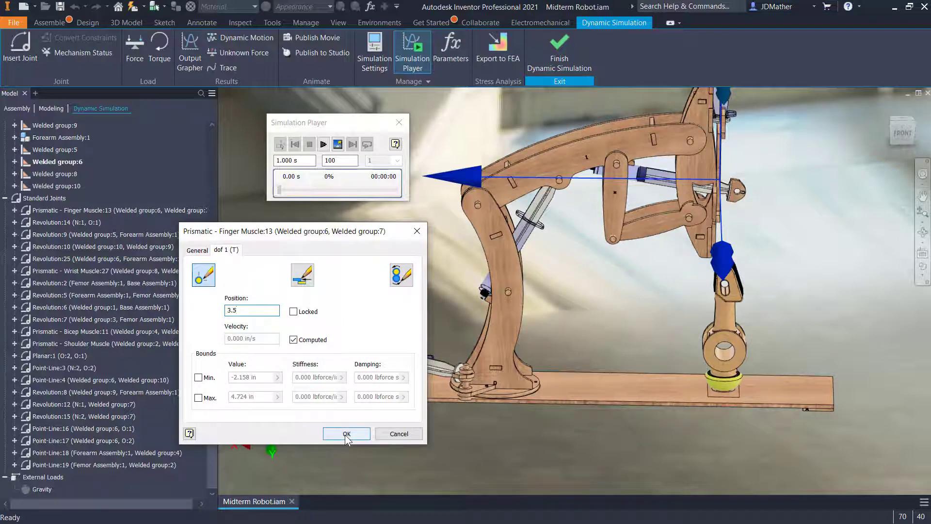
click(349, 436)
scroll(644, 301, up, 5)
scroll(645, 301, down, 8)
shift+middle_drag(695, 238, 604, 280)
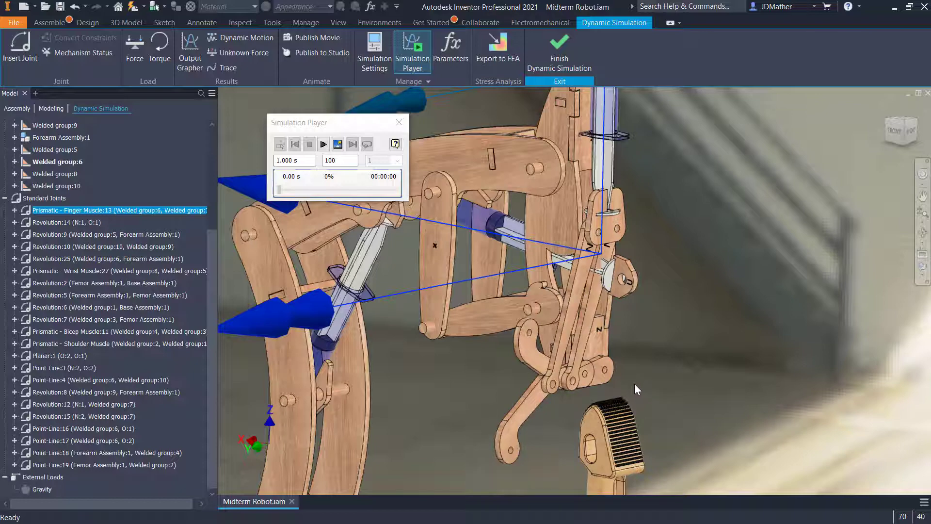
Finish the dynamic simulation and return to the assembly's relationships and component list
click(558, 49)
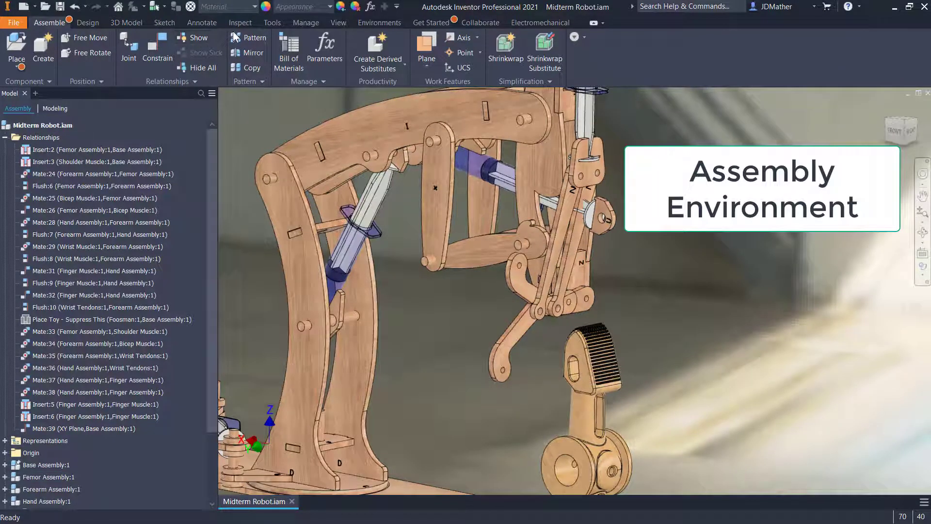
click(306, 23)
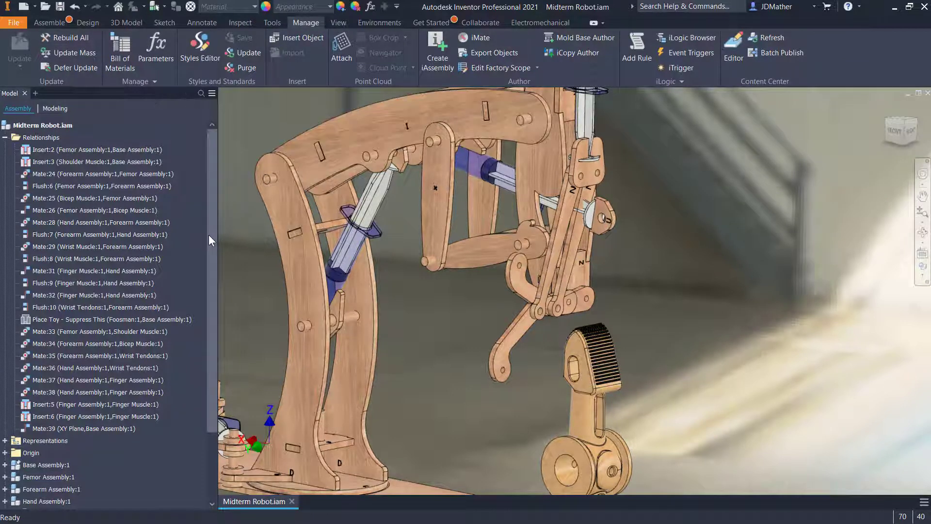
scroll(201, 291, down, 3)
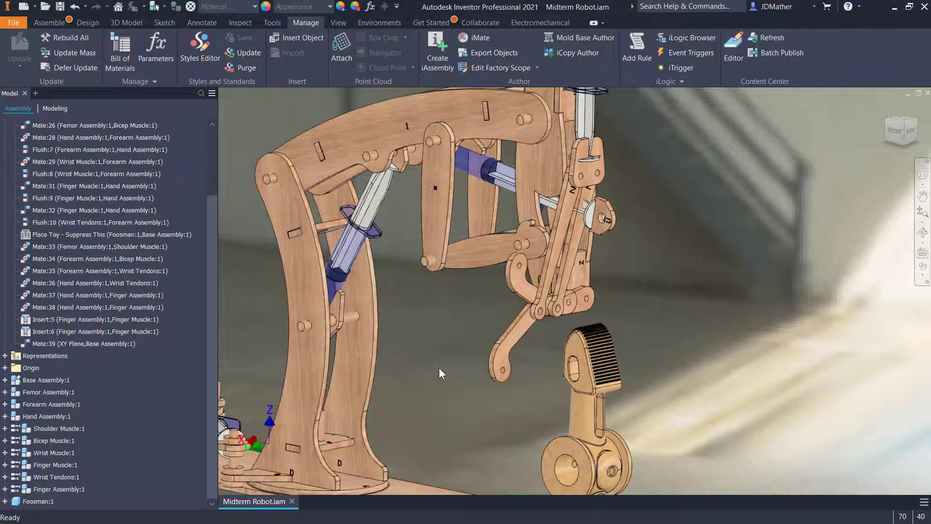
scroll(580, 362, down, 2)
Mate the axis at the Wrist Muscle's plunger end to the Hand Assembly's pivot axis with a 0.000 in offset
click(614, 222)
drag(614, 222, 553, 365)
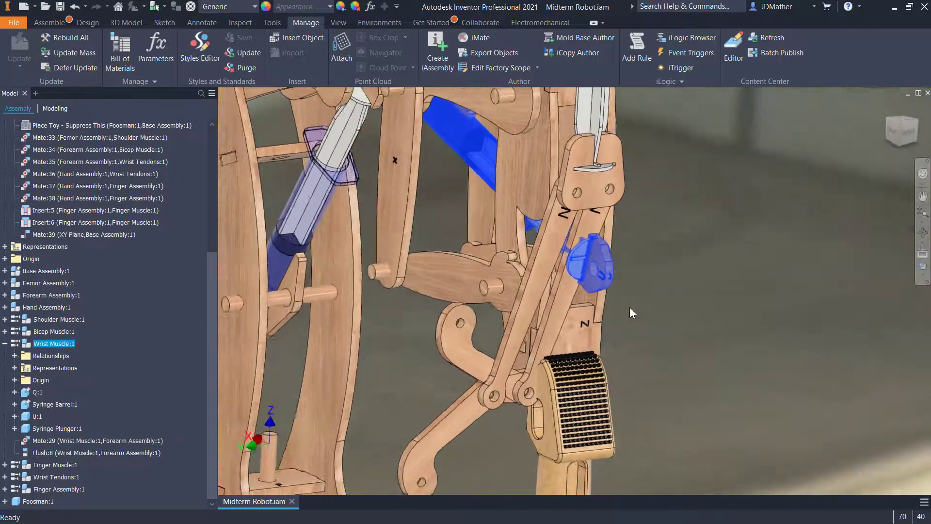
click(689, 292)
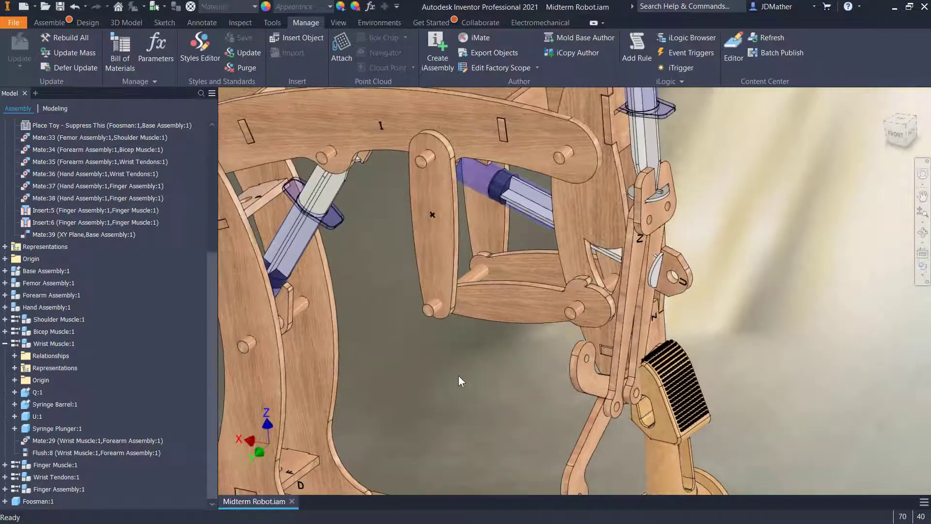
key(c)
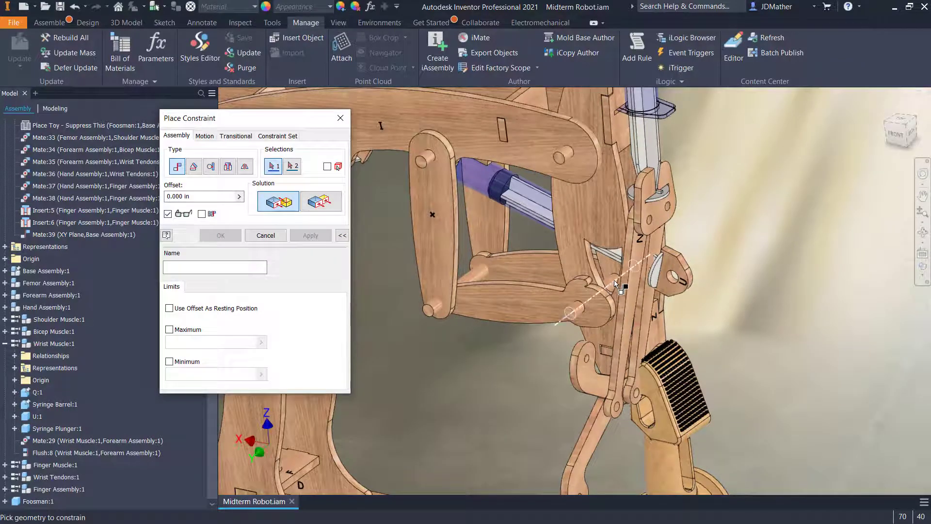
click(666, 280)
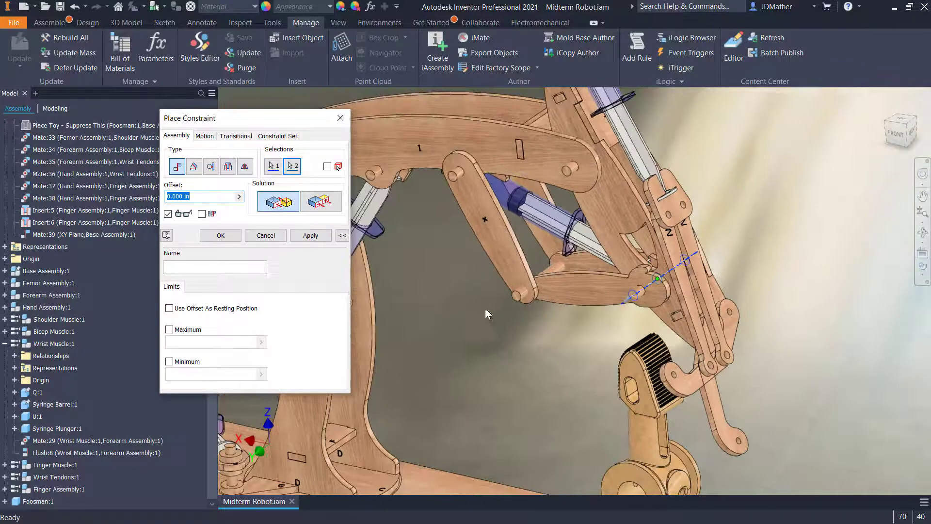
click(227, 236)
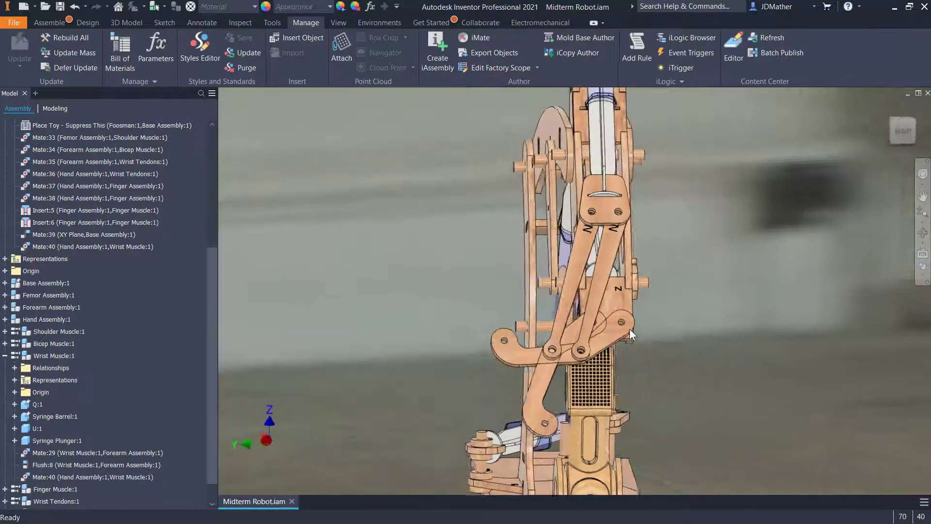
Move the gripper finger in the assembly to test how the linkage follows
drag(630, 328, 535, 385)
click(478, 323)
shift+middle_drag(479, 322, 446, 355)
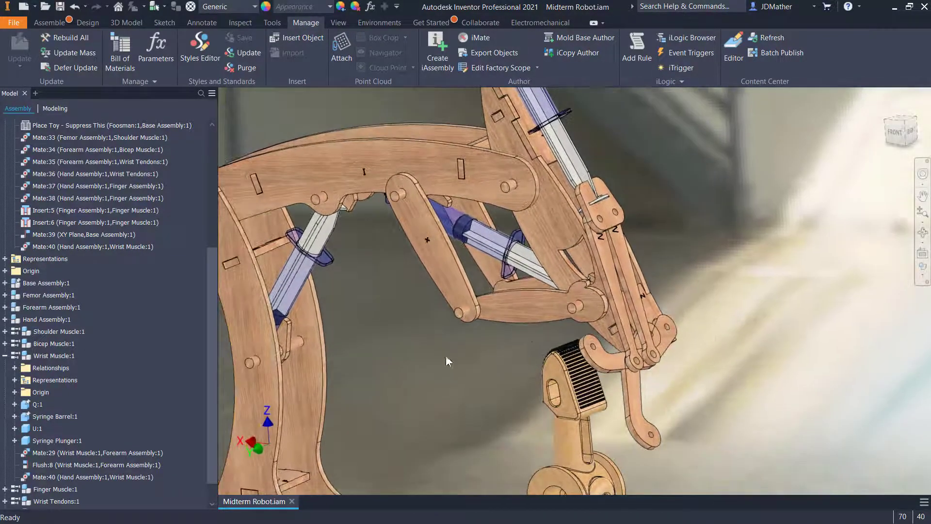
Turn off the Flexible state of the Finger Muscle subassembly and swing the hand so its finger meets the foosman
click(5, 356)
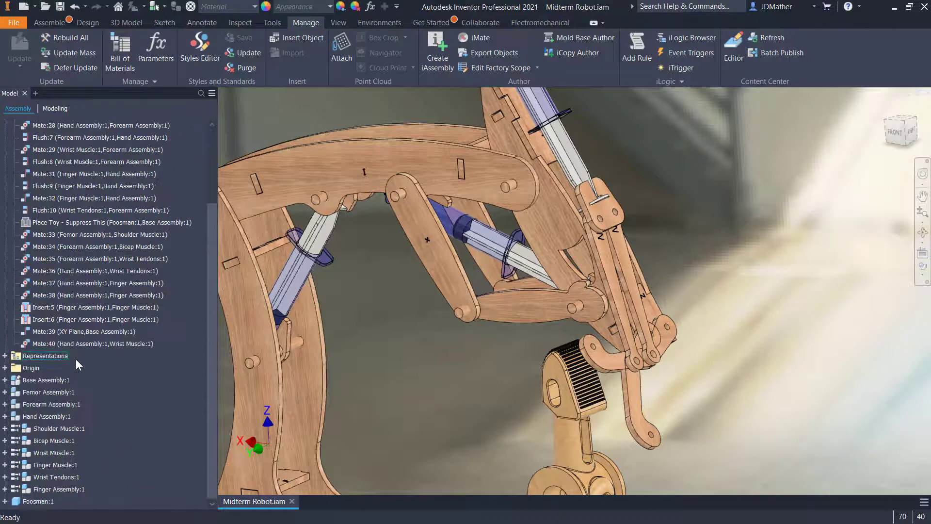
click(54, 465)
right_click(54, 465)
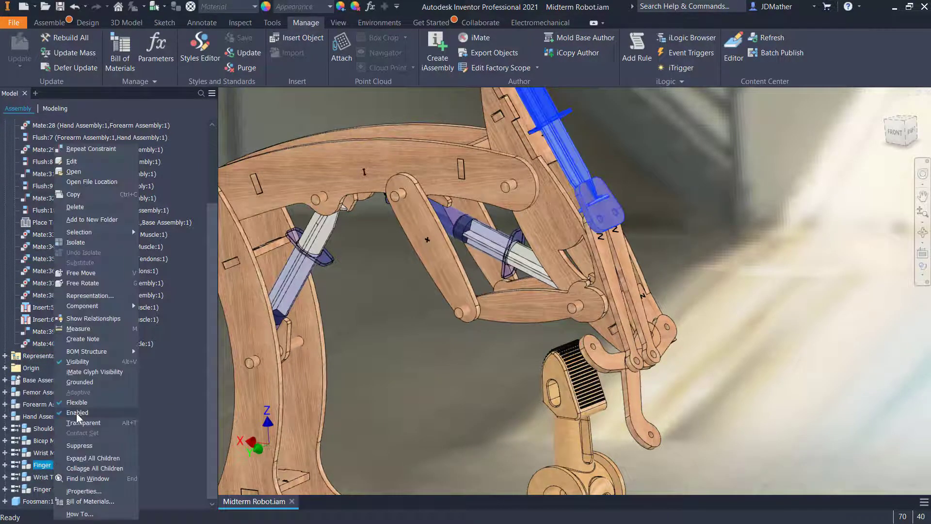
click(77, 403)
drag(630, 390, 505, 415)
Try to switch the Hand Assembly to flexible
right_click(43, 416)
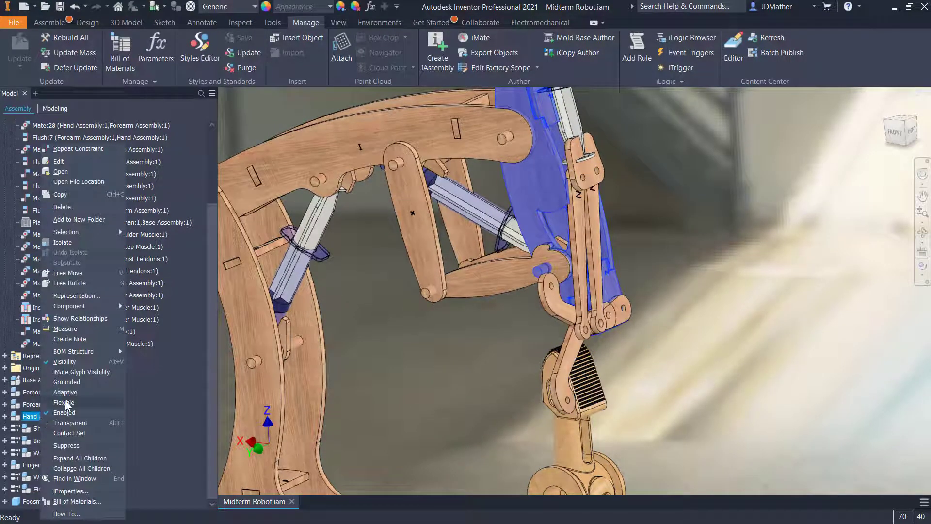
click(66, 402)
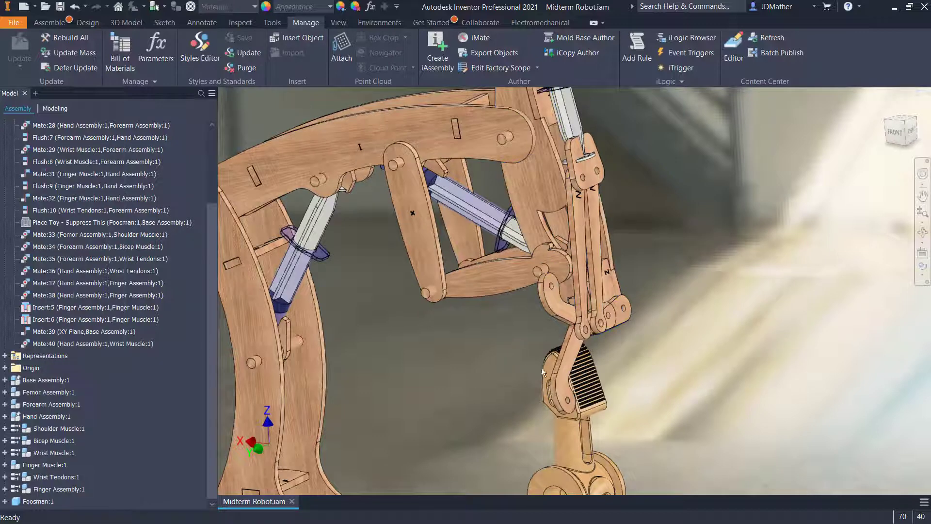
Make the Finger Muscle subassembly flexible and swing the free gripper finger outward to open the hand
click(592, 336)
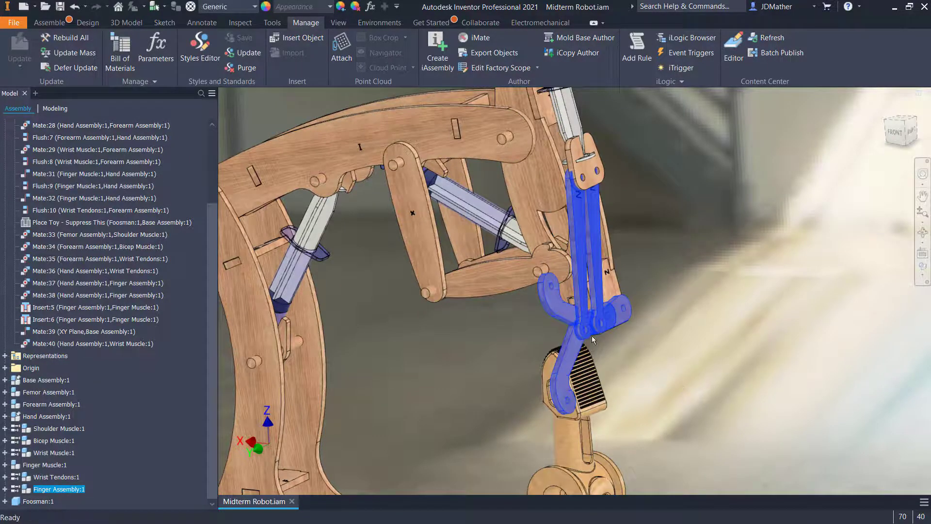
mouse_move(592, 336)
mouse_down()
mouse_move(570, 311)
mouse_move(601, 348)
mouse_up()
click(58, 465)
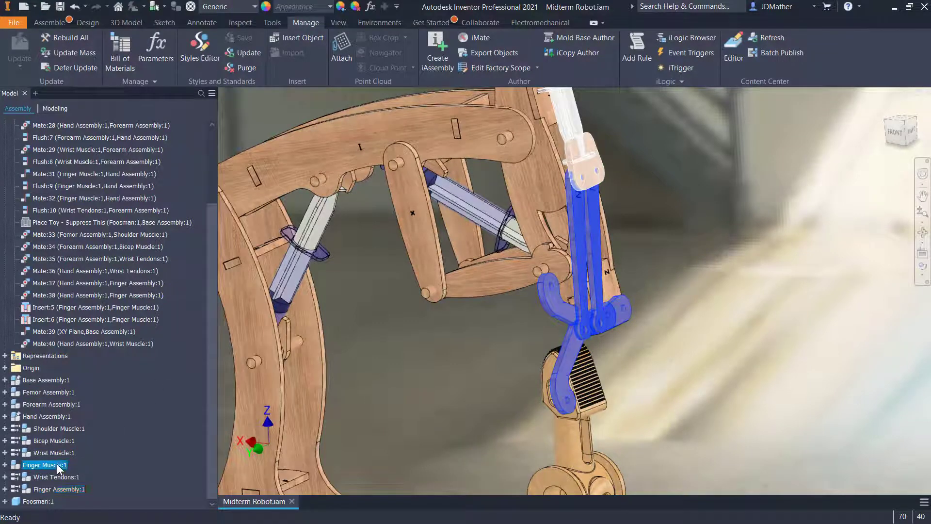
right_click(56, 464)
click(108, 401)
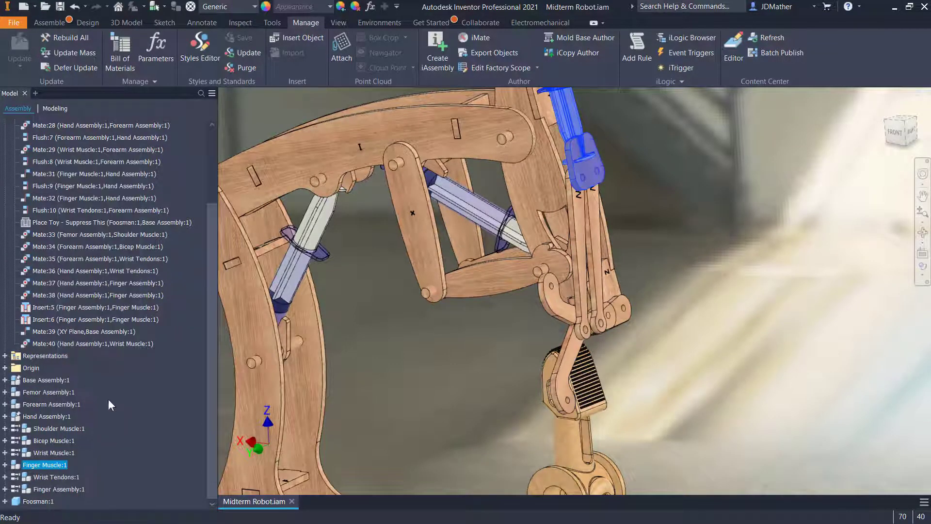
click(418, 394)
drag(578, 335, 690, 309)
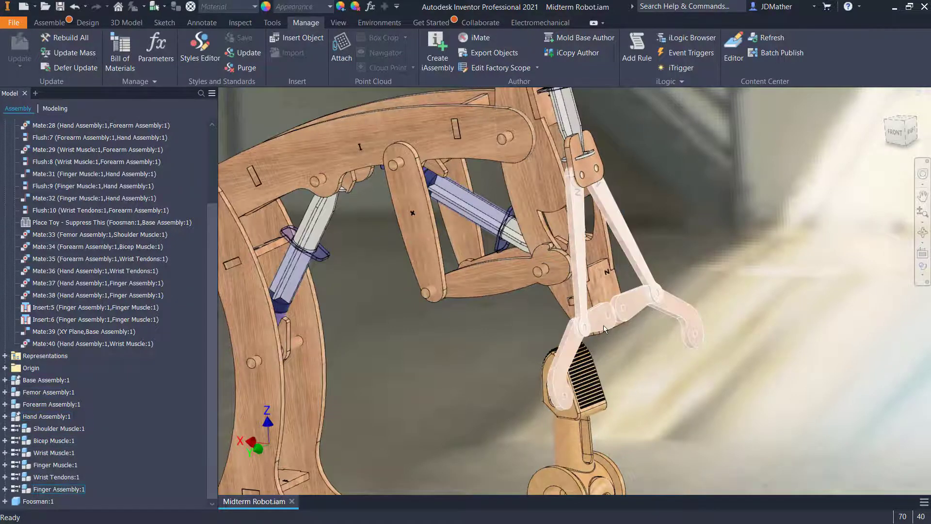
Remove the Hand Assembly's grounding and return to the dynamic simulation environment
right_click(43, 414)
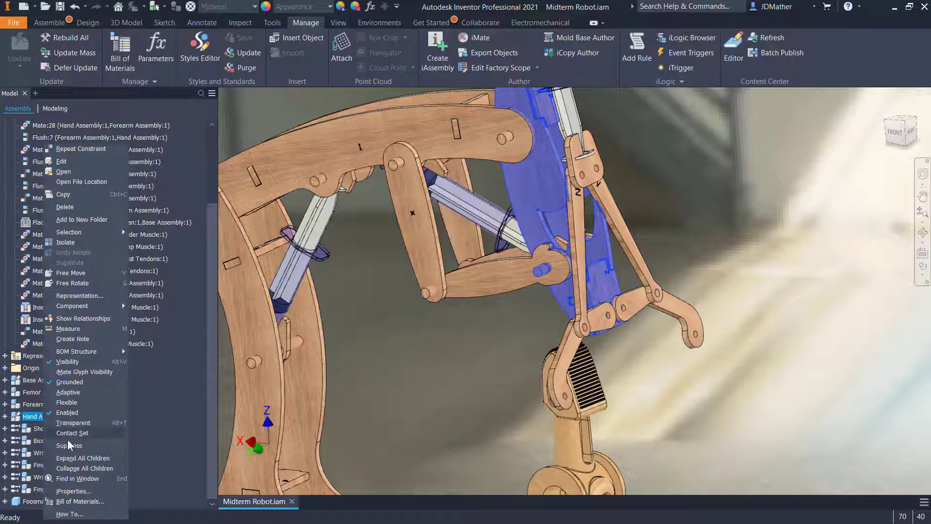
click(70, 383)
click(148, 402)
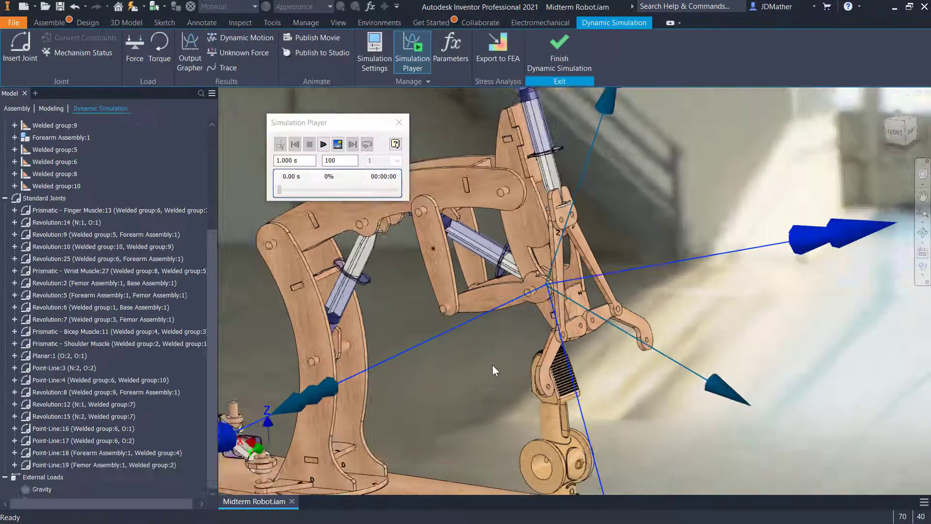
Set the Finger Muscle prismatic joint's initial position to 3.5 in
scroll(494, 373, up, 5)
scroll(497, 372, down, 3)
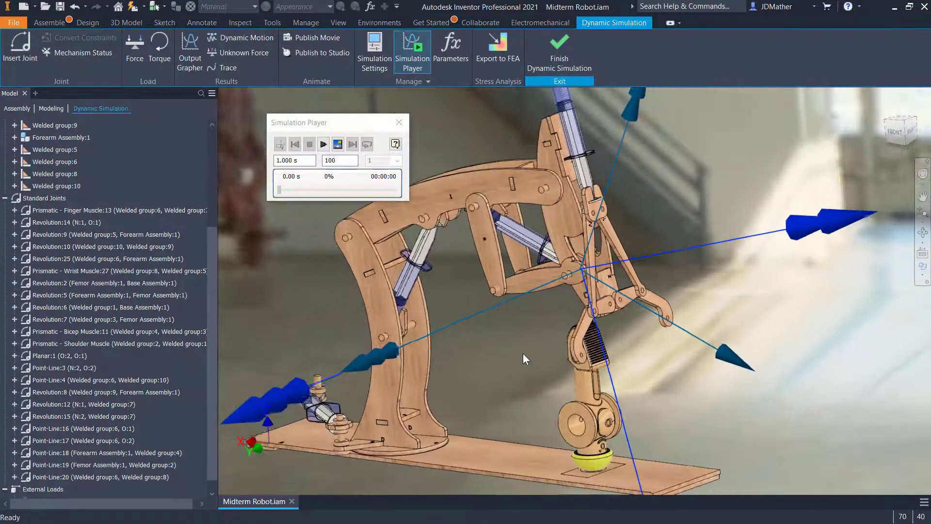
scroll(523, 354, up, 2)
middle_drag(575, 324, 550, 340)
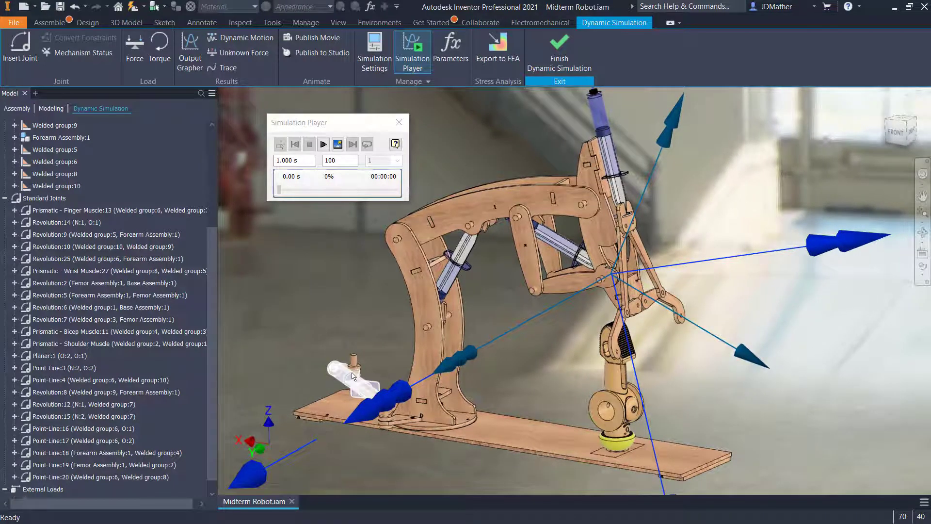
mouse_move(382, 383)
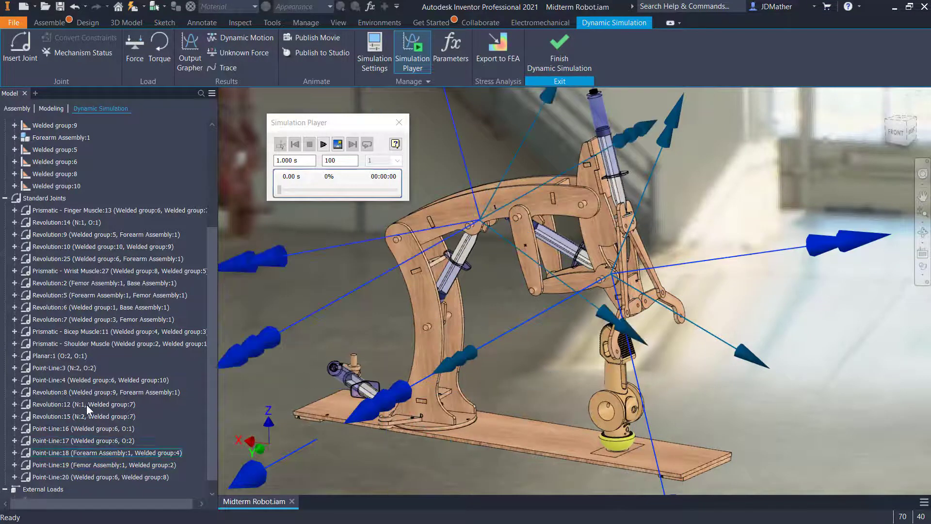
right_click(115, 211)
click(141, 260)
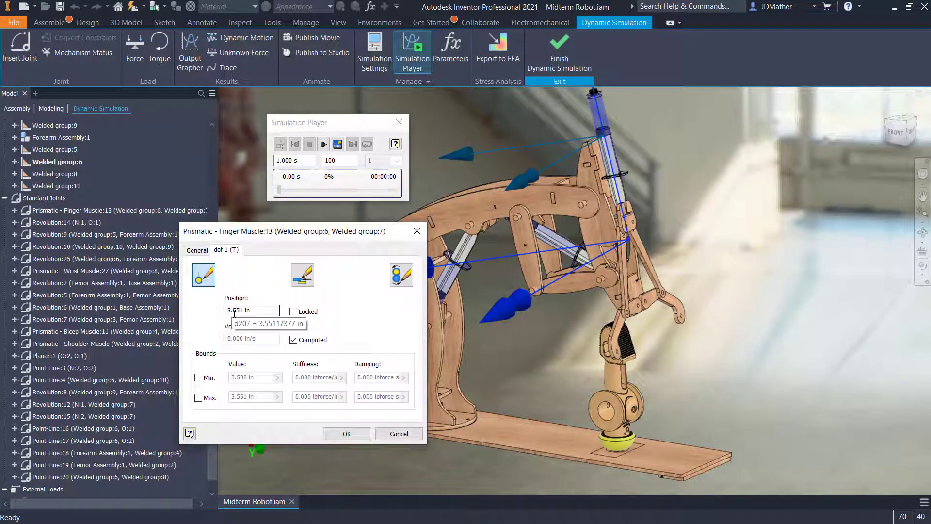
click(265, 310)
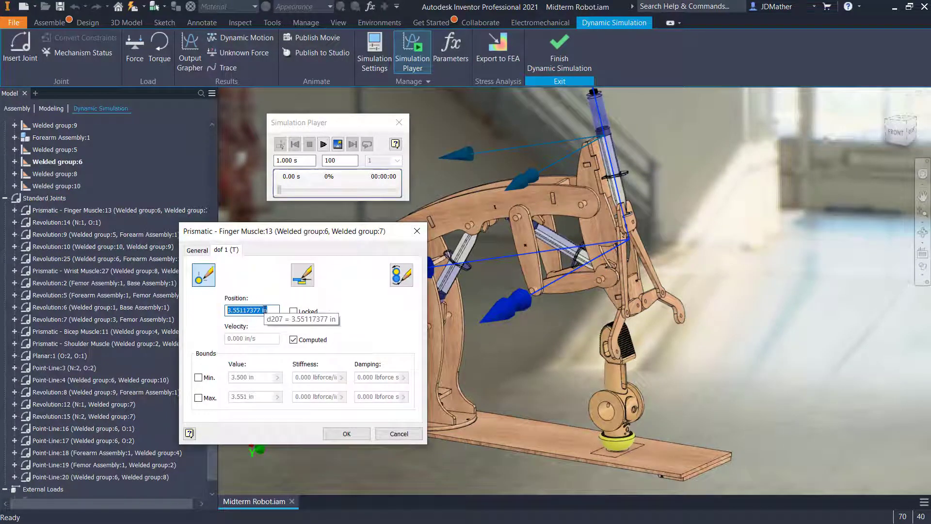
text(3.5)
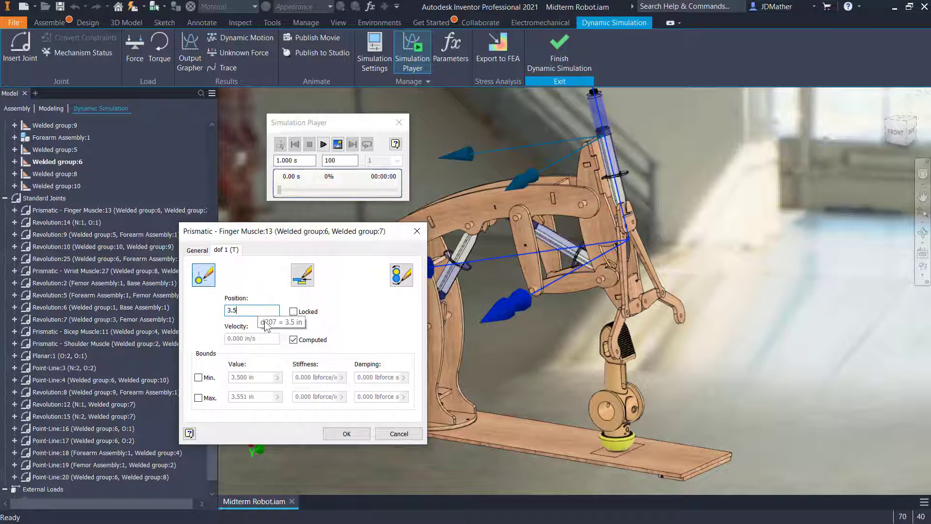
click(340, 433)
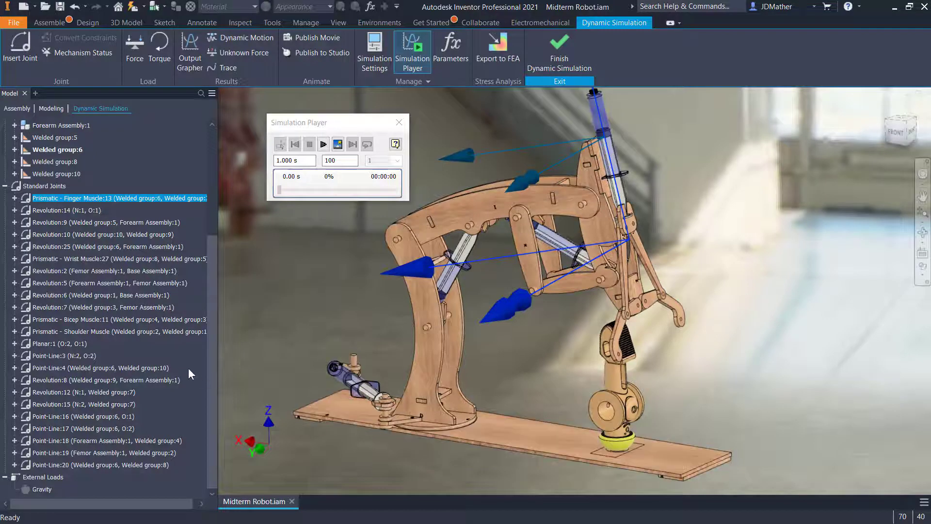
Set the Wrist Muscle prismatic joint's initial position to 4 in
right_click(79, 259)
click(105, 310)
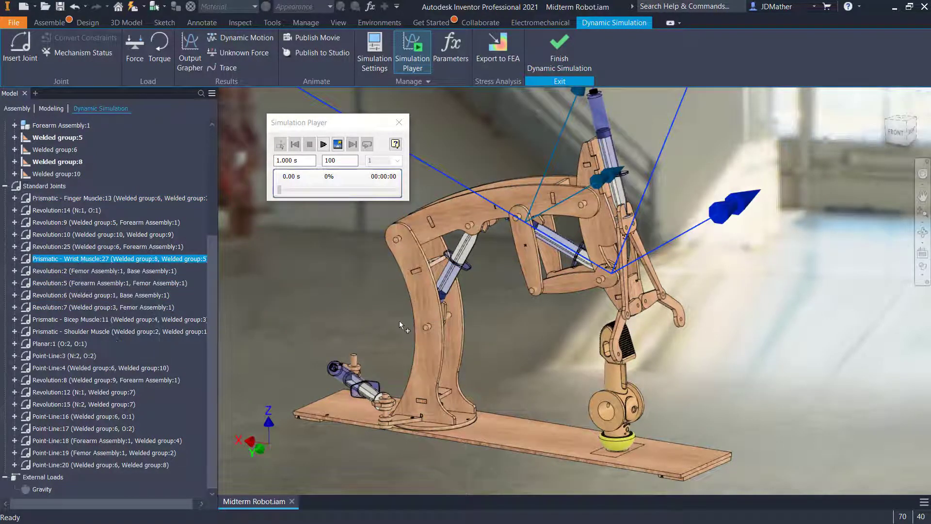
click(250, 311)
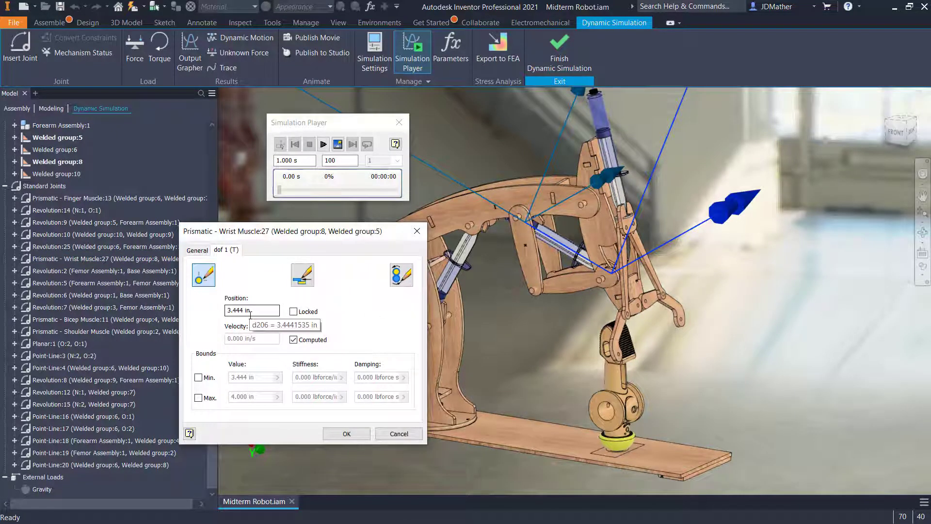
double_click(253, 311)
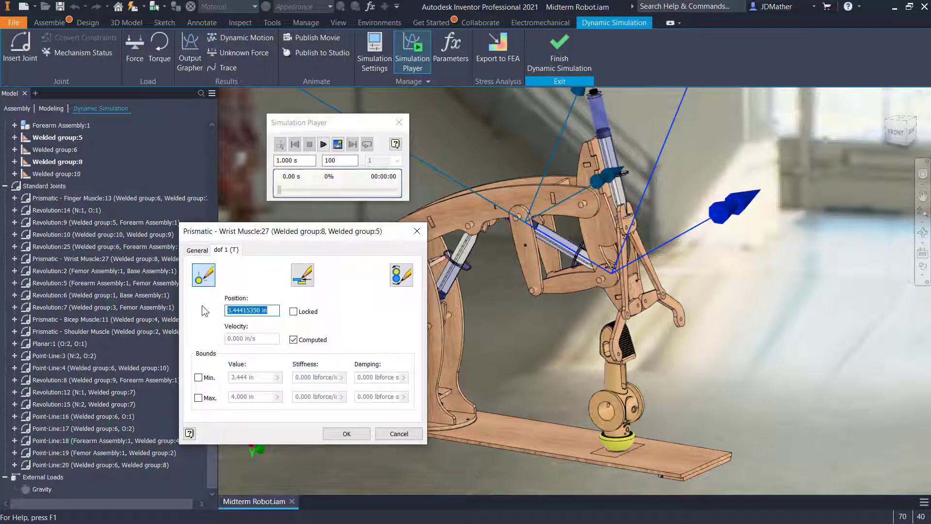
text(4)
key(Return)
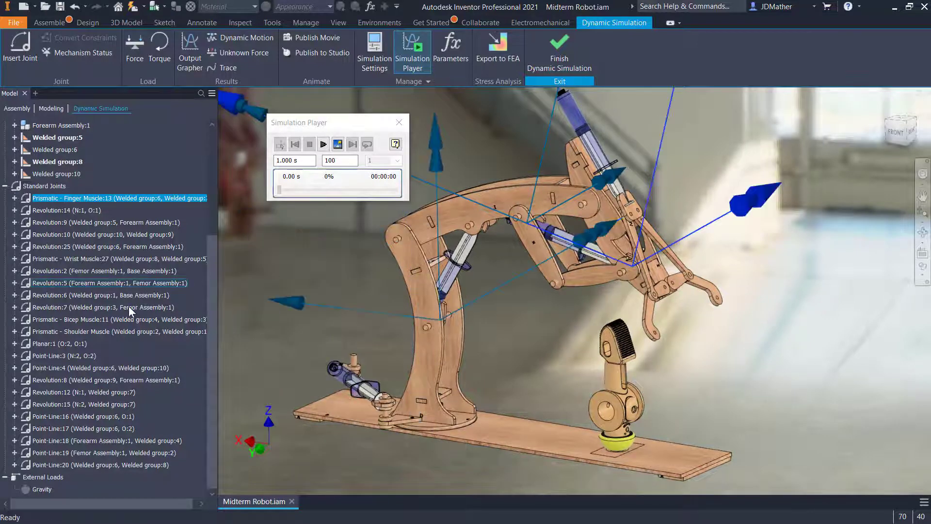
Change the initial position of the Bicep Muscle prismatic joint
click(84, 320)
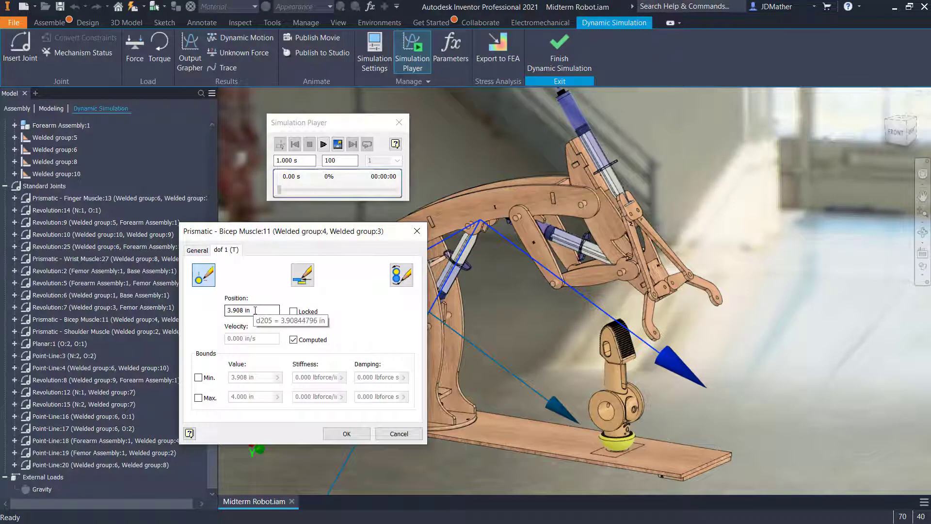
click(256, 310)
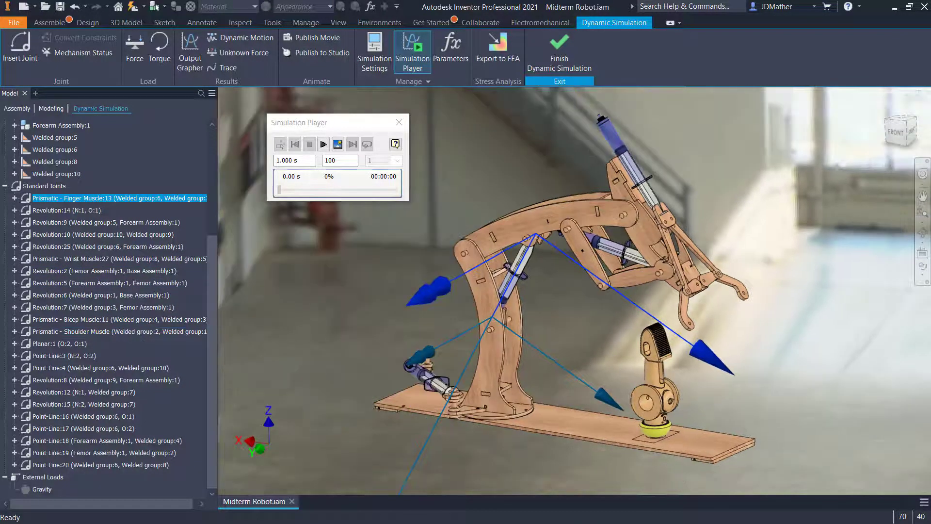
right_click(72, 331)
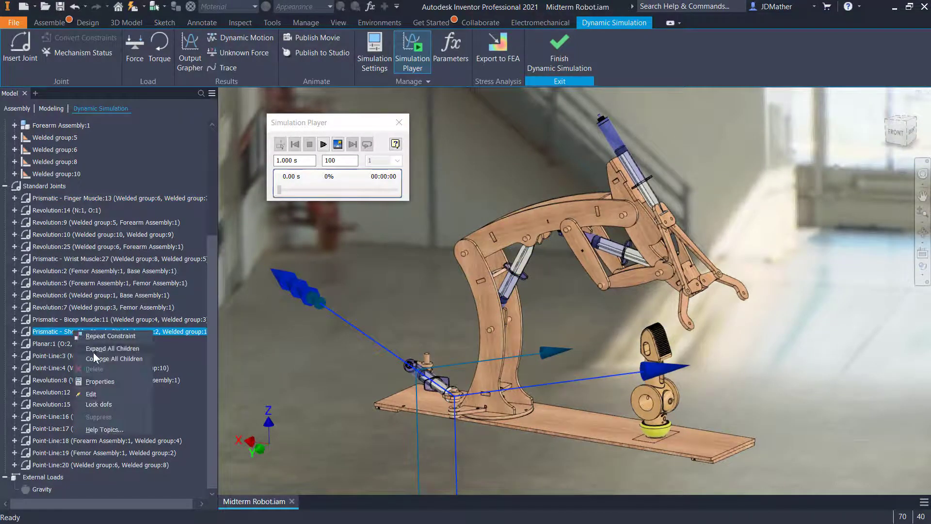
click(95, 382)
click(252, 310)
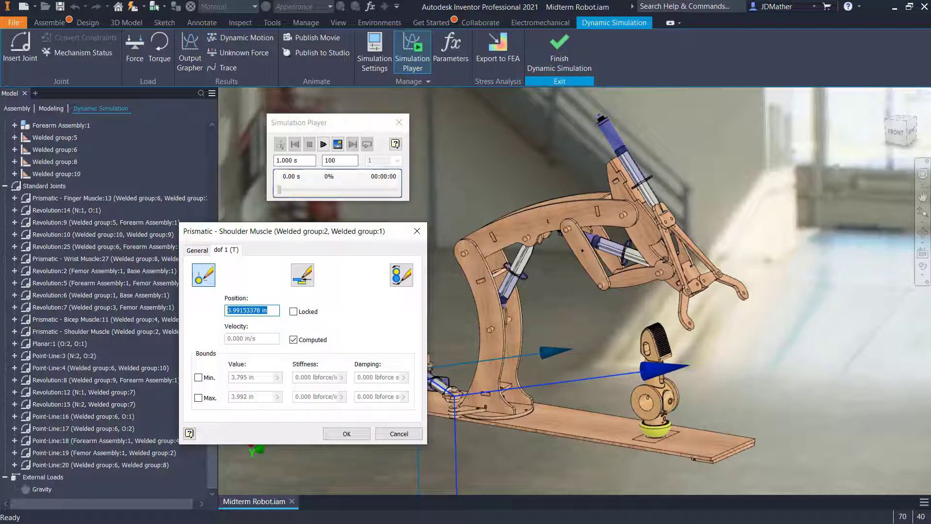
text(3)
key(Tab)
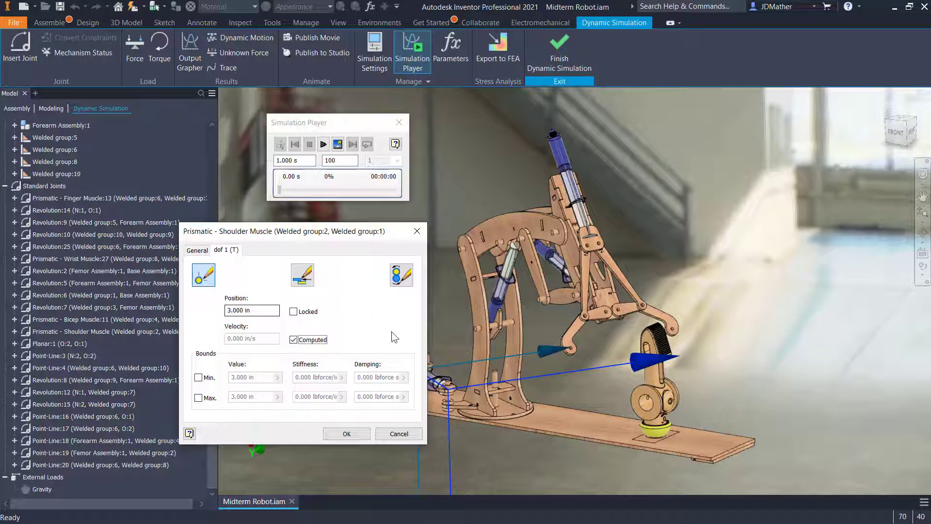
scroll(475, 392, down, 5)
scroll(473, 392, up, 5)
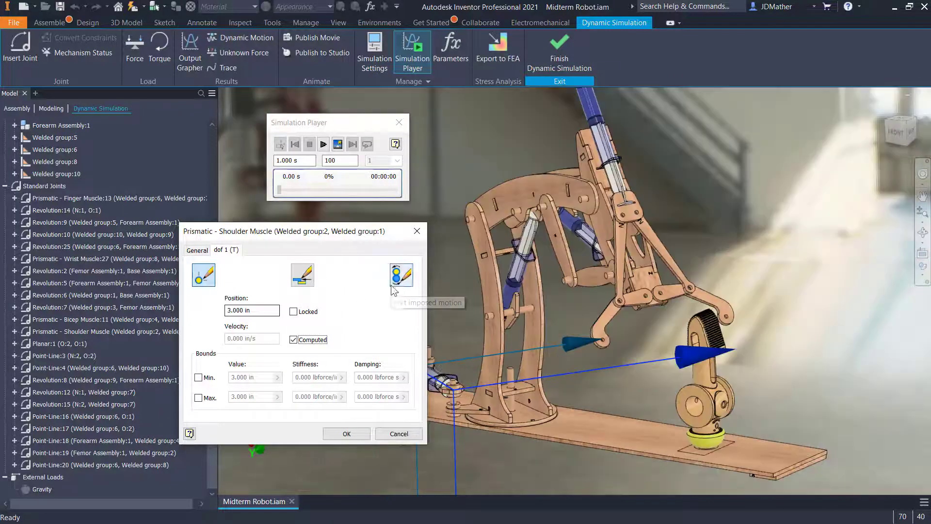
click(401, 275)
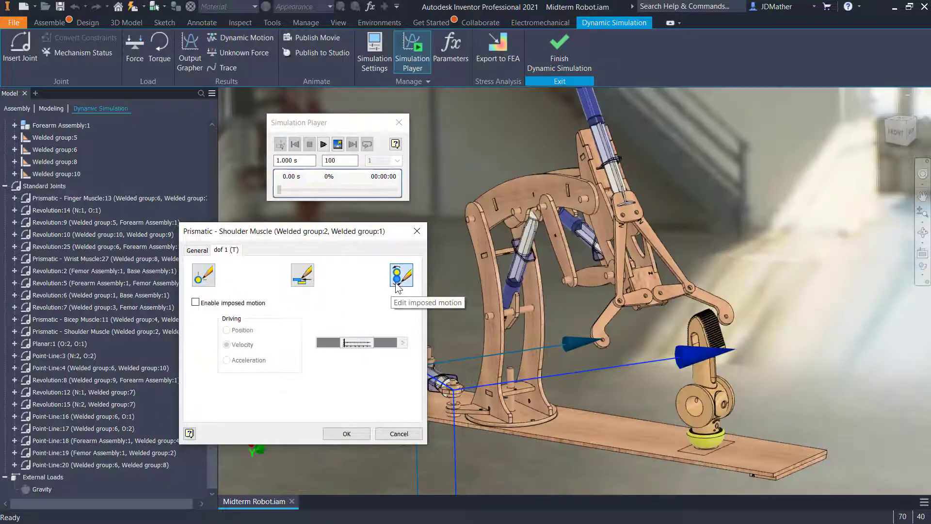
click(195, 302)
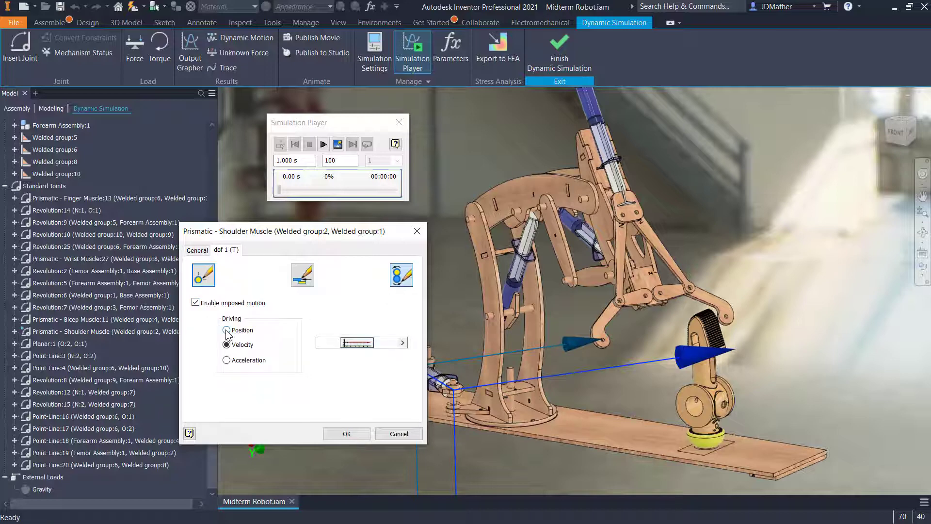
click(226, 331)
click(351, 342)
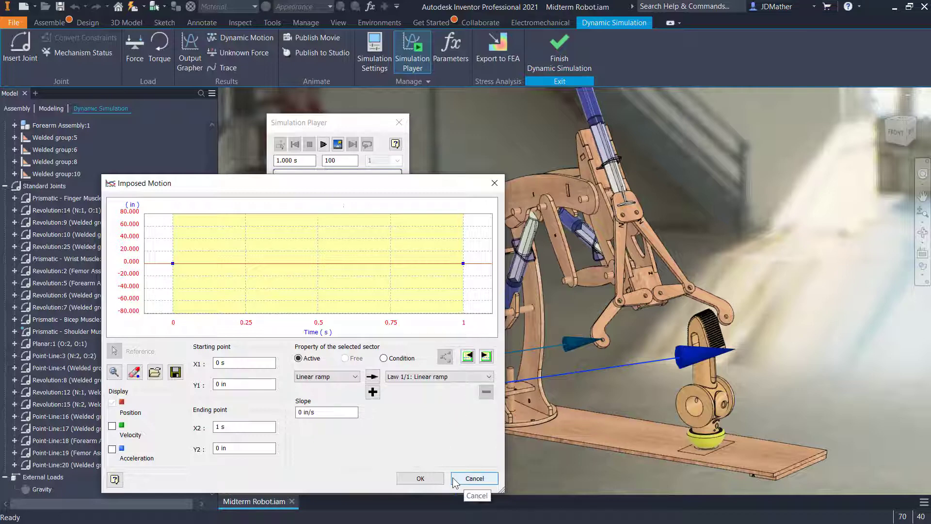
click(473, 478)
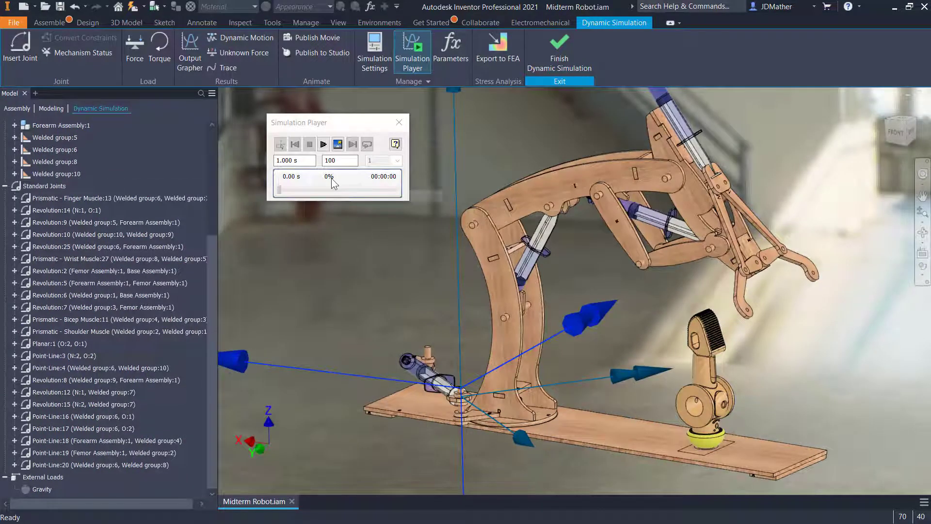
Set the simulation's final time to 5 s
click(301, 160)
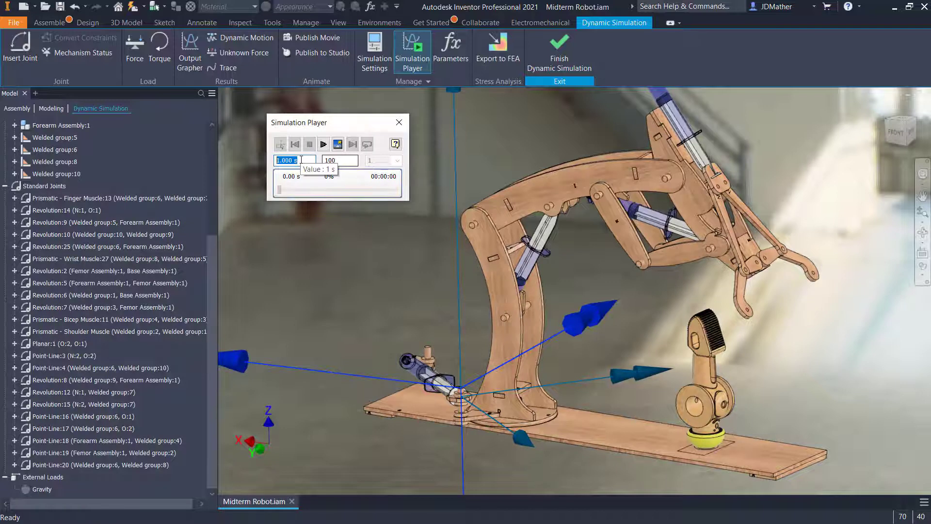
text(5)
key(Return)
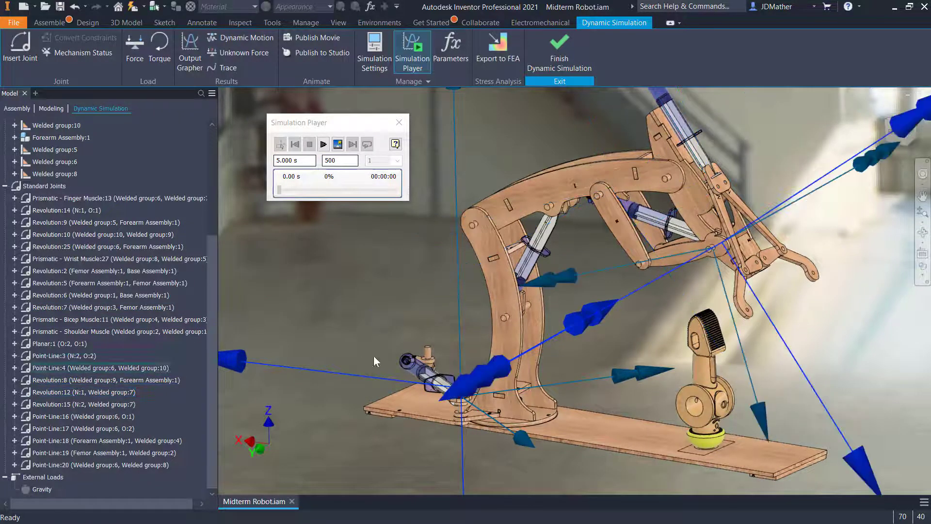
Set the Shoulder Muscle prismatic joint's initial position to 3 in
right_click(86, 331)
click(111, 381)
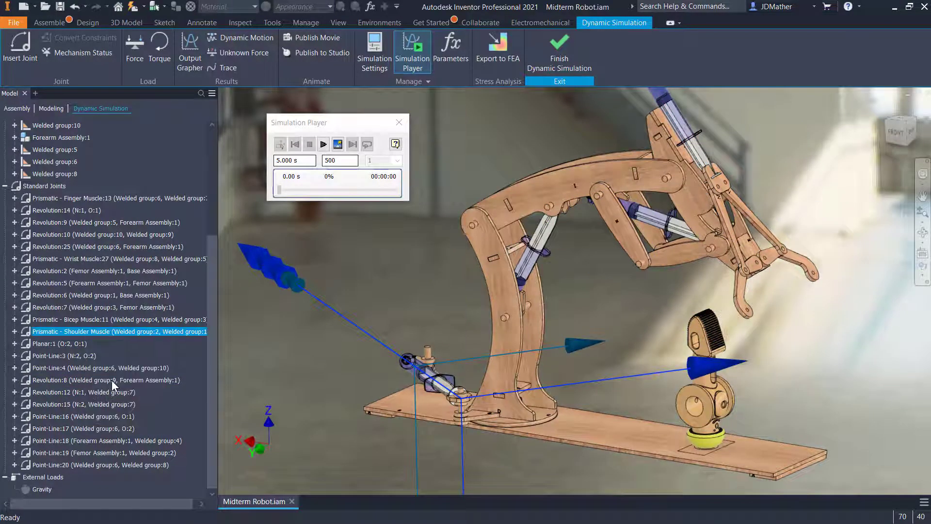
click(203, 275)
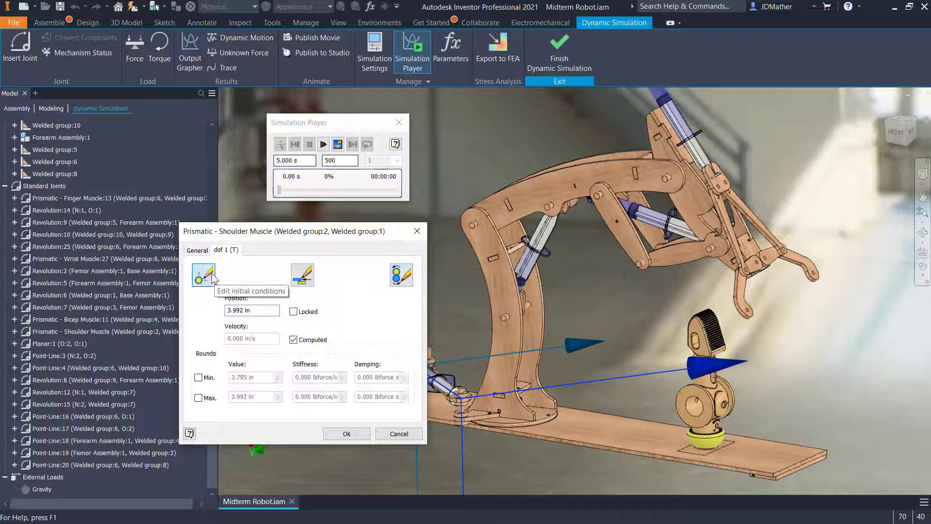
click(264, 311)
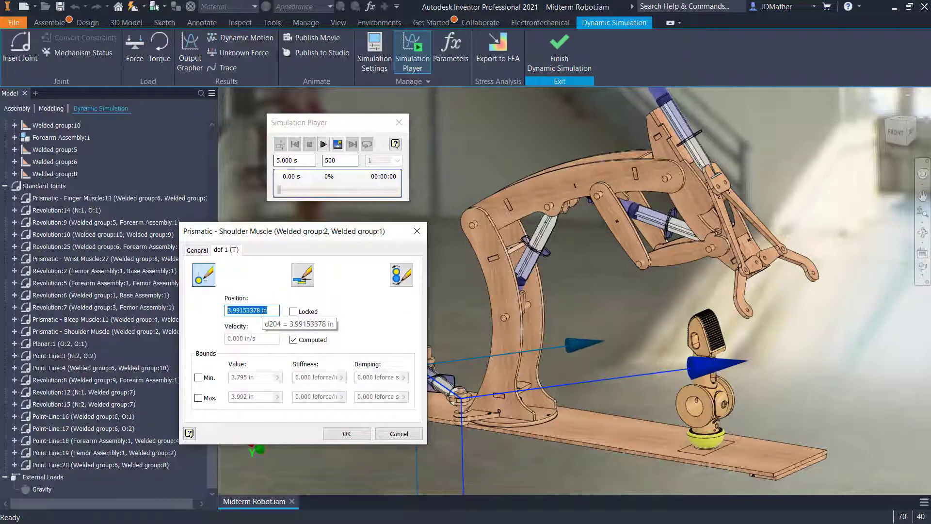
text(3)
click(335, 435)
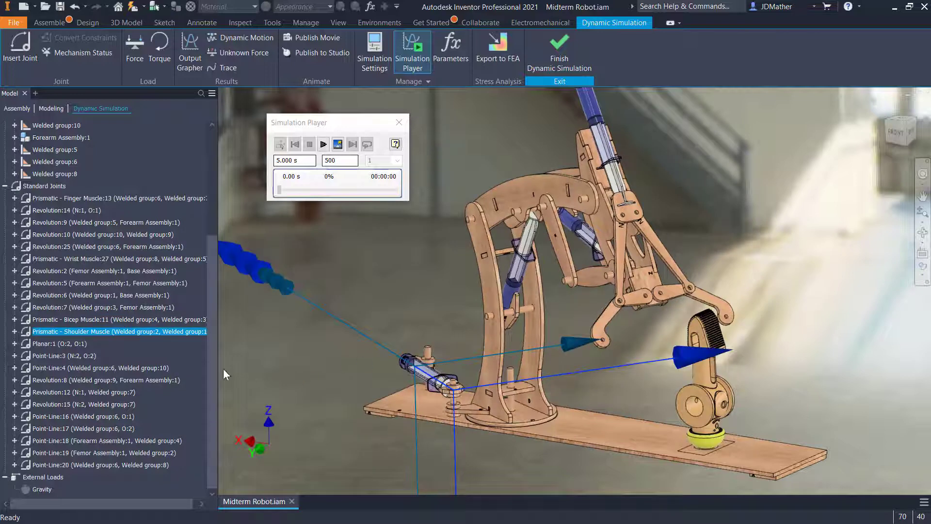
Save the robot assembly together with all of its updated dependent files
right_click(90, 331)
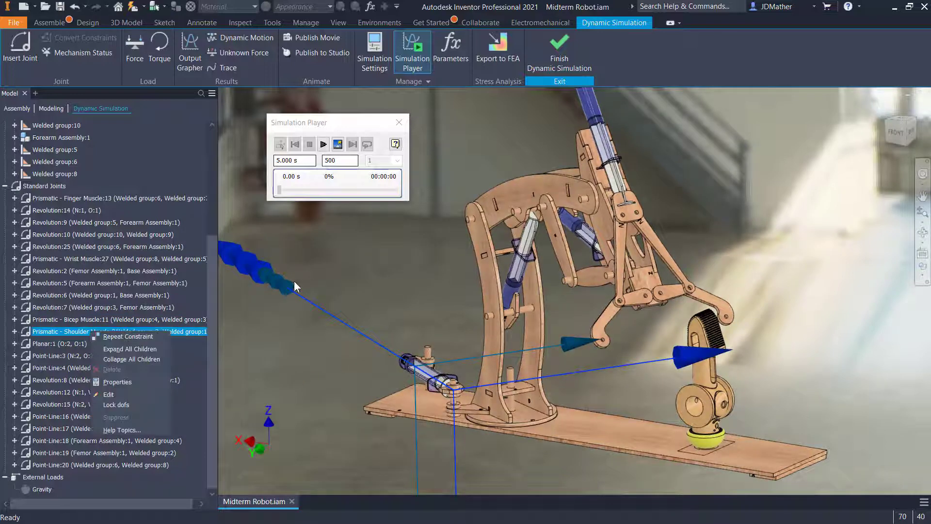
click(309, 259)
click(58, 7)
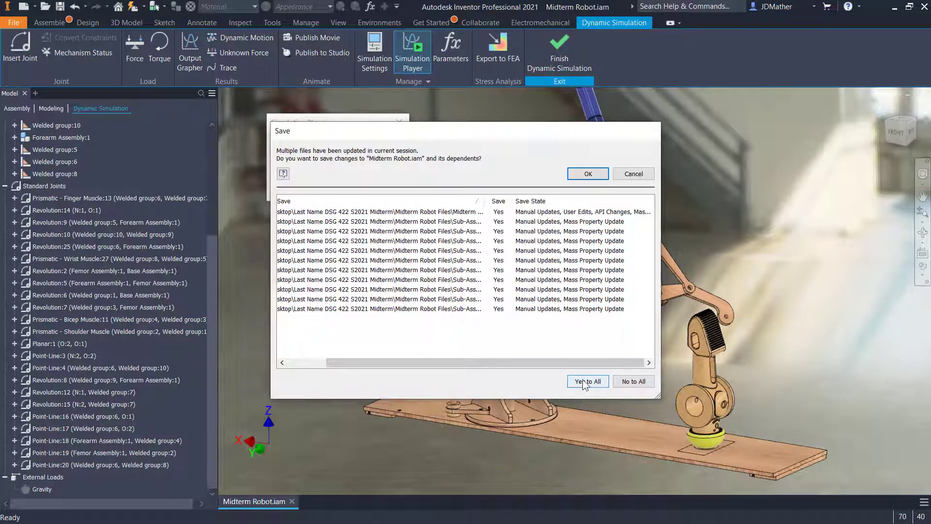
click(585, 383)
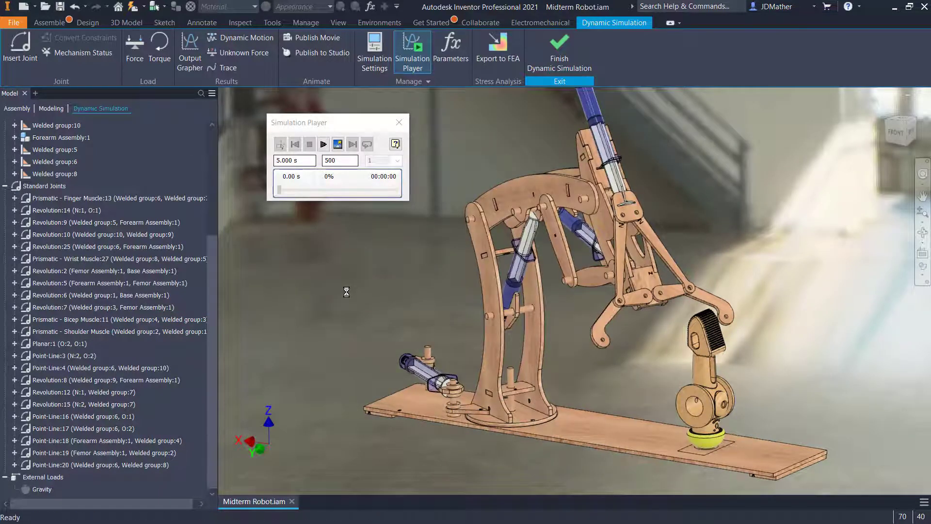
Enable imposed motion on the Shoulder Muscle prismatic joint, driven by position, and open its motion graph for editing
right_click(86, 331)
click(112, 380)
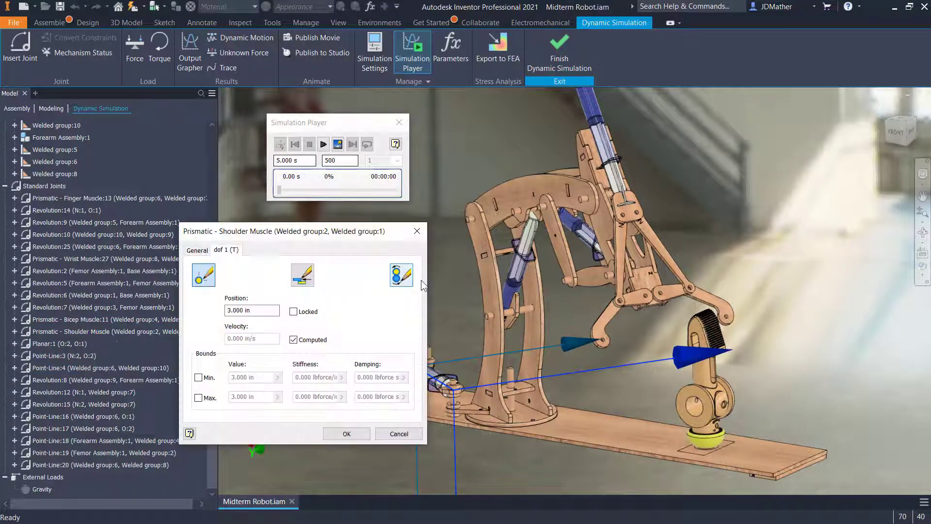
click(403, 281)
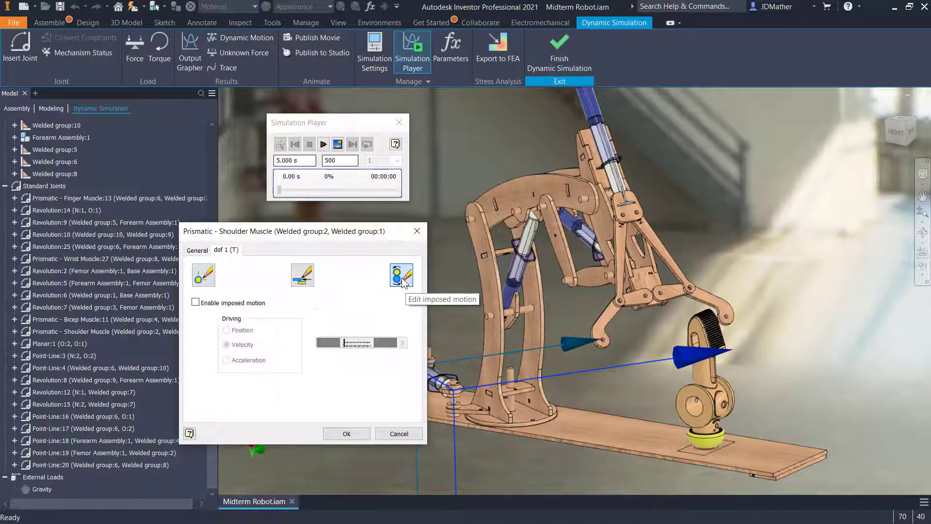
click(196, 302)
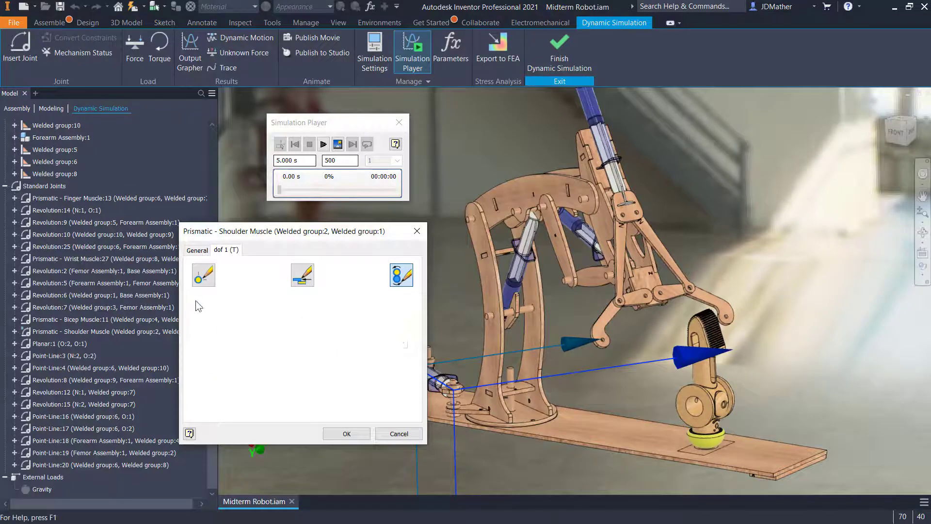
click(227, 330)
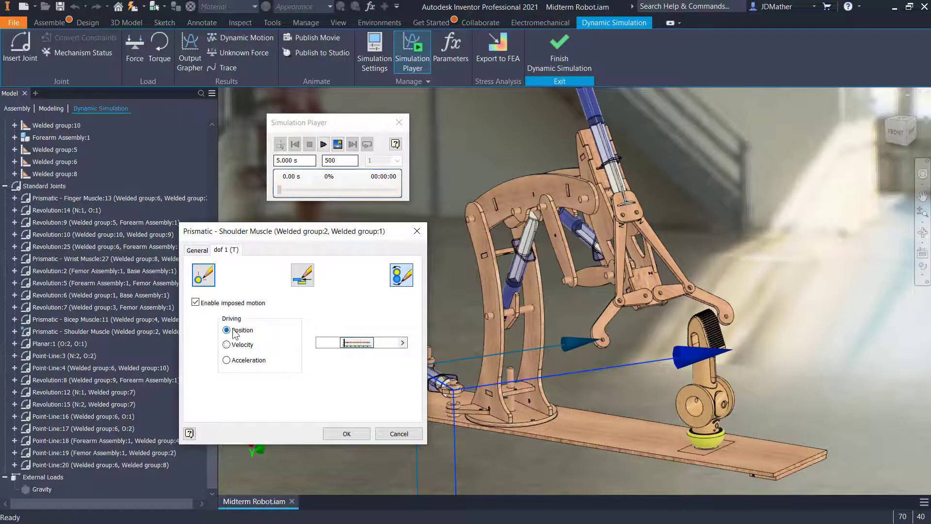
click(350, 341)
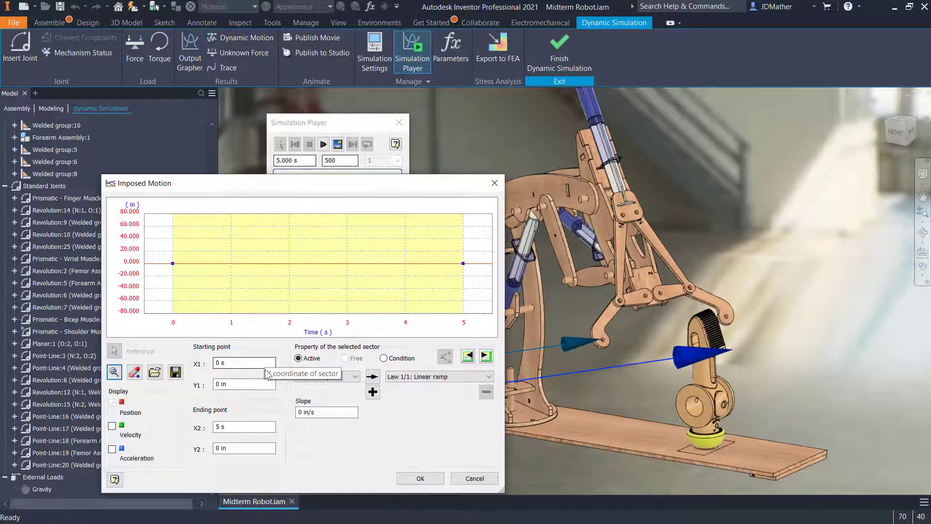
Start the Shoulder Muscle motion at the joint's initial position and add curve points at about 1 s and 4 s
right_click(246, 386)
click(283, 472)
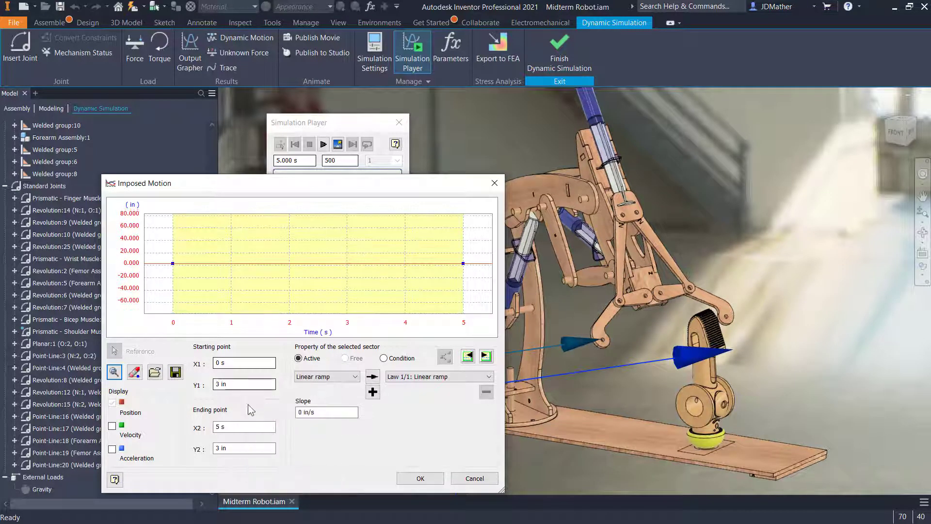
right_click(232, 263)
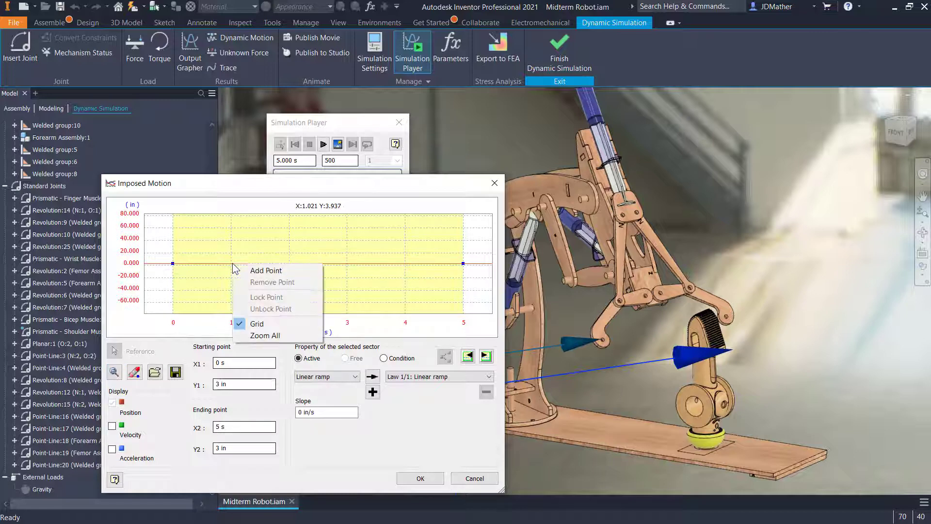
click(262, 268)
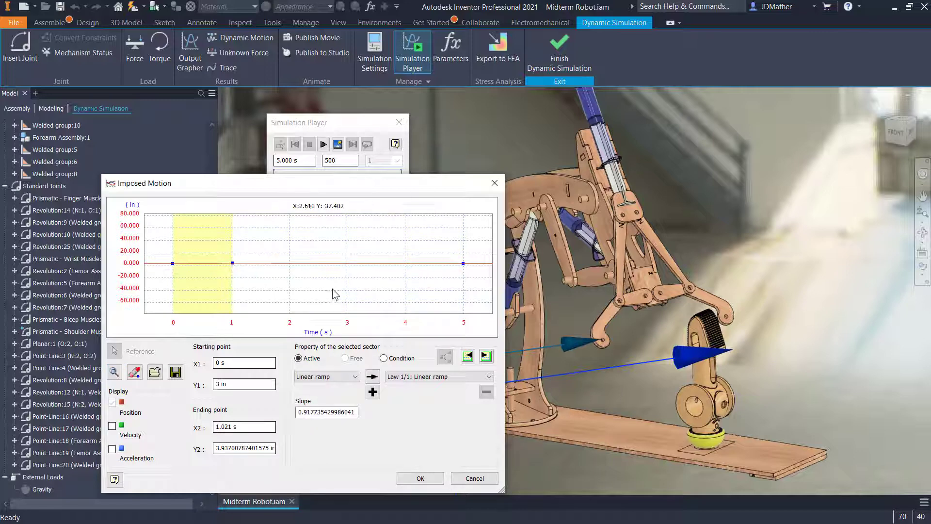
right_click(406, 264)
click(417, 271)
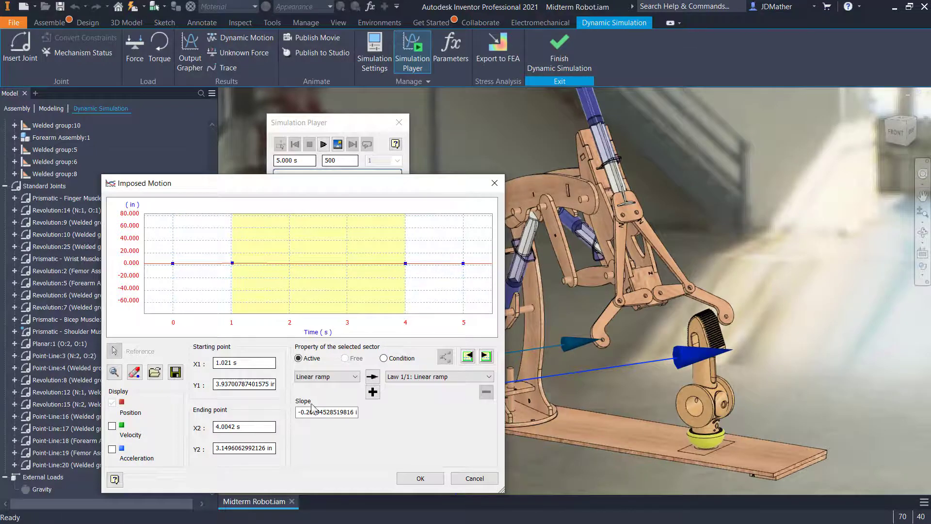
Set the first sector's ending point to 1 s at the joint's initial position
click(468, 357)
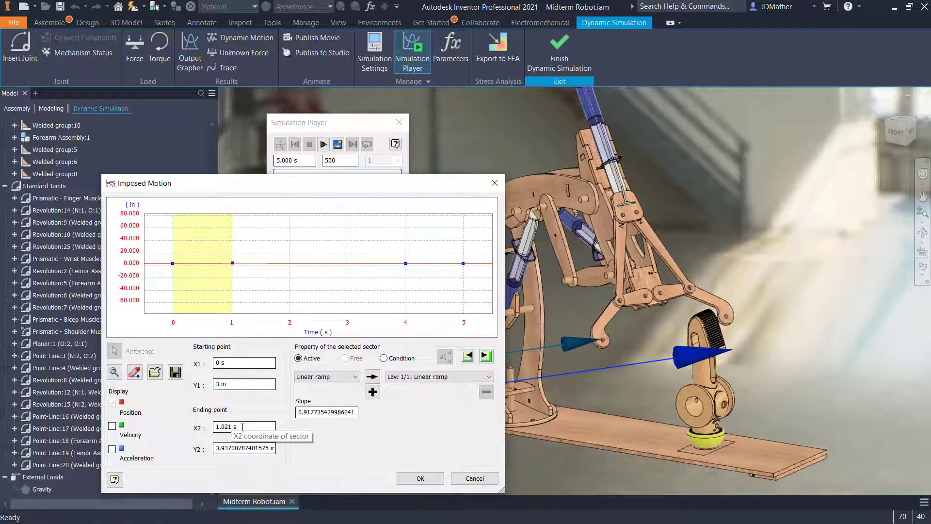
drag(242, 427, 213, 427)
text(1)
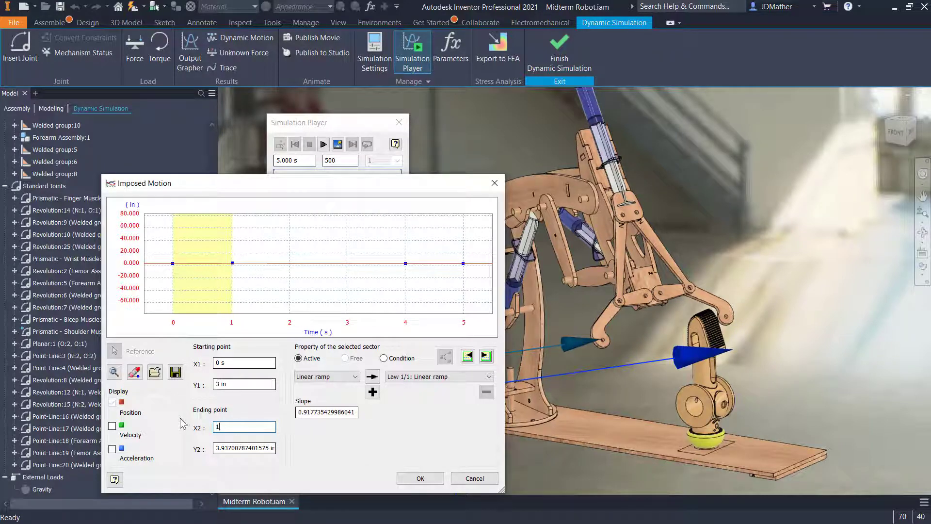
key(Tab)
right_click(230, 449)
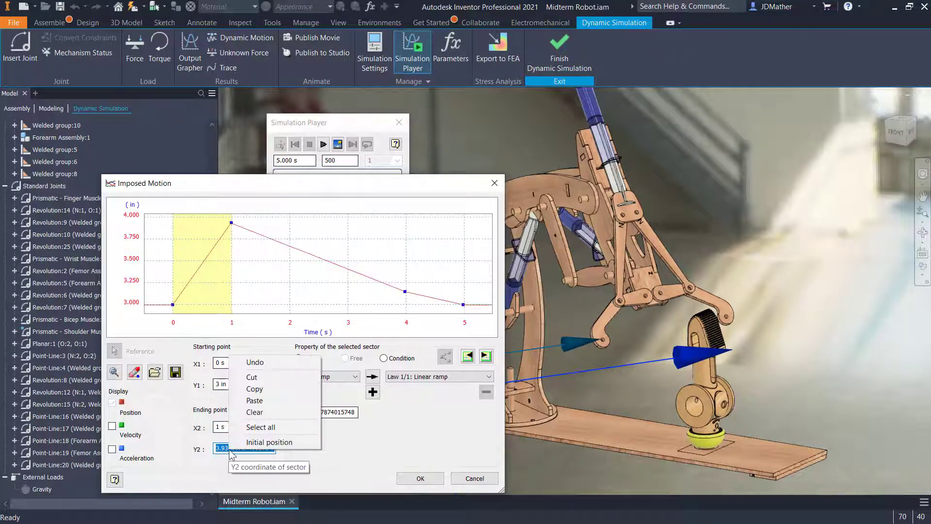
click(259, 441)
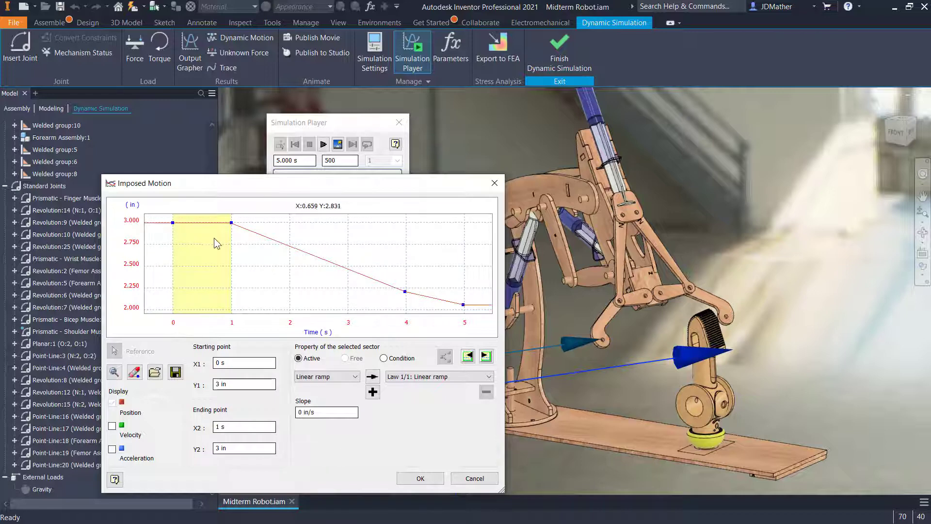
Set the second sector's ending point to 4 s and 3.795 in
click(485, 356)
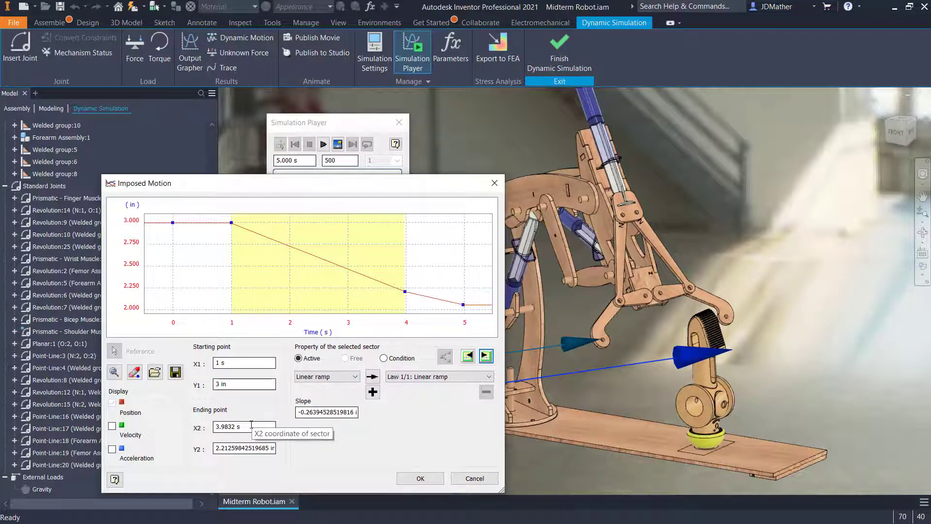
drag(251, 425, 153, 413)
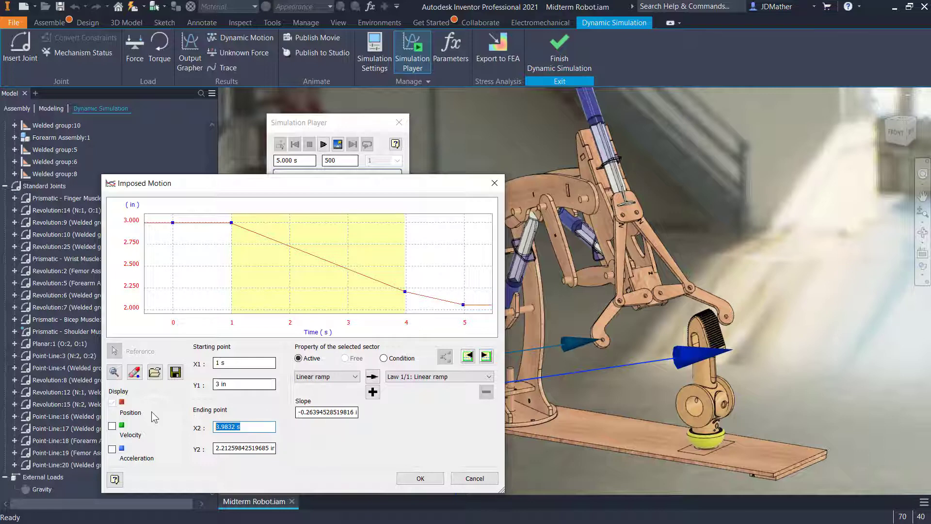
text(4)
click(238, 447)
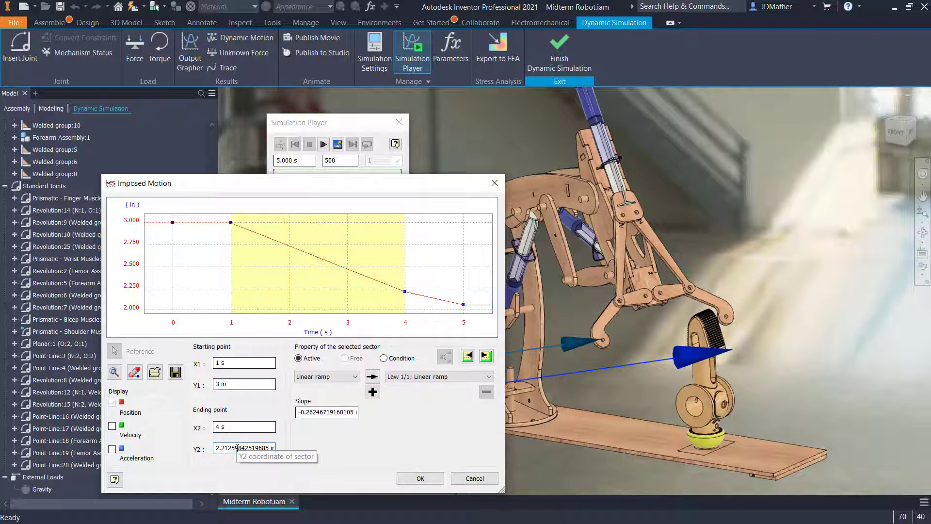
drag(217, 448, 289, 463)
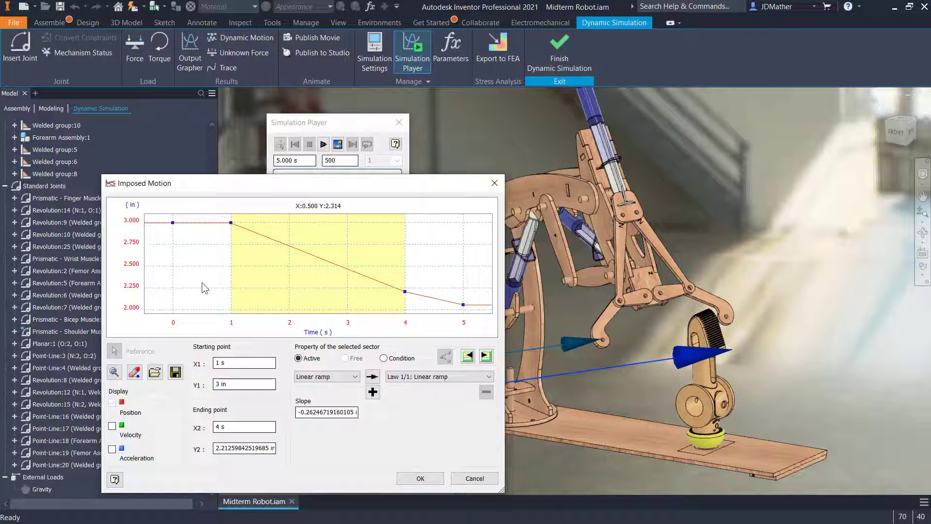
triple_click(246, 449)
text(3.795)
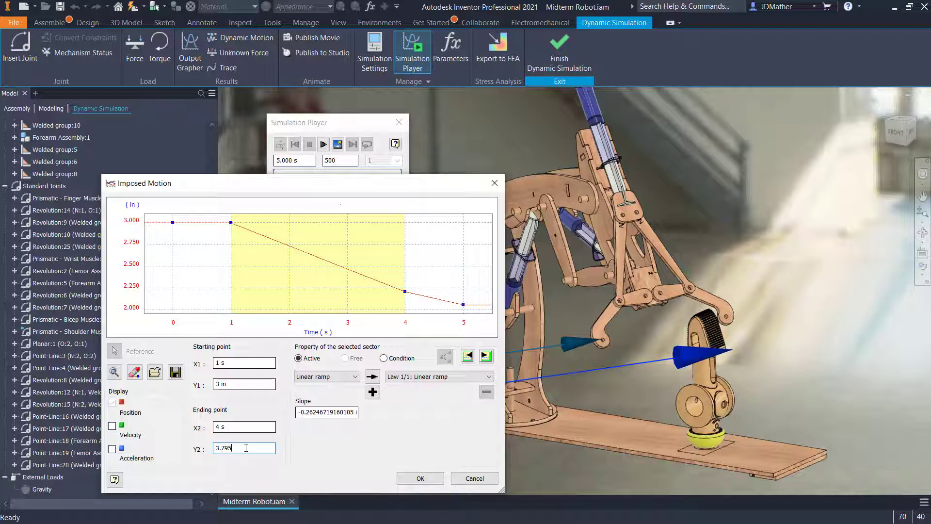
key(Tab)
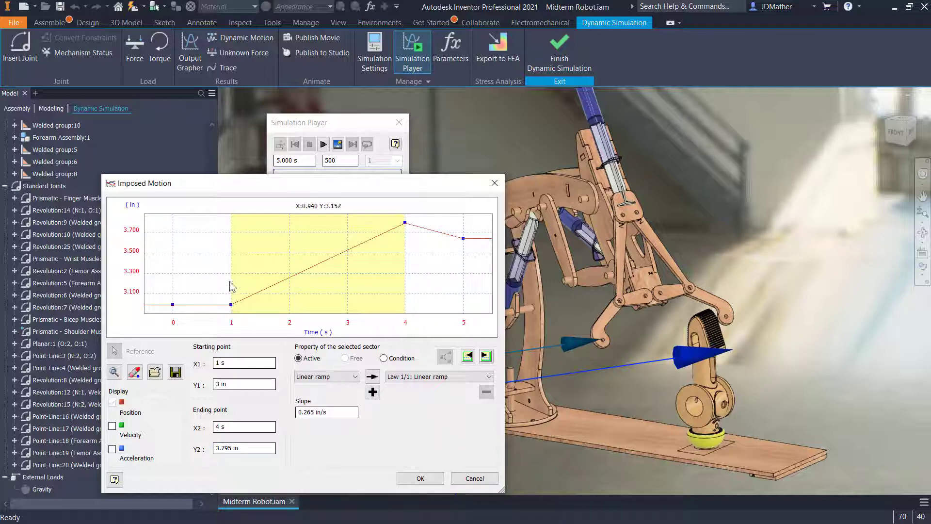
Change the first sector's ending position to 3.795 in
click(467, 356)
click(235, 449)
text(3.)
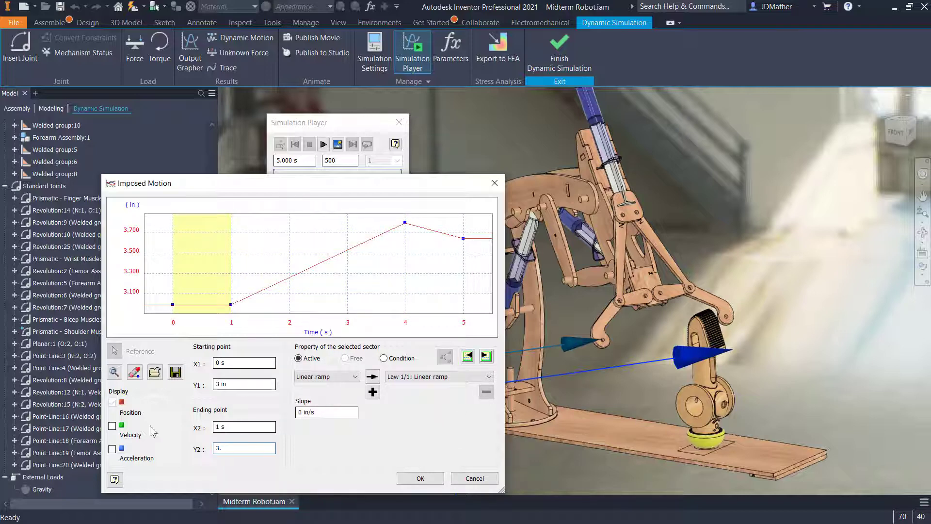
text(795)
key(Tab)
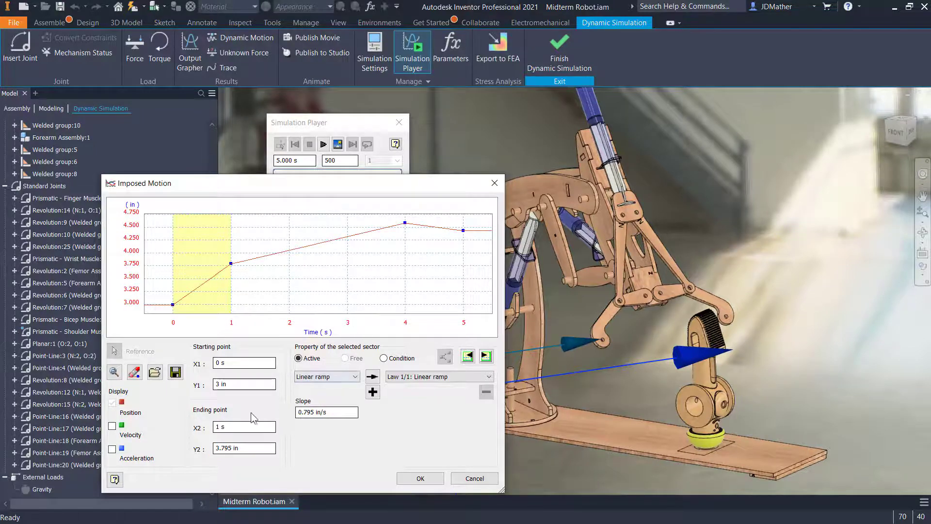
Copy the first sector's 3.795 in ending position to the second sector's ending position
drag(247, 449, 156, 437)
key(ctrl+c)
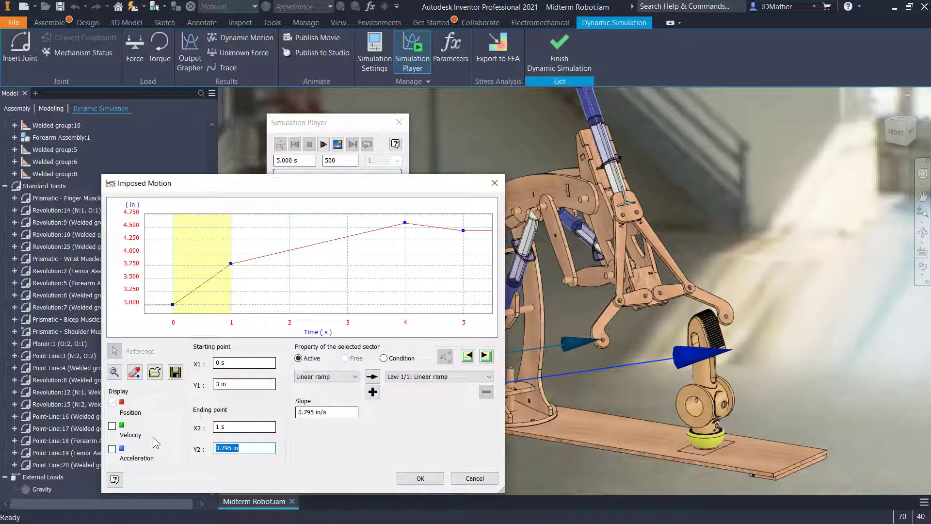
click(486, 356)
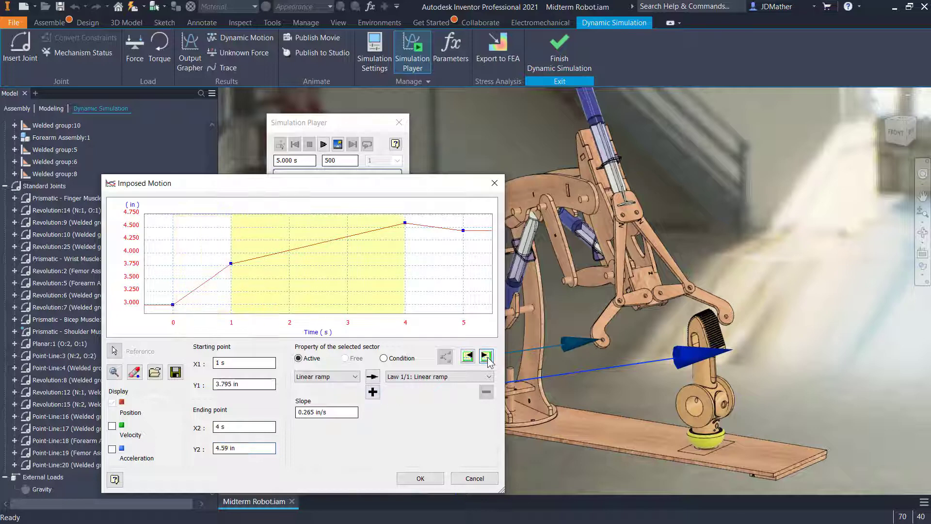
drag(262, 448, 144, 439)
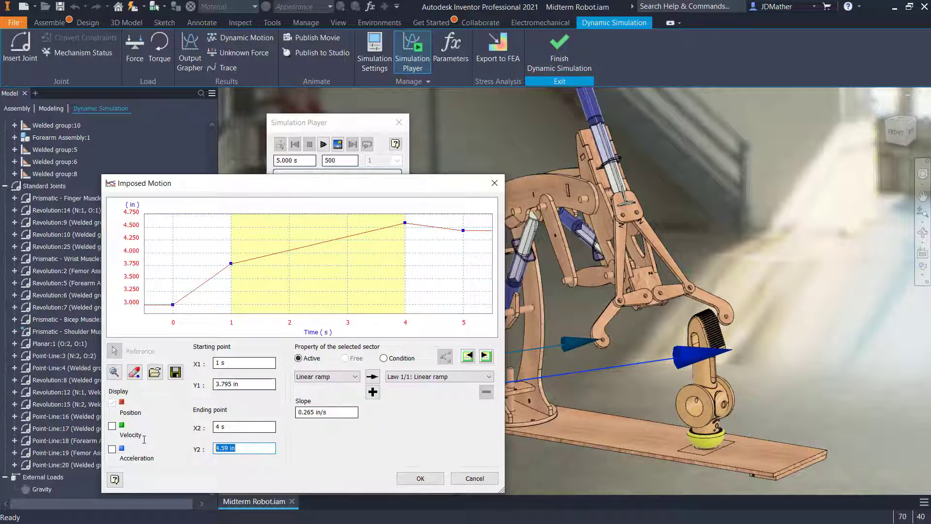
key(ctrl+v)
key(Return)
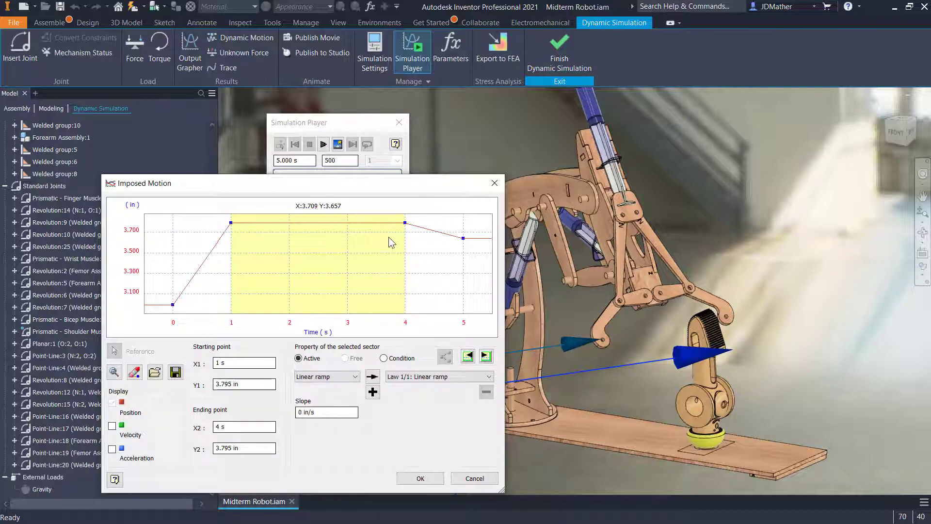
Set the last sector's ending point to 5 s at the joint's initial position
click(486, 357)
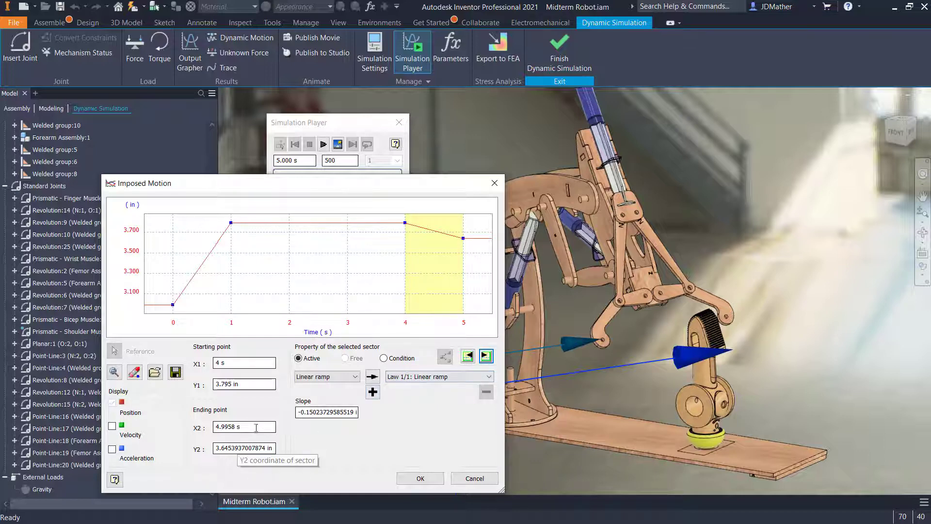
drag(256, 428, 181, 421)
text(5)
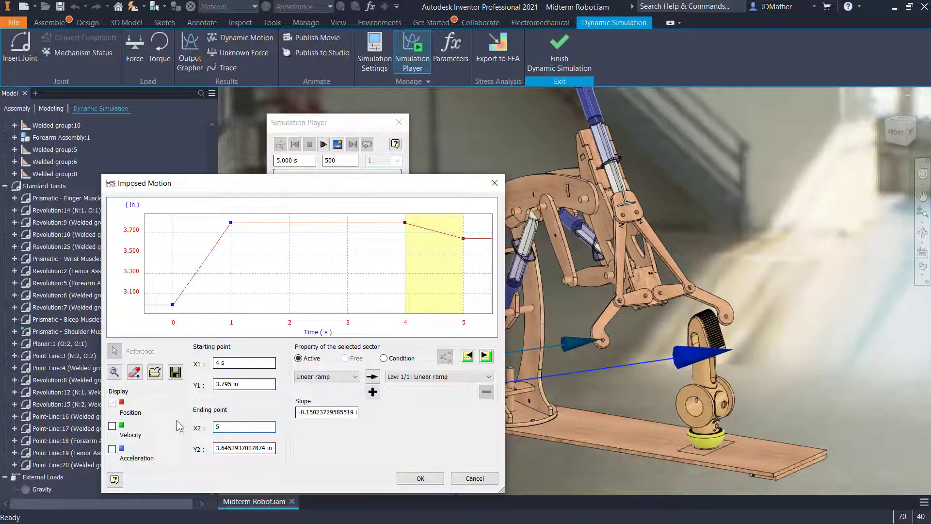
key(Tab)
double_click(223, 449)
right_click(223, 448)
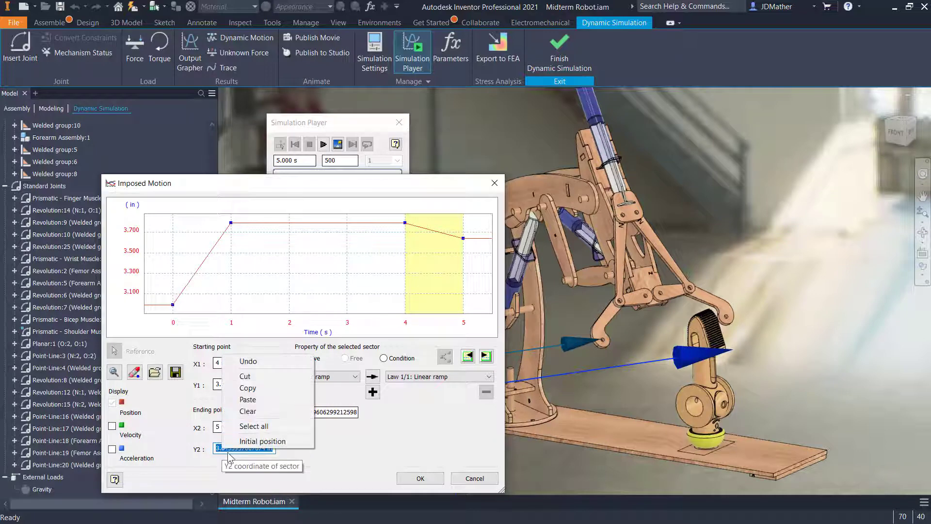
click(264, 438)
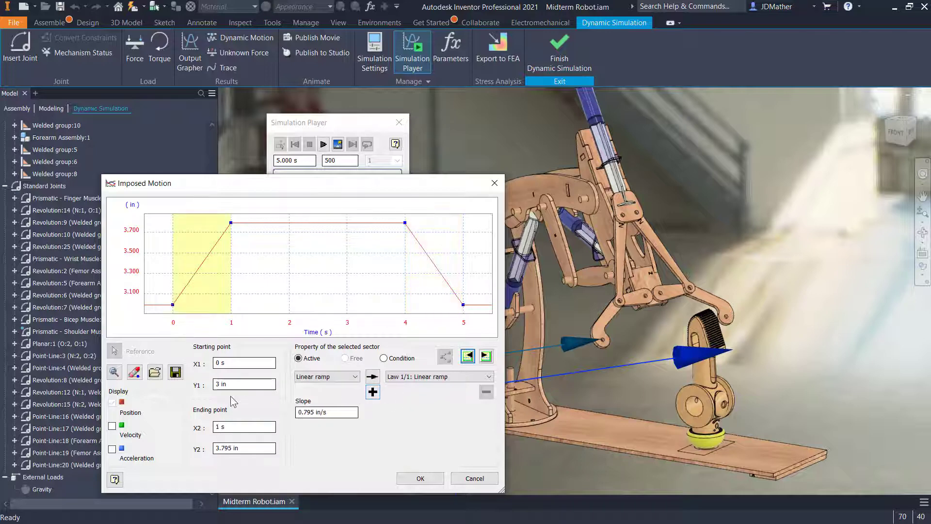
Review the second and last sectors of the Shoulder Muscle motion graph and accept the imposed motion
click(490, 357)
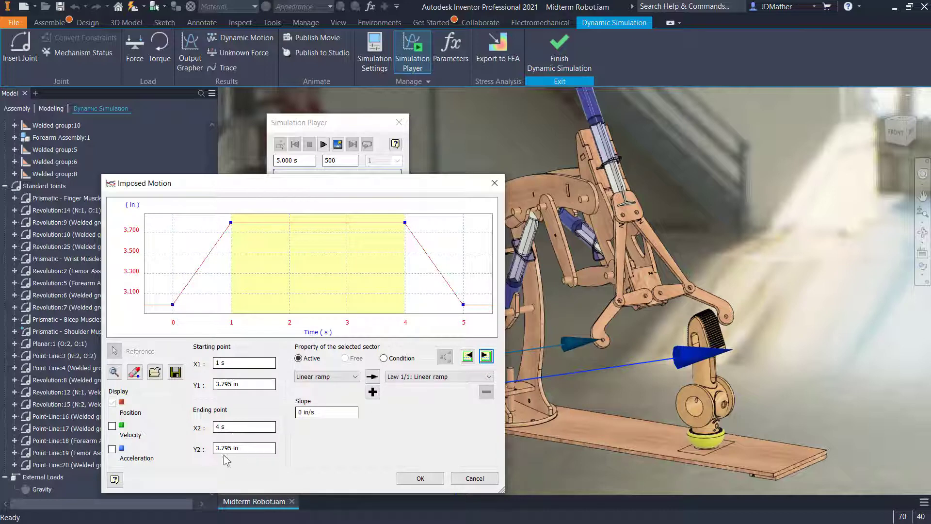
click(486, 356)
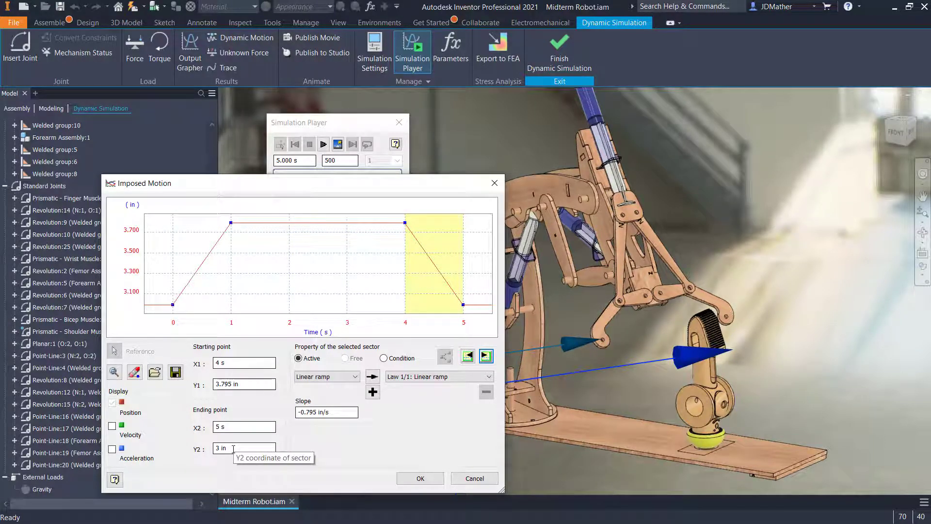
click(418, 479)
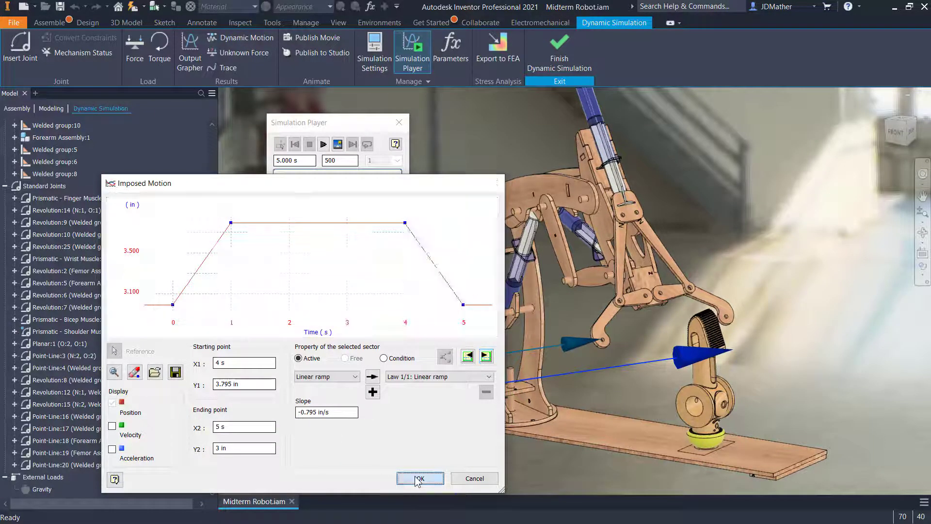
Accept the Shoulder Muscle joint's properties and enable position-driven imposed motion on the Bicep Muscle joint, opening its motion graph
click(346, 434)
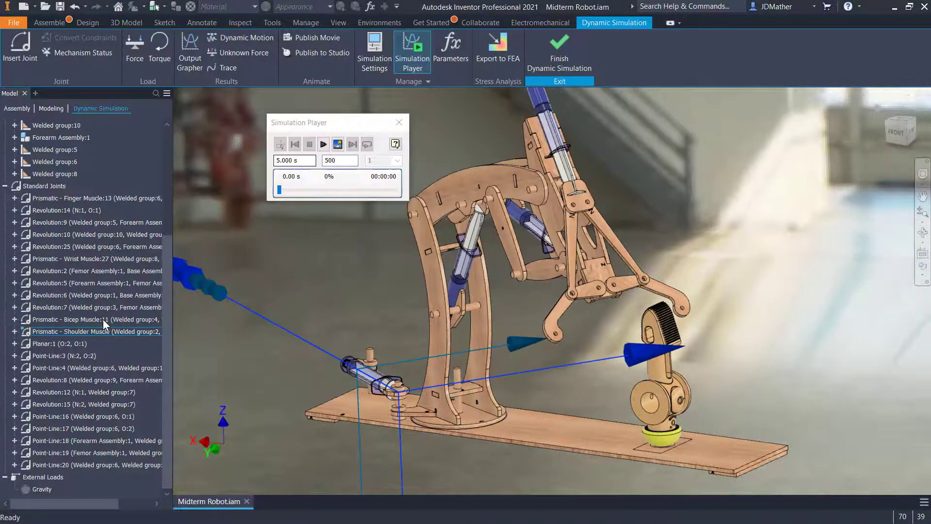
click(104, 321)
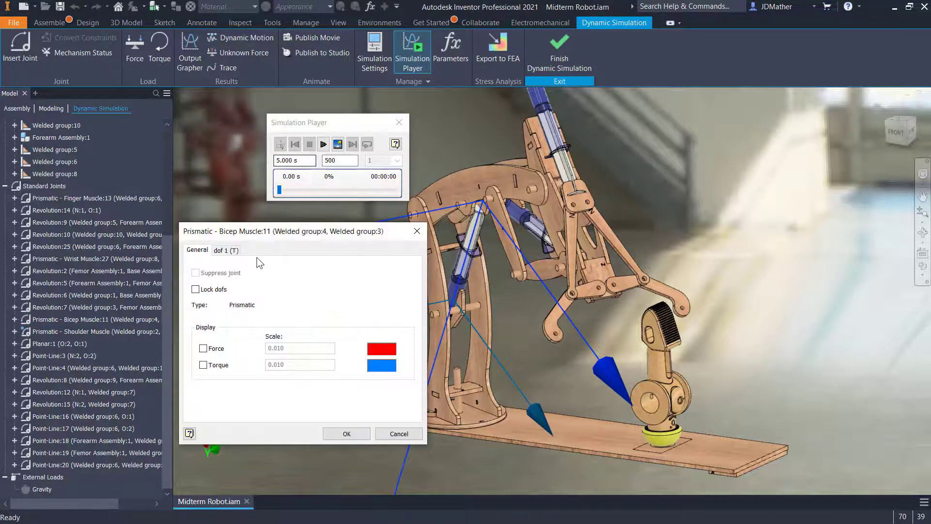
click(224, 251)
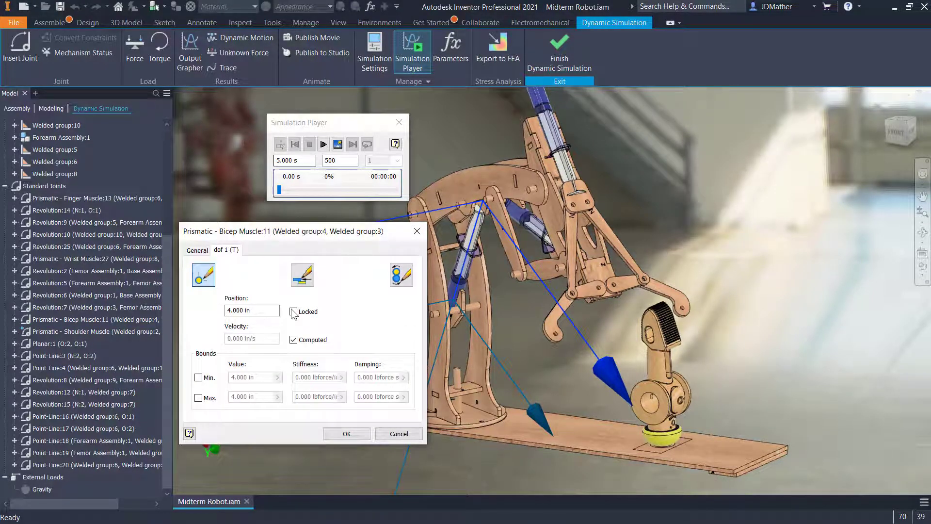
click(397, 280)
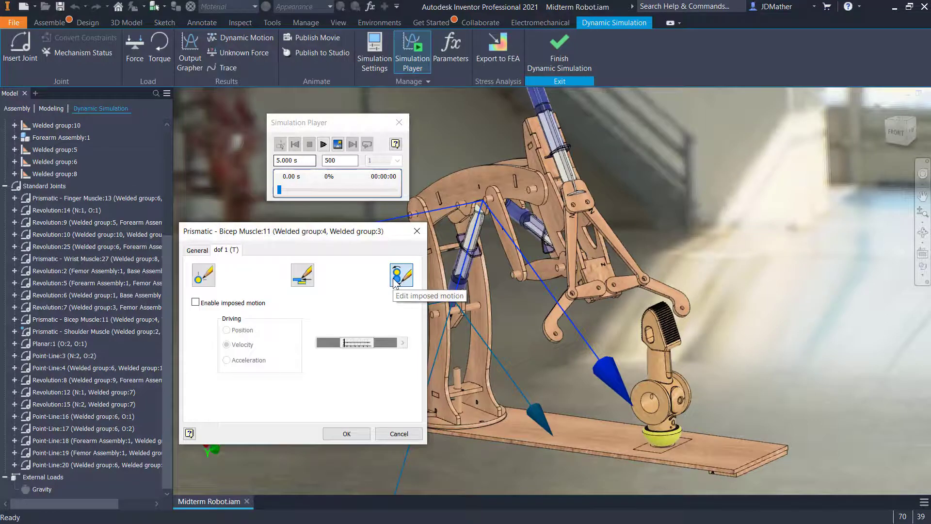
click(196, 302)
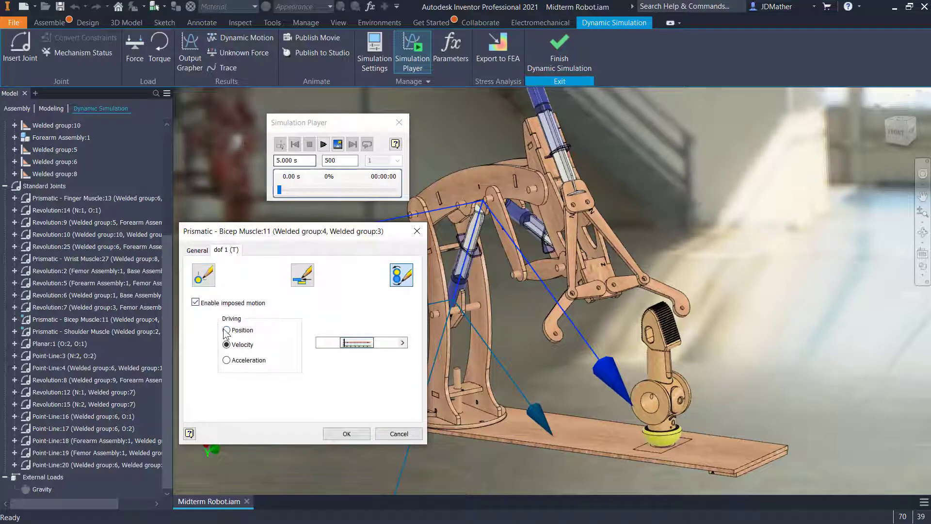
click(227, 330)
click(350, 342)
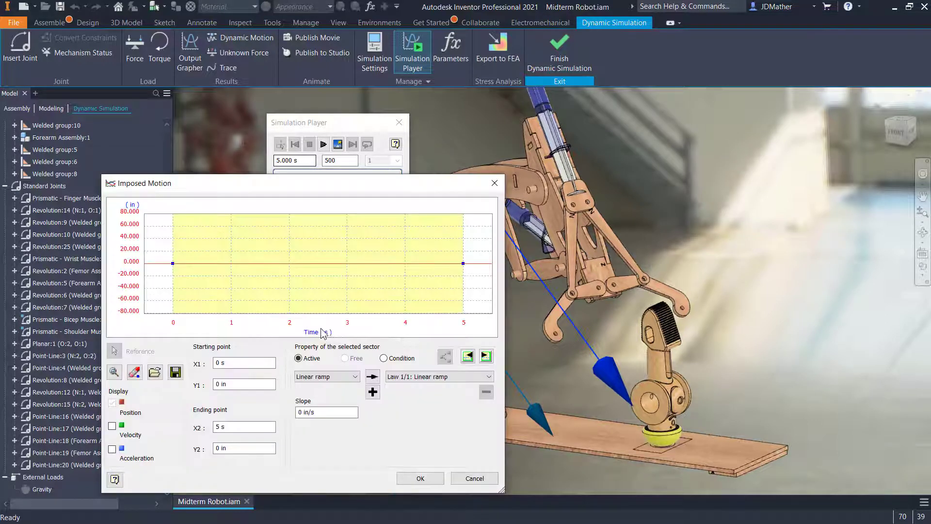
Set the Bicep Muscle motion's starting position to the joint's initial position, rounded to exactly 4 in
click(238, 384)
right_click(240, 384)
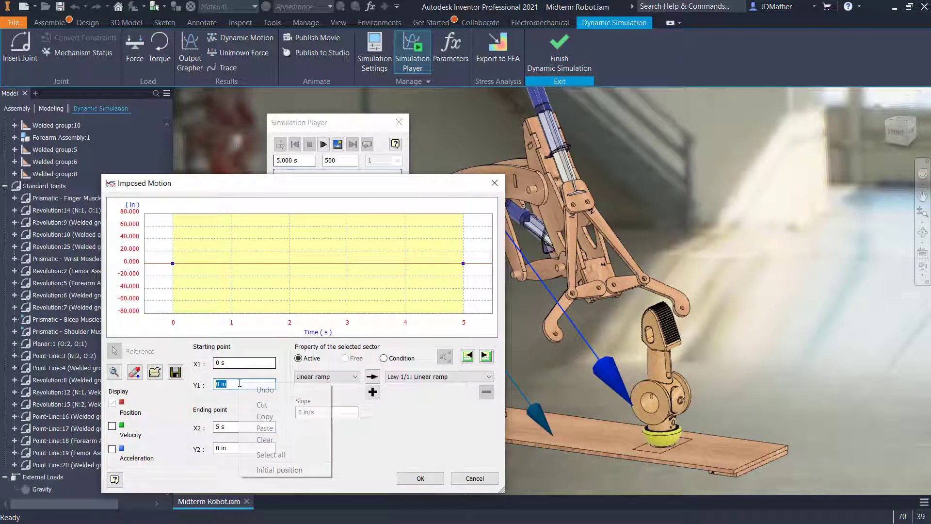
click(279, 469)
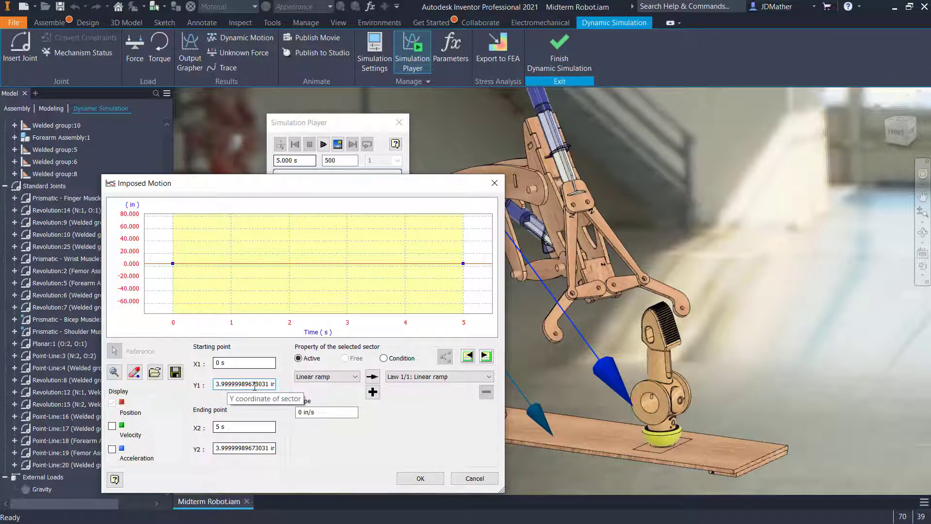
drag(217, 385, 287, 388)
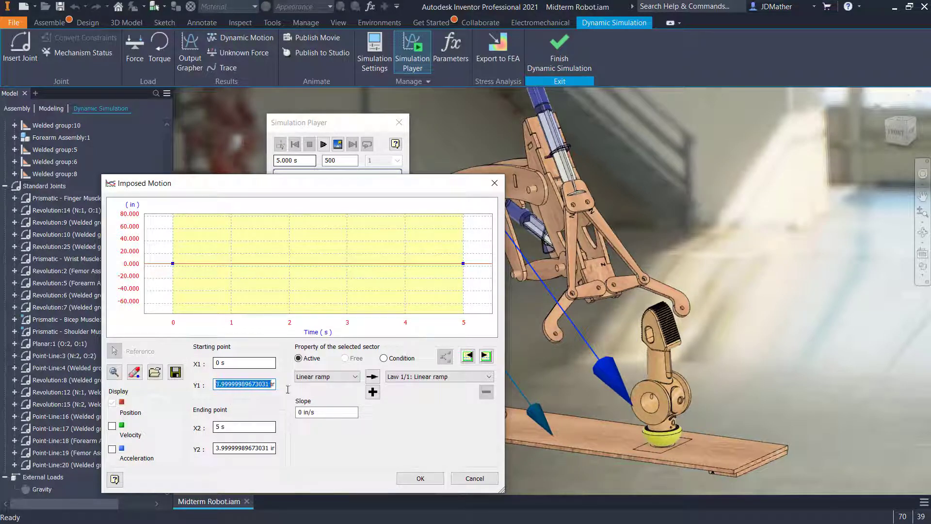
text(4)
key(Tab)
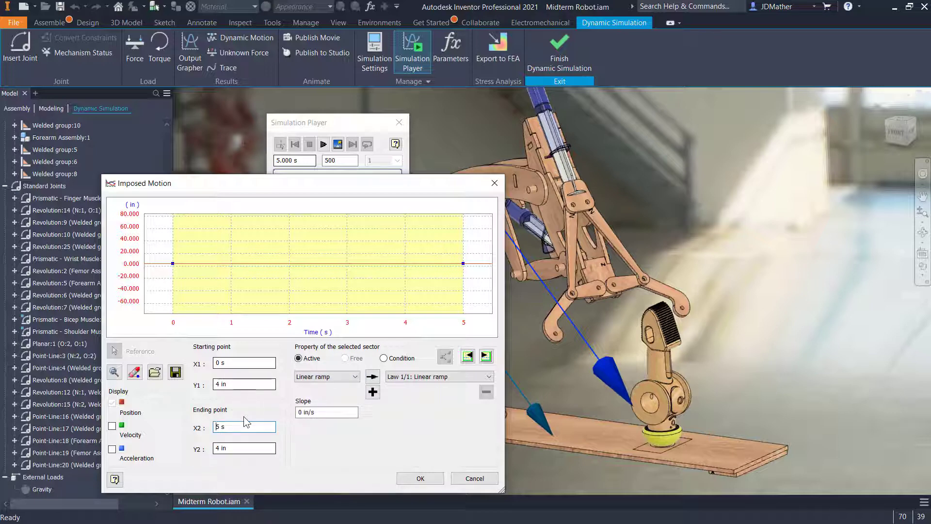
Add a point to the Bicep Muscle motion graph and set the first sector's ending point to 1 s and 4 in
right_click(230, 266)
click(258, 271)
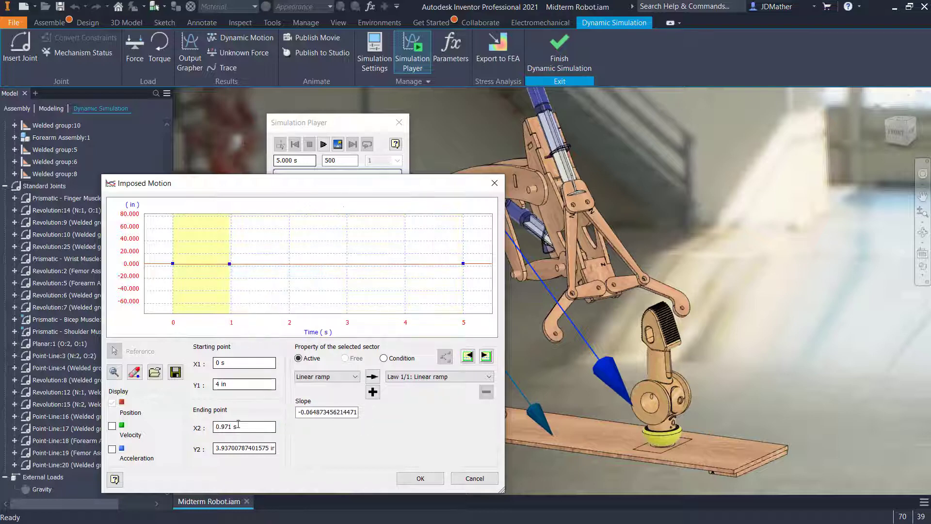
drag(239, 424, 175, 430)
text(1)
key(Tab)
text(4)
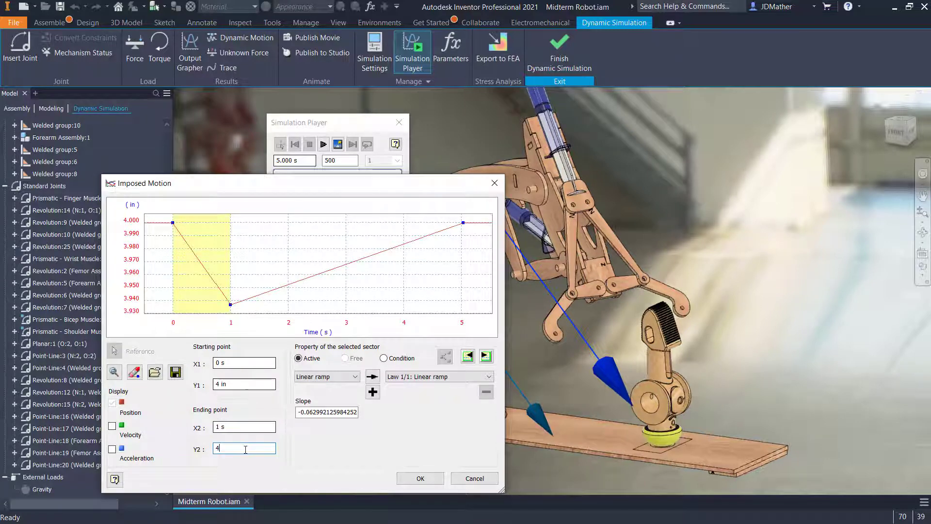
key(Tab)
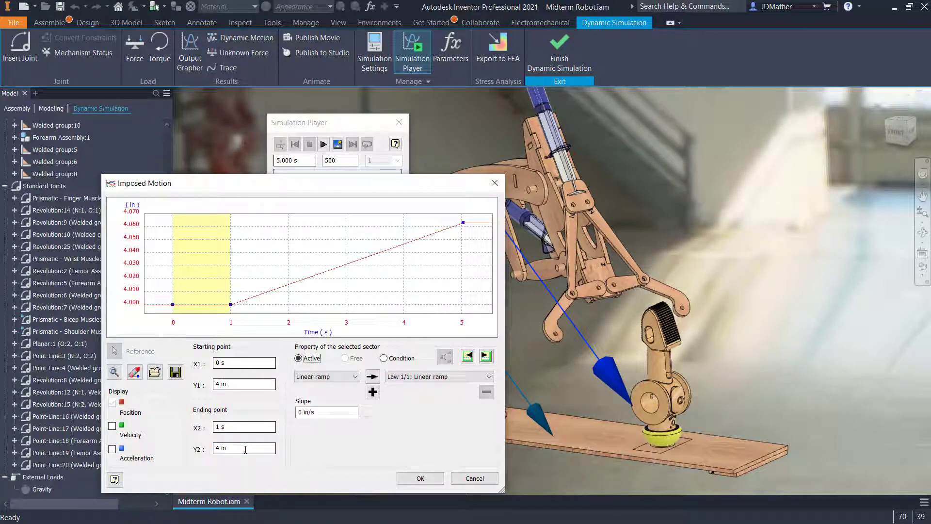
Split the remaining sector with a new point and set the second sector's ending point to 2 s and 4.25 in
click(485, 357)
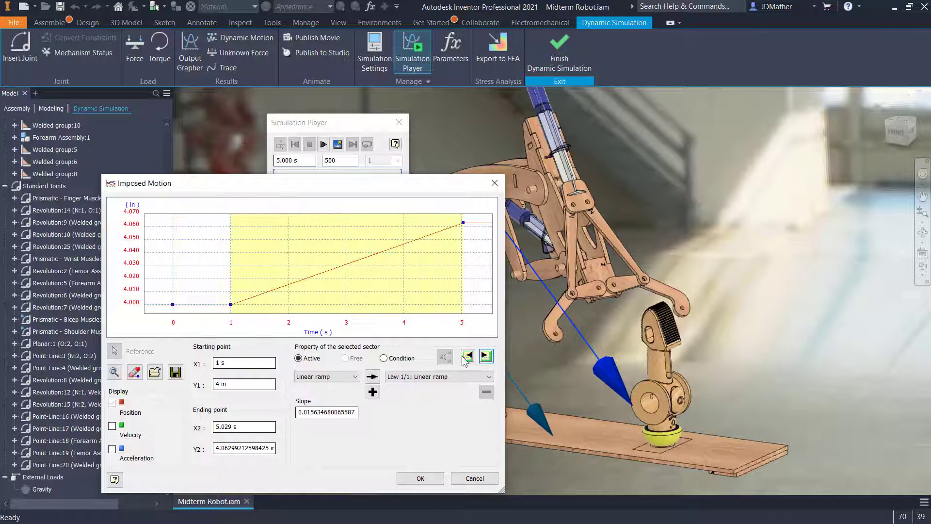
right_click(288, 285)
click(313, 292)
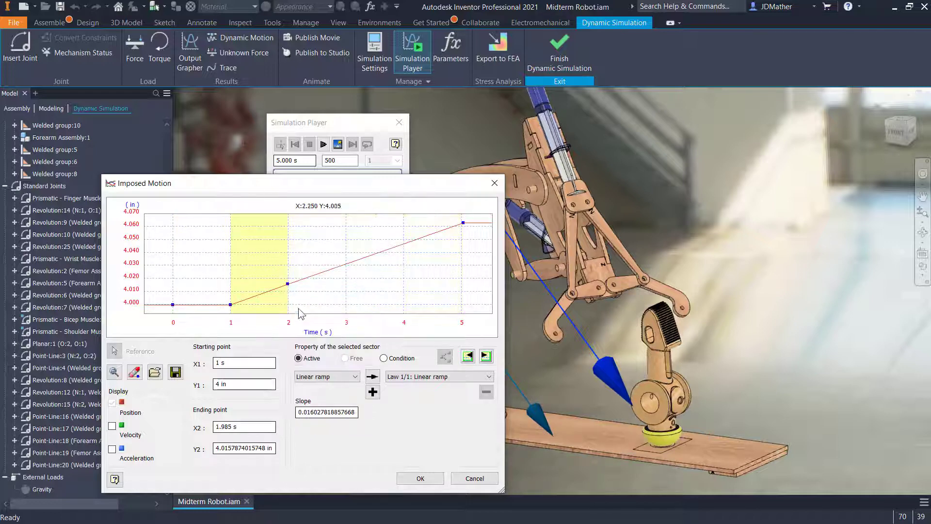
drag(253, 427, 110, 424)
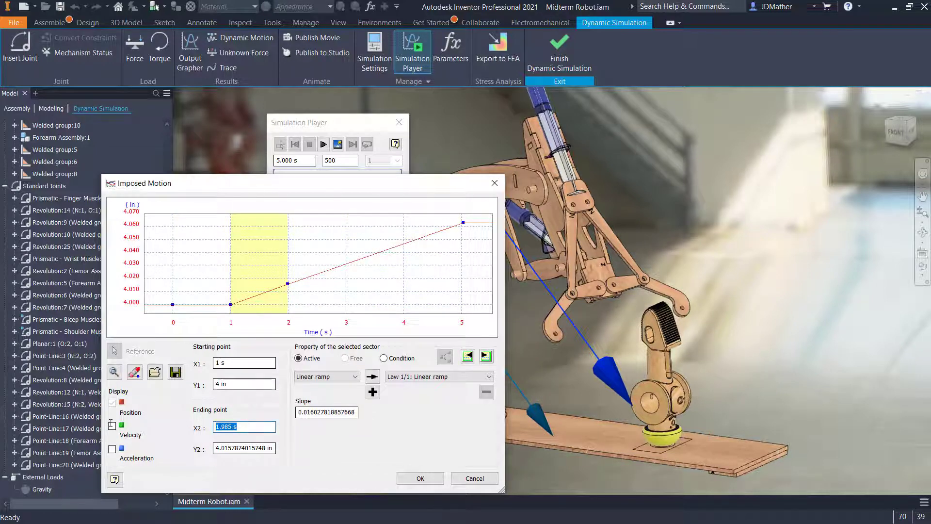
text(2)
click(243, 447)
text(4)
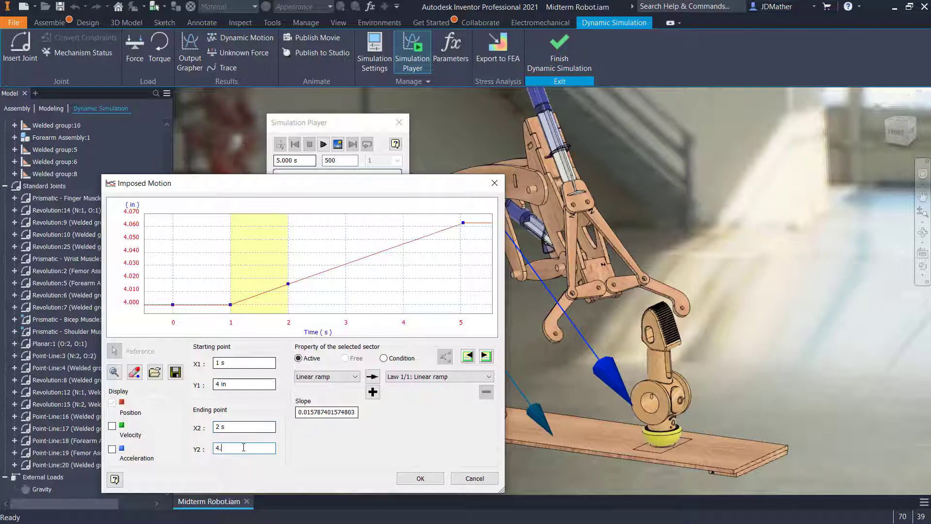
text(.25)
key(Tab)
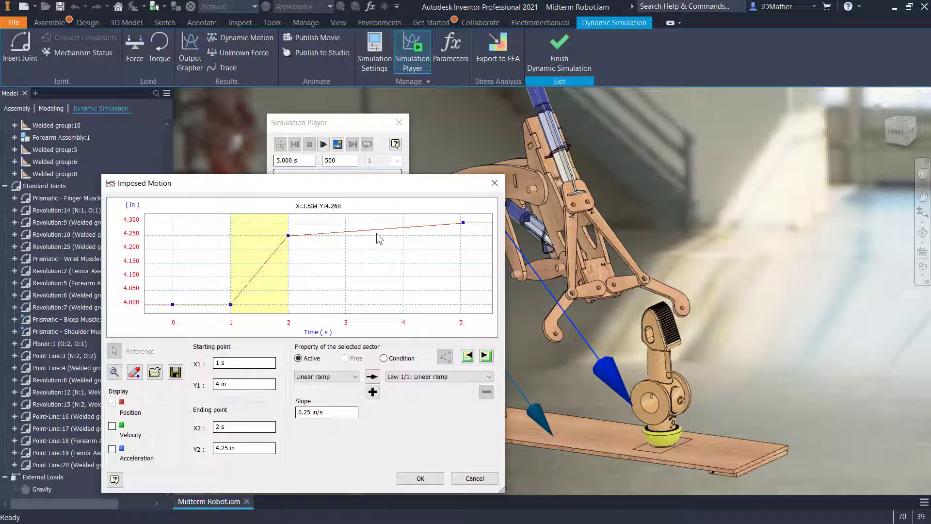
Add another point after 2 s and set the third sector's ending point to 3 s and 4.25 in
double_click(343, 231)
click(251, 431)
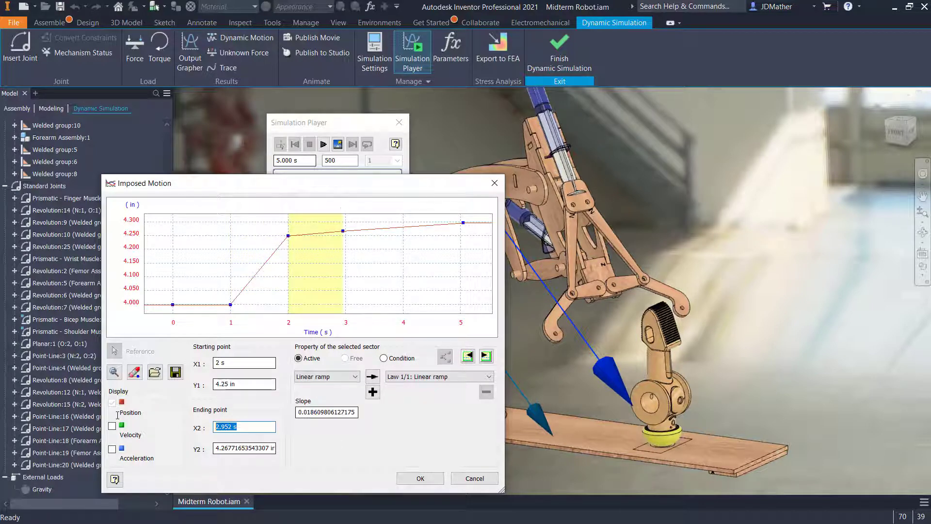
text(3)
click(216, 448)
double_click(216, 447)
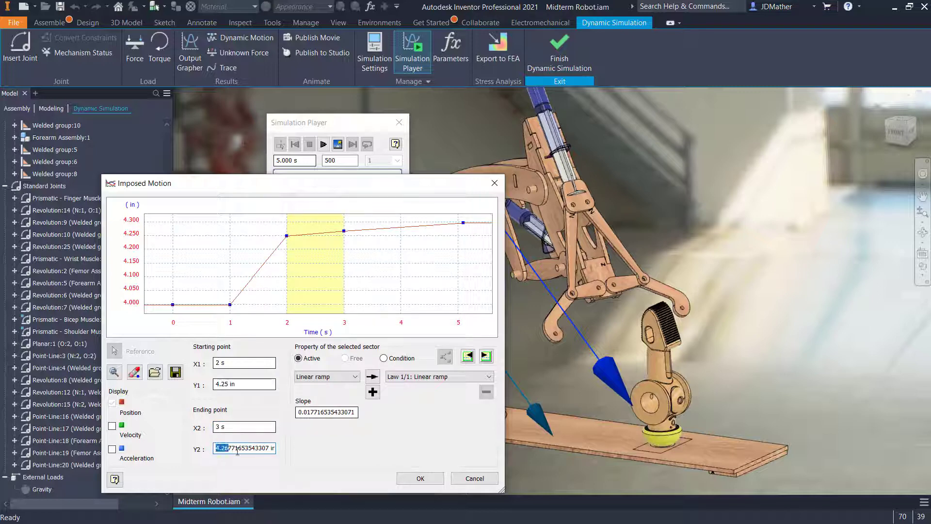
text(4.25)
Set the last sector's ending point to 4 s and 4.3 in, and accept the Bicep Muscle joint's imposed motion
click(486, 357)
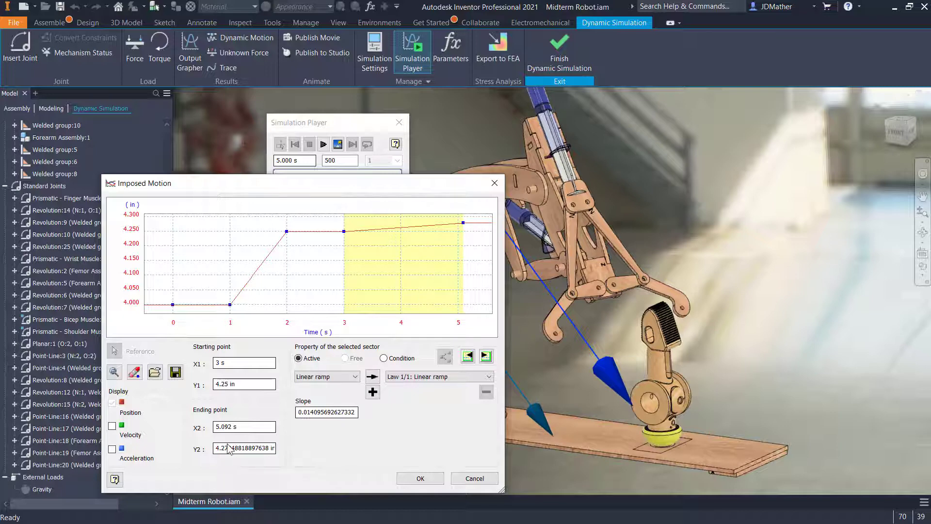
drag(237, 448, 288, 451)
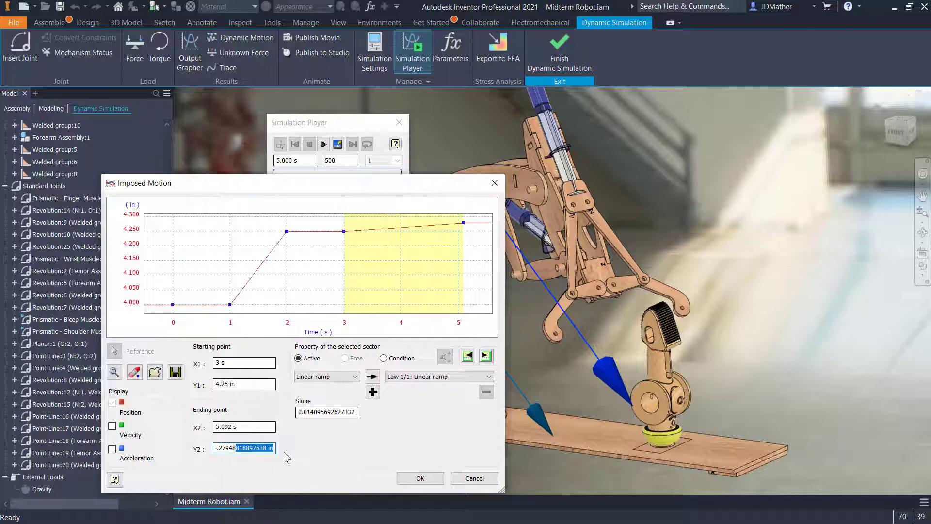
double_click(260, 447)
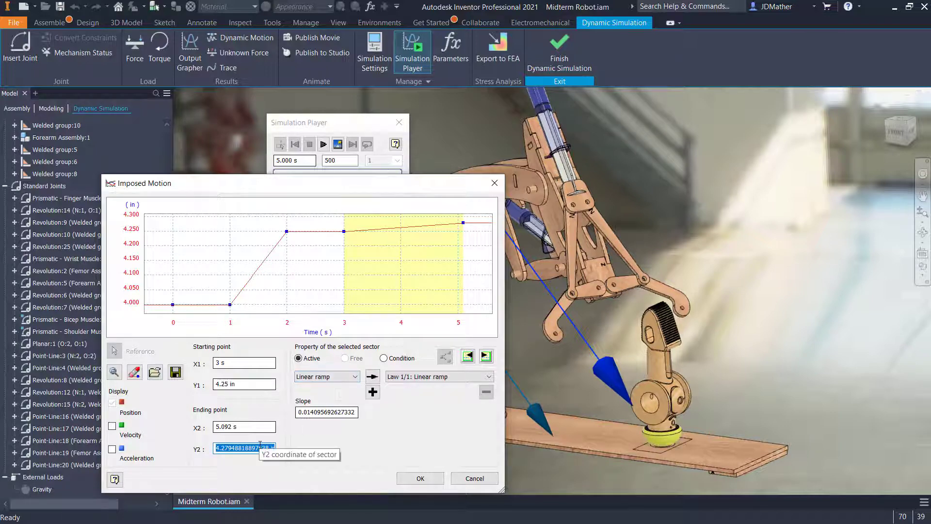
text(4.3)
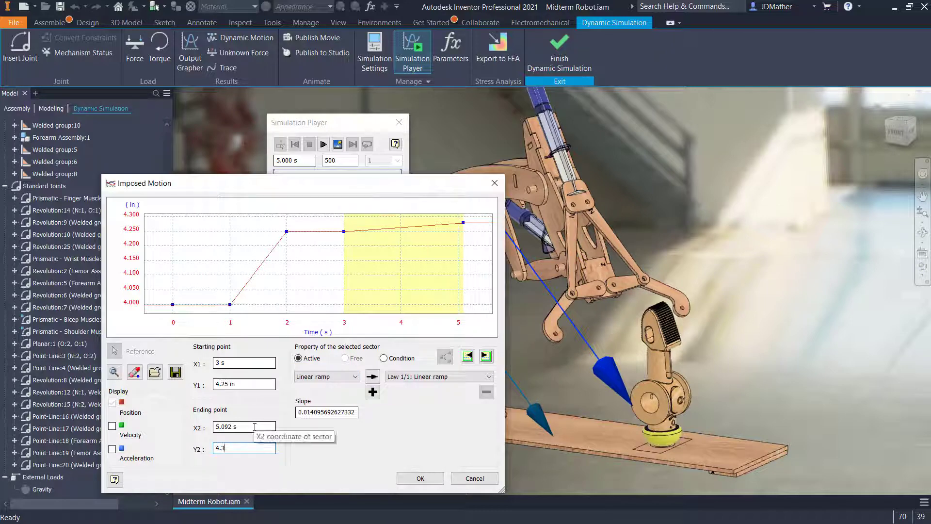
drag(254, 428, 148, 411)
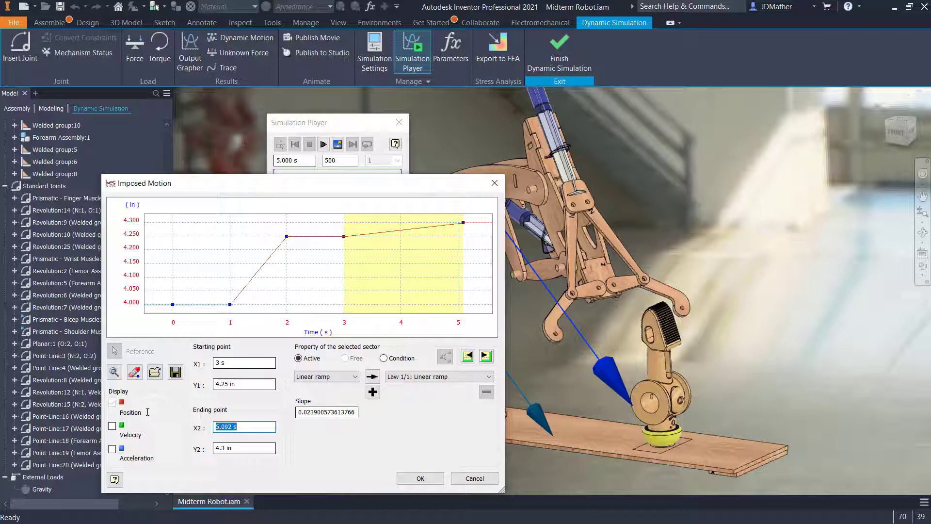
text(4)
key(Tab)
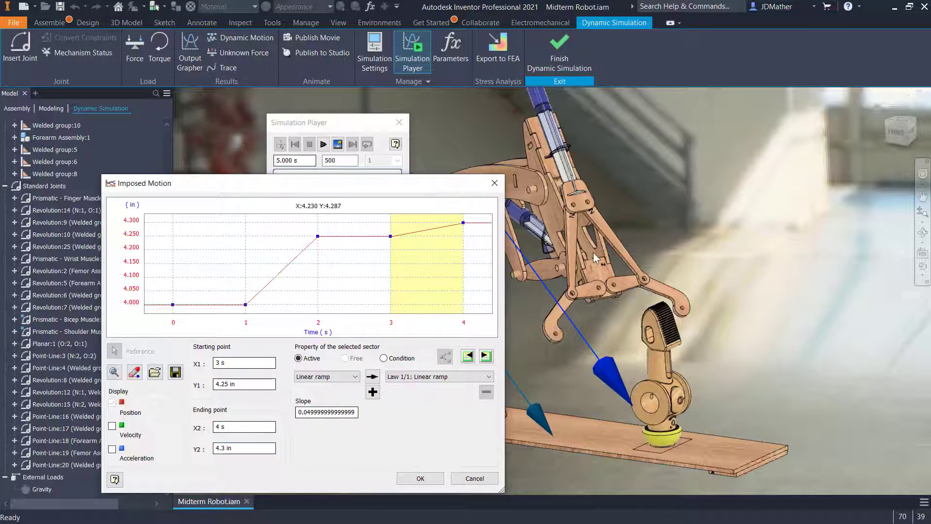
click(421, 478)
click(347, 434)
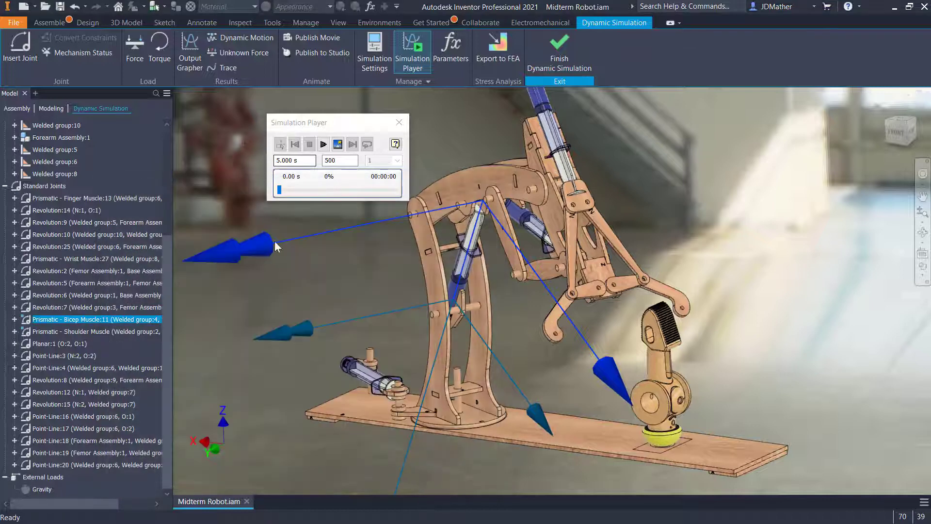
Enable position-driven imposed motion on the Wrist Muscle joint and open its motion graph
right_click(87, 262)
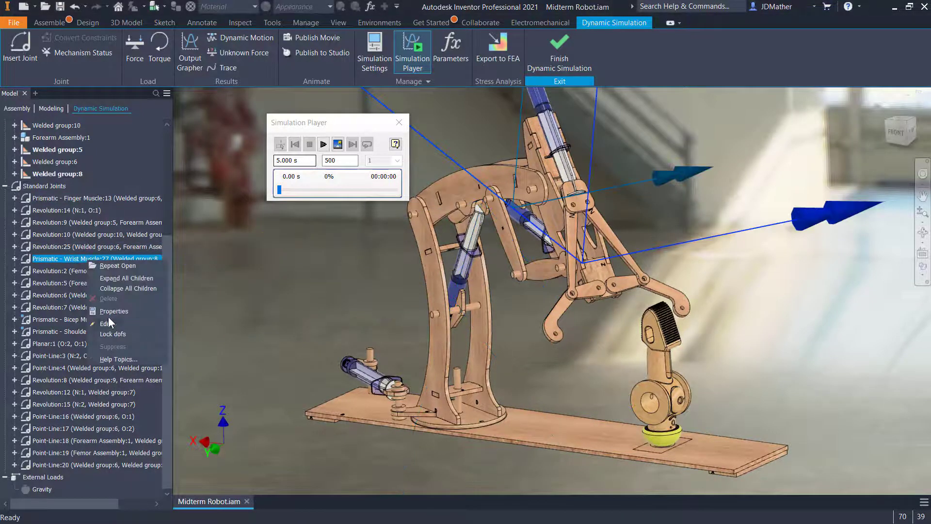
click(110, 311)
click(222, 253)
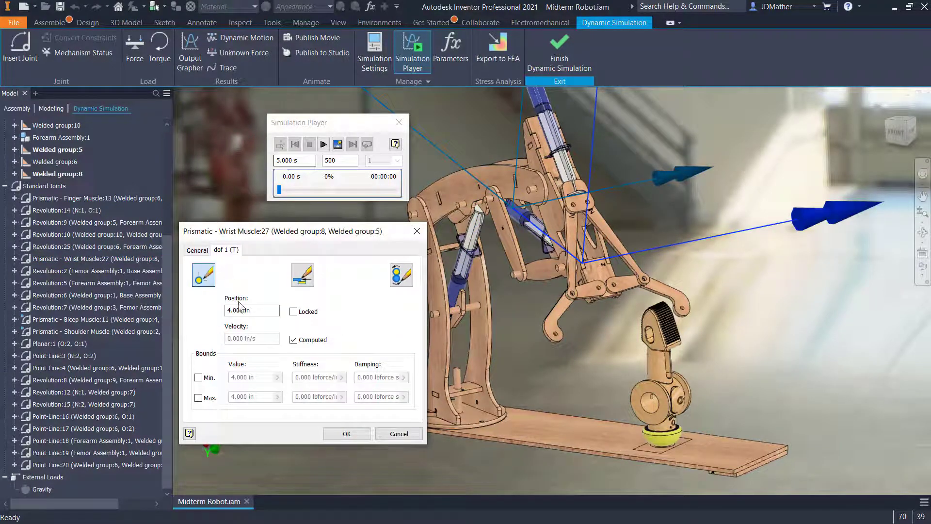
mouse_move(245, 310)
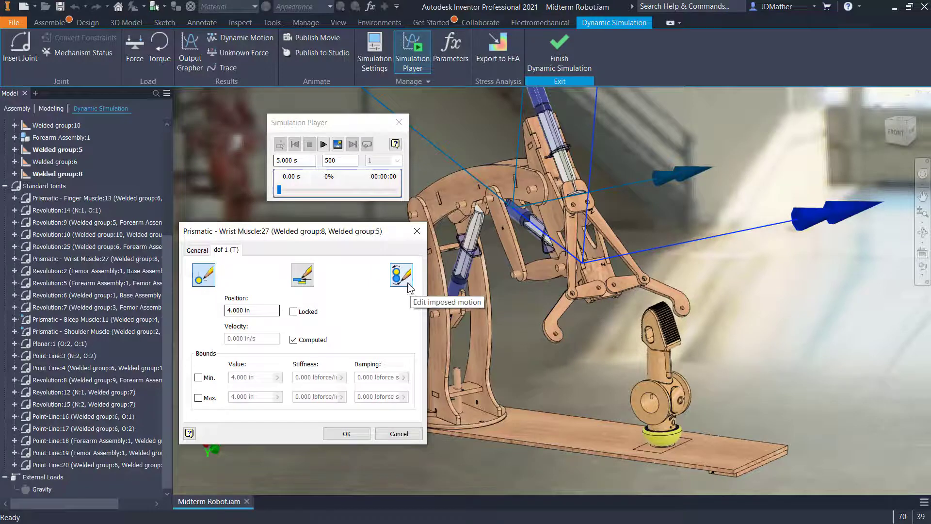
click(401, 274)
click(195, 302)
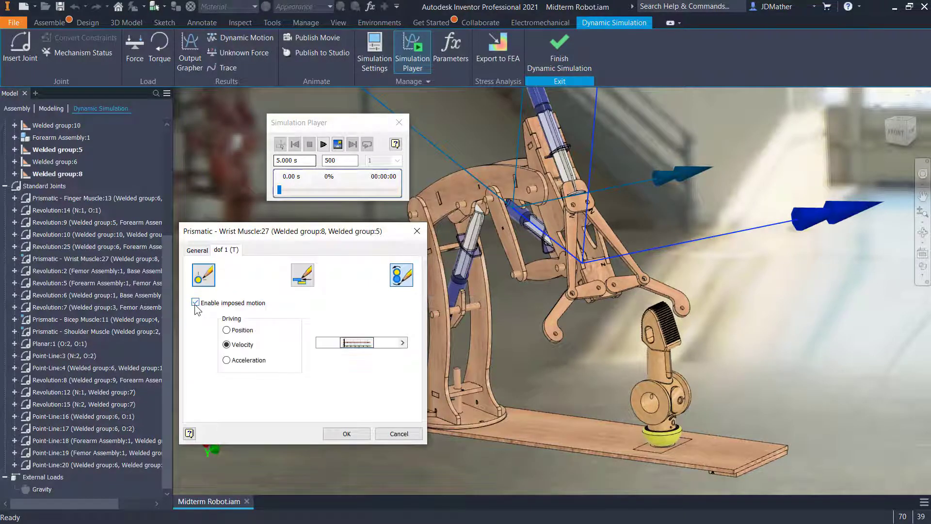
click(226, 331)
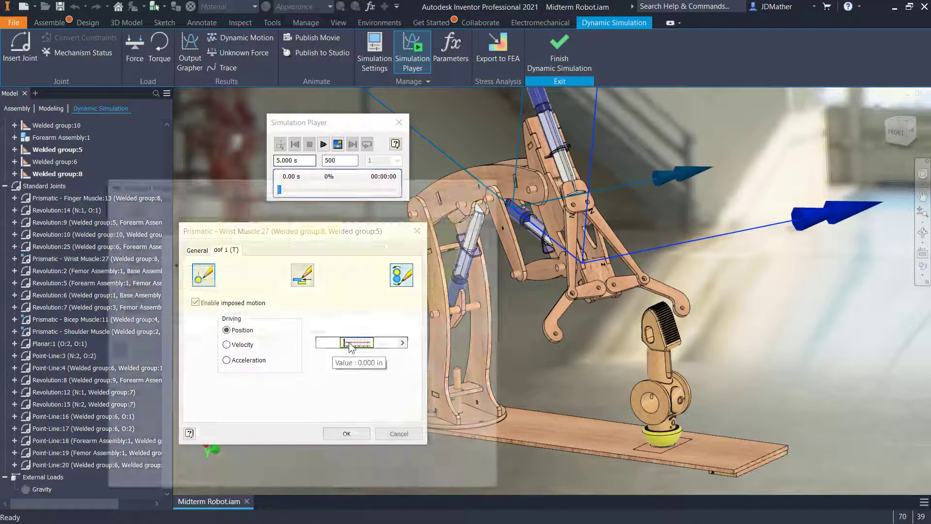
click(357, 342)
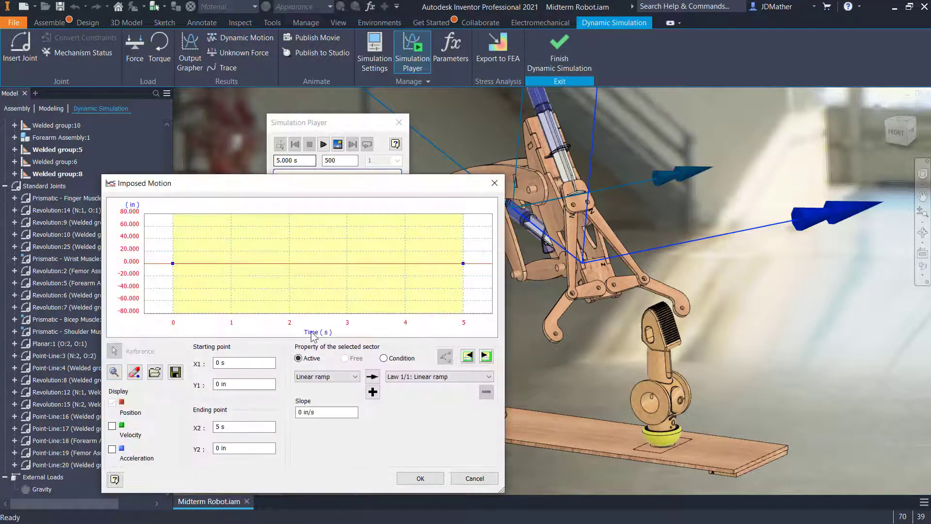
Set the starting position of the Wrist Muscle joint's motion graph to 4 in at 0 s
right_click(247, 386)
click(281, 473)
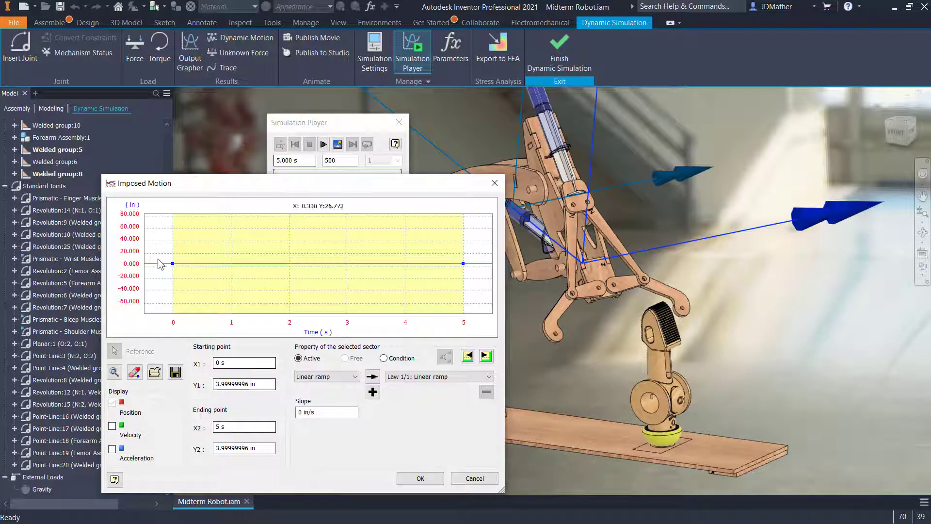
drag(255, 384, 118, 365)
click(145, 333)
click(231, 384)
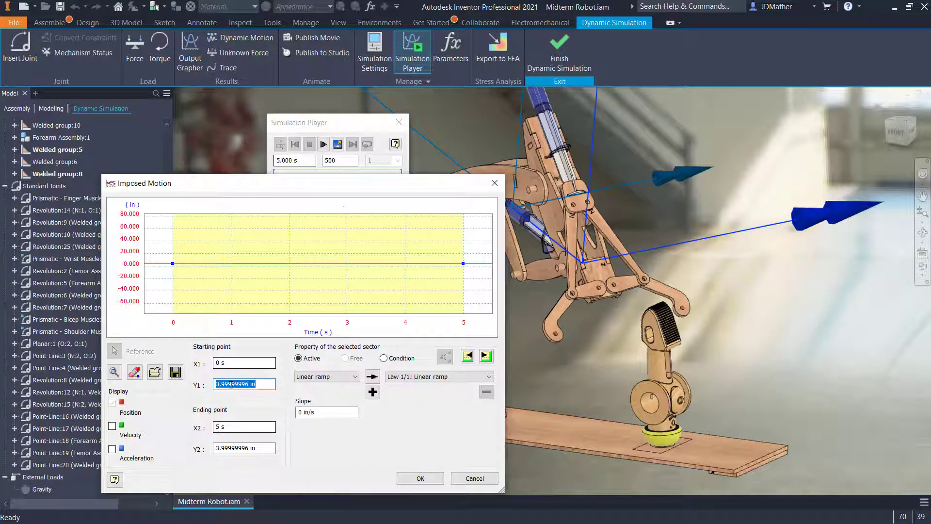
text(4)
key(Tab)
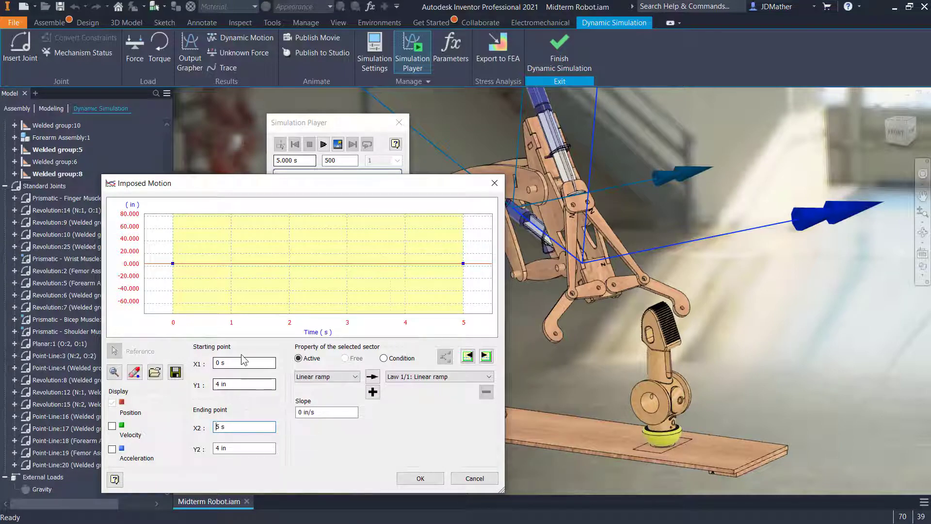
click(213, 281)
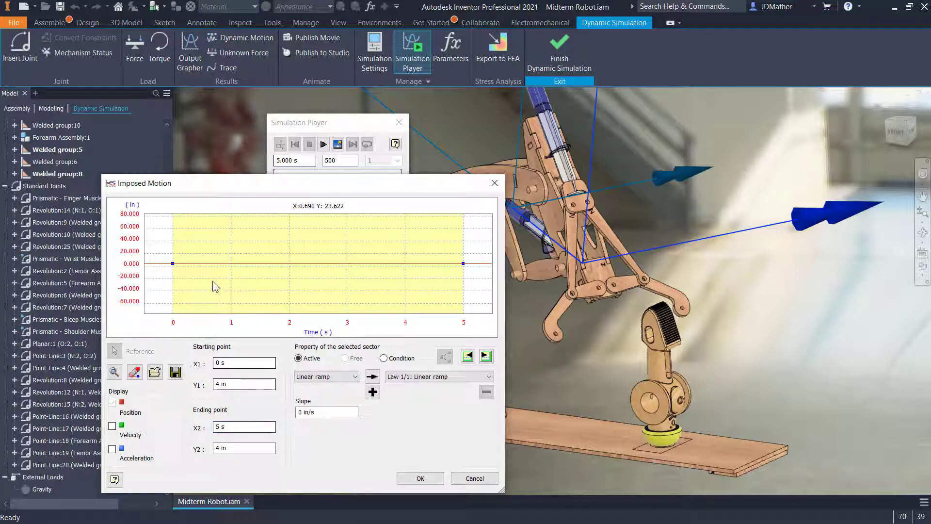
Add a point to the graph at 1 s and set the first sector's ending position to 4 in
right_click(231, 263)
click(248, 271)
click(241, 446)
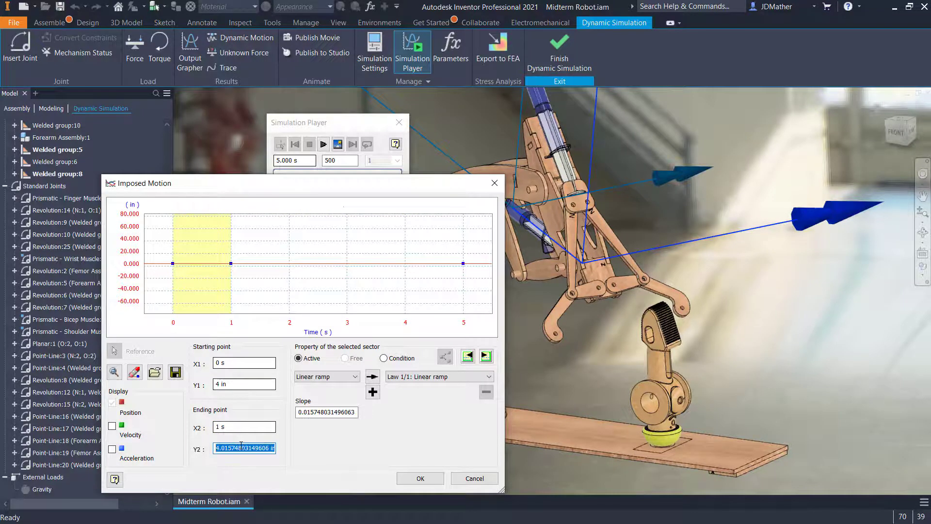
text(4)
key(Tab)
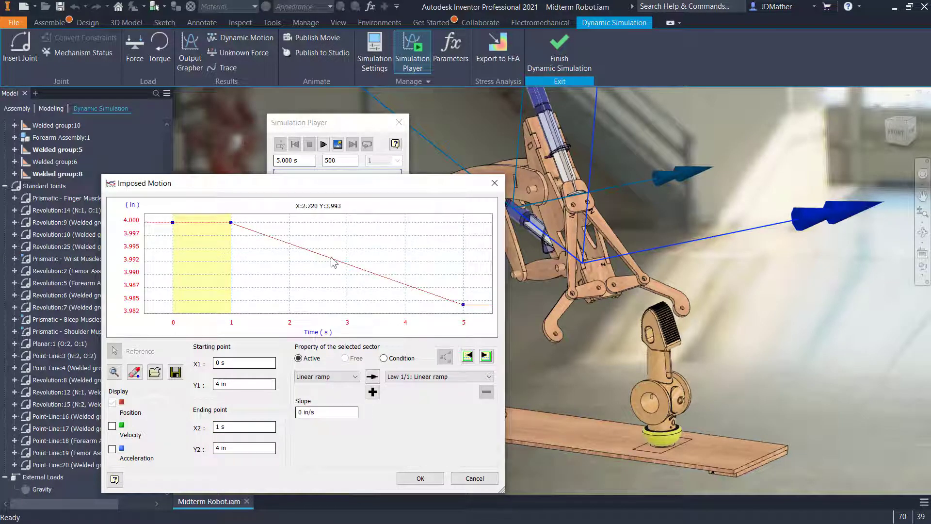
Add a point at 2 s and set the second sector's ending position to 2.9 in
right_click(291, 248)
click(309, 256)
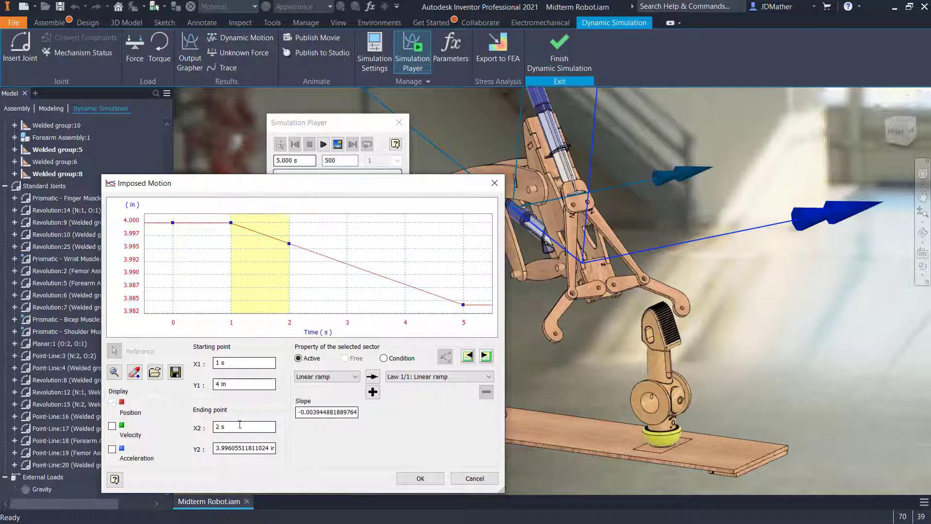
triple_click(239, 447)
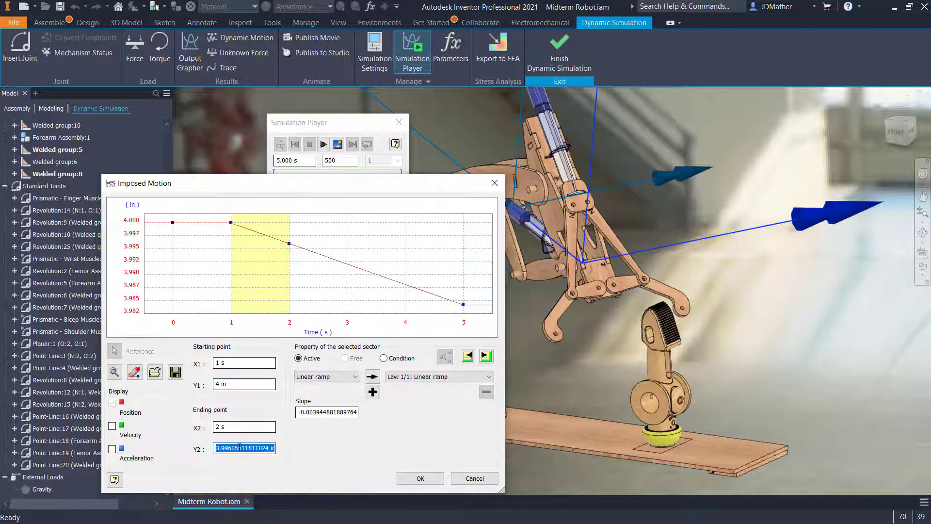
text(2.)
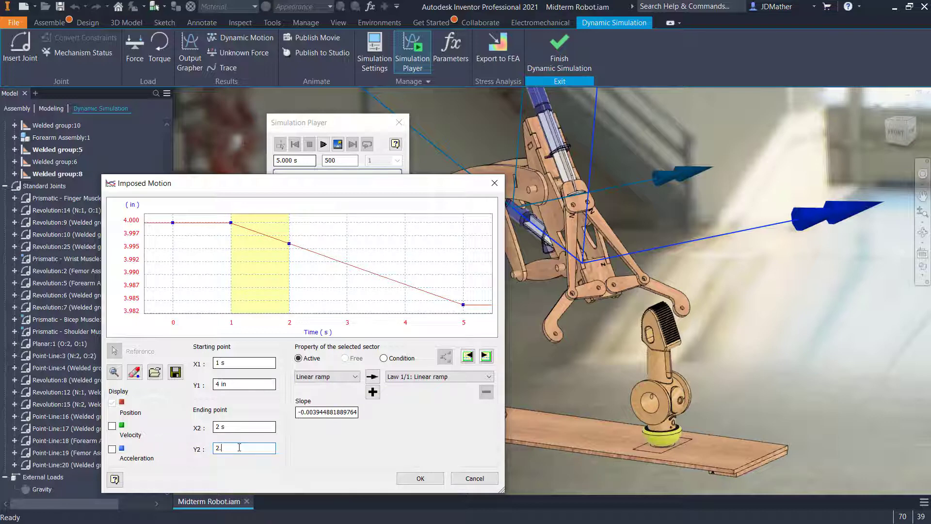
text(9)
key(Tab)
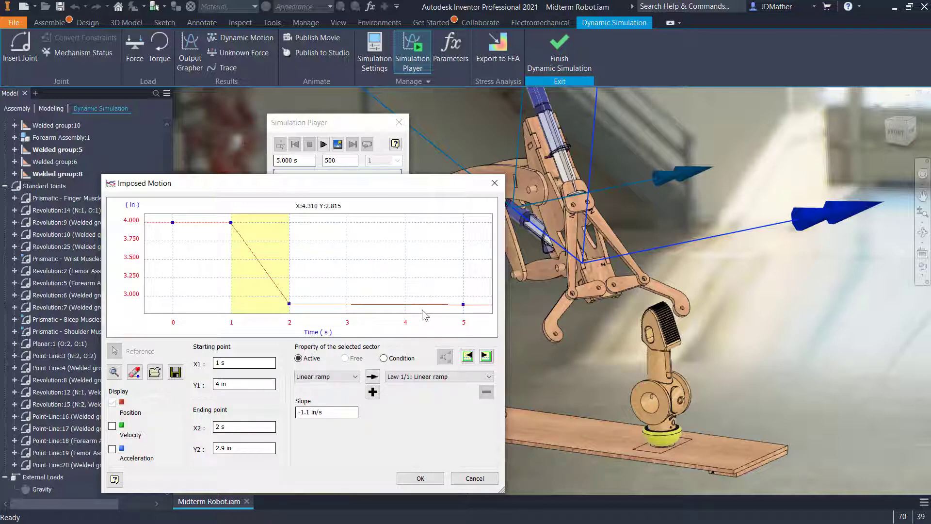
Add another point after 2 s and set the third sector's ending point to 4 s and 2.9 in
double_click(408, 305)
click(468, 356)
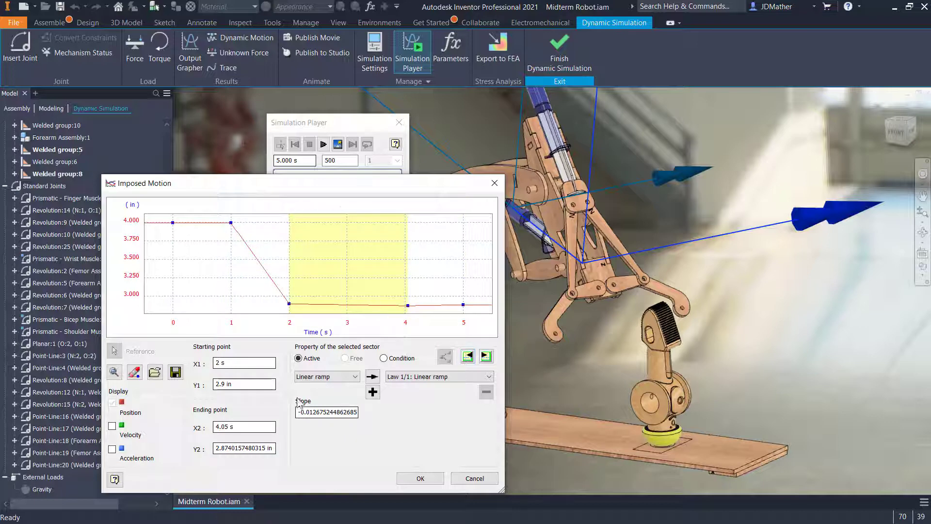
click(249, 426)
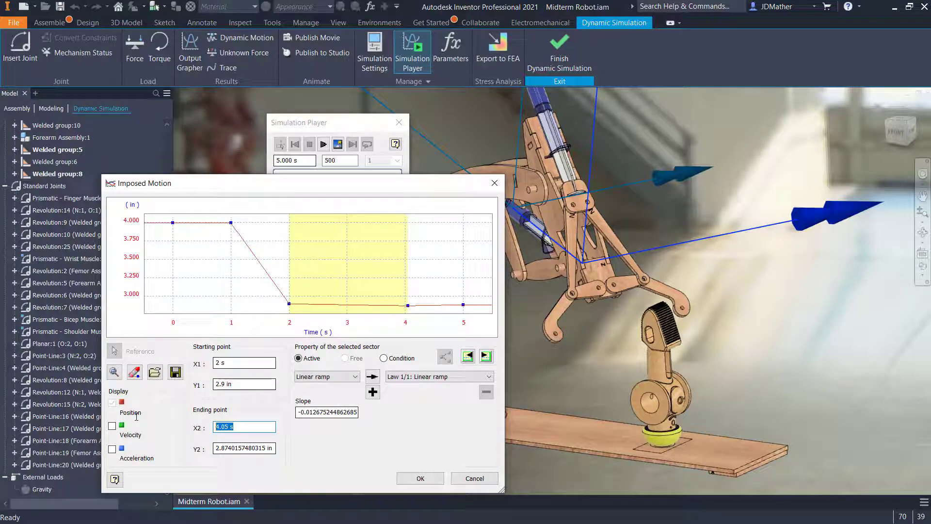
text(4)
click(219, 448)
text(2.9)
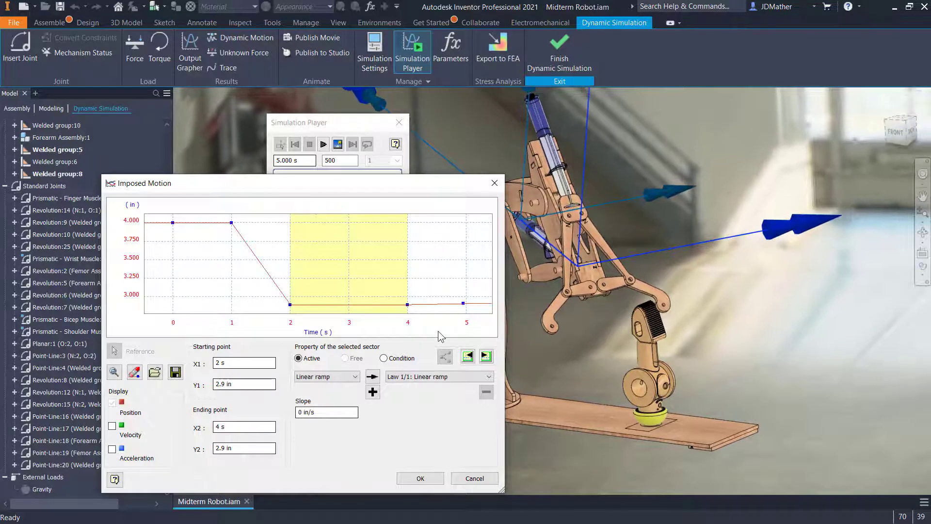
Set the last sector's ending position to 3 in and accept the Wrist Muscle joint's imposed motion and properties
click(486, 357)
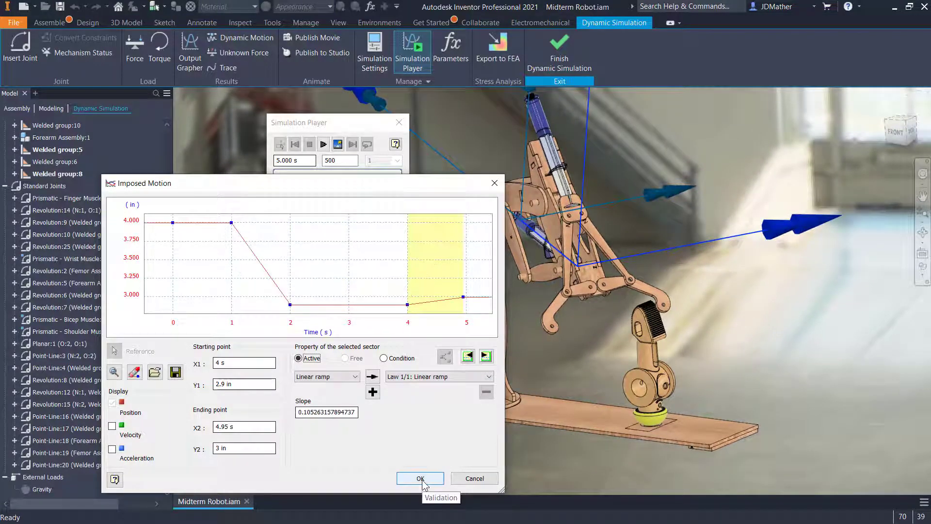
click(421, 479)
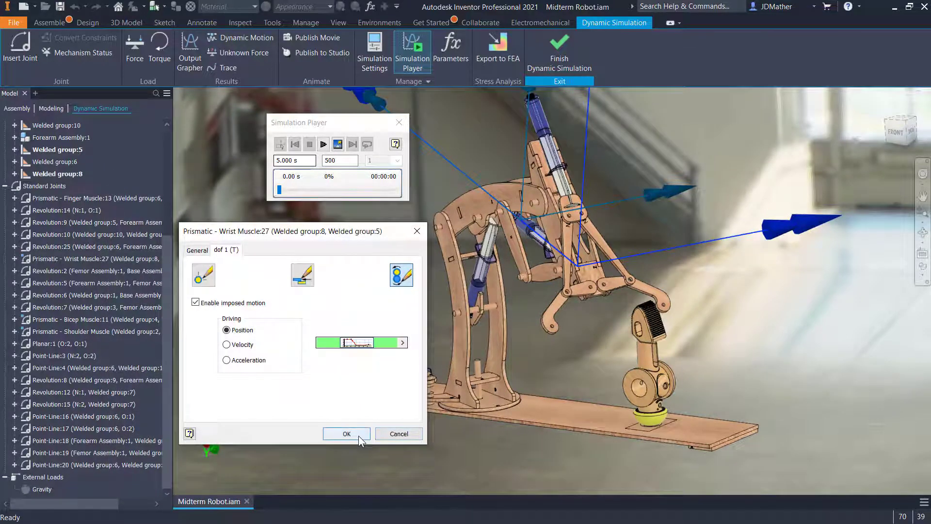
click(359, 436)
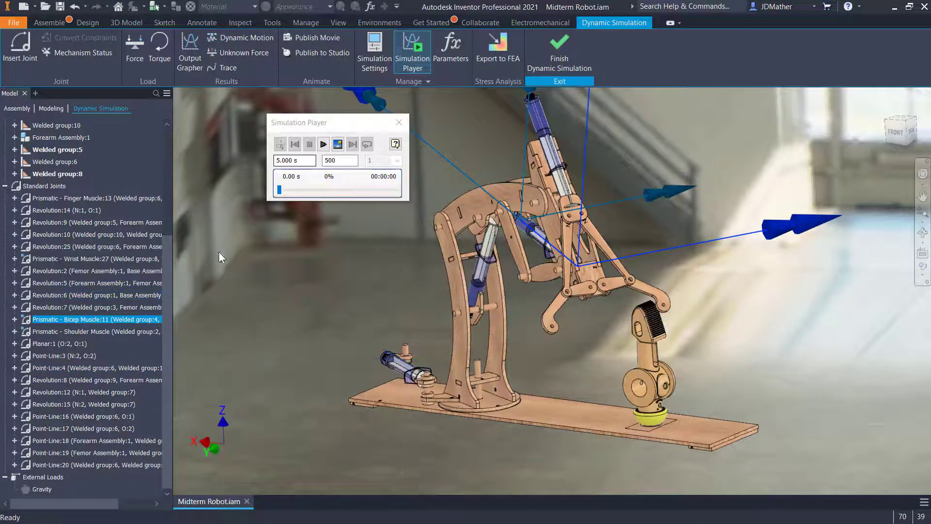
Enable position-driven imposed motion on the Finger Muscle joint and open its motion graph
right_click(75, 198)
click(90, 245)
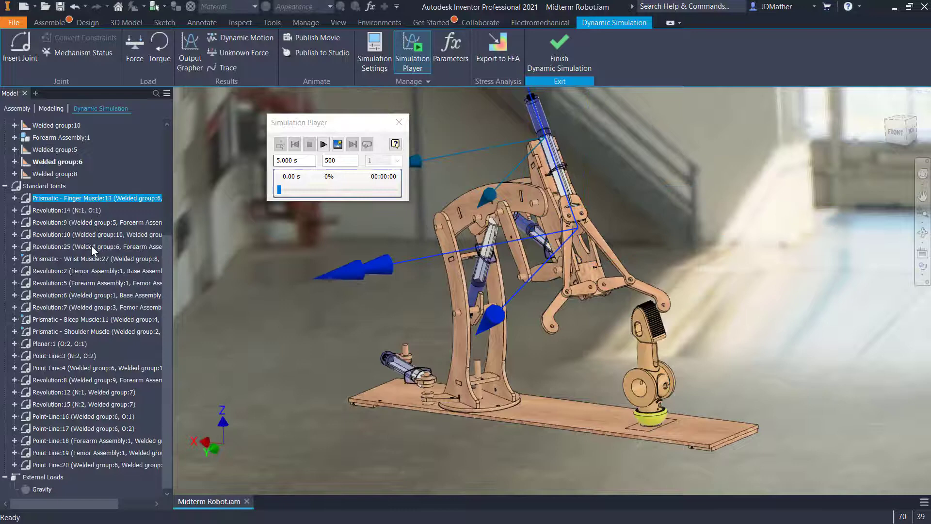
double_click(353, 278)
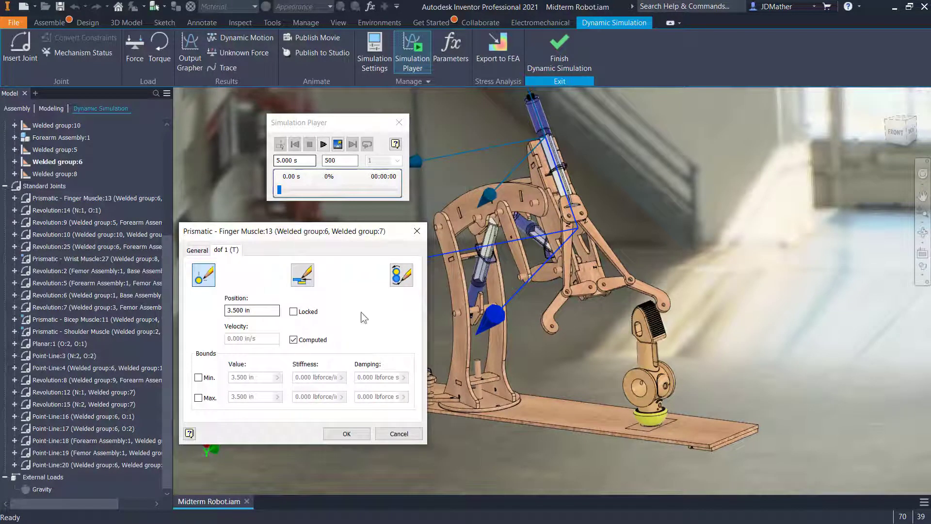
click(401, 275)
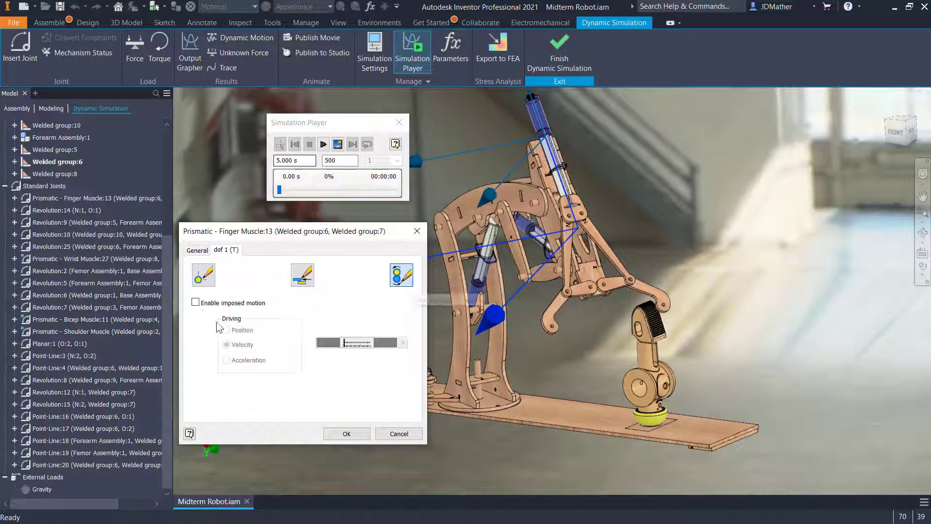
click(195, 303)
click(226, 330)
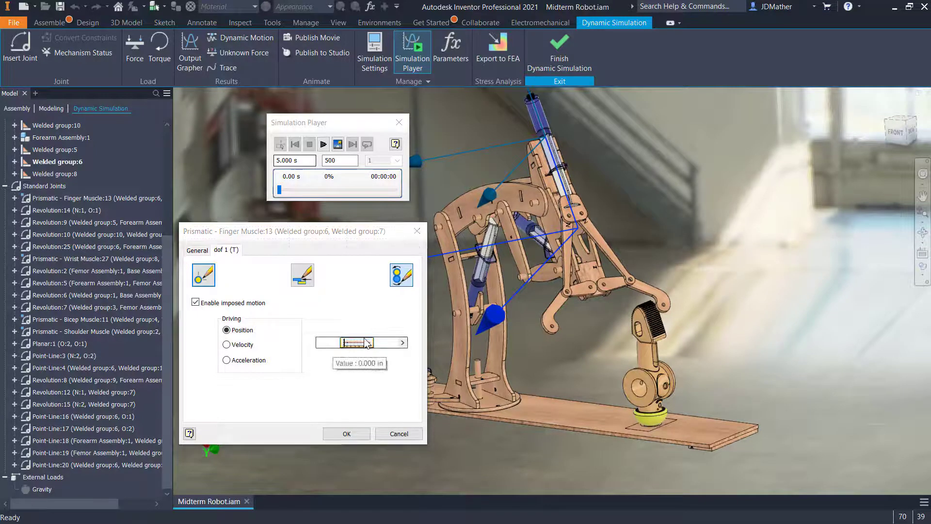
click(366, 341)
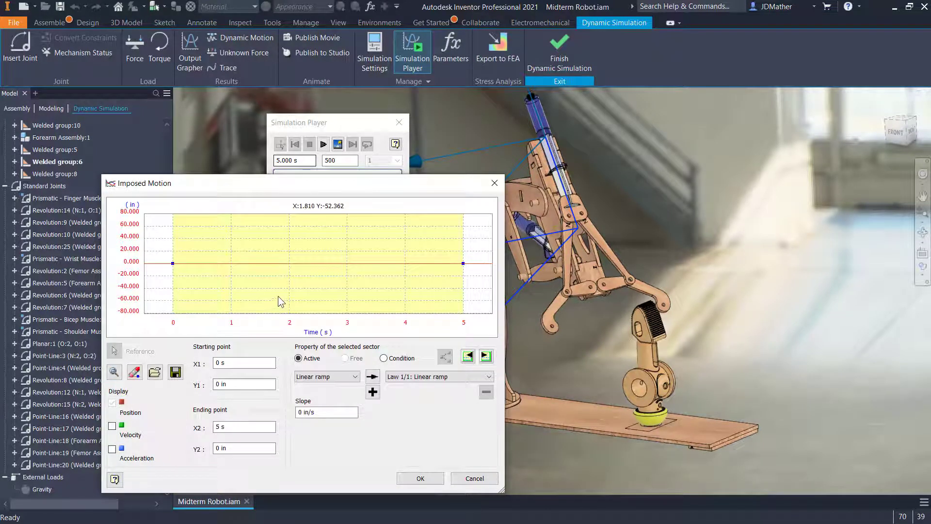
Add a point at 2 s and set the first sector's starting position to the joint's initial position, 3.50000033 in
right_click(290, 264)
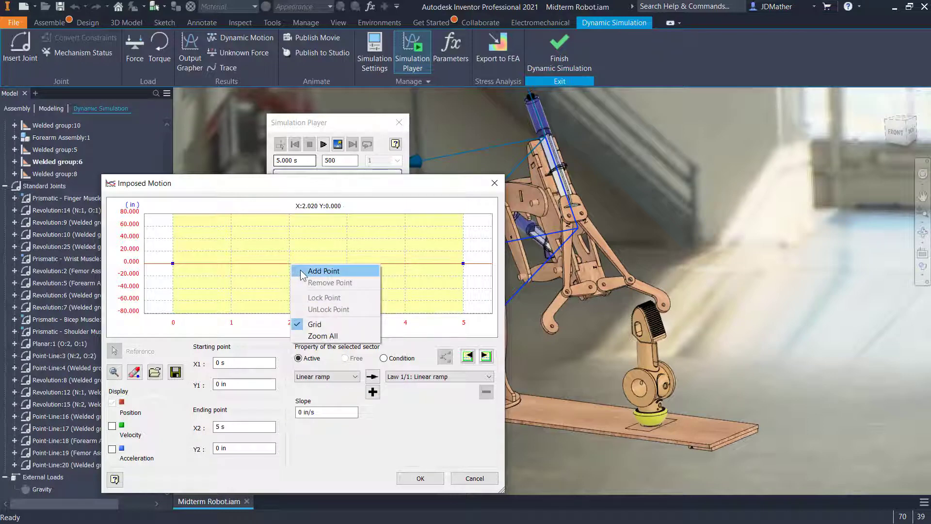
click(303, 272)
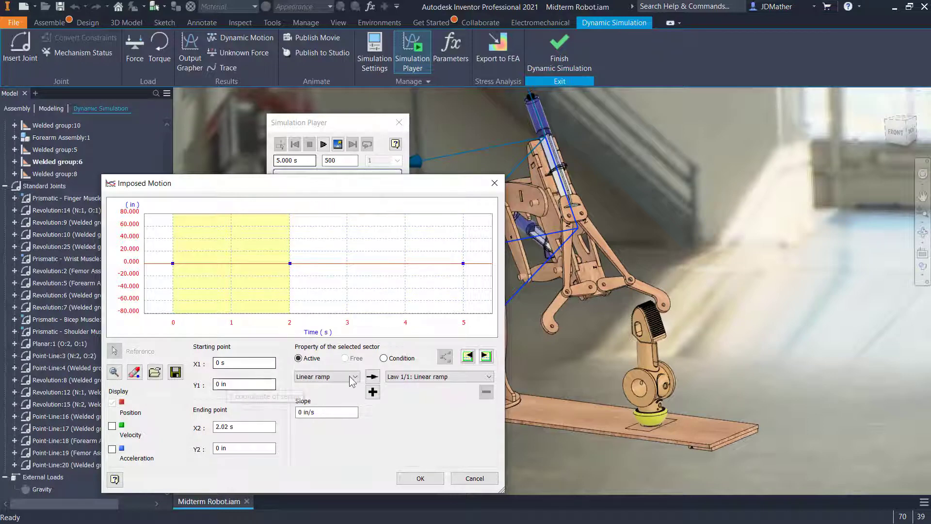
drag(239, 427, 167, 427)
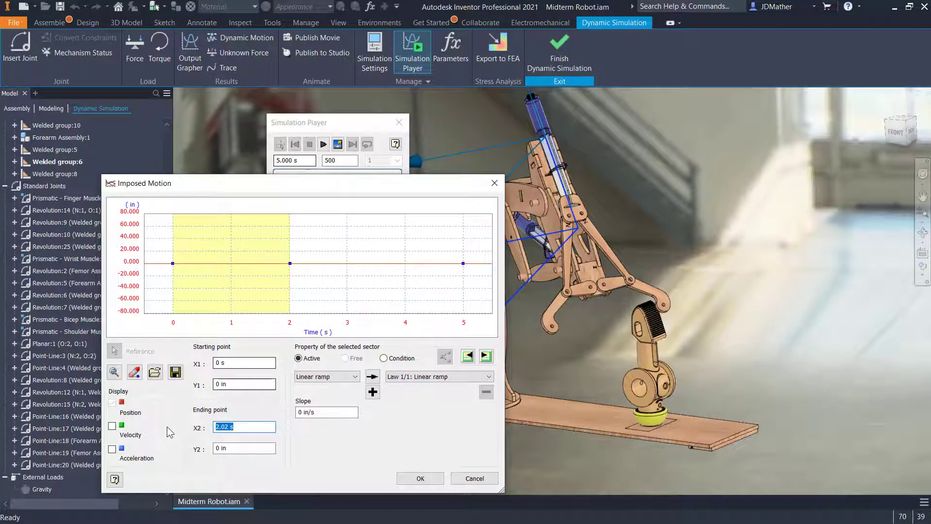
text(2)
drag(214, 385, 231, 385)
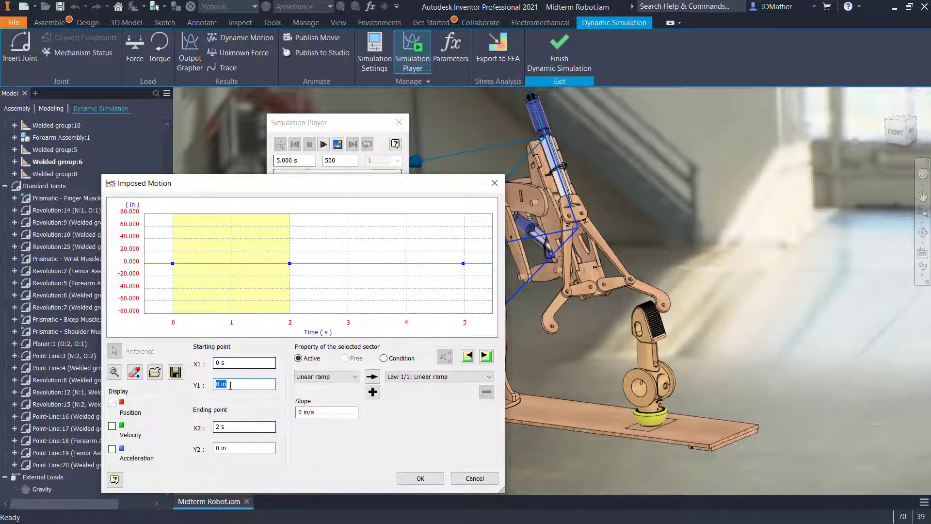
right_click(230, 385)
click(255, 475)
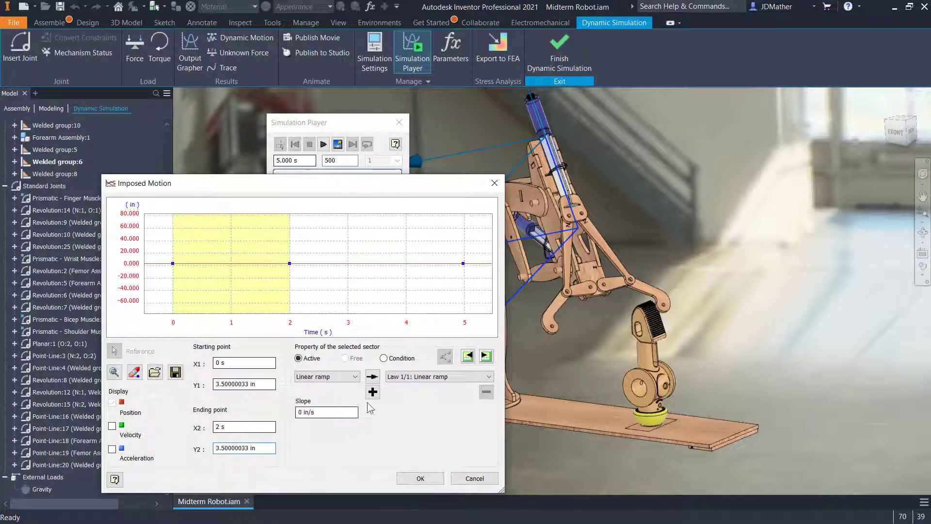
Split the remaining sector with a new point and set the second sector's ending point to 3 s and 2.85 in
click(486, 357)
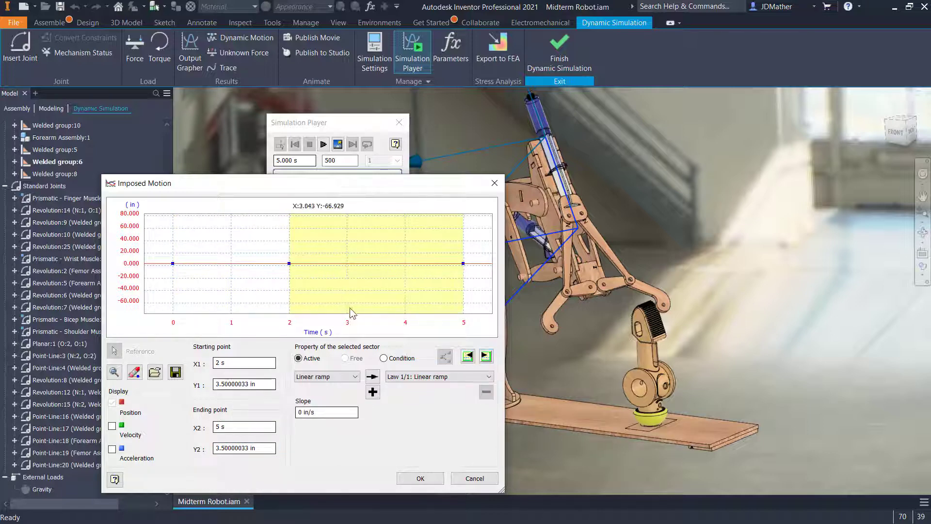
right_click(345, 264)
click(368, 271)
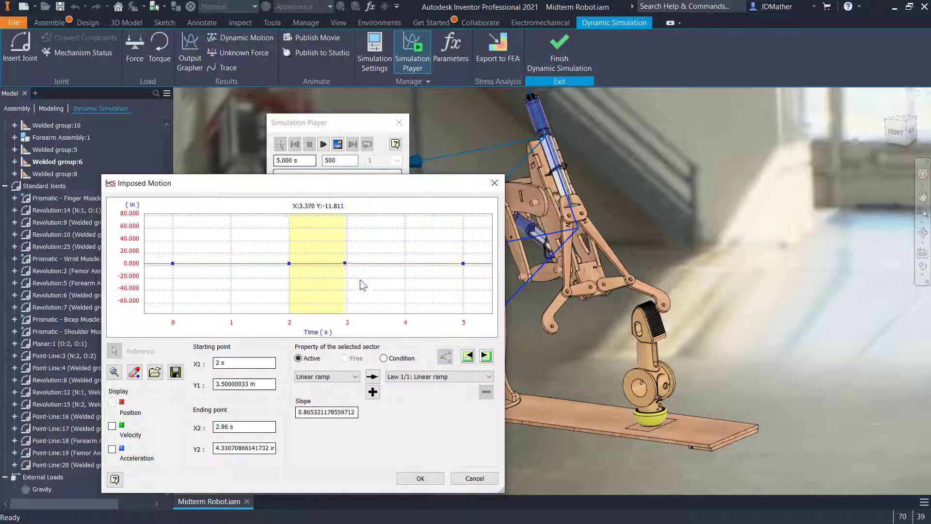
drag(250, 428, 150, 420)
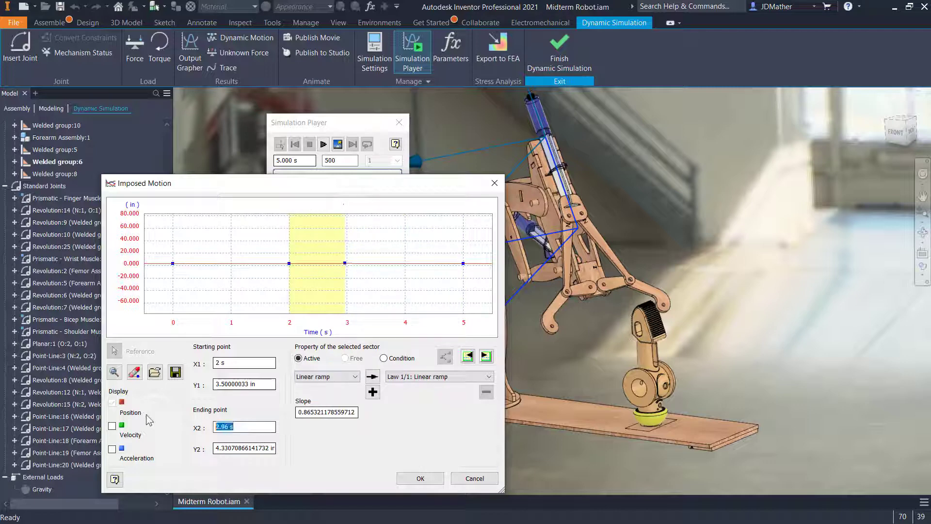
text(3)
key(Tab)
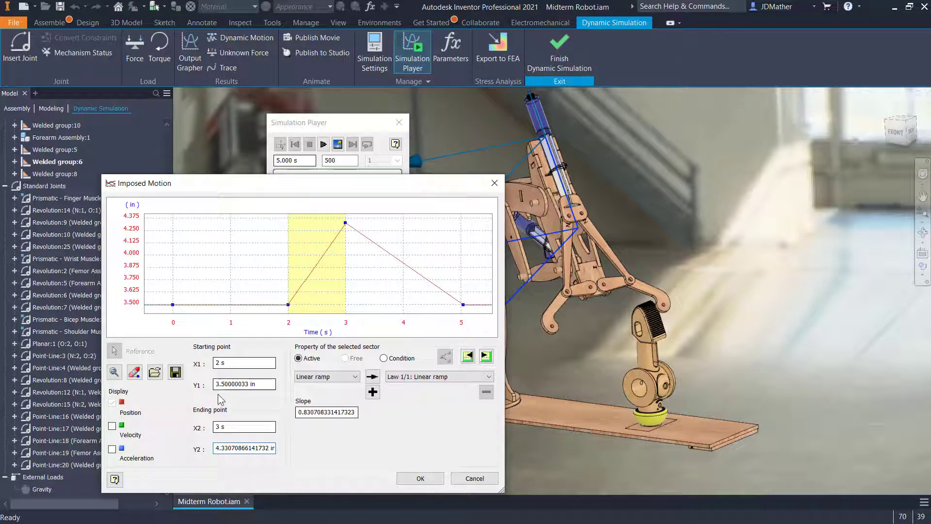
text(2.85)
key(Tab)
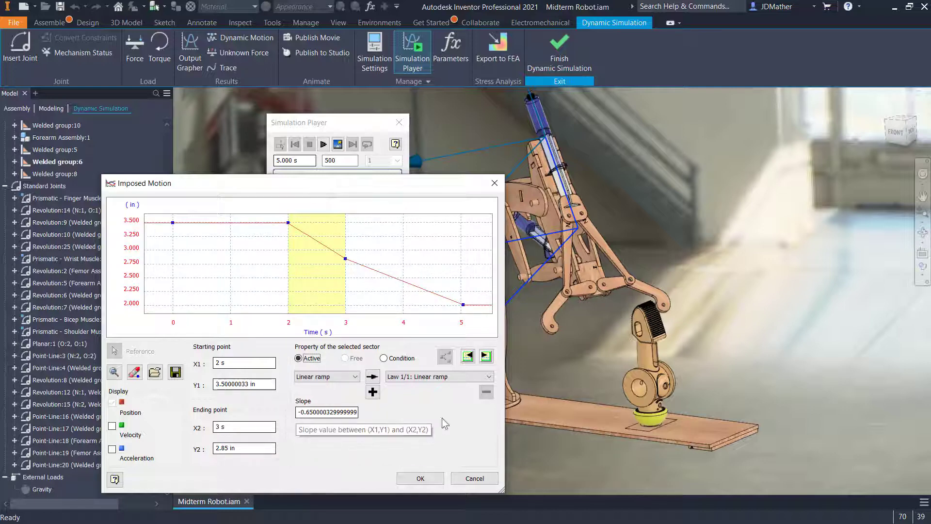
Set the Finger Muscle graph's last sector to end at 5 s and 2.85 in
click(486, 357)
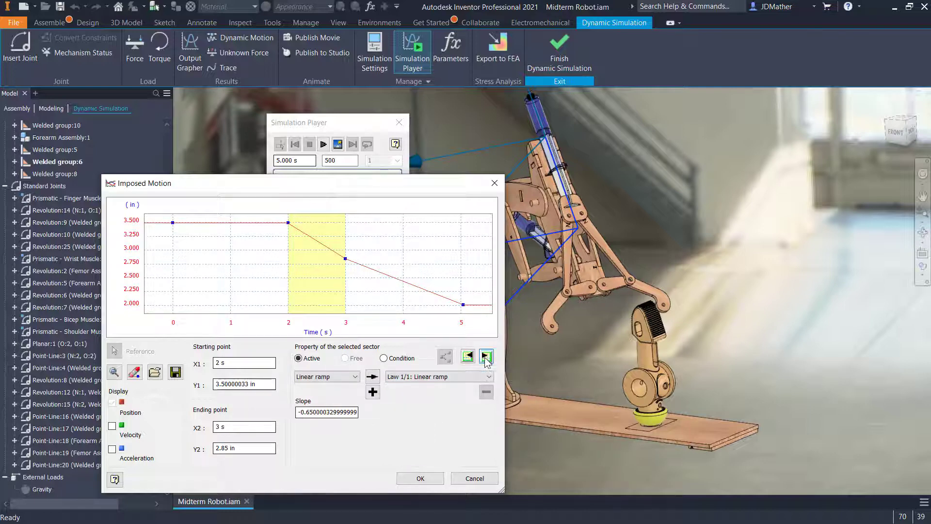
double_click(239, 428)
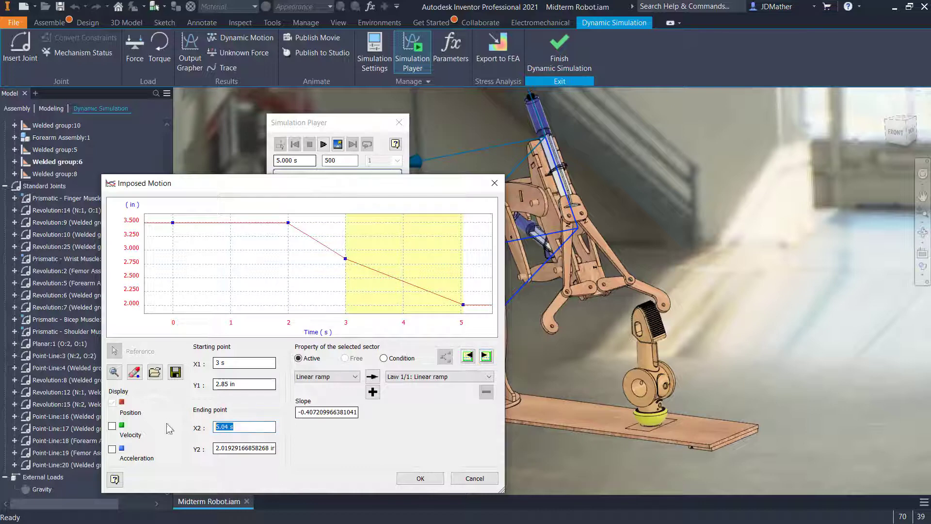
text(5)
text(2.85)
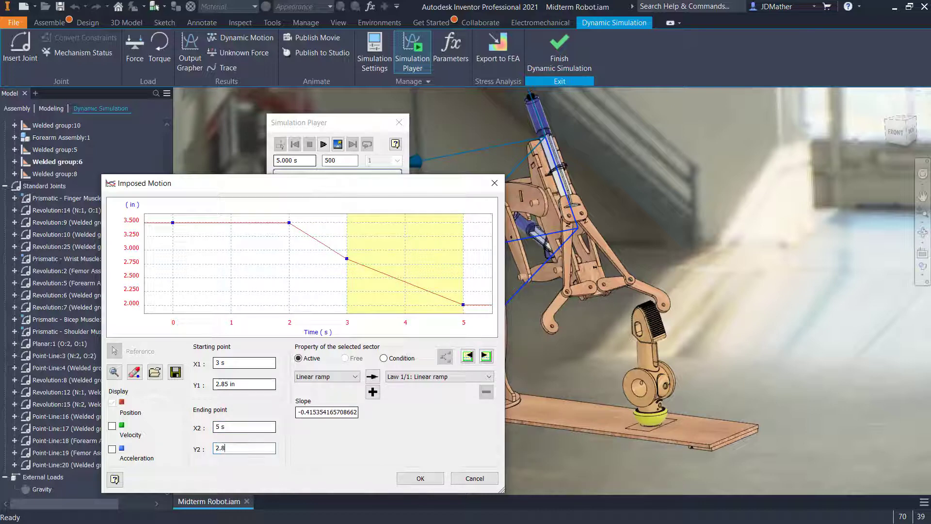
key(Tab)
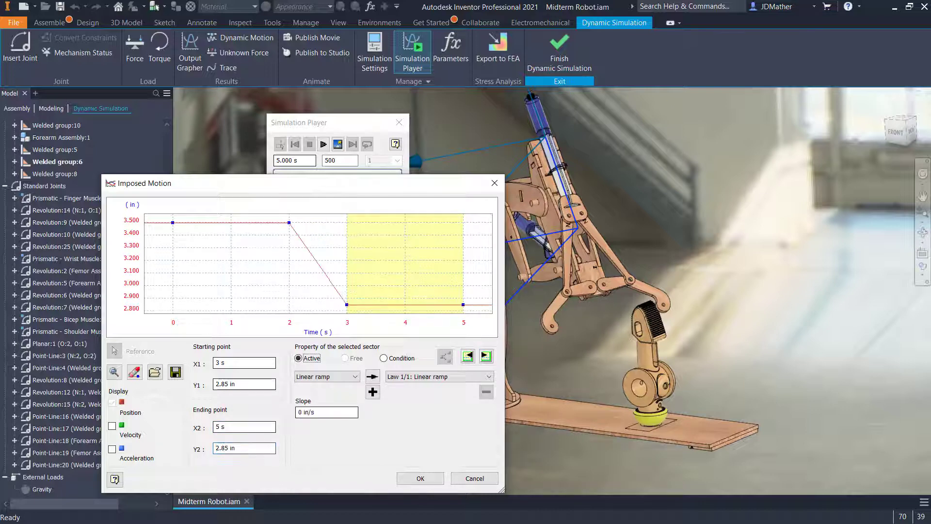
Add a closing sector to the Finger Muscle motion graph ending at 6 s and 3.39 in, and accept the joint's properties
right_click(481, 311)
click(494, 313)
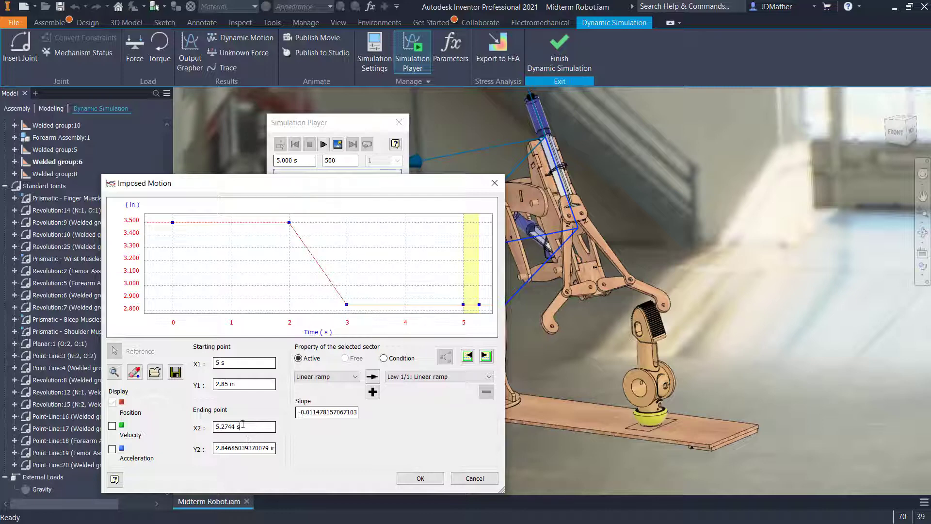
drag(243, 424, 146, 415)
text(6)
click(223, 448)
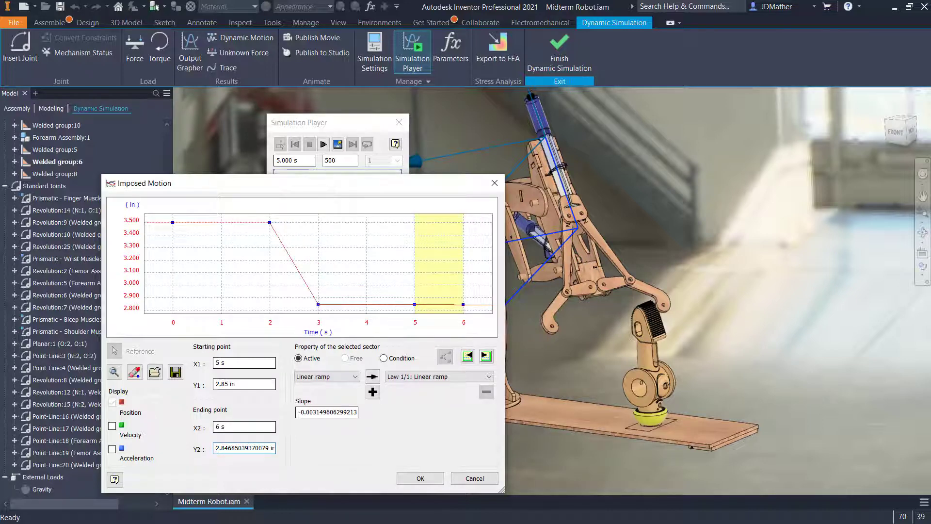
double_click(230, 451)
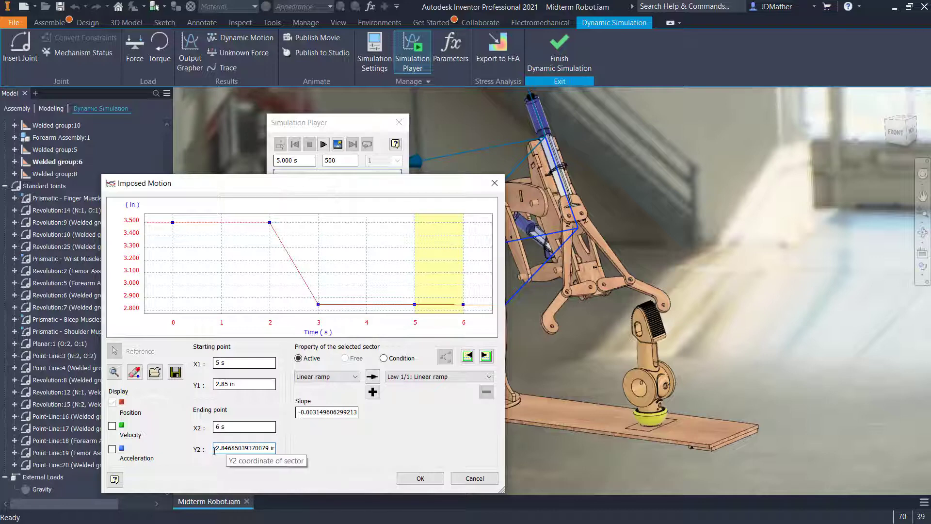
text(3.39)
key(Tab)
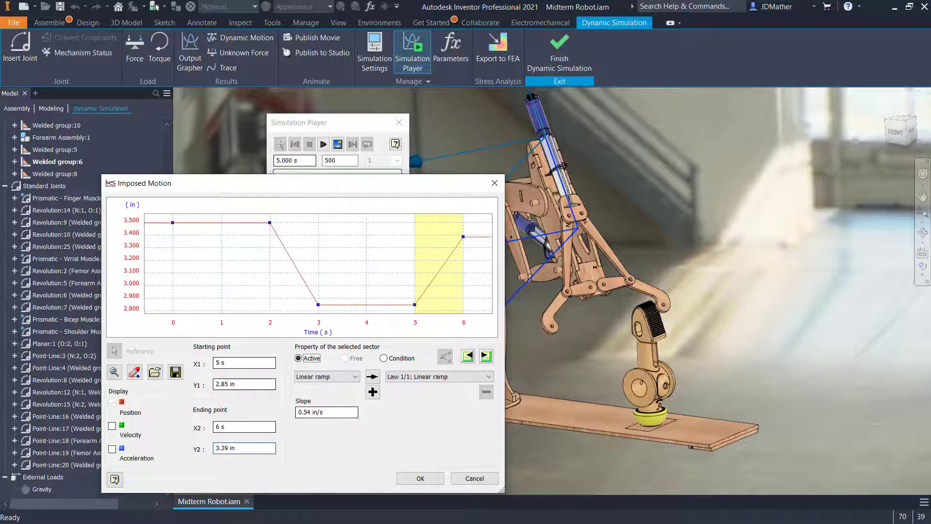
click(418, 478)
click(349, 432)
Run the 5-second simulation to check the arm and finger motion with the whole robot in view
scroll(599, 343, down, 10)
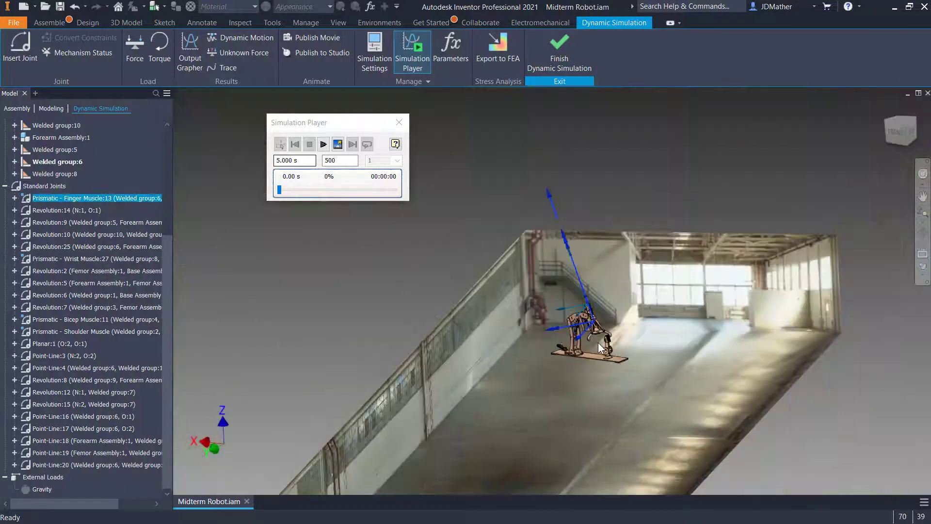
scroll(558, 337, down, 1)
scroll(595, 324, up, 10)
shift+middle_drag(595, 325, 614, 272)
click(323, 146)
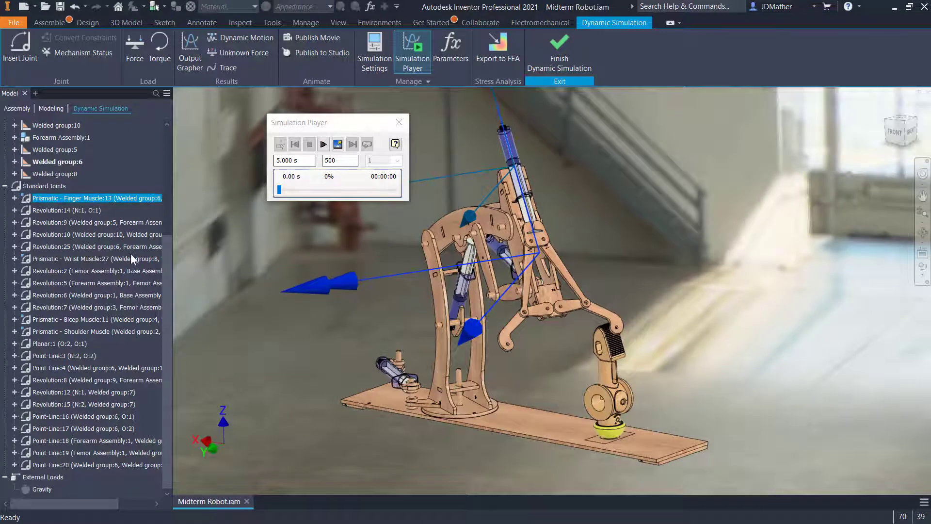
click(324, 146)
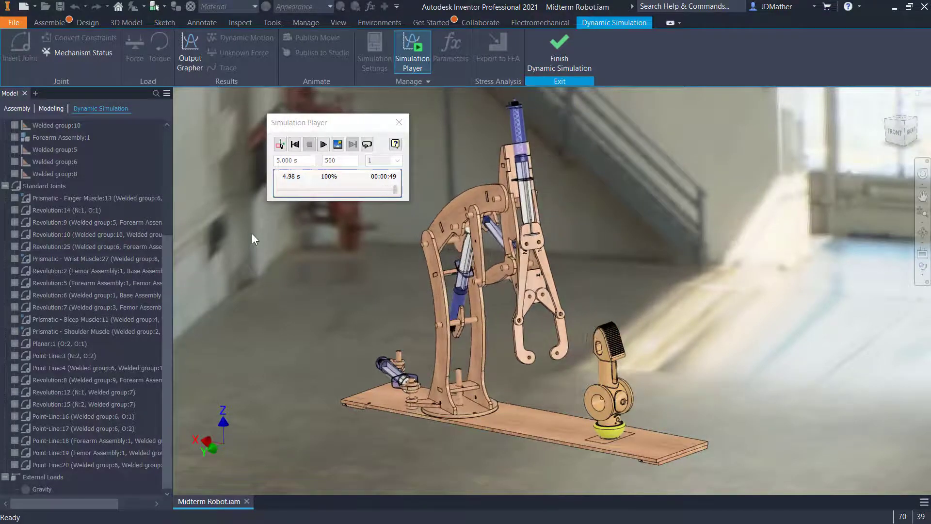
Return the simulation to construction mode and set its final time to 6.5 s
click(280, 144)
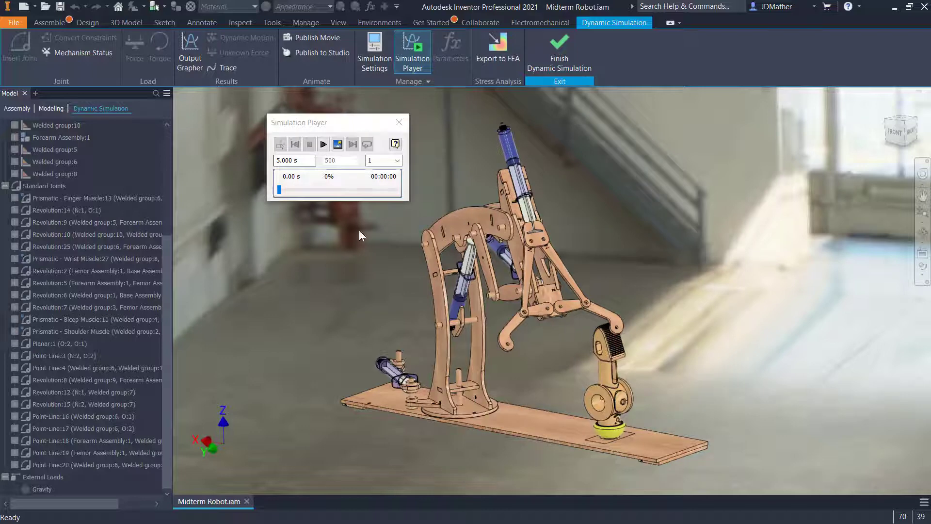
click(306, 161)
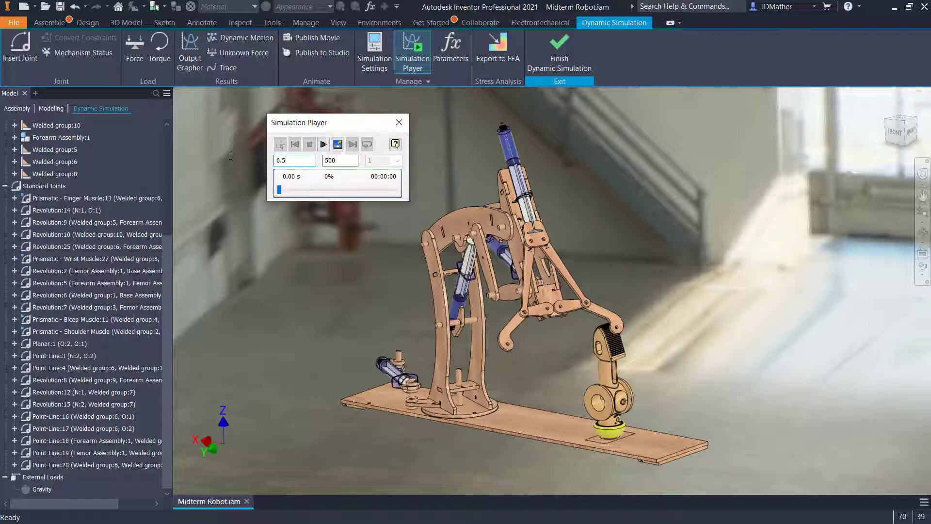
key(Tab)
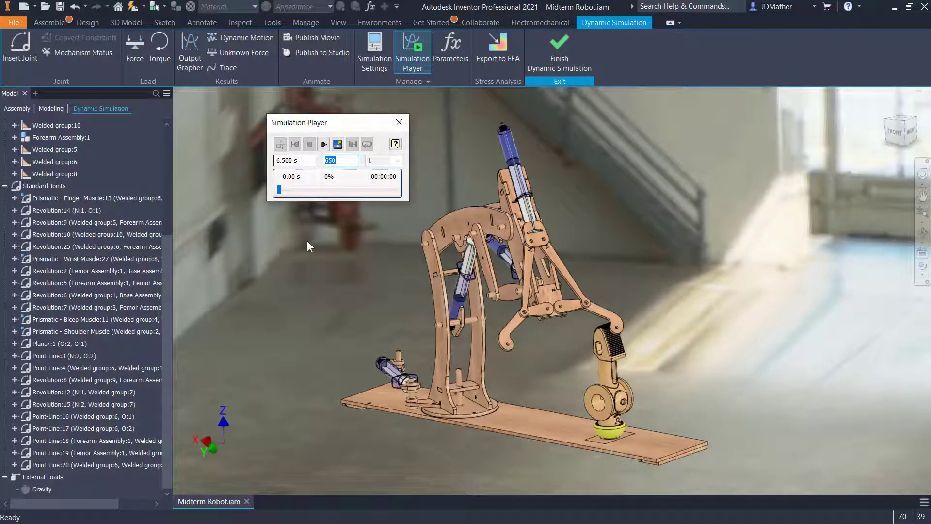
Insert 3D Contact joints between the Foosman and the base board, and between the free-hanging gripper finger and the Foosman
click(25, 55)
click(720, 165)
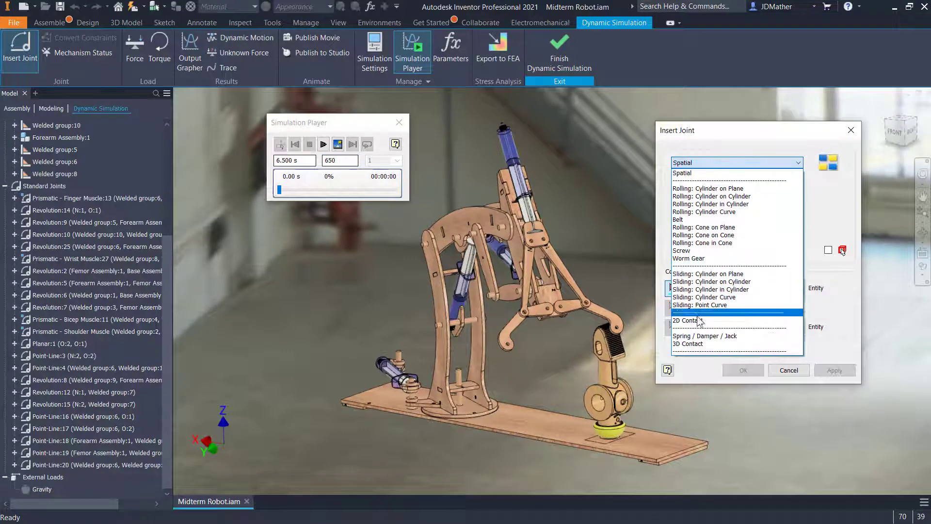
click(697, 344)
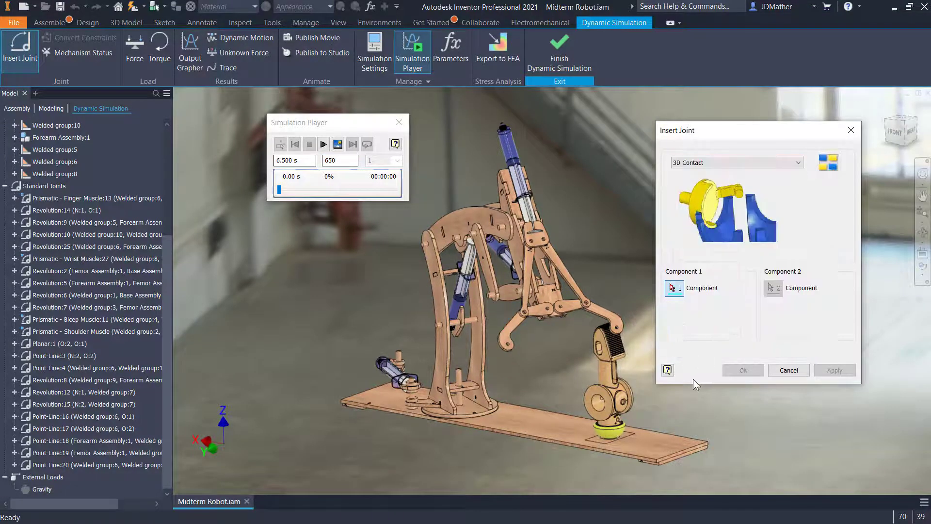
click(607, 371)
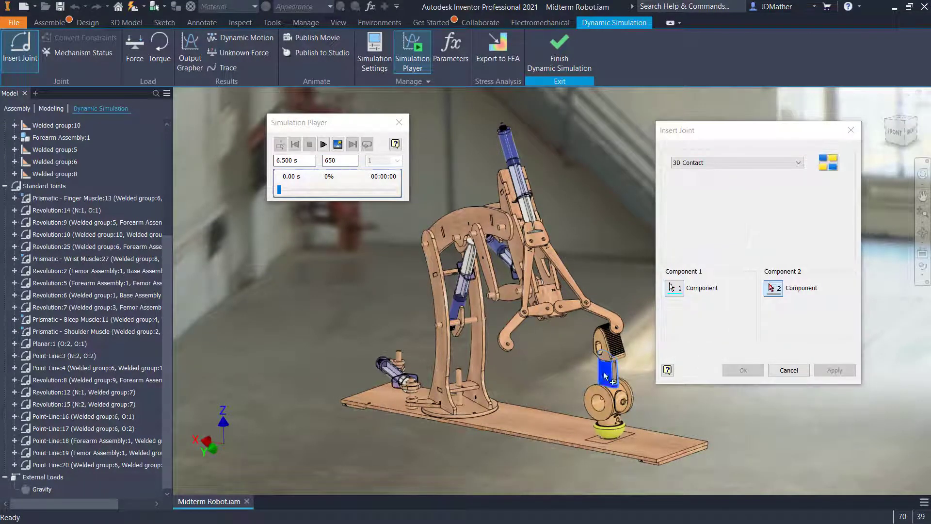
click(567, 428)
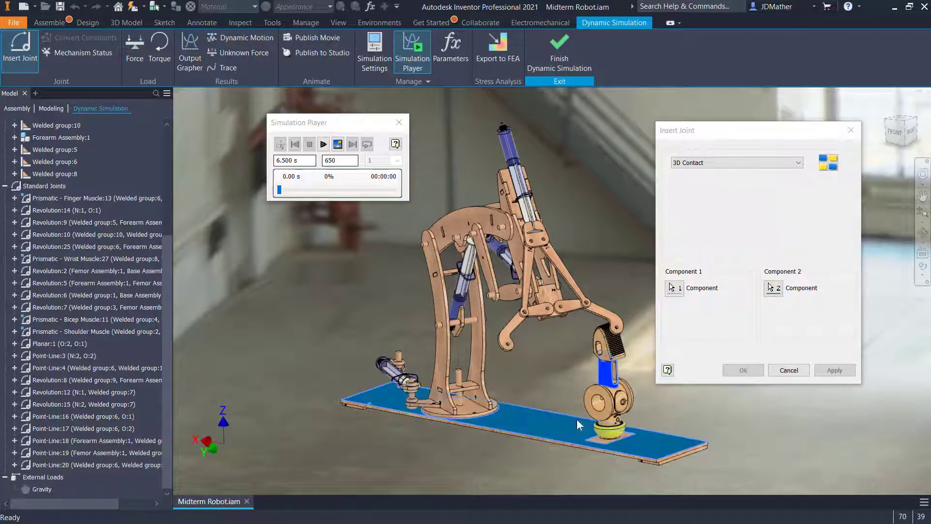
click(504, 341)
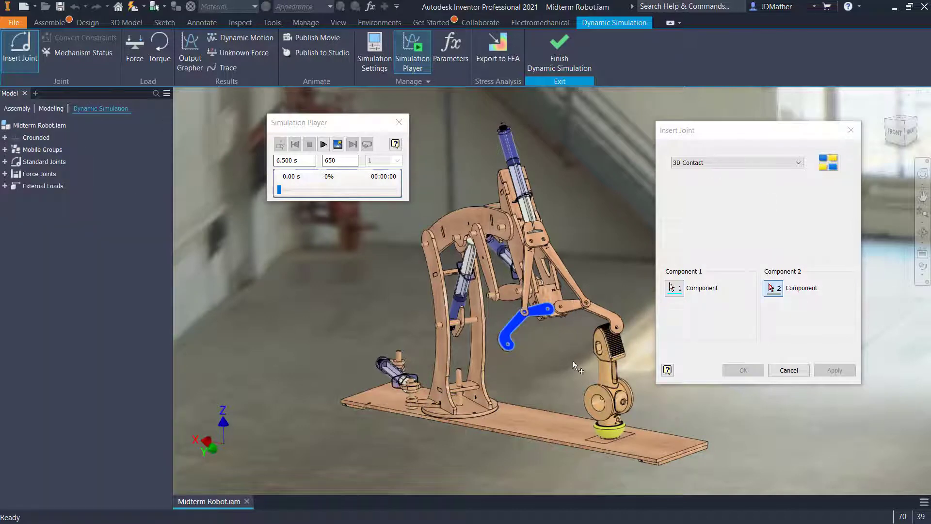
click(608, 373)
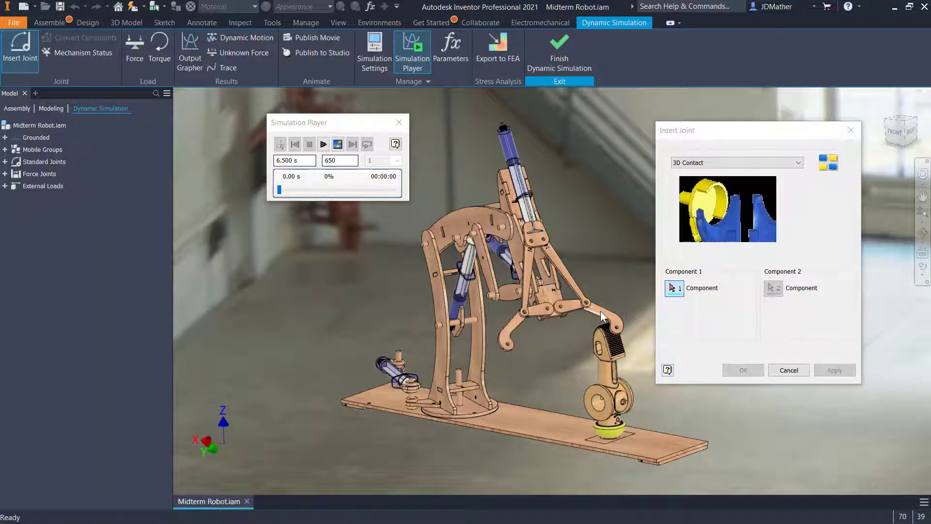
scroll(601, 311, up, 3)
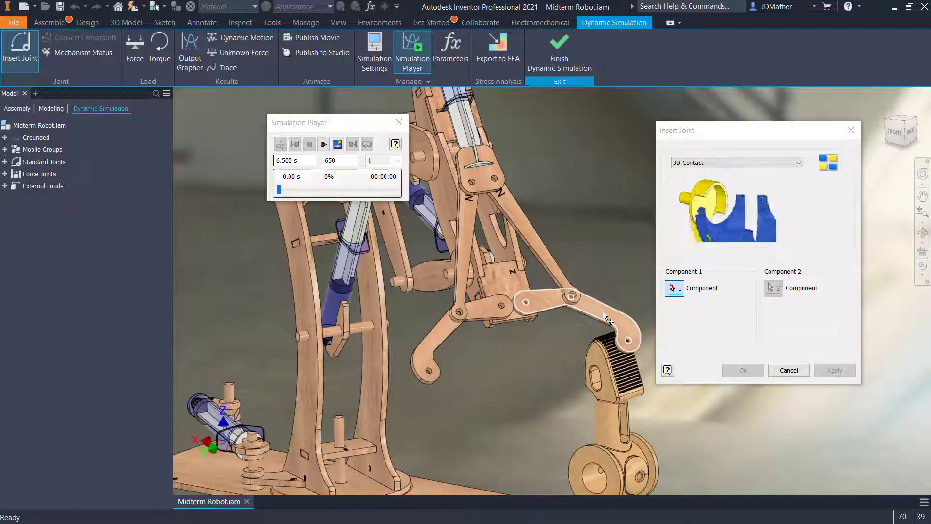
scroll(606, 318, down, 5)
scroll(603, 354, up, 1)
click(603, 353)
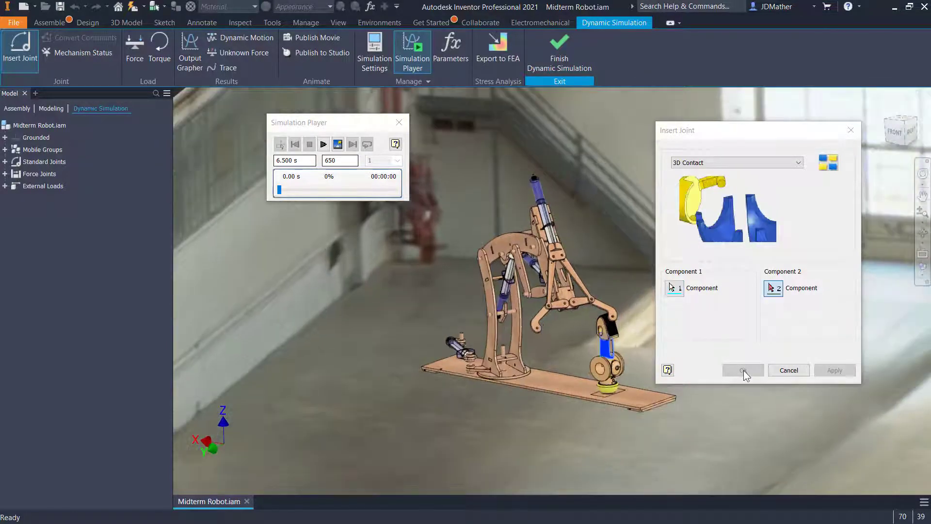
click(793, 372)
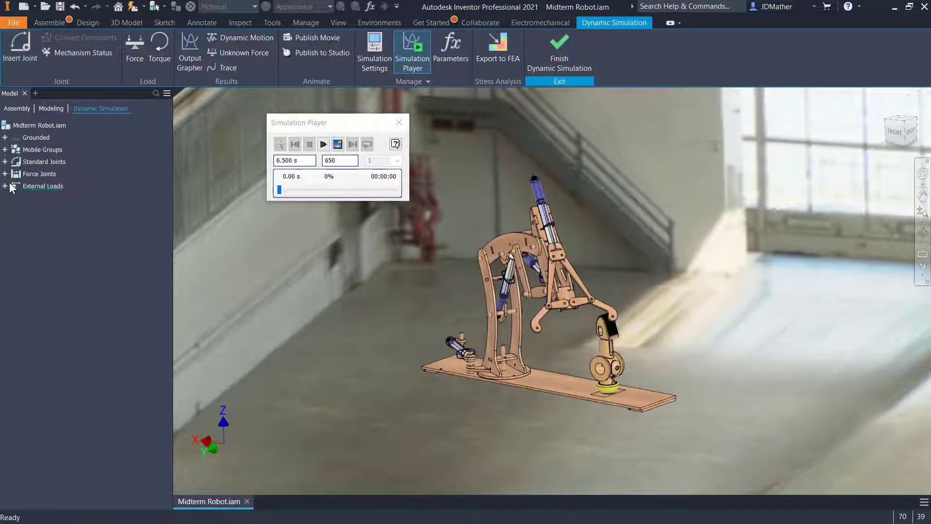
Define gravity perpendicular to the base board and reverse its direction to point downward
click(5, 174)
click(60, 186)
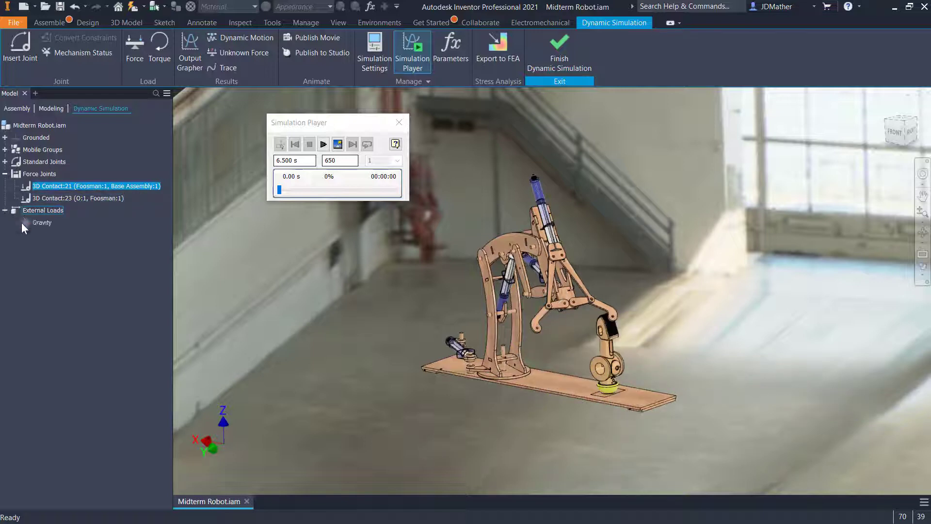
click(25, 222)
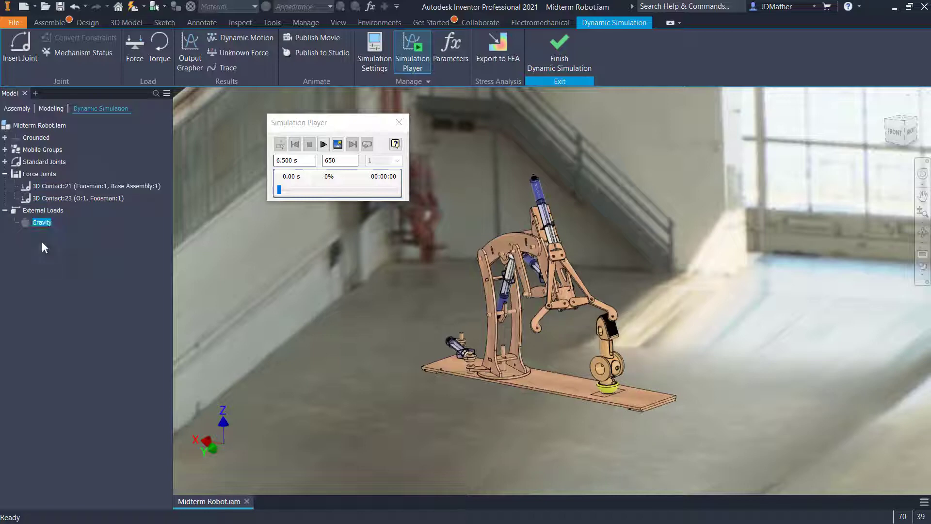
click(473, 299)
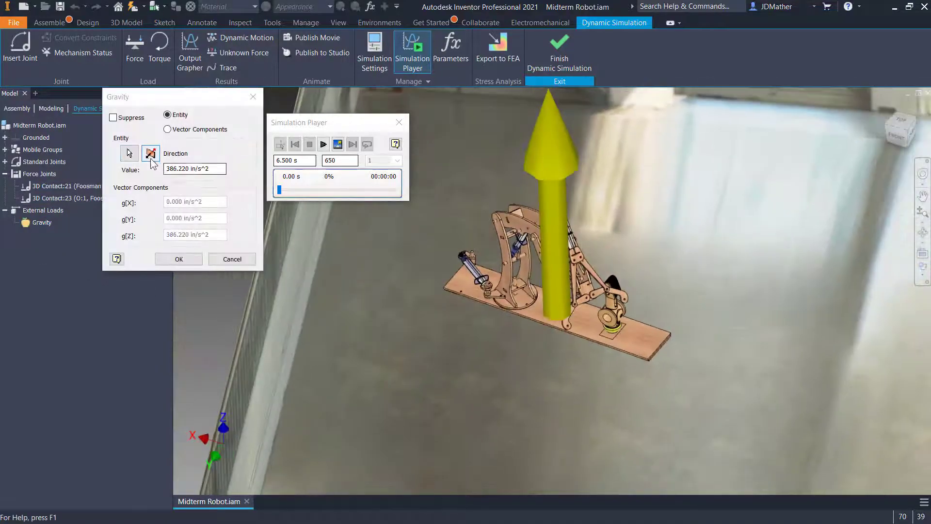
click(151, 153)
click(179, 259)
Insert a 3D Contact joint between the gripper finger nearest the Foosman and the Foosman
click(20, 46)
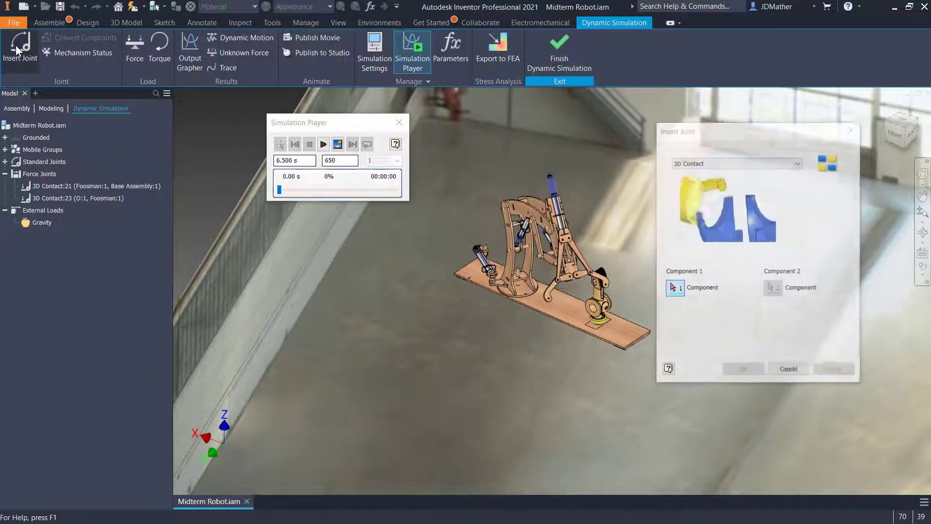
scroll(508, 278, down, 6)
click(452, 284)
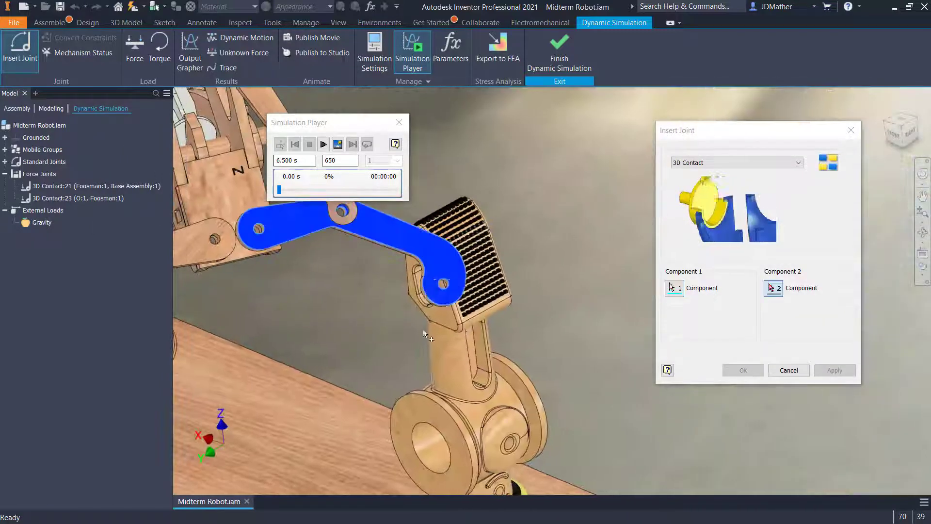
click(462, 365)
click(750, 370)
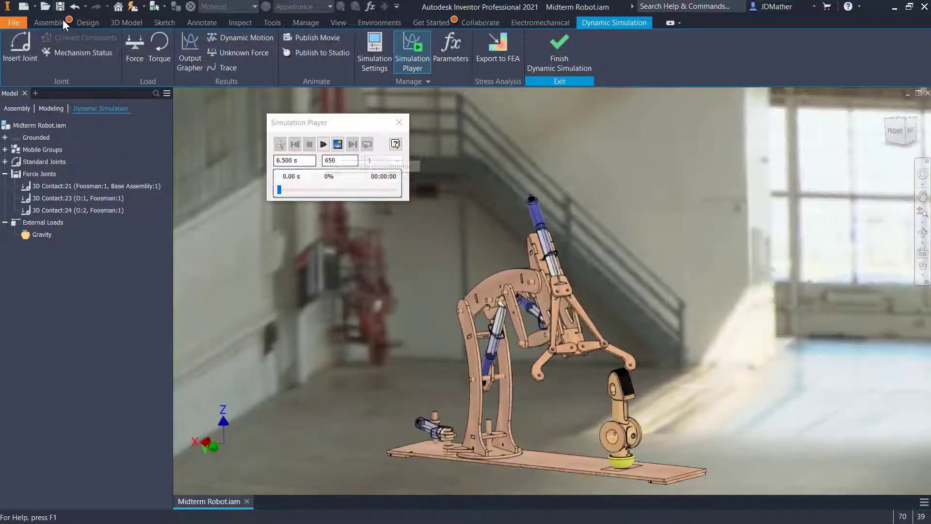
Run the simulation partway, stop it, and check which components are grounded
click(323, 144)
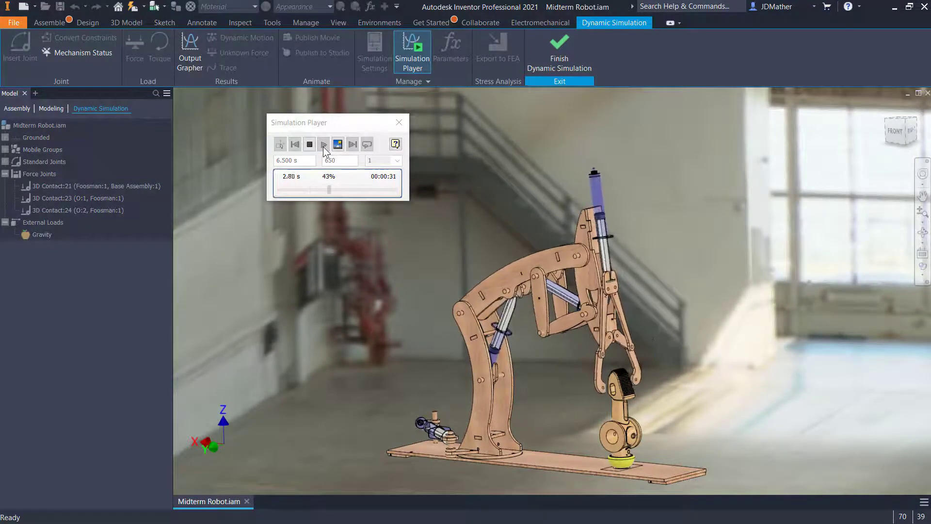
click(310, 144)
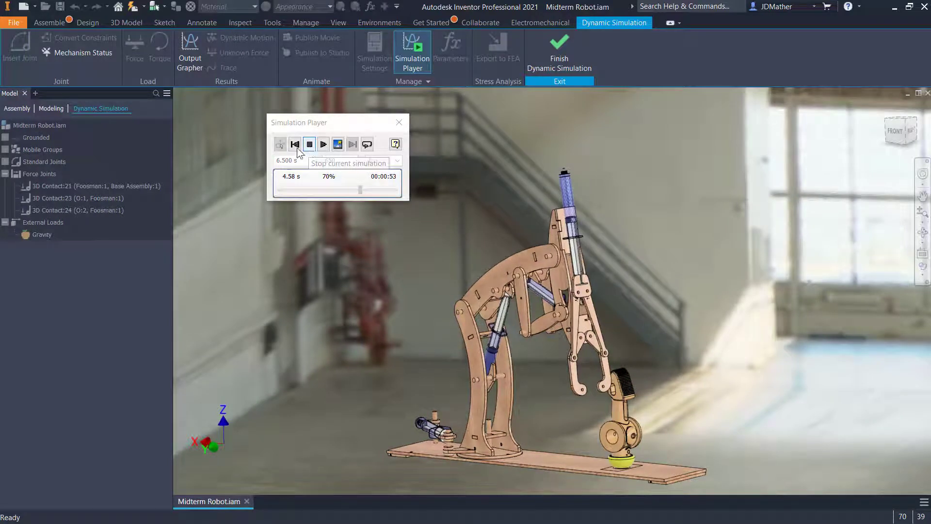
click(5, 137)
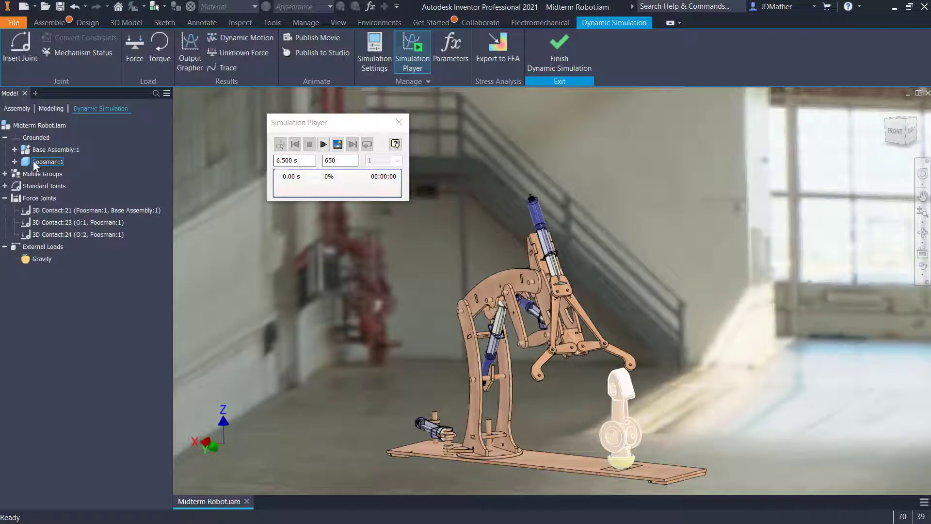
Start a Spatial joint using the base board's top face as the first component's plane and the circular edge beneath the Foosman as its origin
click(16, 41)
click(701, 163)
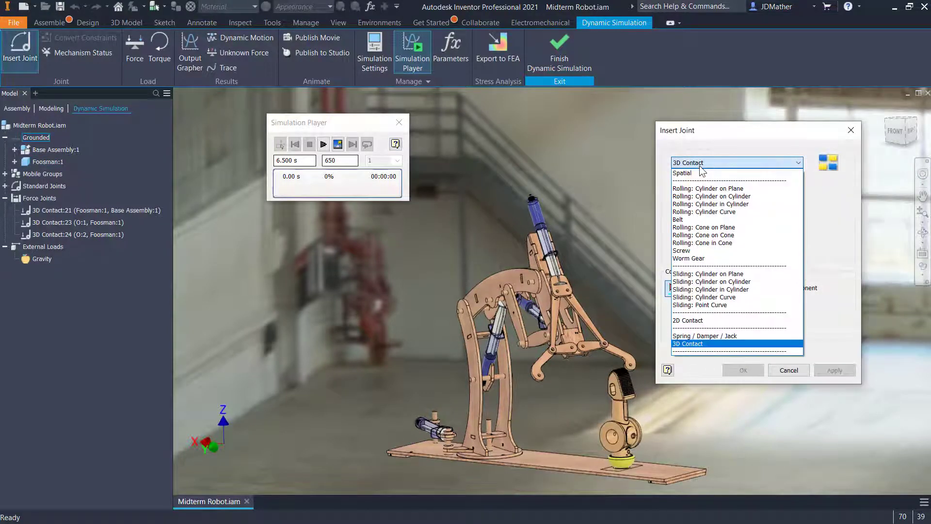
click(689, 173)
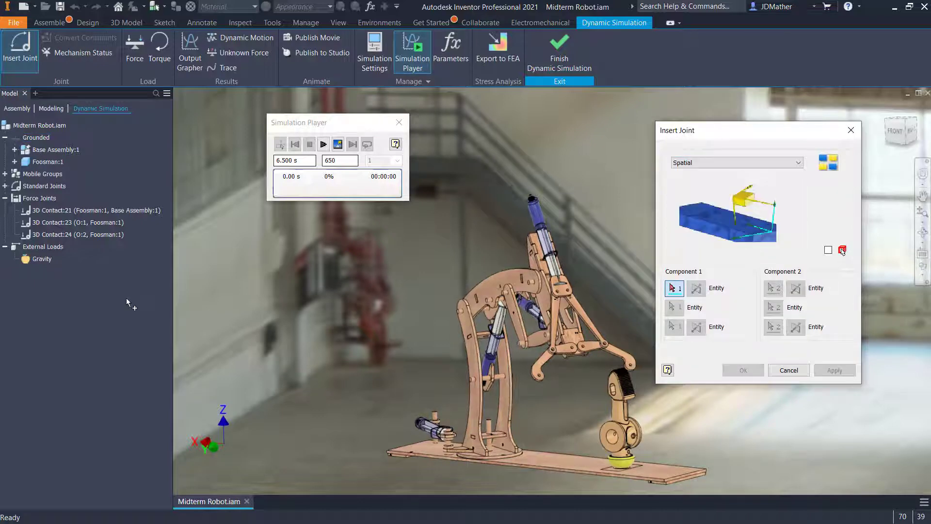
click(567, 471)
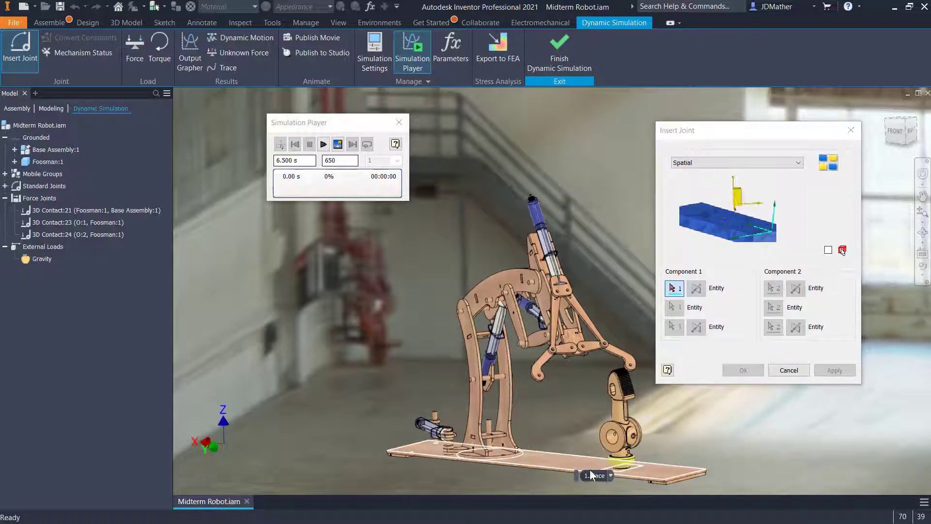
scroll(611, 476, up, 5)
scroll(622, 478, up, 6)
scroll(546, 368, down, 5)
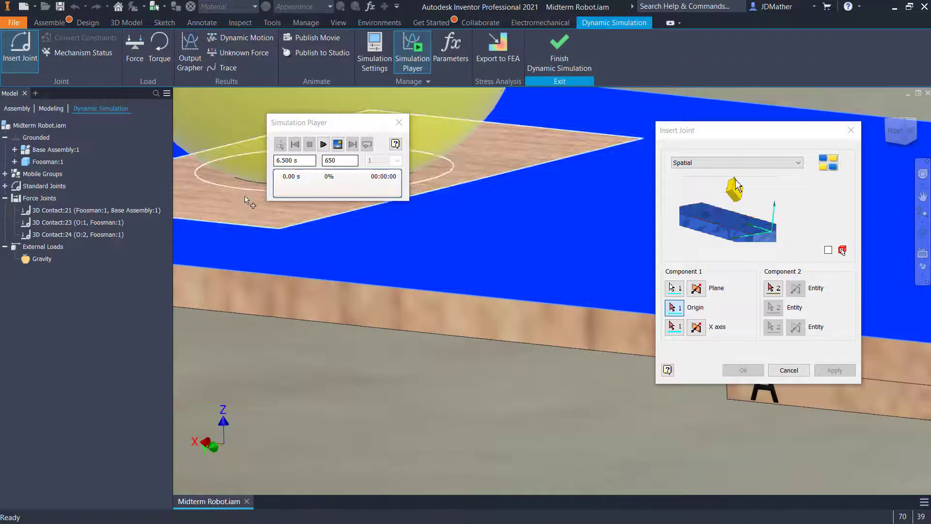
click(242, 190)
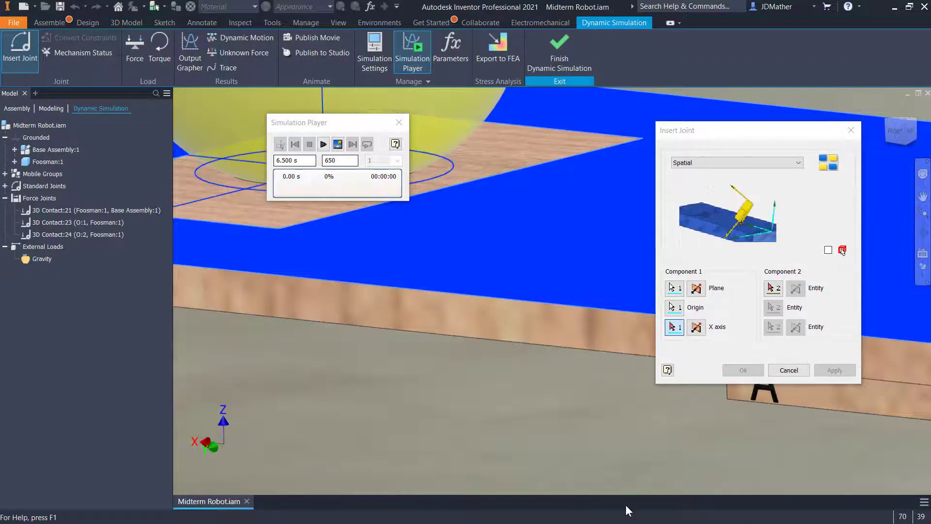
Complete the Spatial joint using the Foosman's base and its circular bottom edge as the second component's Z axis and origin
scroll(676, 450, down, 4)
click(774, 288)
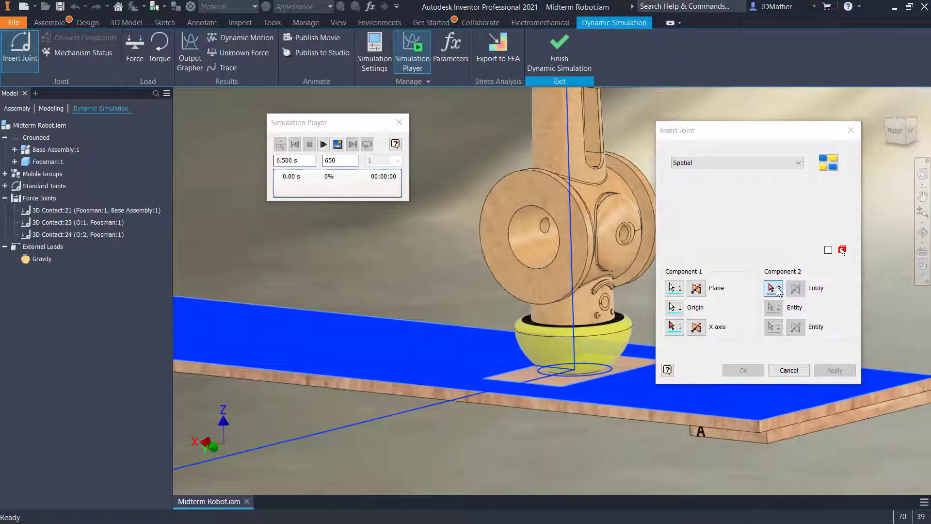
click(552, 357)
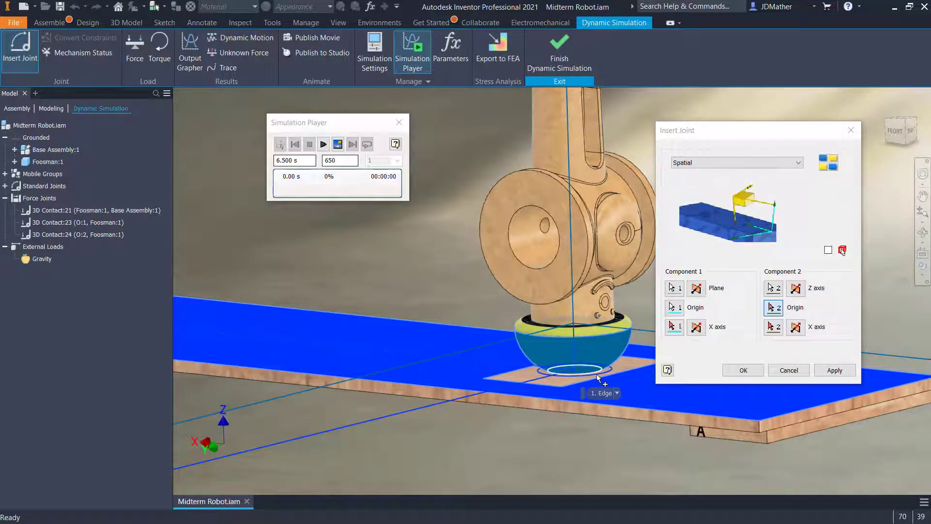
click(744, 370)
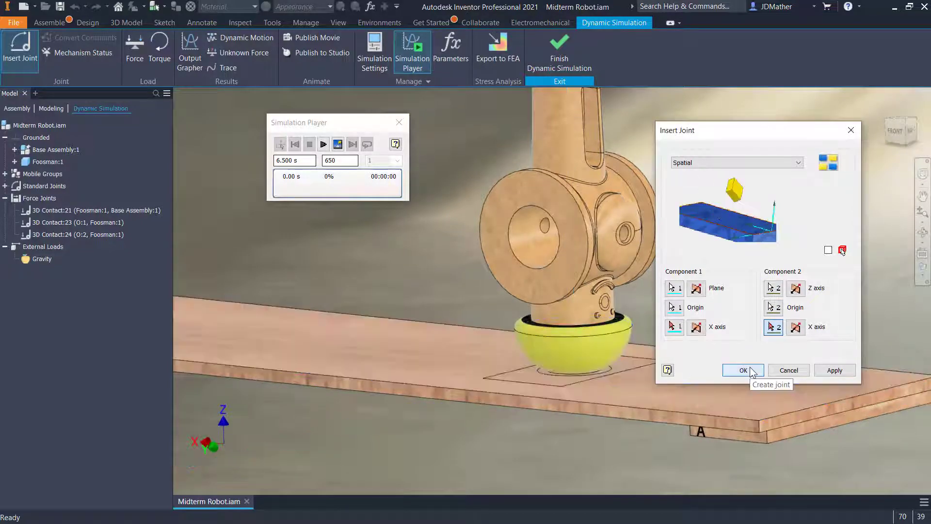
scroll(606, 423, down, 8)
scroll(595, 426, up, 5)
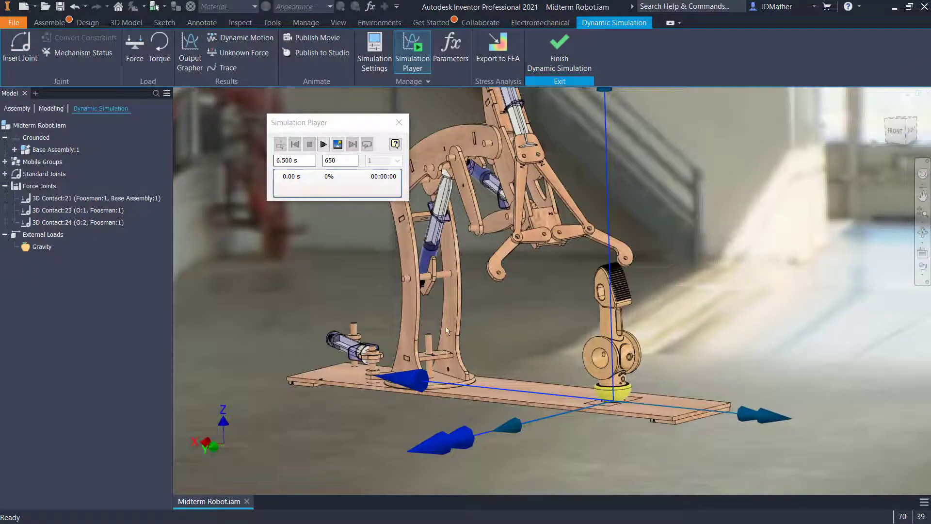
Set the friction to 0.2 for all three 3D Contact joints at once, covering the base board and both gripper fingers
click(45, 200)
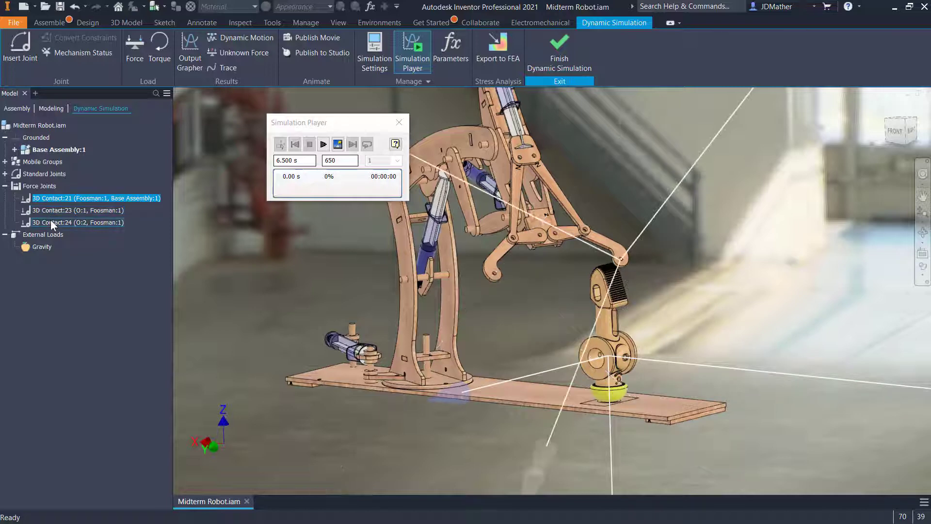
shift+click(51, 222)
right_click(51, 222)
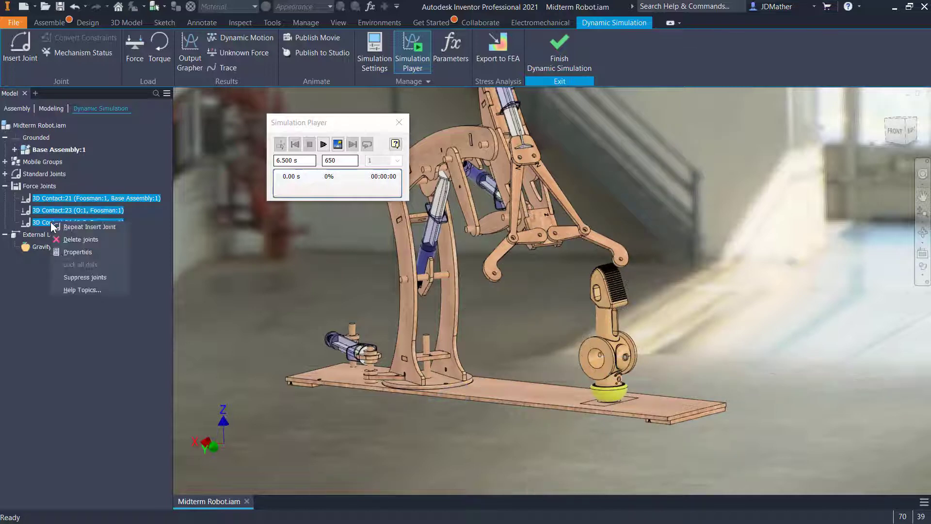
click(71, 252)
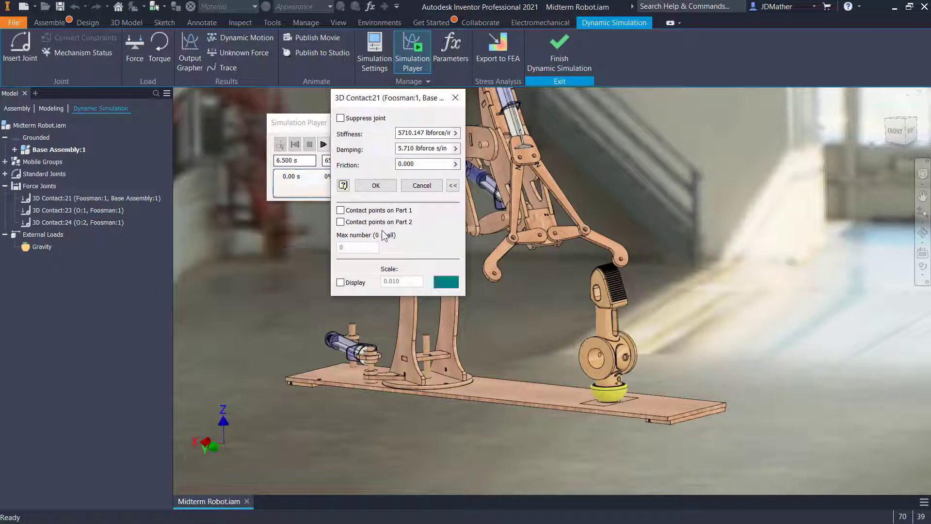
double_click(429, 163)
key(BackSpace)
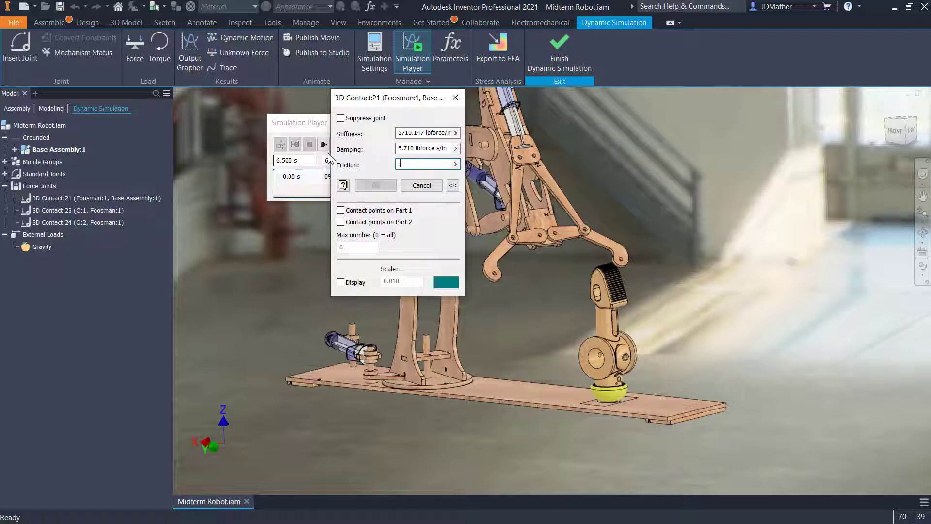
text(.2)
click(376, 186)
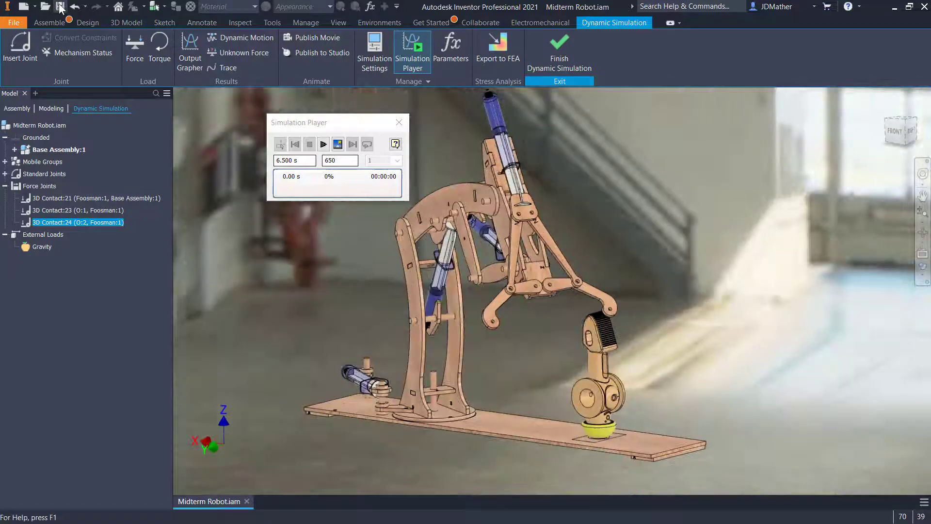
Save the assembly and run the full 6.5-second simulation
key(ctrl+s)
click(589, 381)
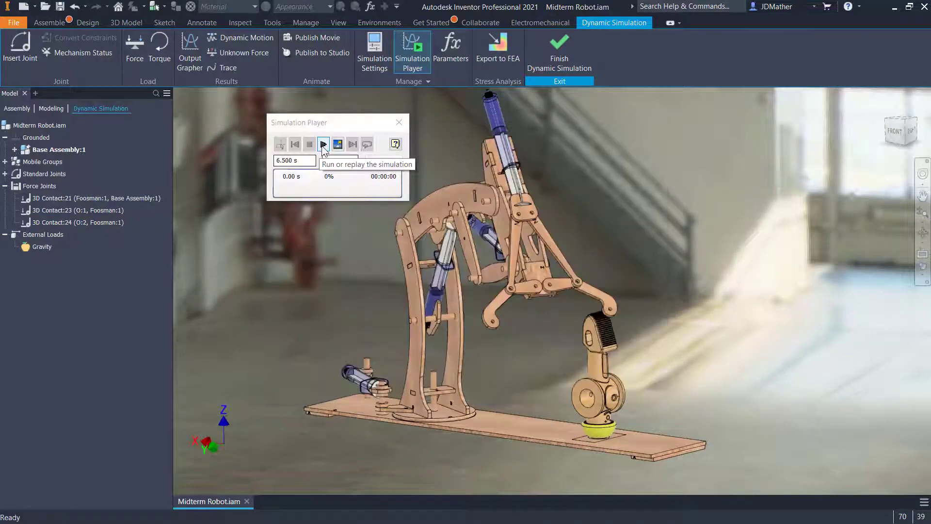
click(323, 145)
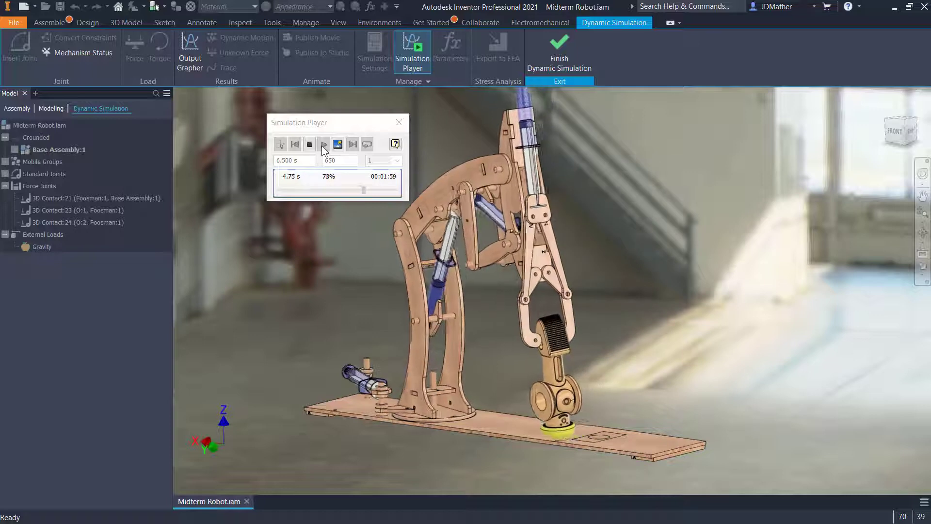
Rewind the simulation to its beginning and replay it with the player's frame filter set to 20
click(297, 145)
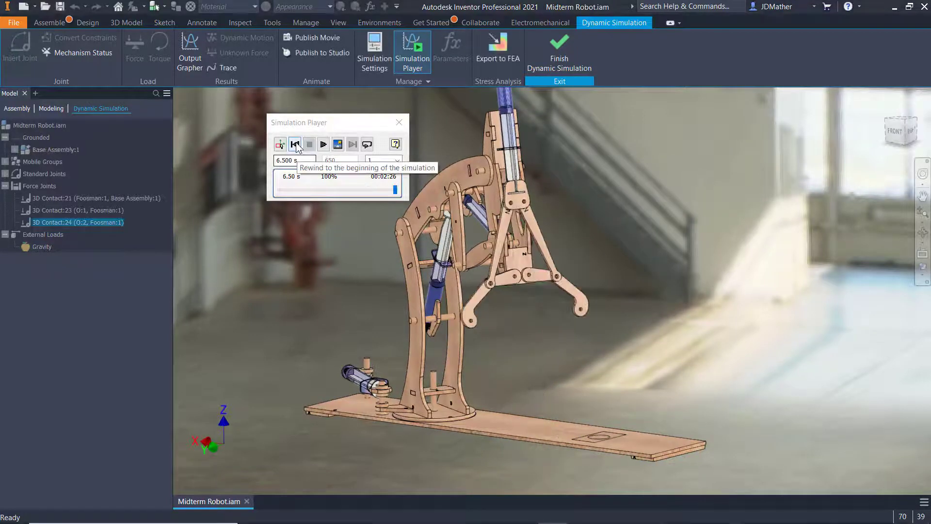
click(398, 160)
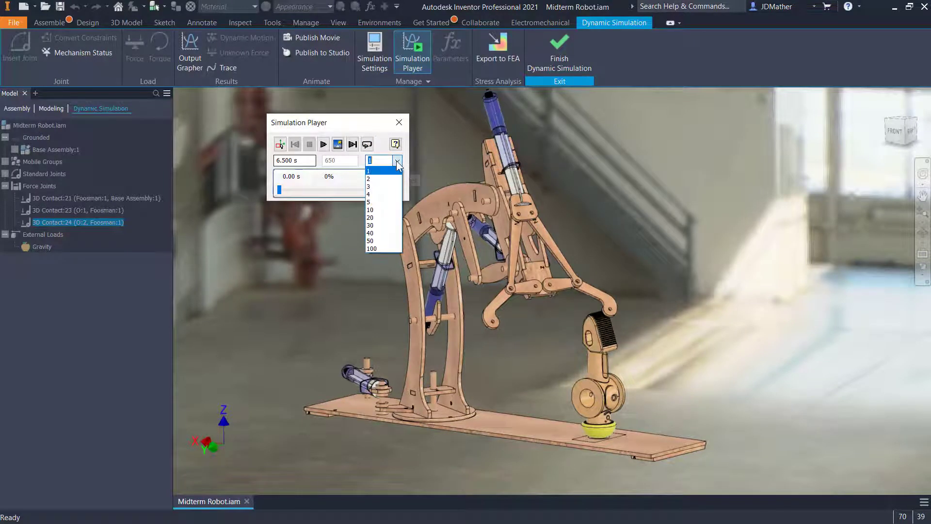
click(382, 217)
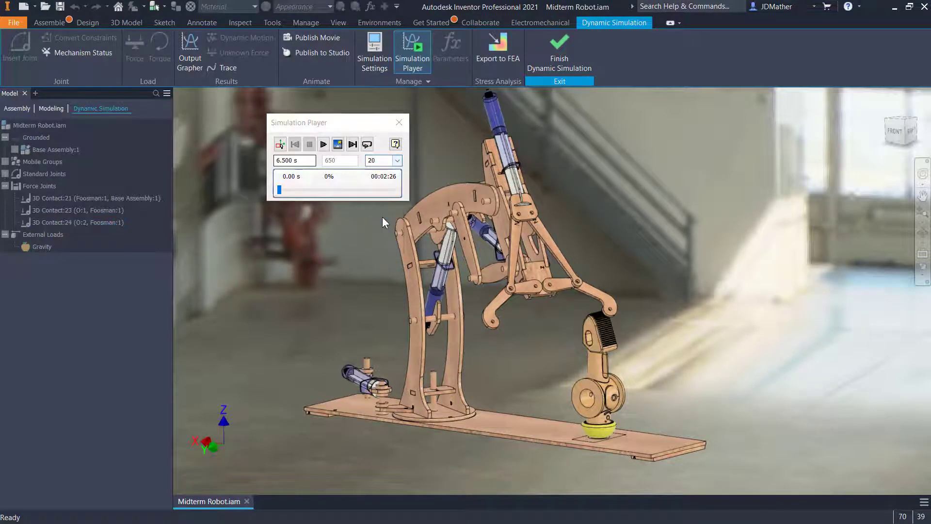
click(324, 144)
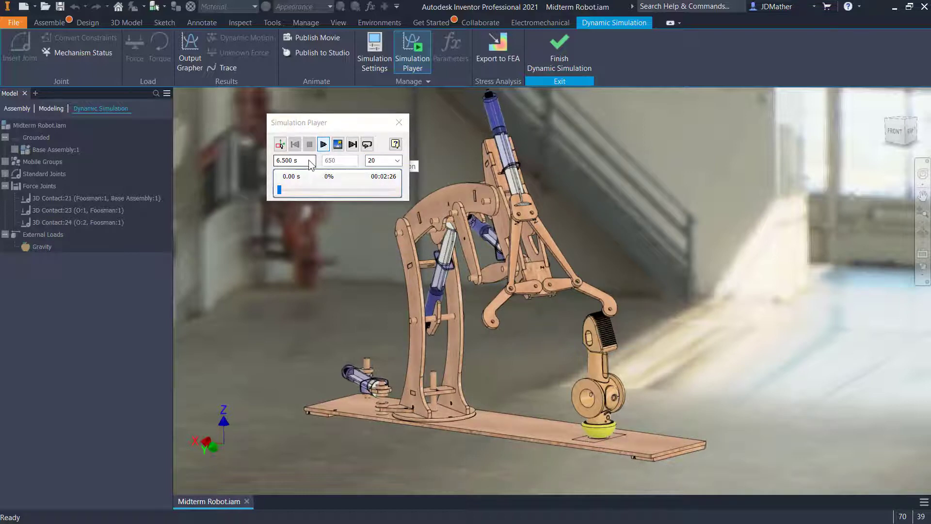